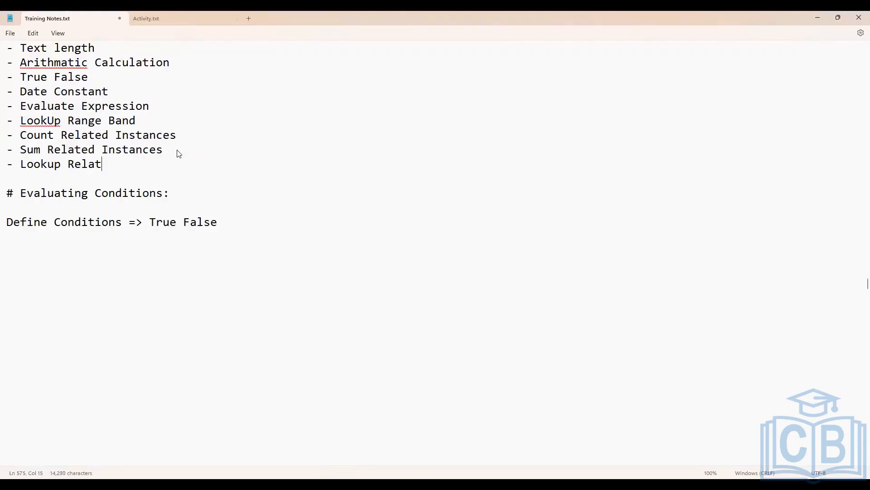
# Complete the last list item as "Lookup Related Value" and add the note "Data from related business object on primary business object => LRV"
pyautogui.press('BackSpace')
pyautogui.write('Valu')
pyautogui.press('Return')
pyautogui.press('Return')
pyautogui.write('Data from ')
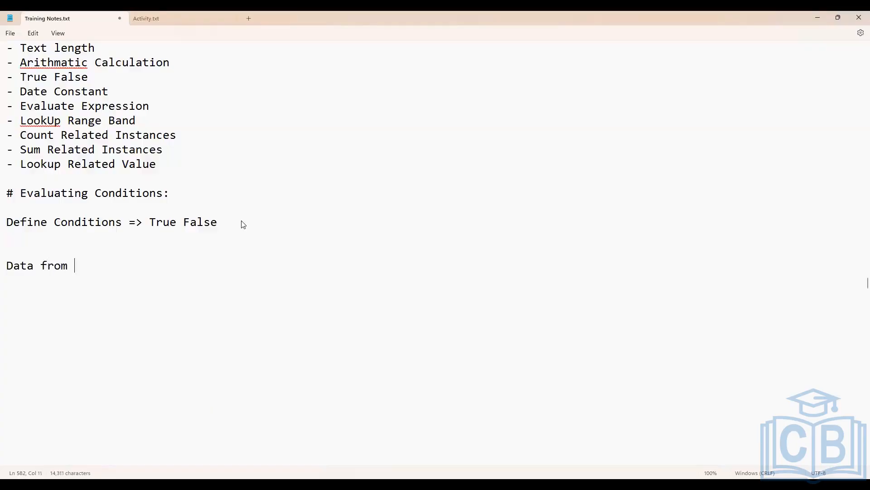
pyautogui.write('related business o')
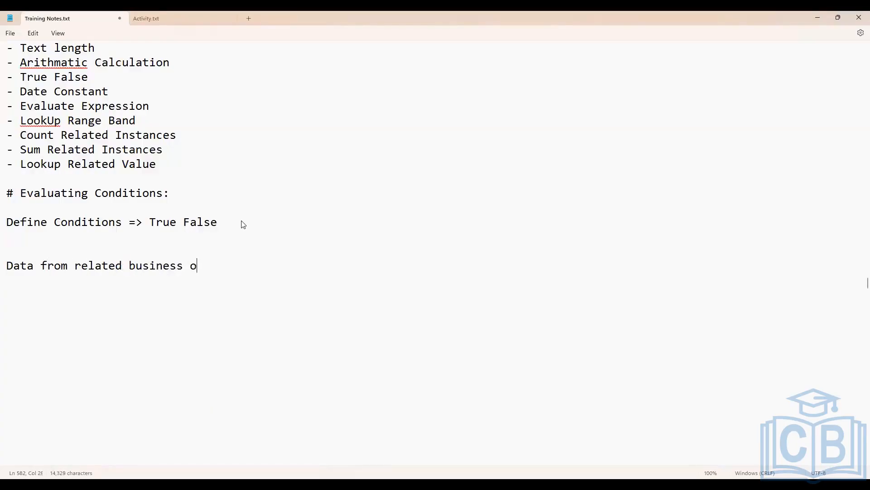
pyautogui.write('bject on primary ')
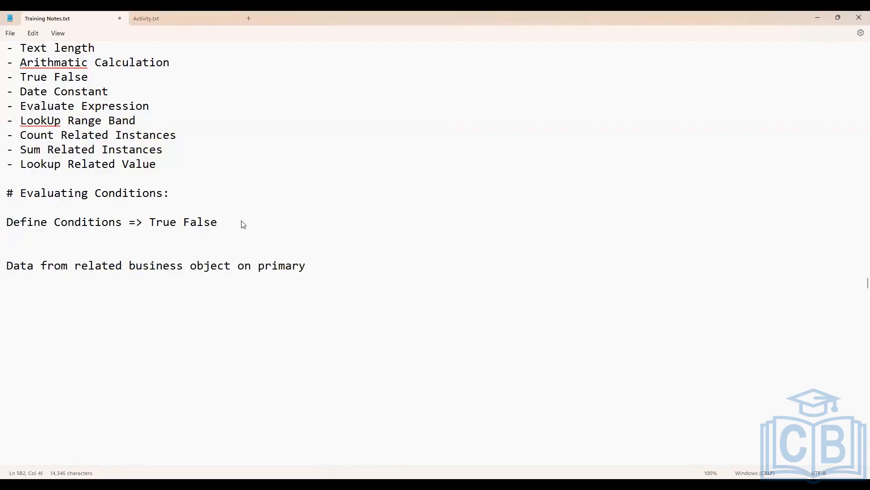
pyautogui.write('business object ')
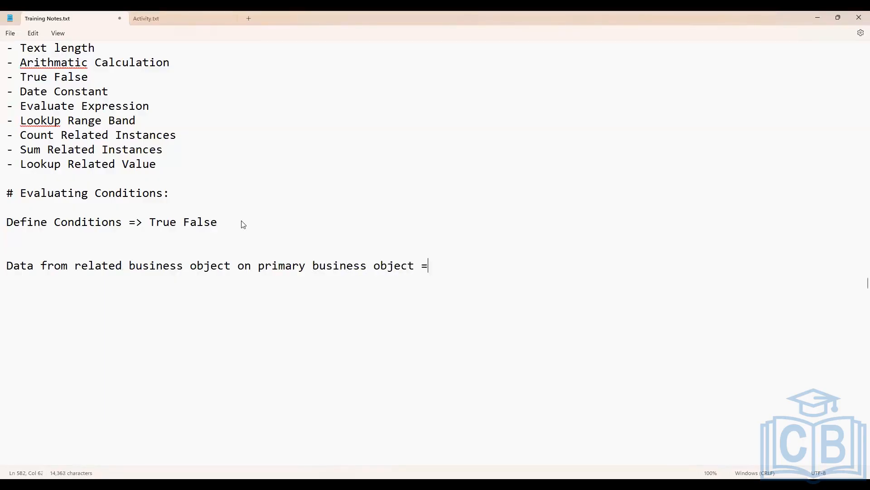
pyautogui.write('=> LRV')
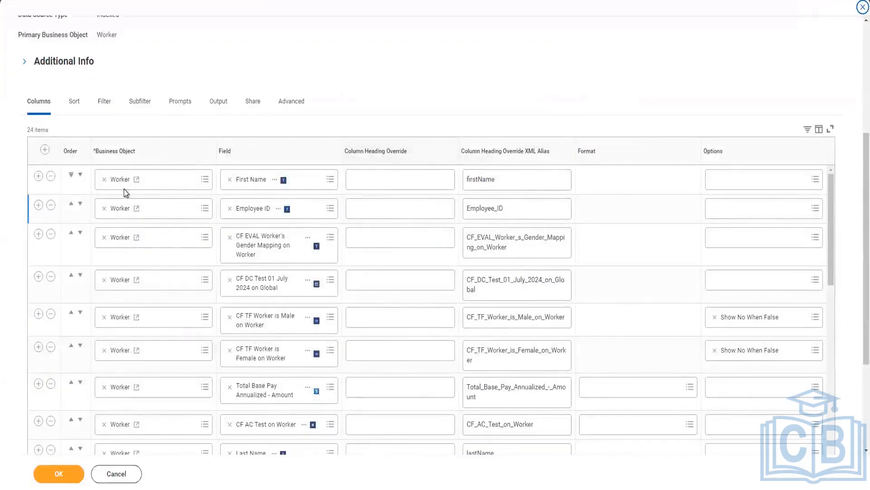
# In the Workday report definition, insert a column row below Employee ID and set its business object to Manager - Level 01
pyautogui.click(39, 204)
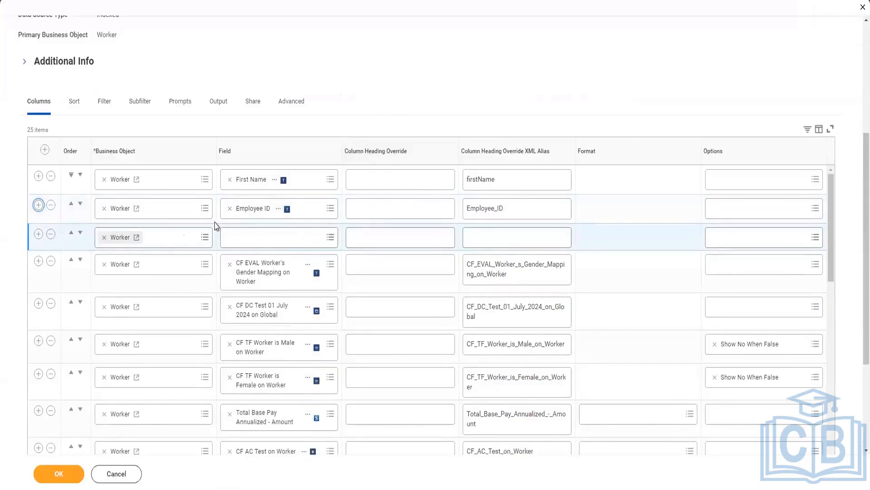
pyautogui.click(104, 237)
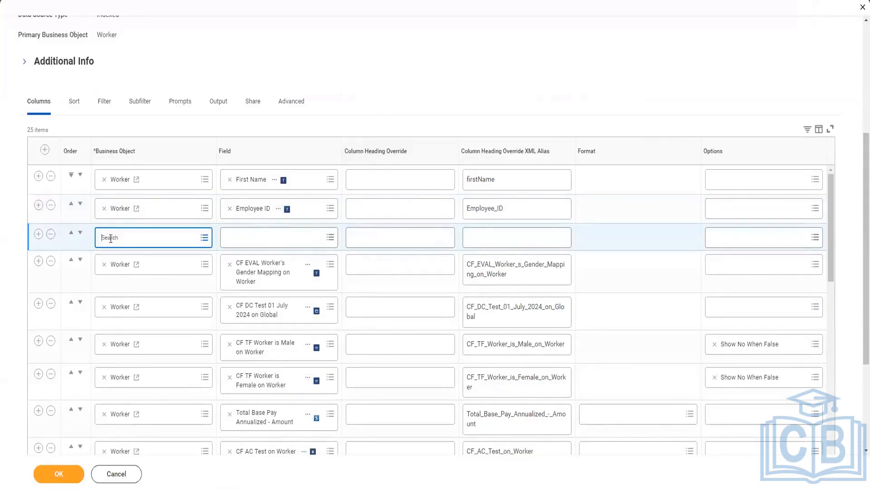
pyautogui.write('Manager level')
pyautogui.press('Return')
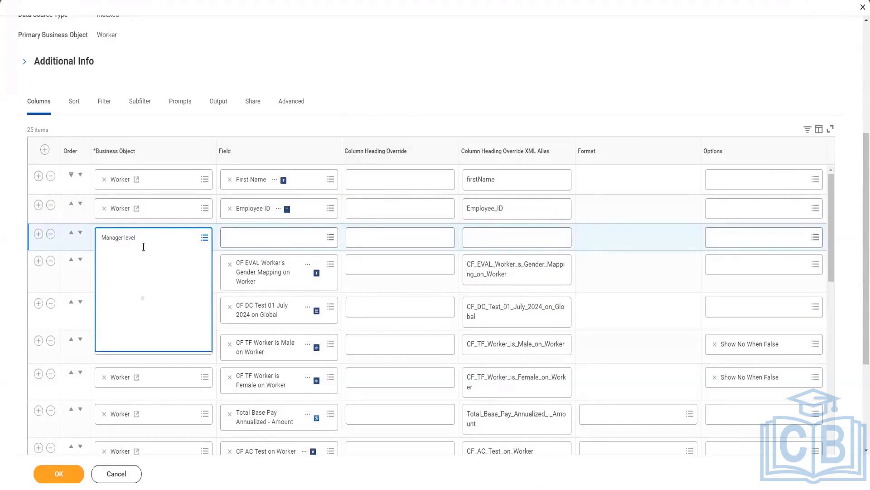
pyautogui.click(156, 280)
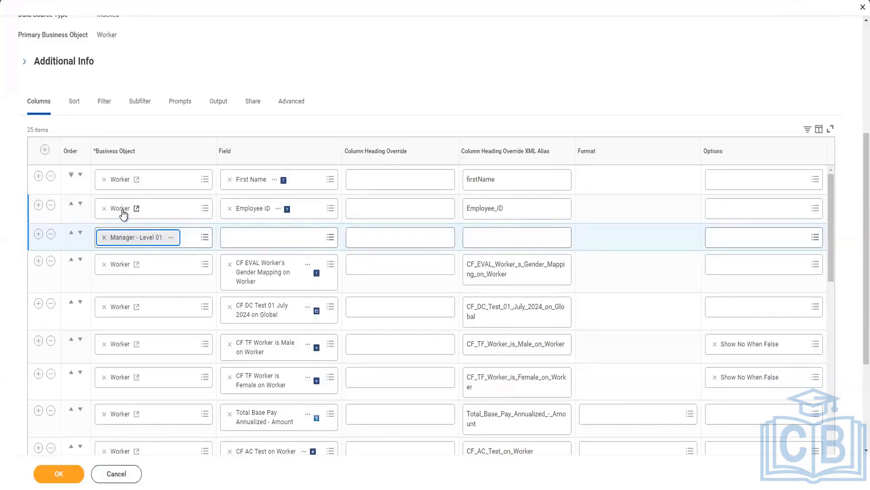
# Set the Manager - Level 01 column's field to the date-type Hire Date and submit the report definition
pyautogui.click(263, 238)
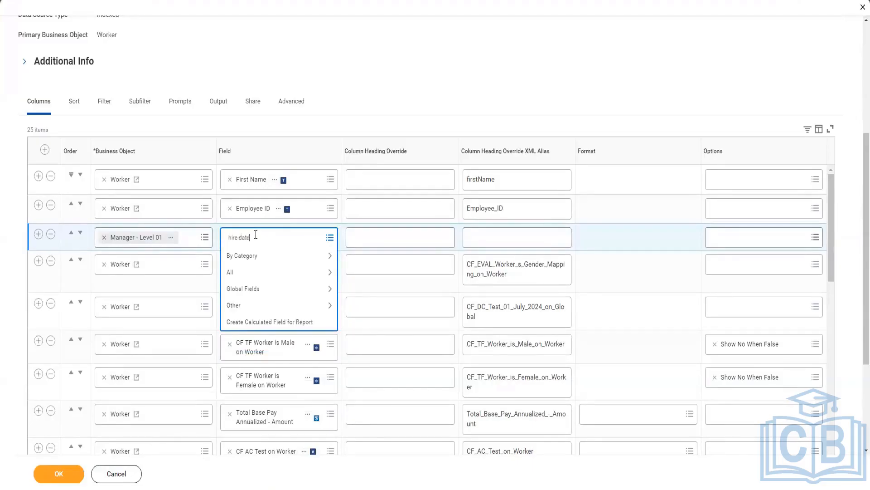
pyautogui.press('Return')
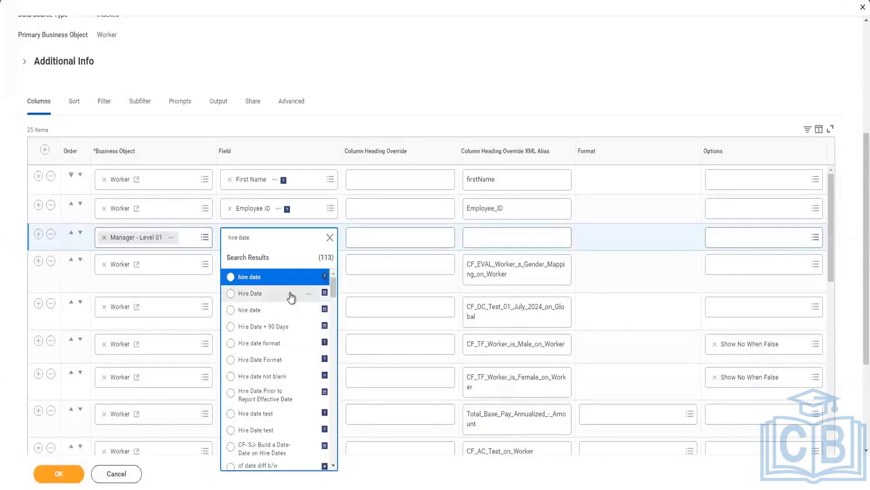
pyautogui.click(290, 294)
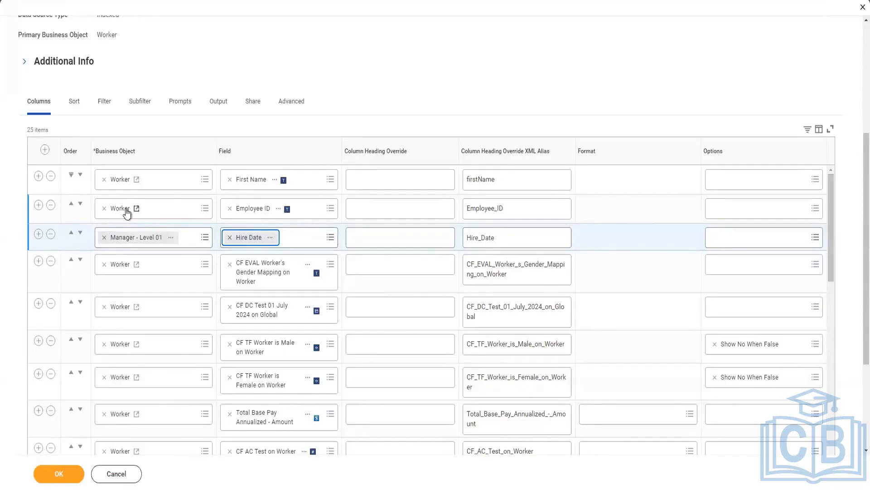
pyautogui.click(75, 473)
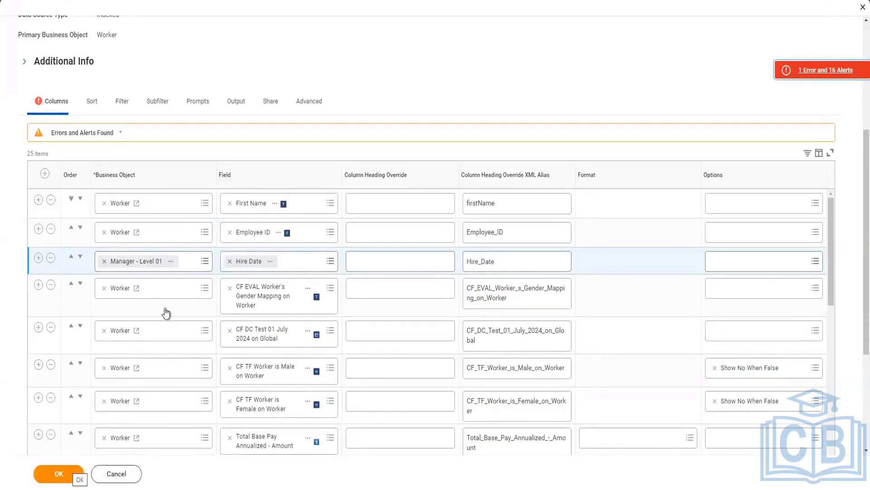
# Add a group column heading row for the Manager - Level 01 business object and save the report definition
pyautogui.scroll(-2, 26, 366)
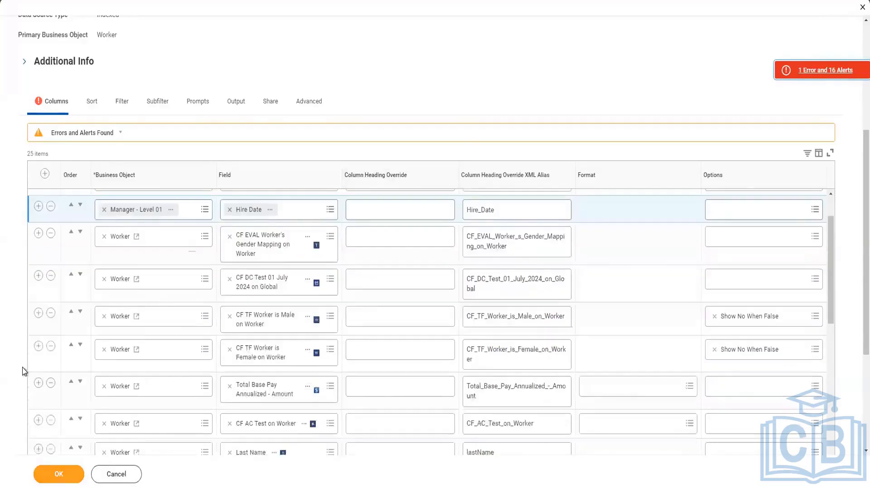
pyautogui.scroll(-4, 23, 366)
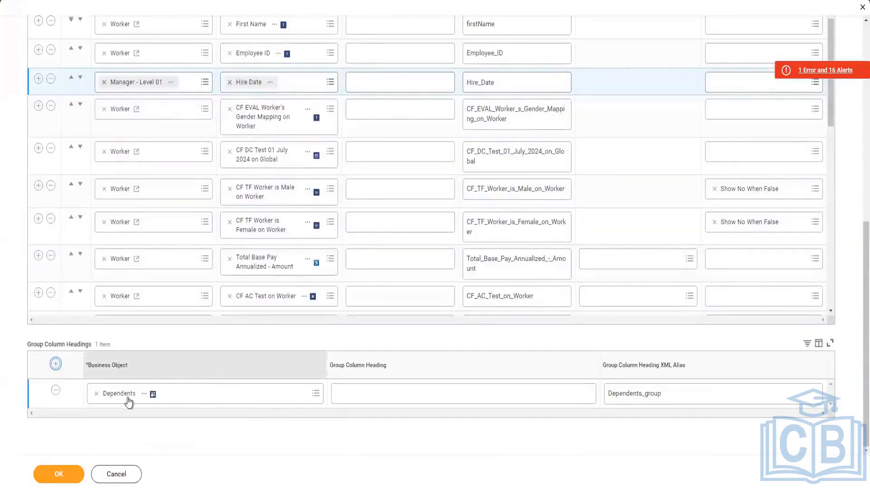
pyautogui.click(145, 381)
pyautogui.click(146, 394)
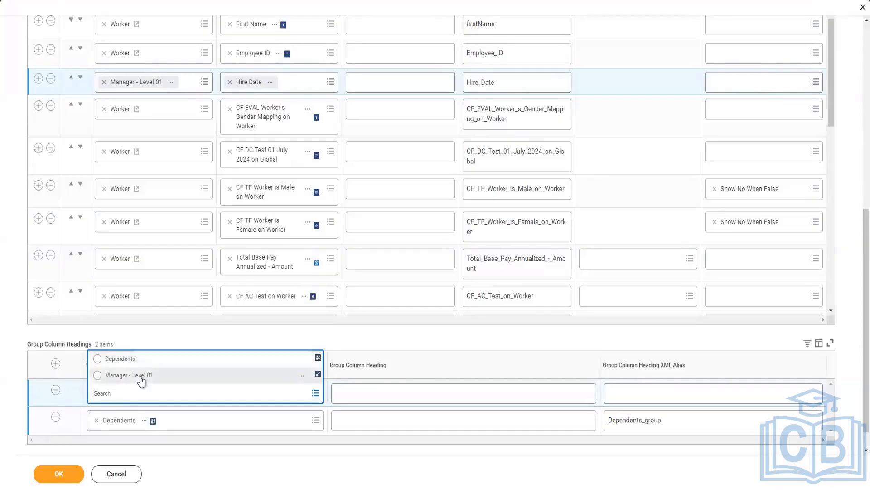
pyautogui.click(141, 380)
pyautogui.click(16, 361)
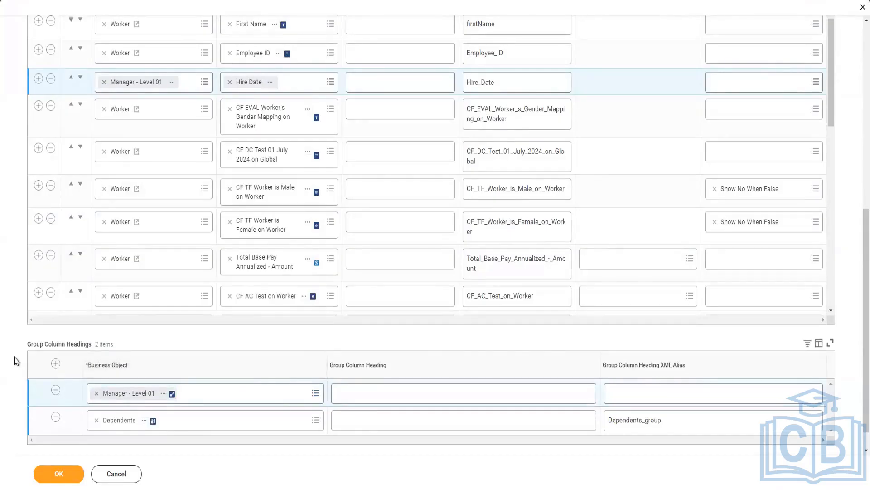
pyautogui.scroll(1, 848, 83)
pyautogui.scroll(-1, 846, 81)
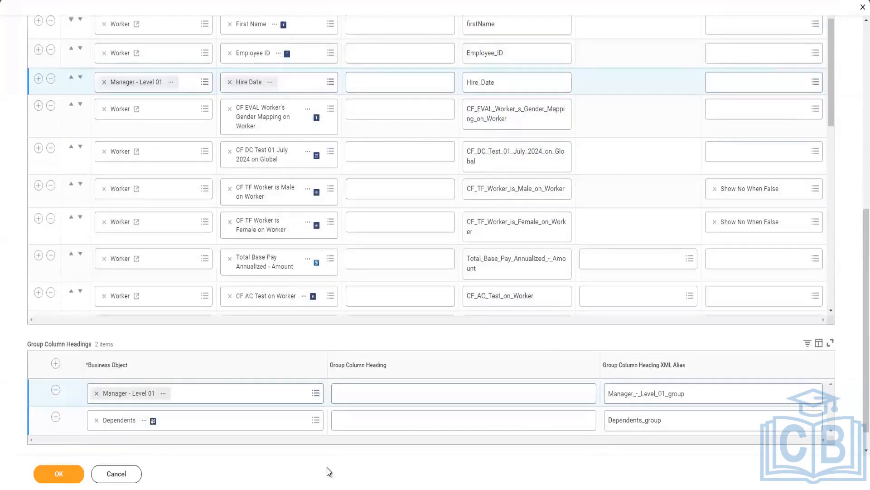
pyautogui.click(72, 480)
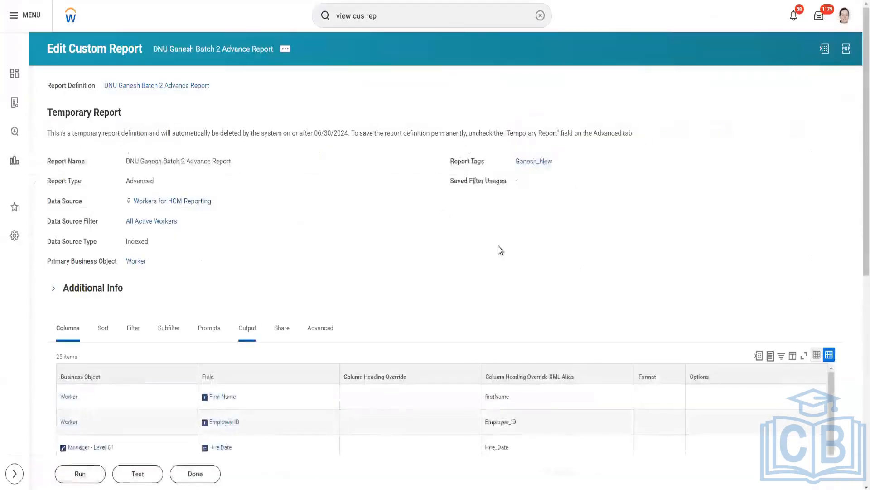
# Run the report using the saved filter that fills the Gender prompt with Female, Male and Not Declared
pyautogui.scroll(-2, 499, 246)
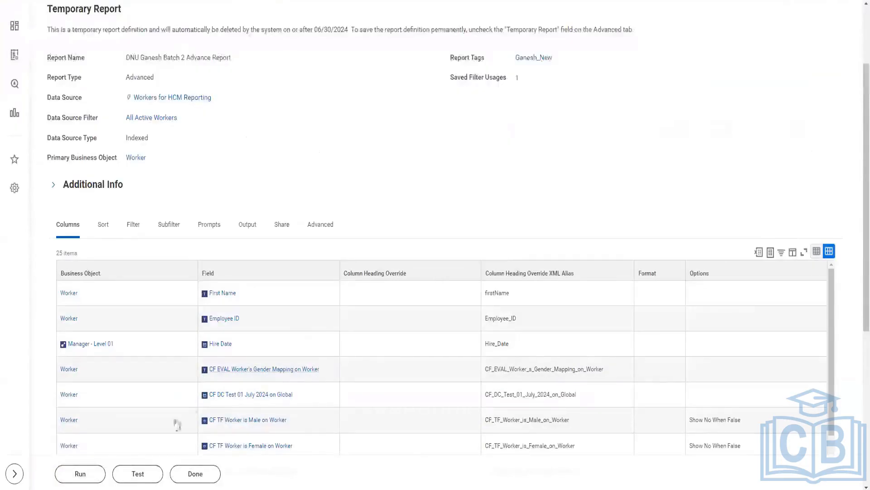
pyautogui.click(79, 474)
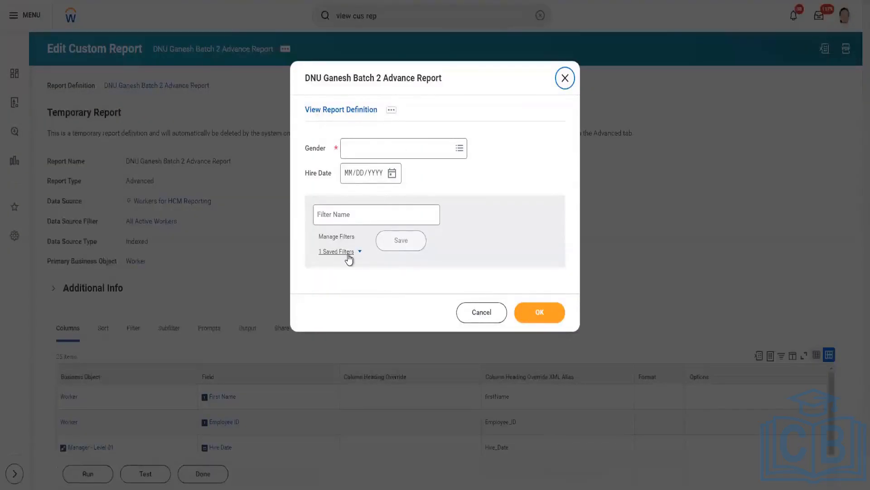
pyautogui.click(351, 252)
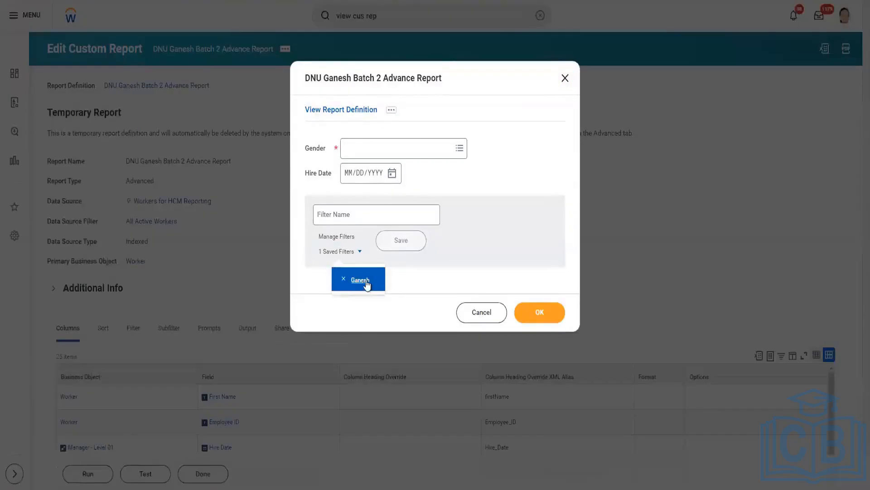
pyautogui.click(365, 283)
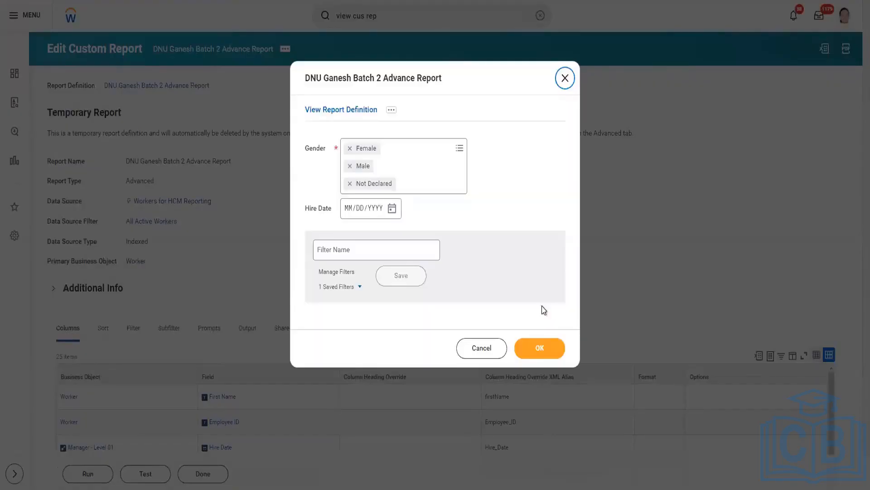
pyautogui.click(544, 347)
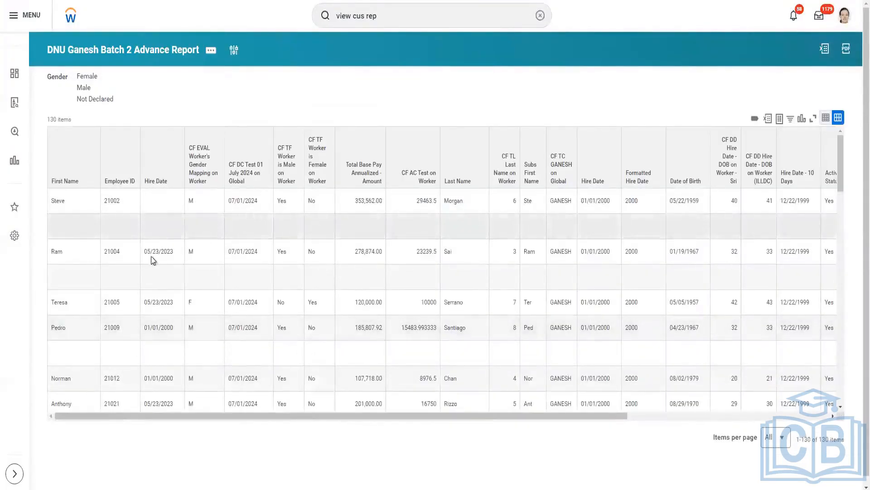
# Check the manager Hire Date column, then look up the first listed worker in Workday by employee ID and open the matching result
pyautogui.click(168, 249)
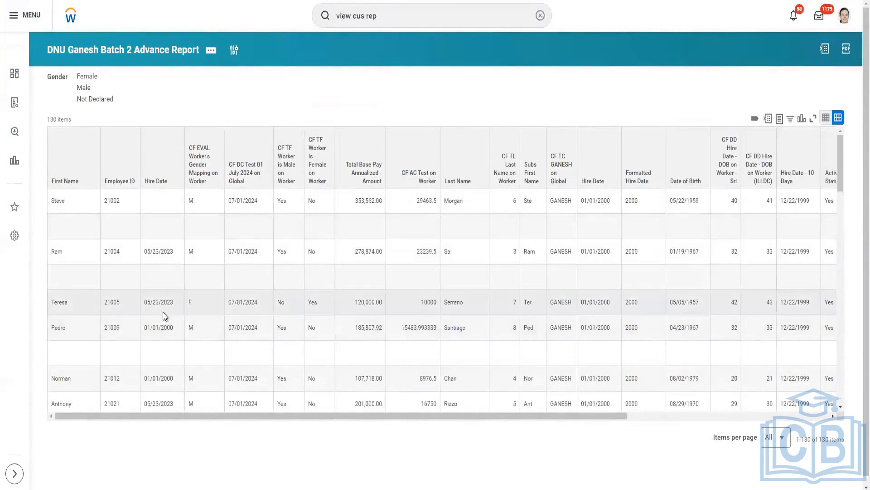
pyautogui.scroll(-2, 162, 311)
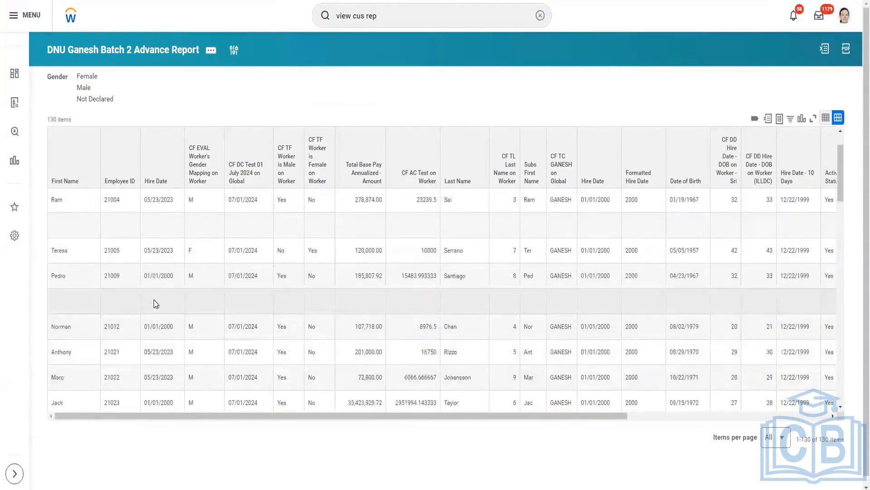
pyautogui.scroll(2, 153, 300)
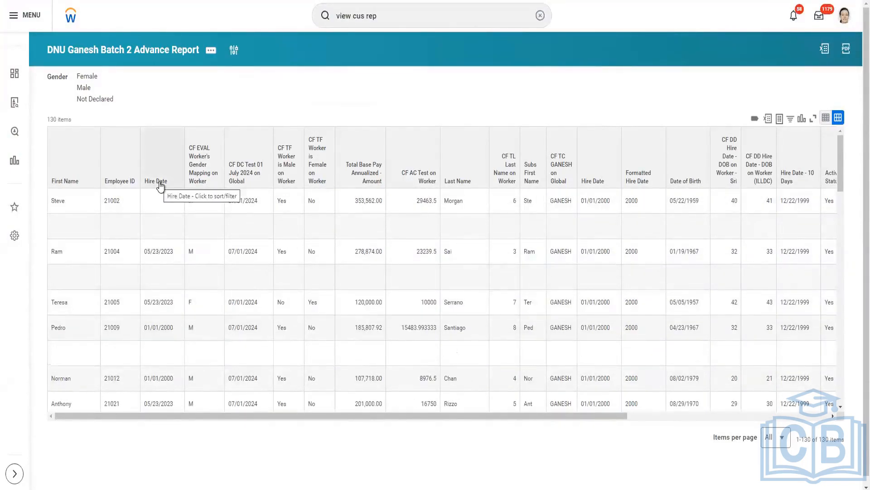
pyautogui.click(58, 201)
pyautogui.doubleClick(113, 200)
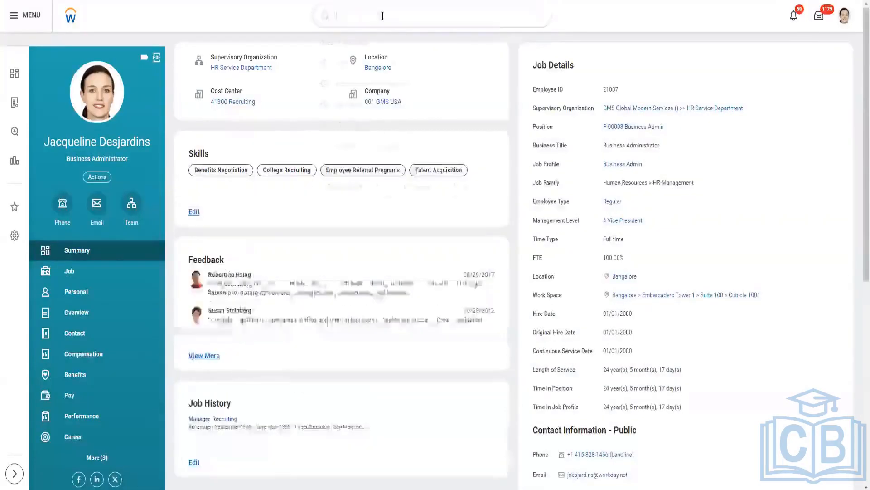
pyautogui.click(383, 13)
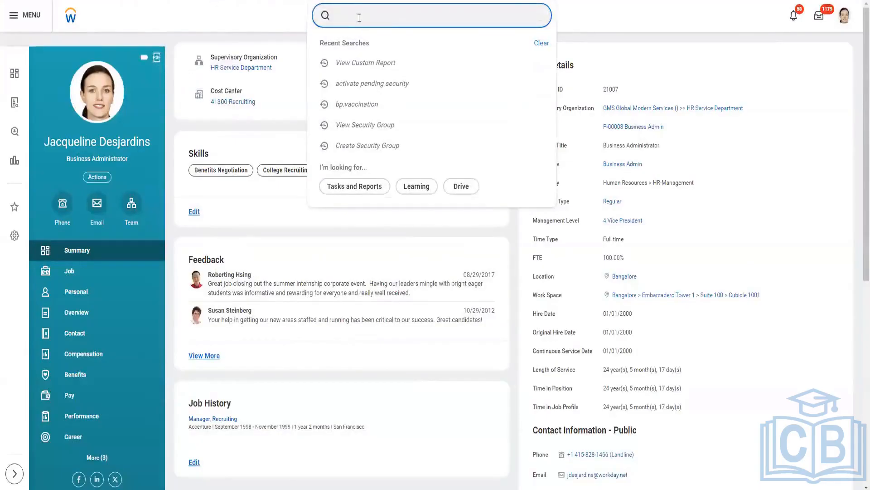
pyautogui.write('21002')
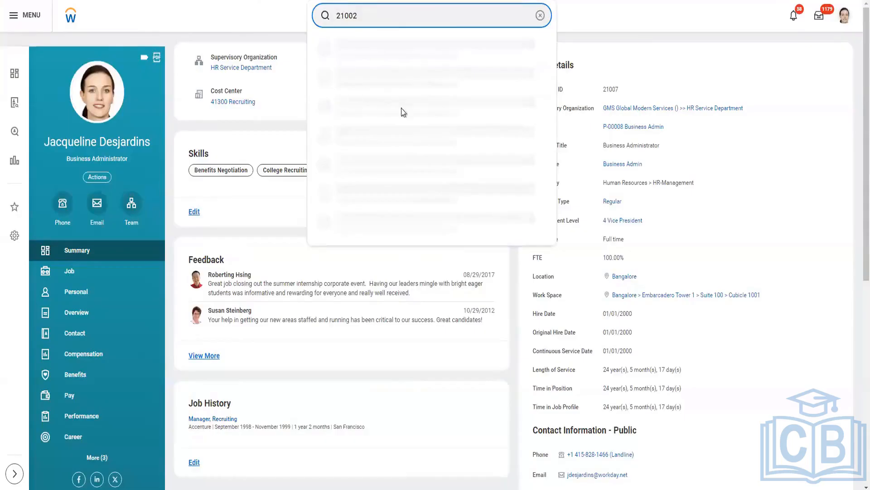
pyautogui.click(382, 58)
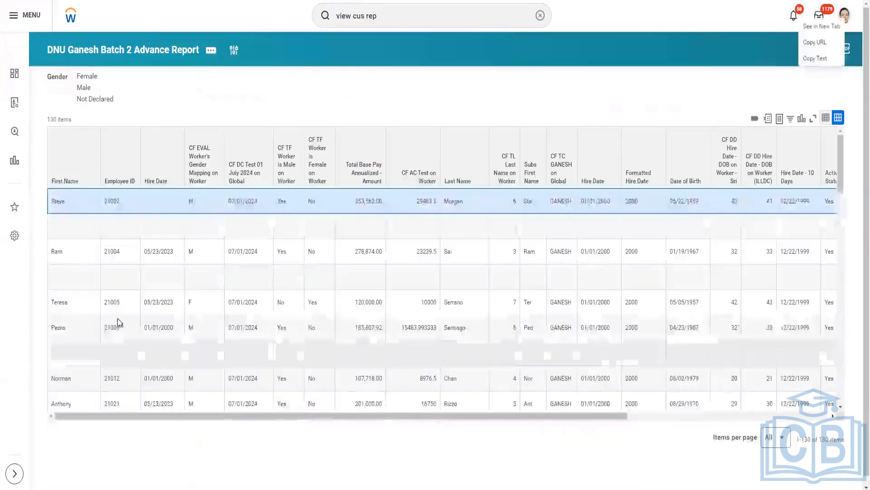
# Review the manager Hire Date values in the further worker rows of the report output
pyautogui.scroll(-10, 172, 281)
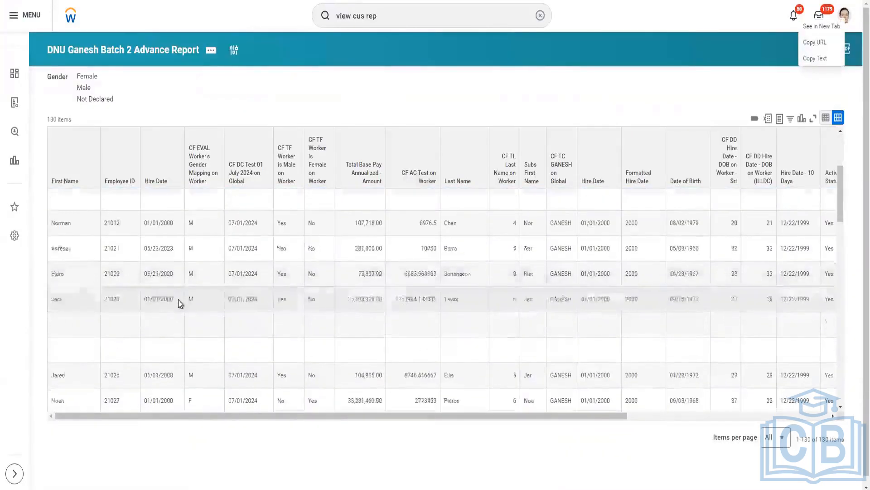
pyautogui.scroll(4, 181, 303)
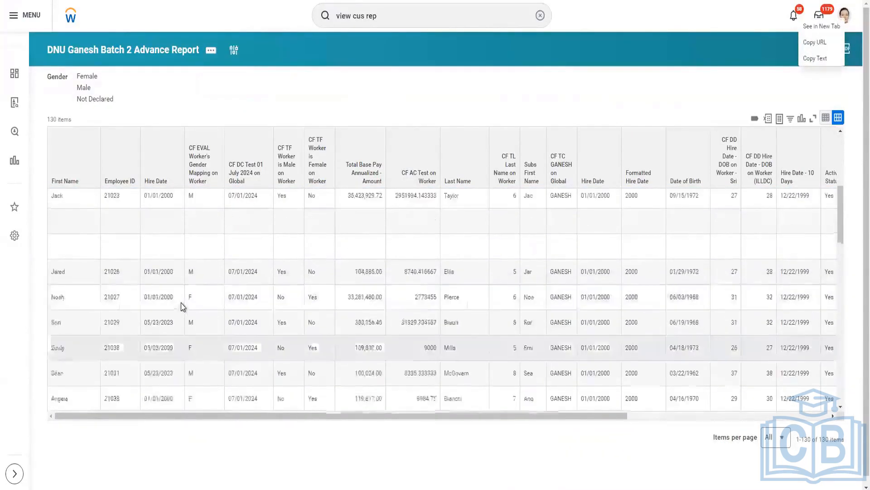
pyautogui.scroll(-5, 154, 318)
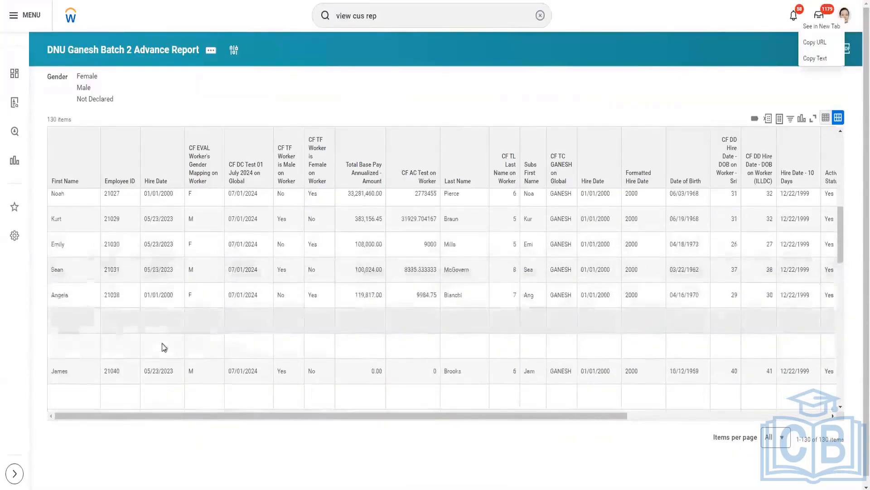
pyautogui.scroll(-1, 172, 354)
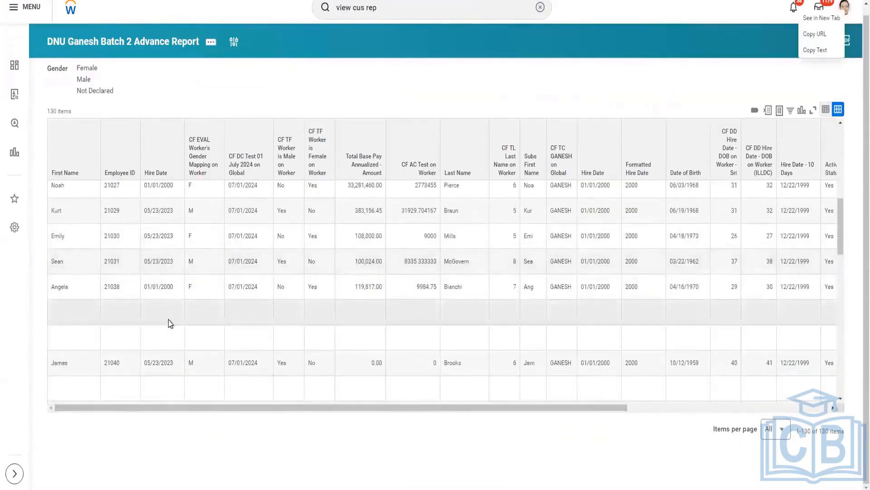
# Return to the report definition and review its primary business object and column list
pyautogui.scroll(6, 171, 326)
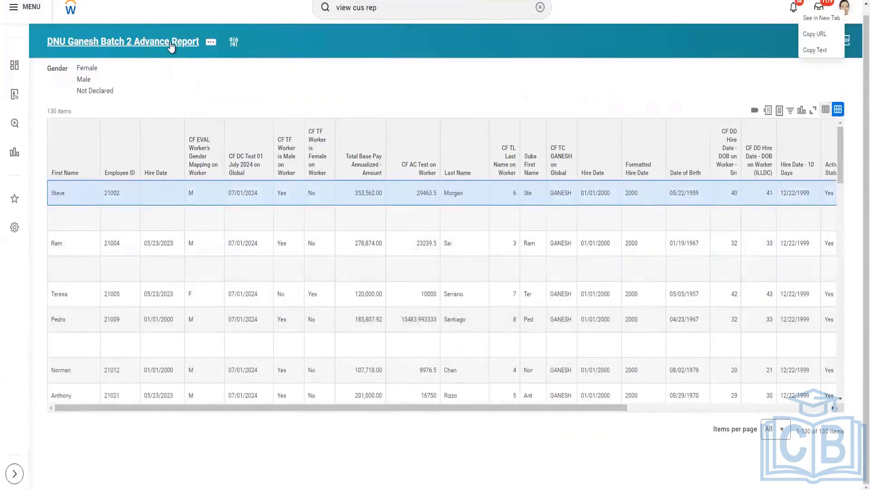
pyautogui.click(300, 175)
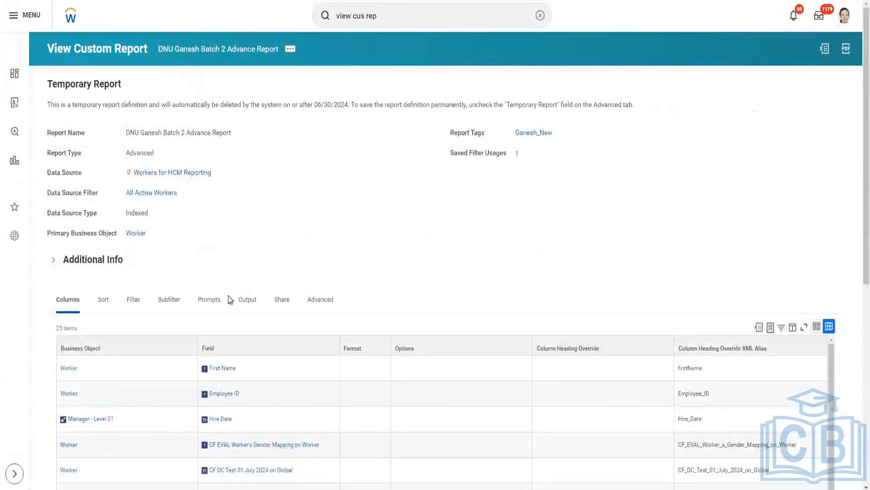
pyautogui.scroll(-1, 232, 300)
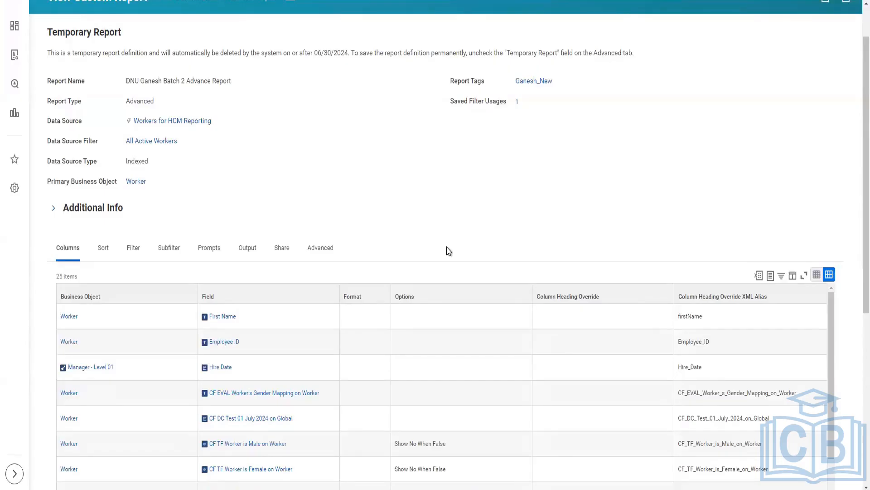
pyautogui.scroll(1, 755, 72)
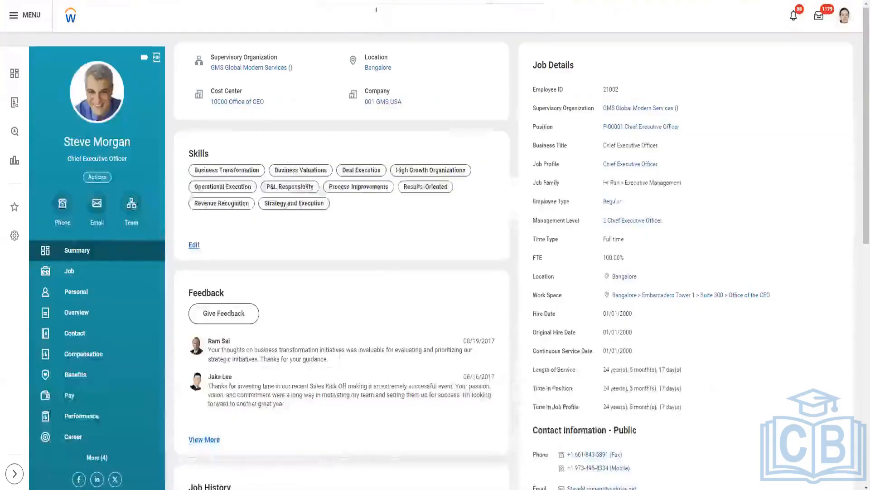
# Search for "cre cal fiel" and open the Create Calculated Field task
pyautogui.click(347, 15)
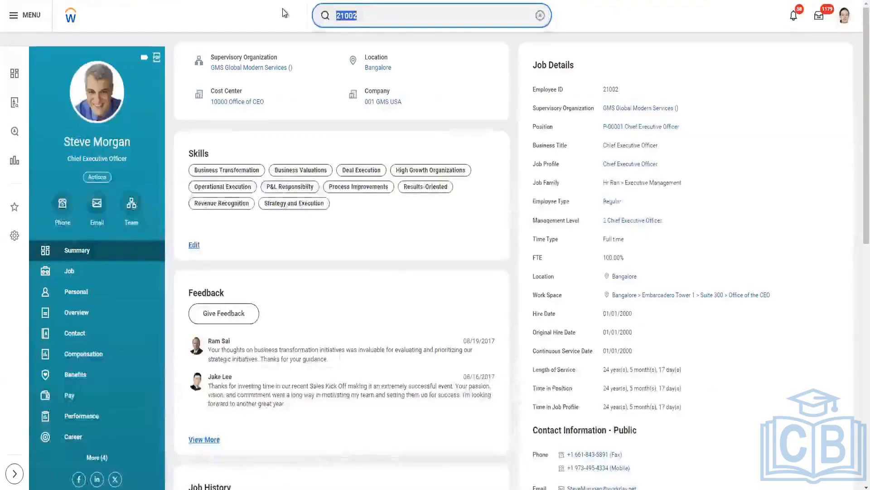
pyautogui.write('cre c')
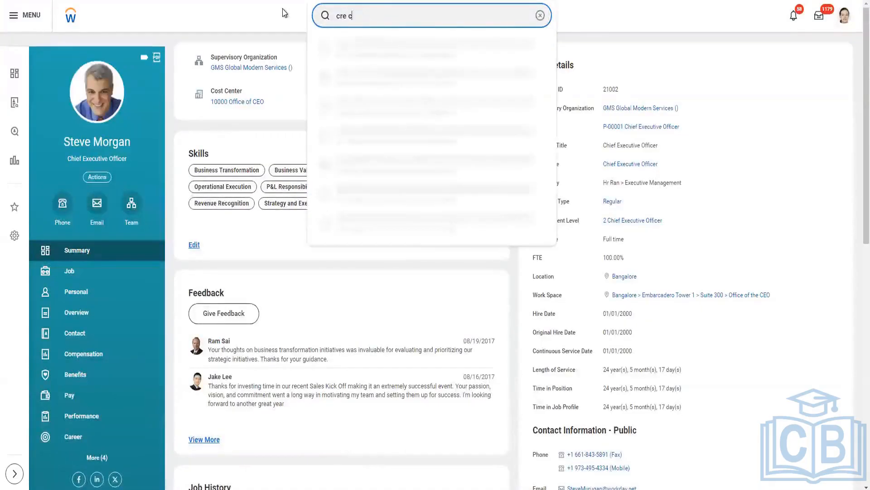
pyautogui.write('al fiel')
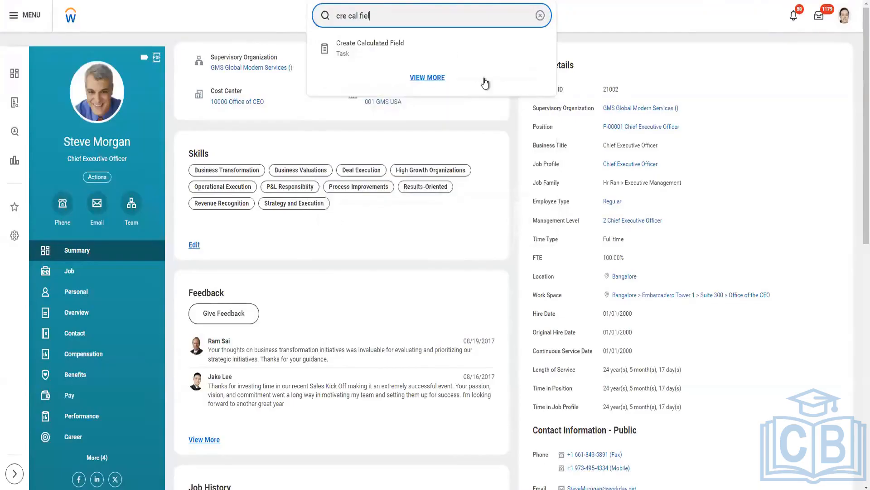
pyautogui.click(425, 46)
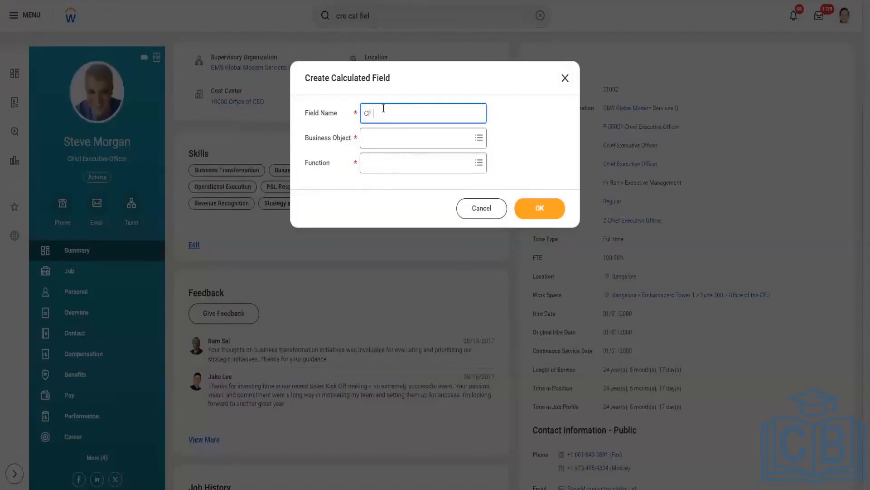
# Name the calculated field "CF Manager's Hire Date LRV on Worker" and set its business object to Worker
pyautogui.write('Mar')
pyautogui.write("ager's Hire Date")
pyautogui.write(' LRV on Worker')
pyautogui.click(395, 141)
pyautogui.write('Worker')
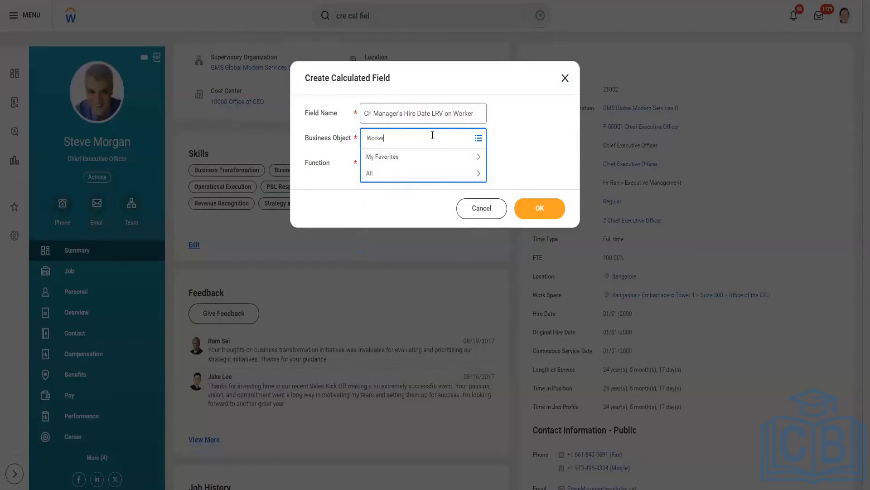
pyautogui.press('Return')
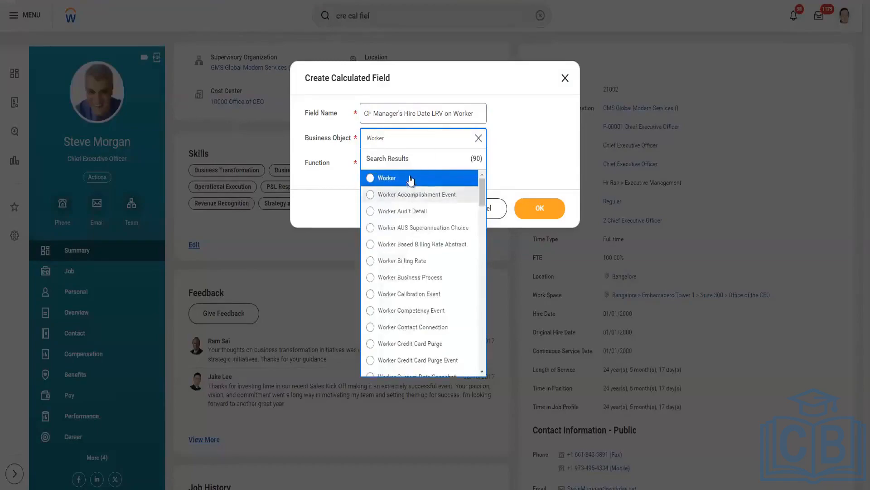
pyautogui.click(401, 176)
# Choose Lookup Related Value as the calculated field's function and proceed to its calculation settings
pyautogui.click(376, 169)
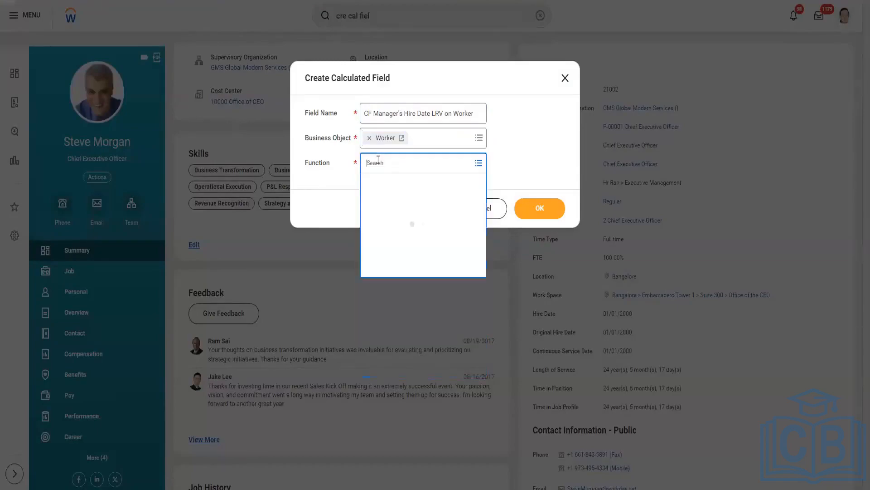
pyautogui.write('lrv')
pyautogui.click(544, 210)
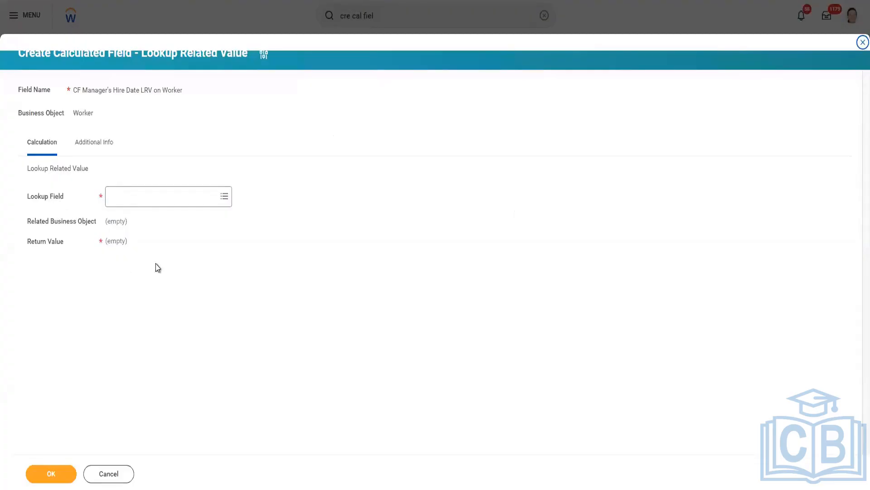
# Set the lookup field of the calculation to Manager - Level 01
pyautogui.click(137, 197)
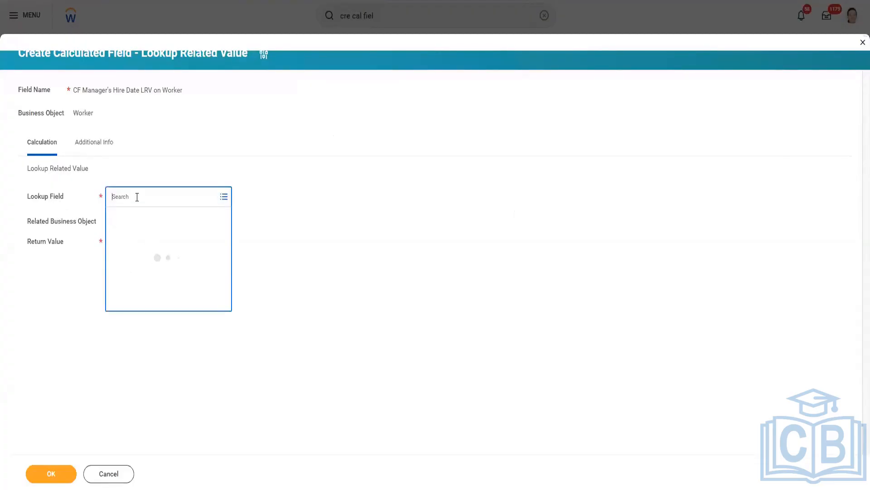
pyautogui.write('Manager leve')
pyautogui.press('Return')
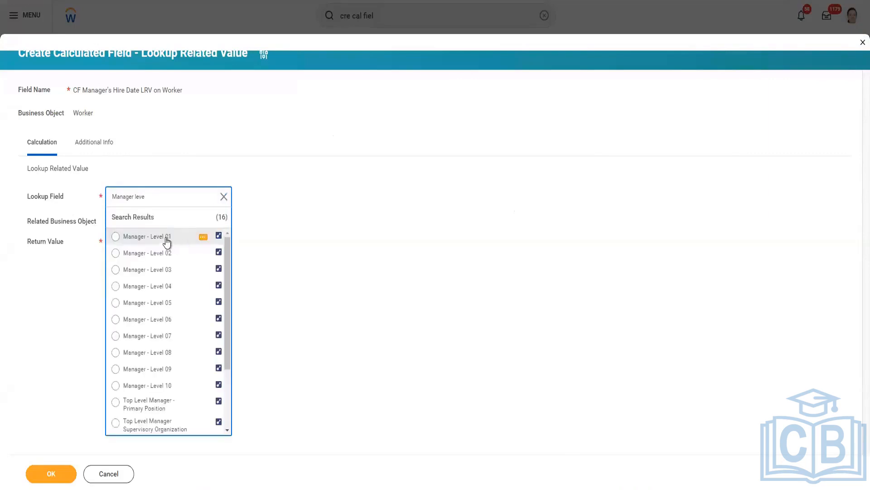
pyautogui.click(166, 239)
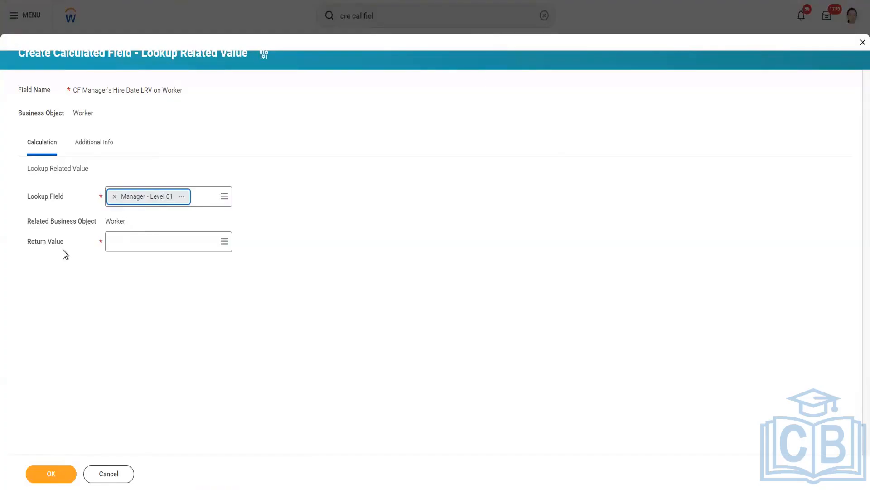
# Set the return value to the date field Hire Date and save the calculated field
pyautogui.click(126, 240)
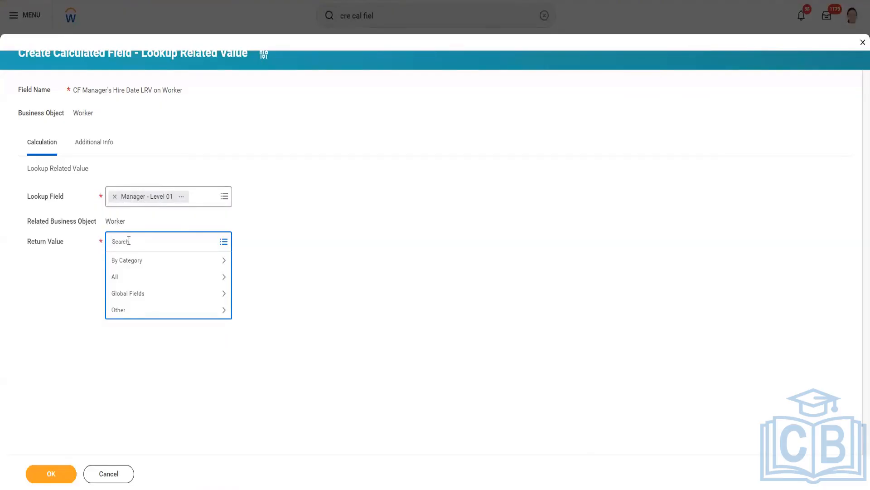
pyautogui.write('Hire date')
pyautogui.press('Return')
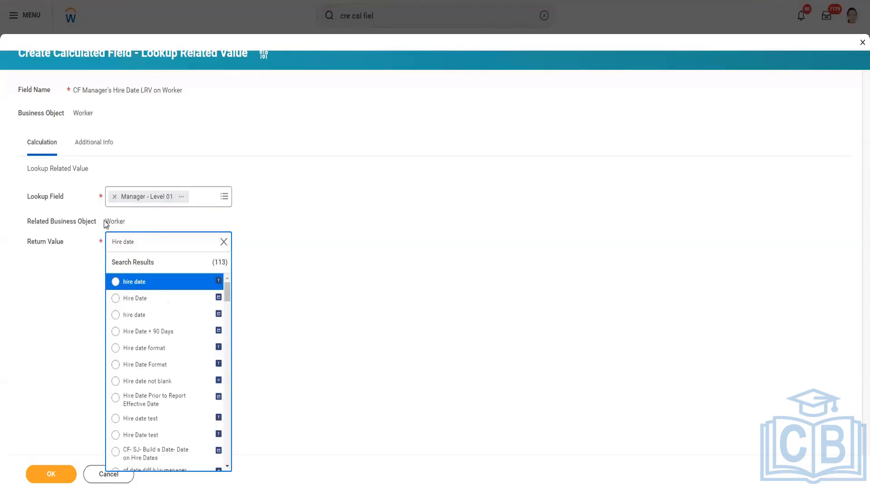
pyautogui.click(172, 301)
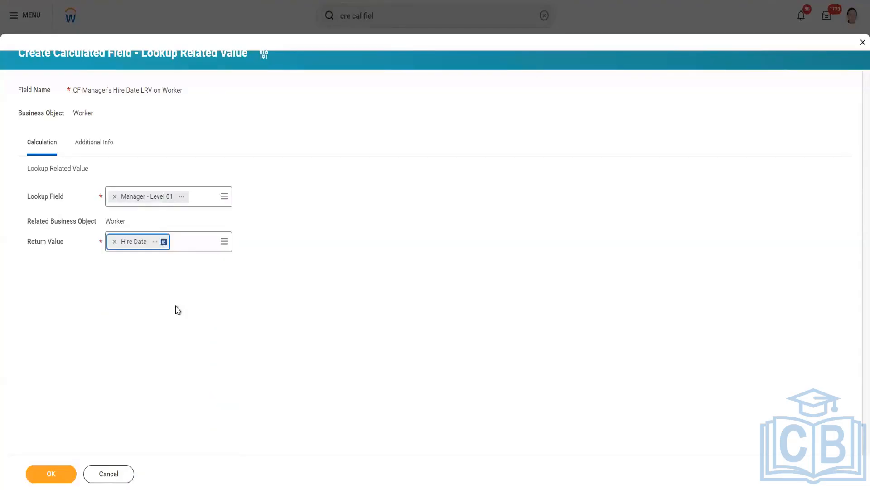
pyautogui.click(55, 473)
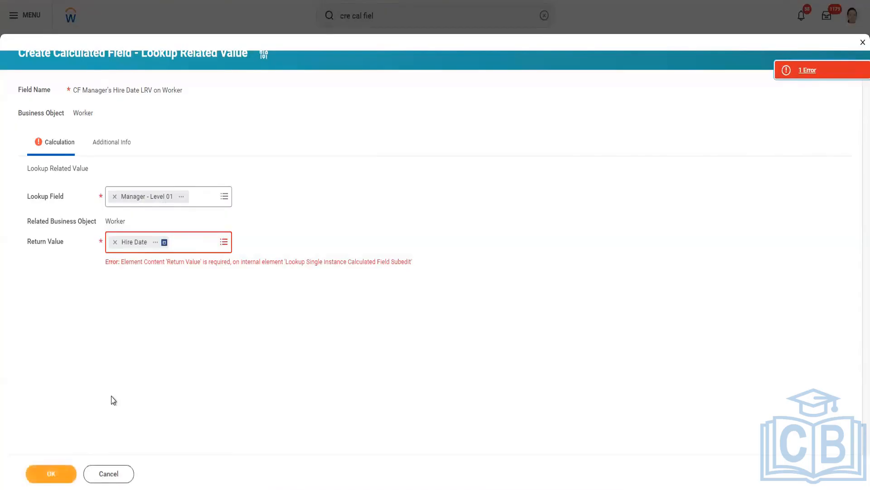
pyautogui.click(63, 474)
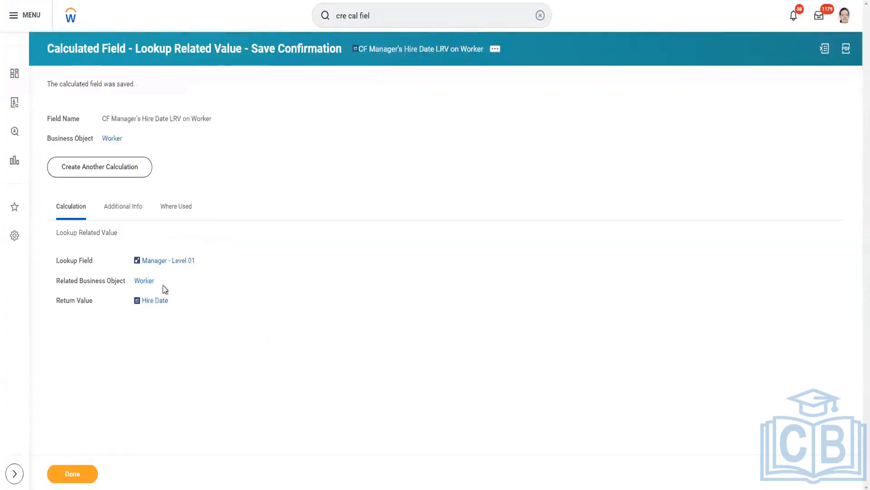
# Copy the new calculated field's name and open the custom report definition for editing
pyautogui.rightClick(423, 51)
pyautogui.click(444, 90)
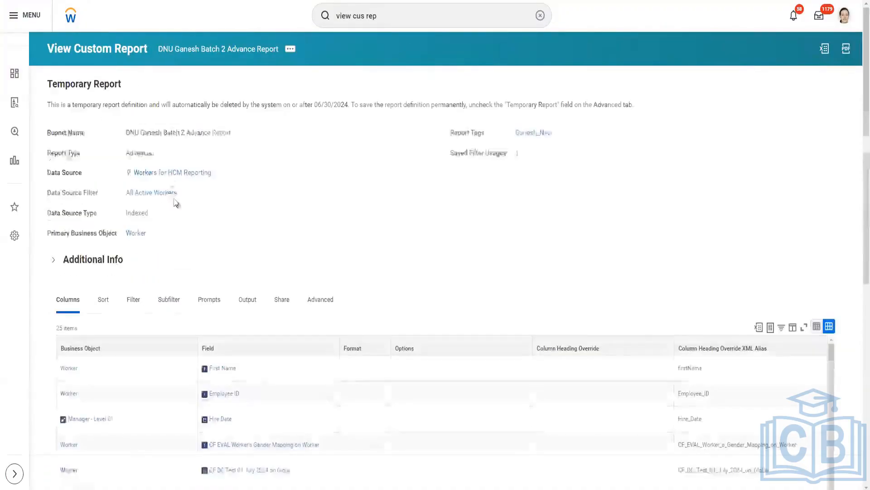
pyautogui.click(291, 53)
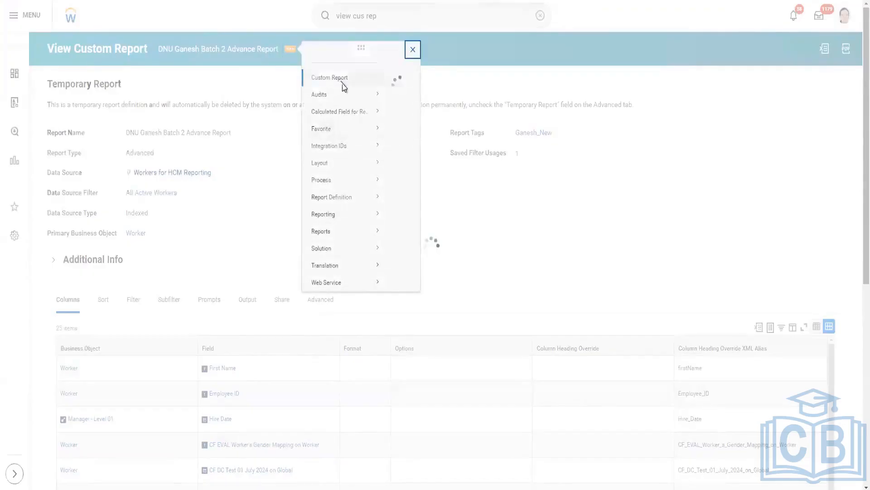
pyautogui.moveTo(348, 94)
pyautogui.click(399, 91)
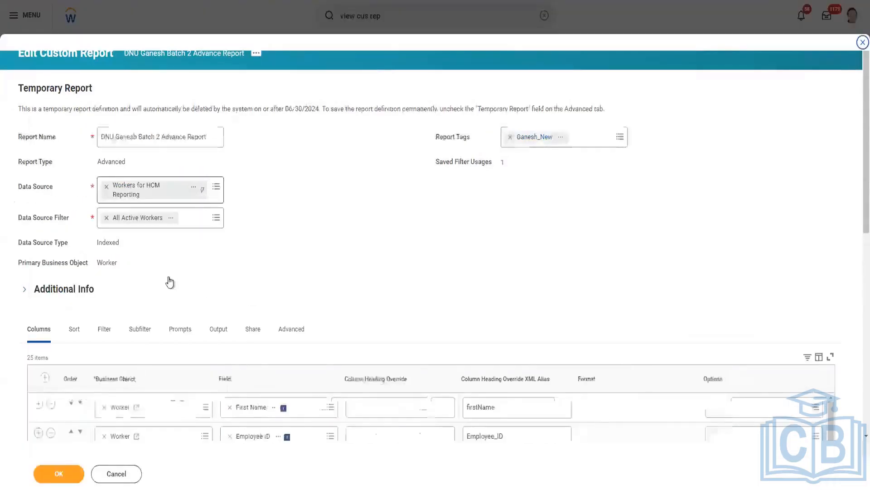
# Insert a Worker column row below Employee ID using the field CF Manager's Hire Date LRV on Worker
pyautogui.scroll(-6, 199, 294)
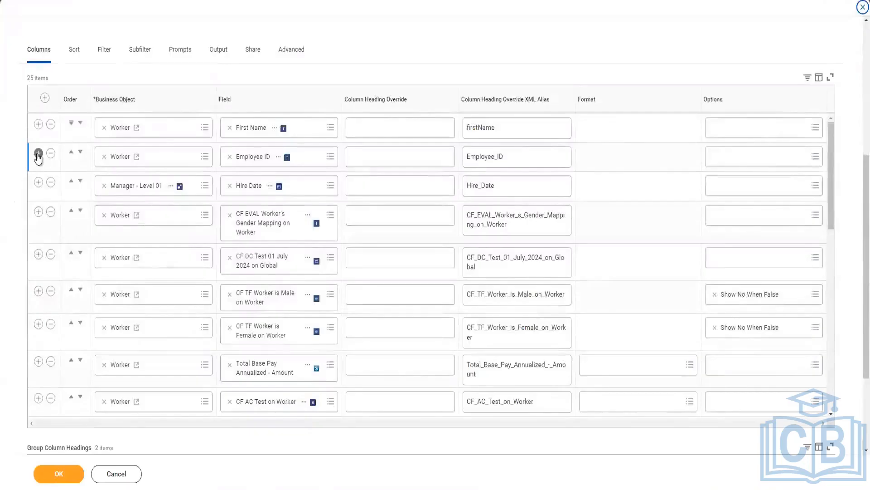
pyautogui.click(38, 154)
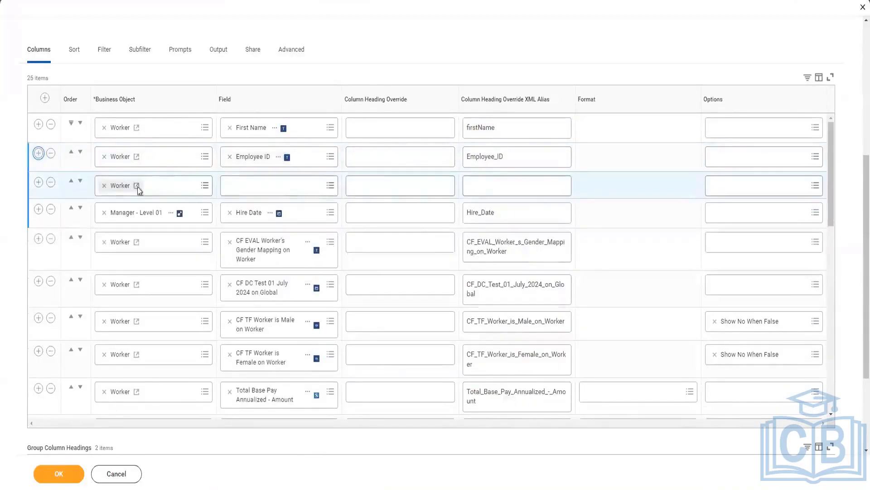
pyautogui.click(286, 186)
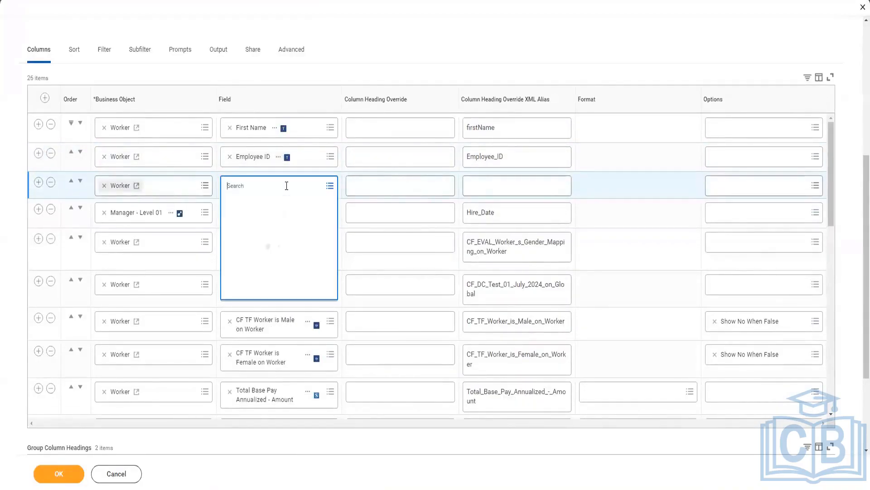
pyautogui.write("CF Manager's Hire Date RV on Worker")
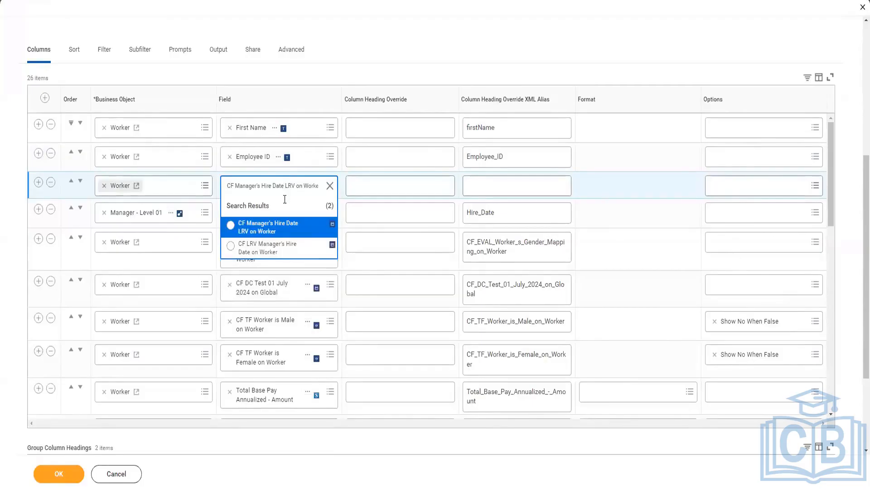
pyautogui.click(270, 233)
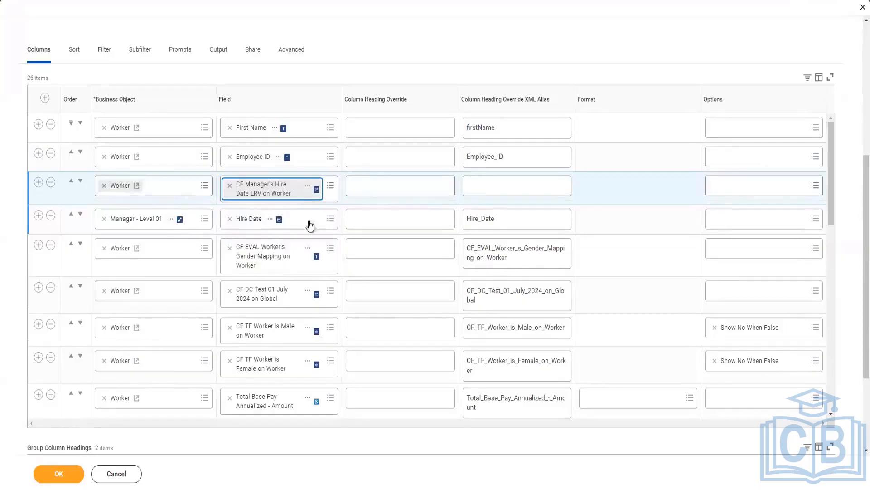
# Set the column heading override of the new calculated field row to "Manager's Hire Date LRV"
pyautogui.click(503, 186)
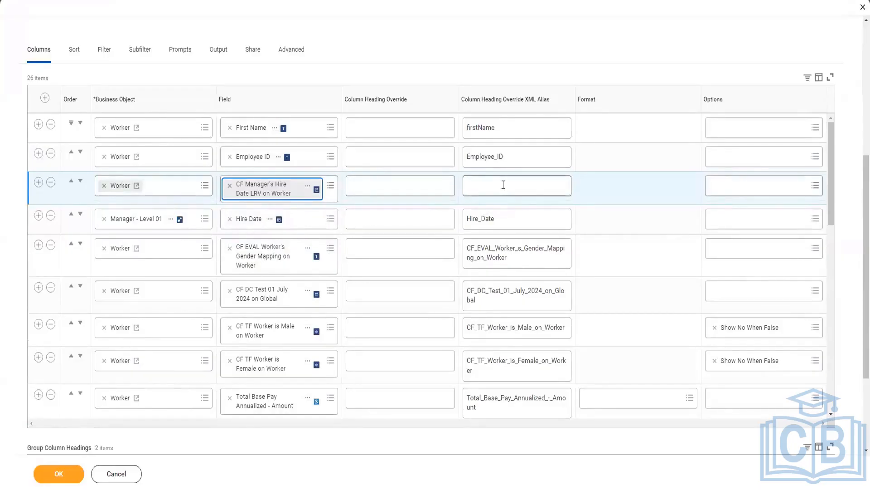
pyautogui.click(416, 187)
pyautogui.write('M')
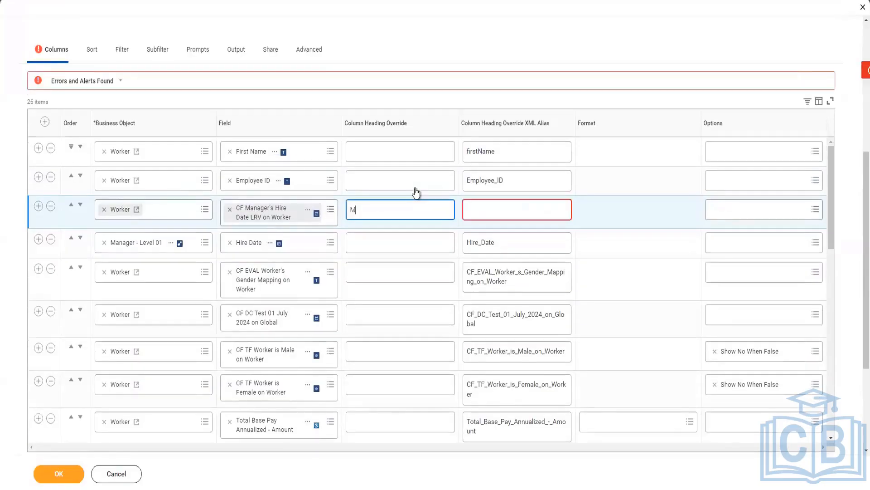
pyautogui.write('anager')
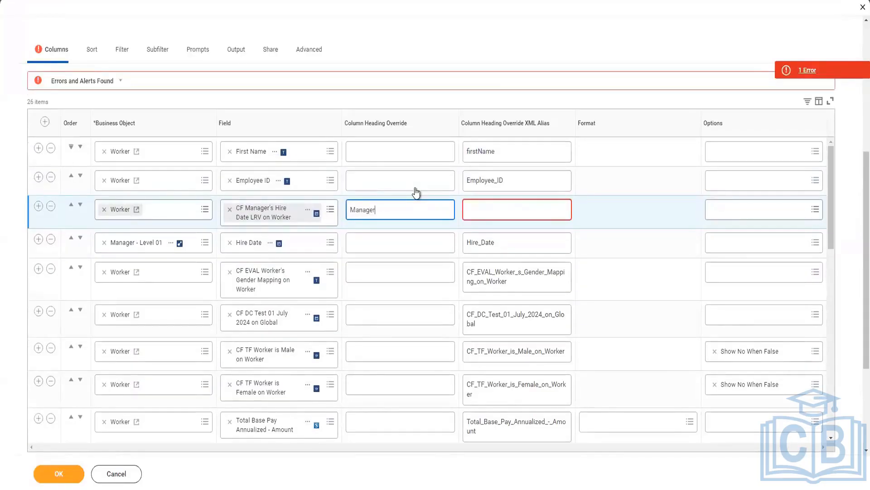
pyautogui.write("'s Hire Date LRV")
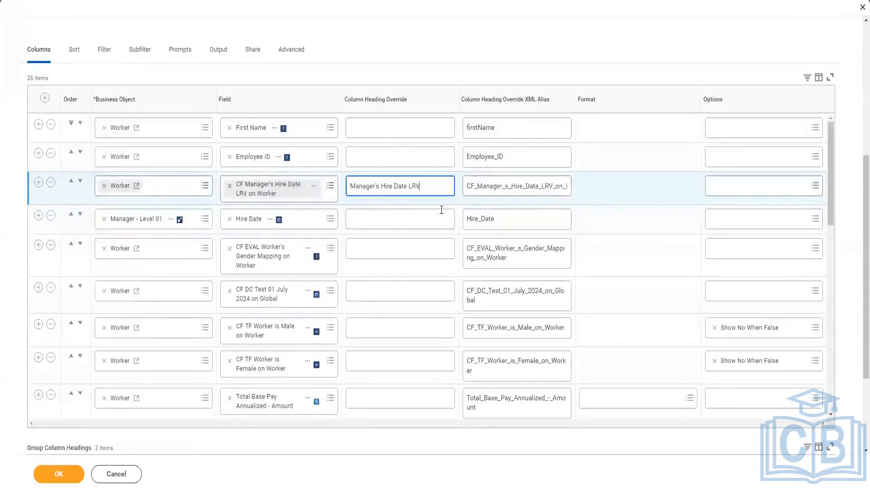
# Set the Manager - Level 01 Hire Date row's column heading override to "Manager's Hire Date" and submit the report changes
pyautogui.click(404, 221)
pyautogui.write('Man')
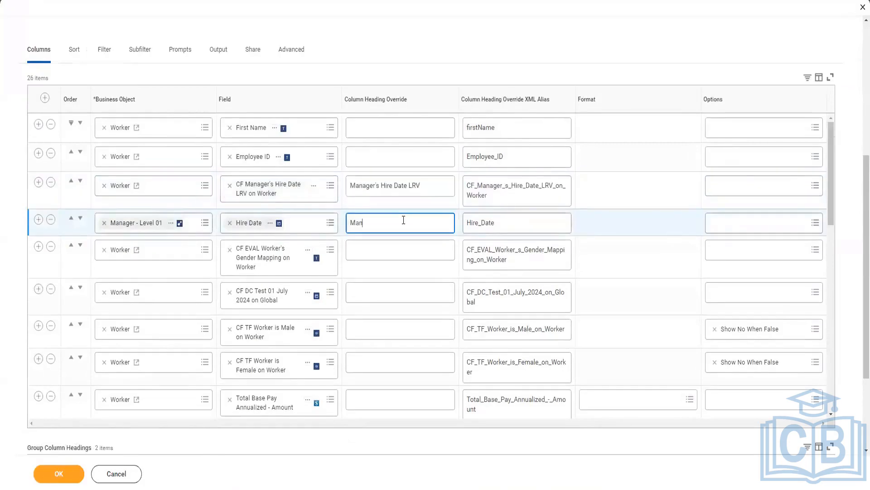
pyautogui.write("ager's Hire Date")
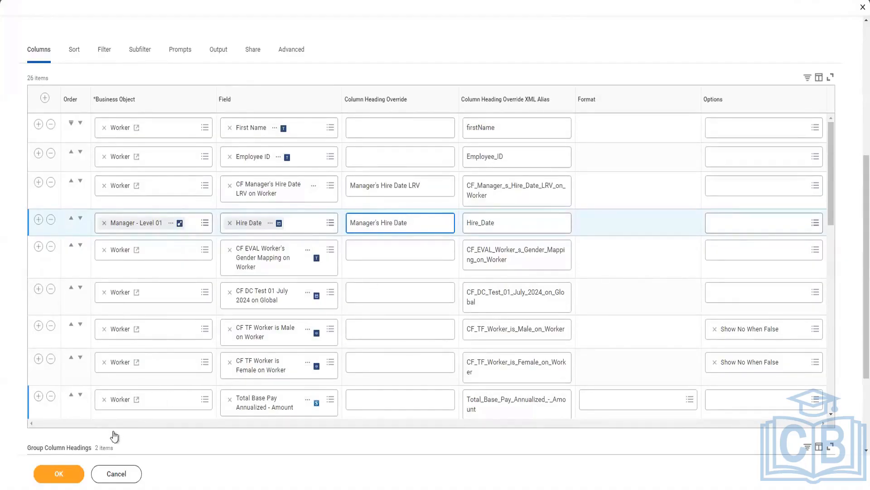
pyautogui.click(78, 474)
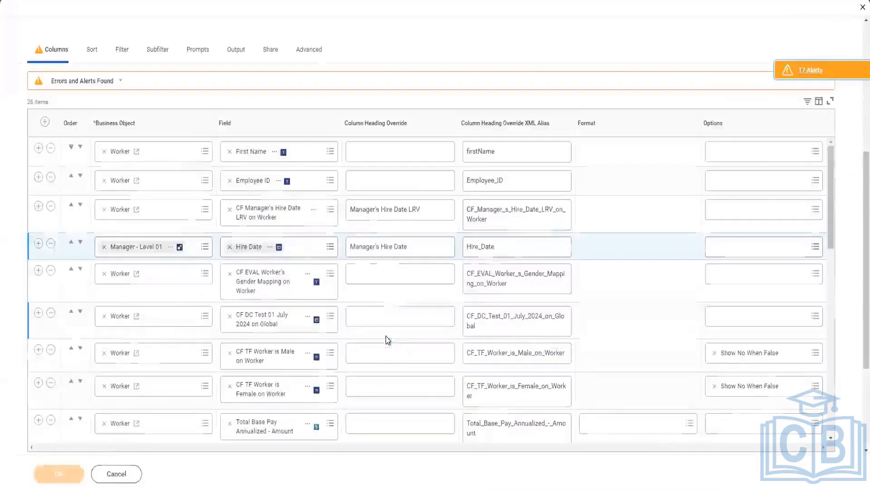
# Save the report definition and run the report using the saved filter with genders Female, Male and Not Declared
pyautogui.click(58, 474)
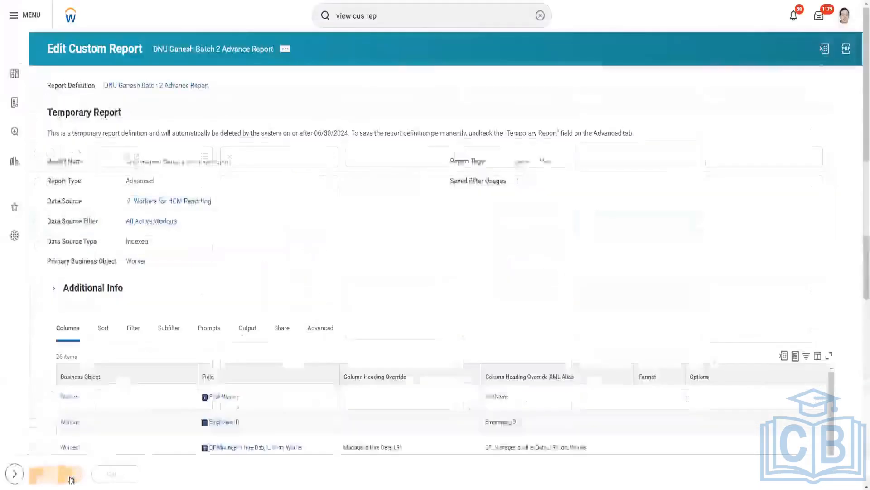
pyautogui.scroll(-3, 292, 301)
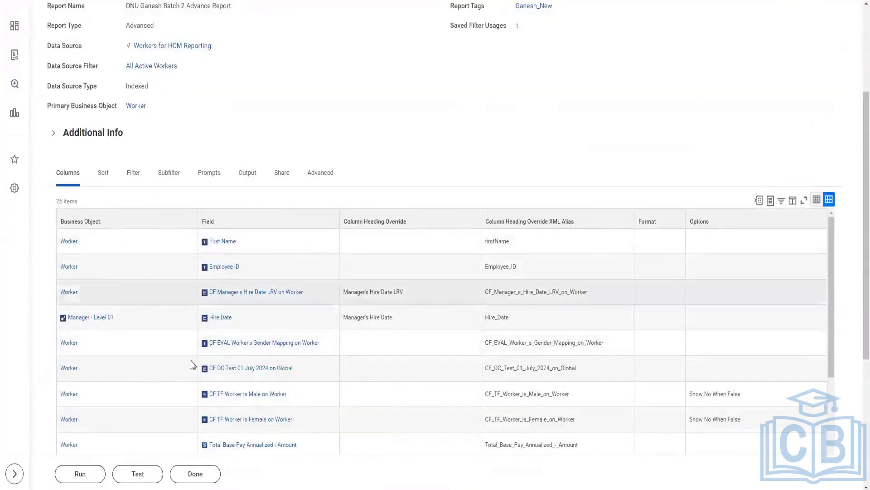
pyautogui.click(81, 473)
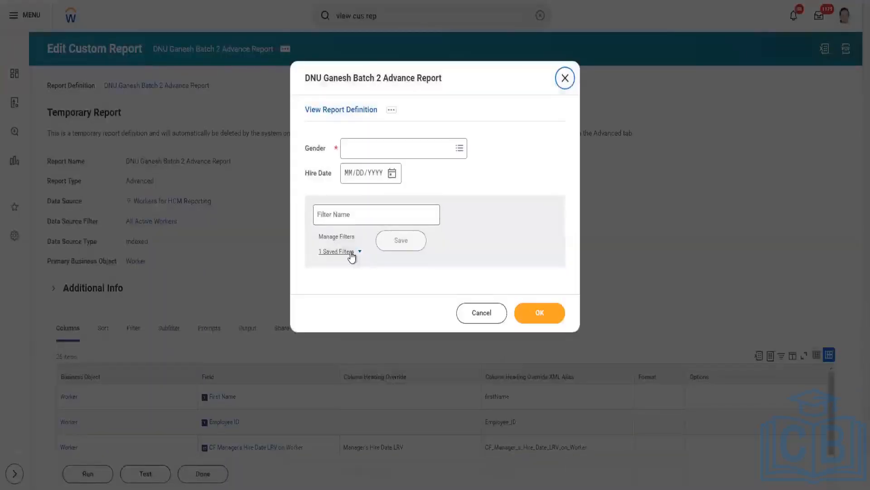
pyautogui.click(351, 252)
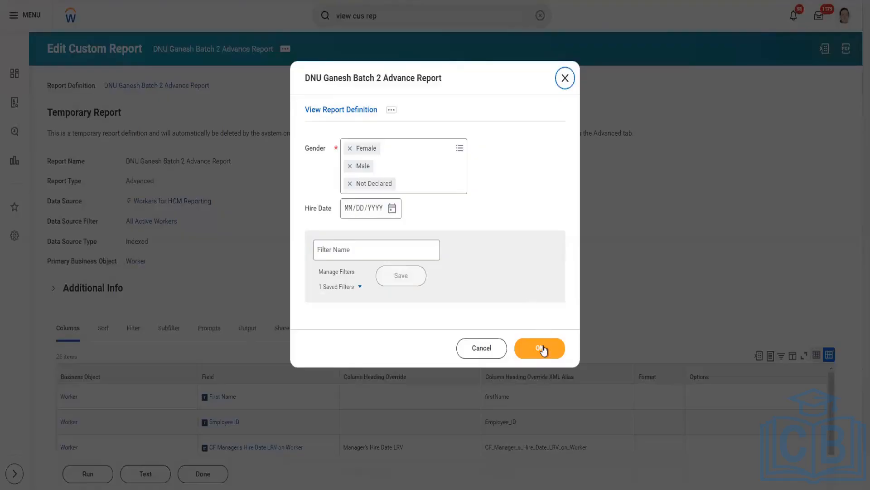
pyautogui.click(543, 349)
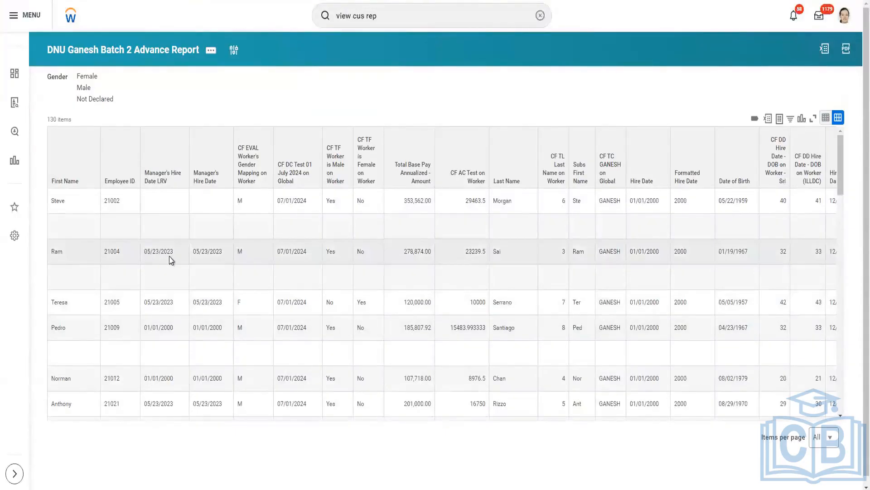
pyautogui.tripleClick(170, 257)
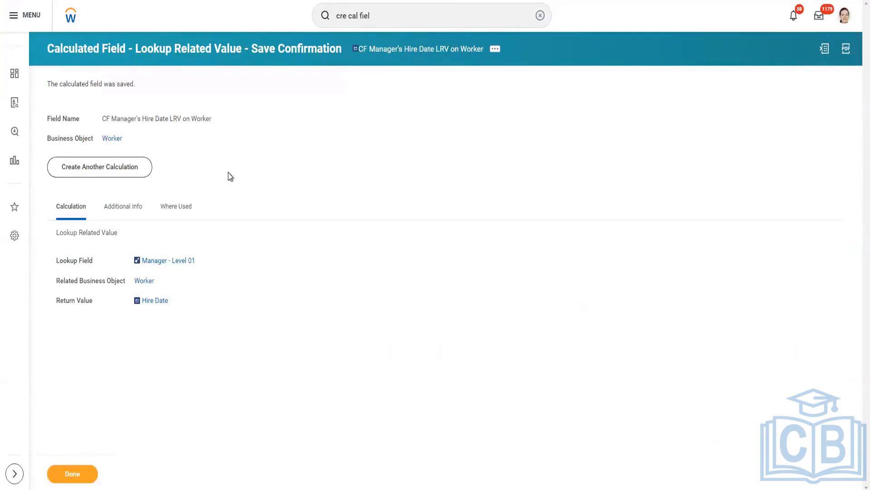
# Start a copy of the CF Manager's Hire Date LRV on Worker calculated field, naming it "CF Dependents's age LRV on Worker"
pyautogui.click(495, 48)
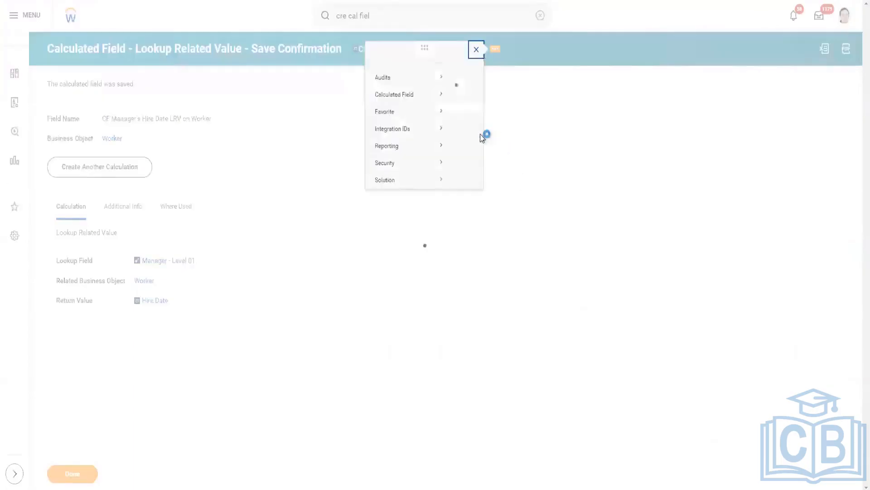
pyautogui.moveTo(227, 106)
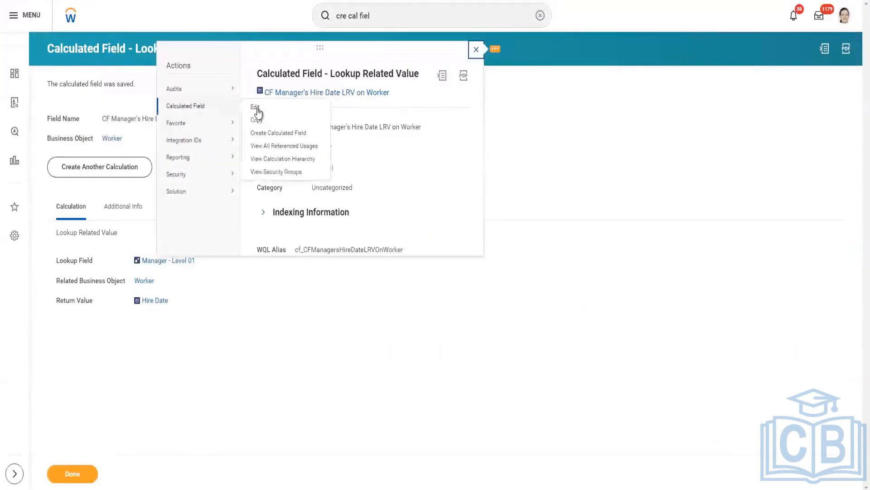
pyautogui.click(257, 121)
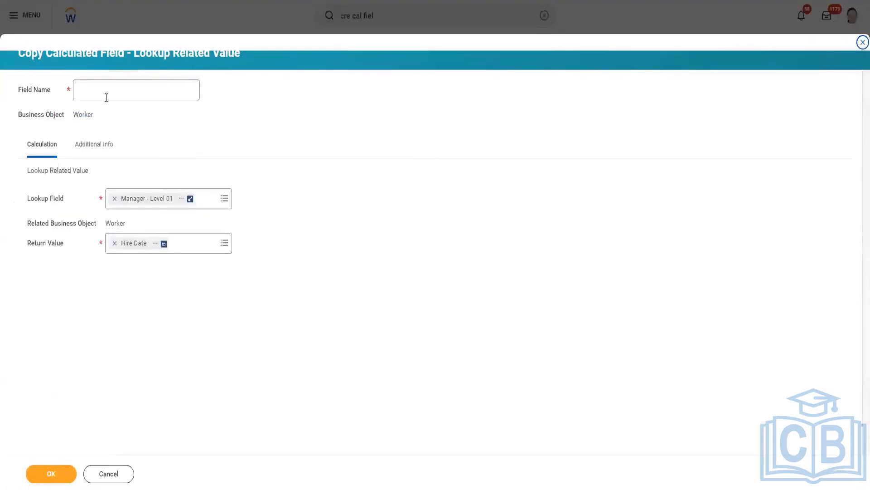
pyautogui.click(106, 94)
pyautogui.write('CF Depende')
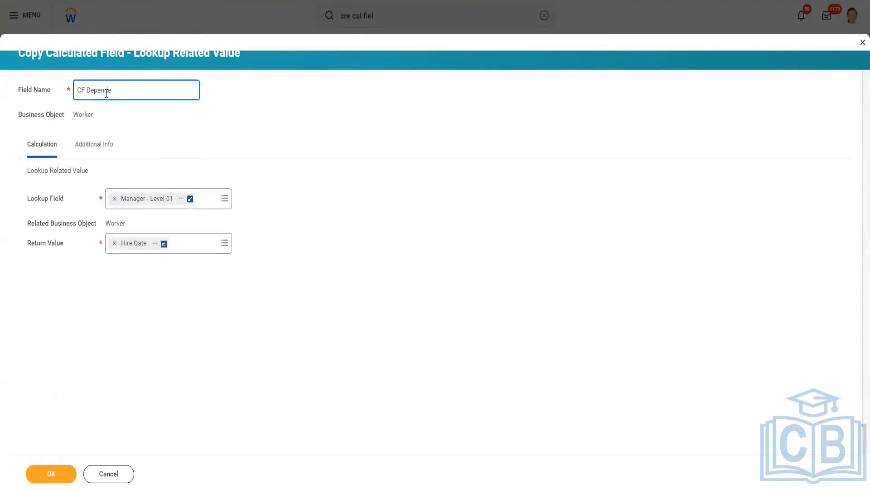
pyautogui.write("nts'age")
pyautogui.press('BackSpace')
pyautogui.press('BackSpace')
pyautogui.press('BackSpace')
pyautogui.press('BackSpace')
pyautogui.press('BackSpace')
pyautogui.write("'s age LRV on Worker")
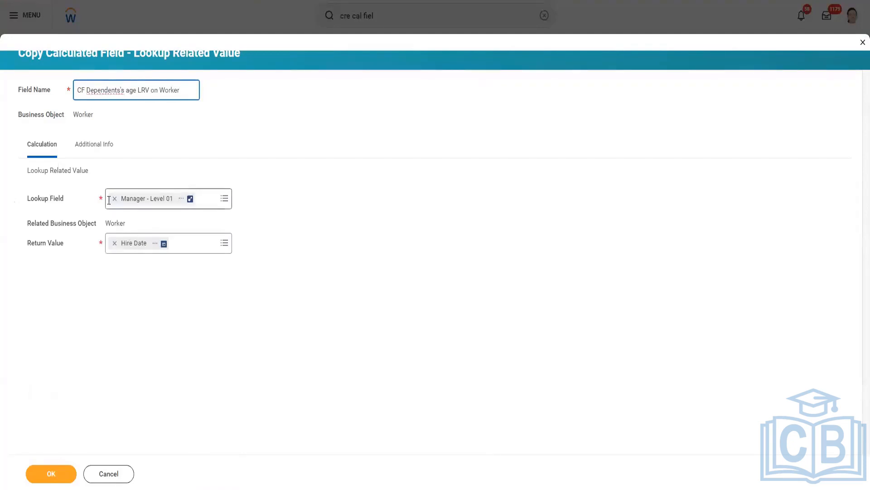
# Clear the copy's lookup field and search for "Depen" to look for a Dependents field
pyautogui.click(115, 199)
pyautogui.write('Depen')
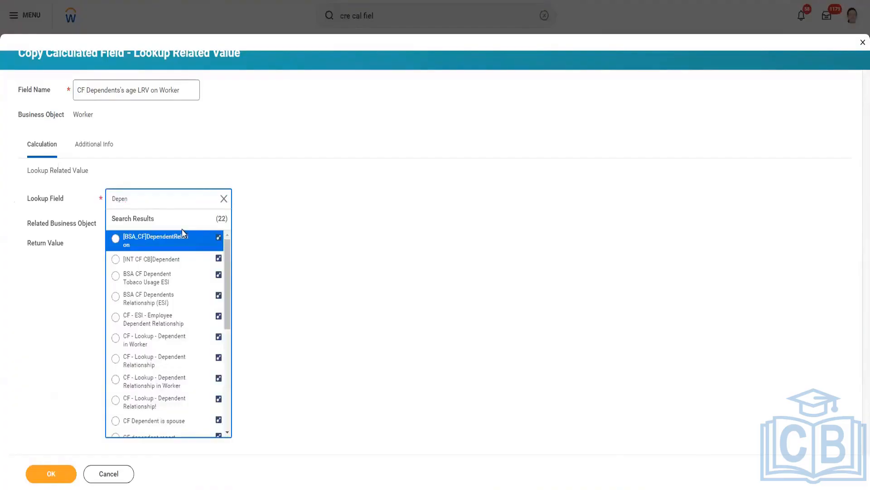
pyautogui.scroll(-5, 193, 301)
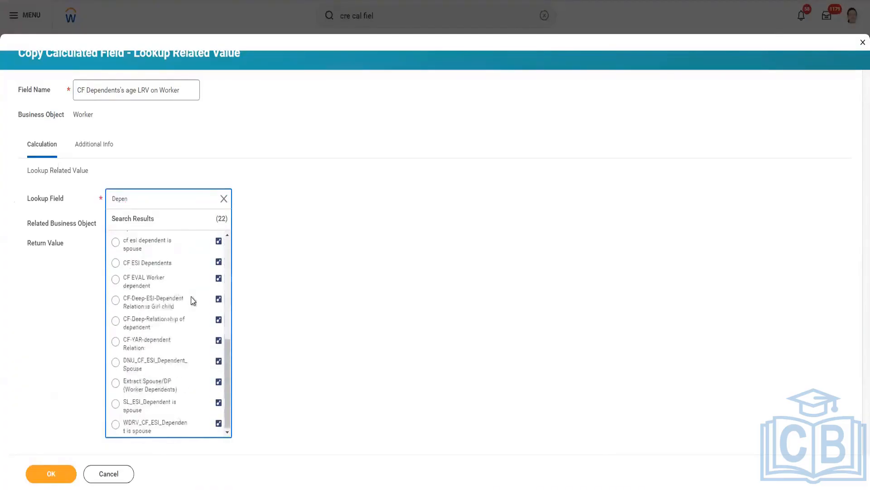
pyautogui.scroll(5, 198, 316)
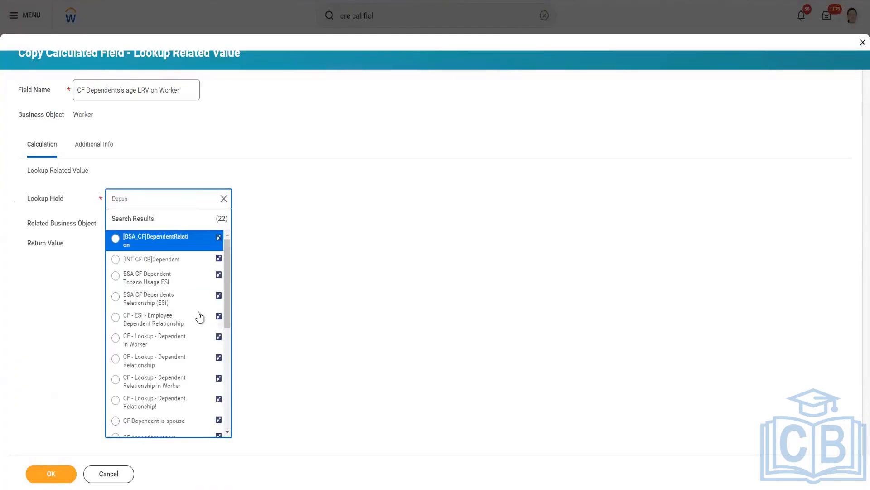
pyautogui.scroll(-5, 198, 316)
pyautogui.scroll(5, 197, 312)
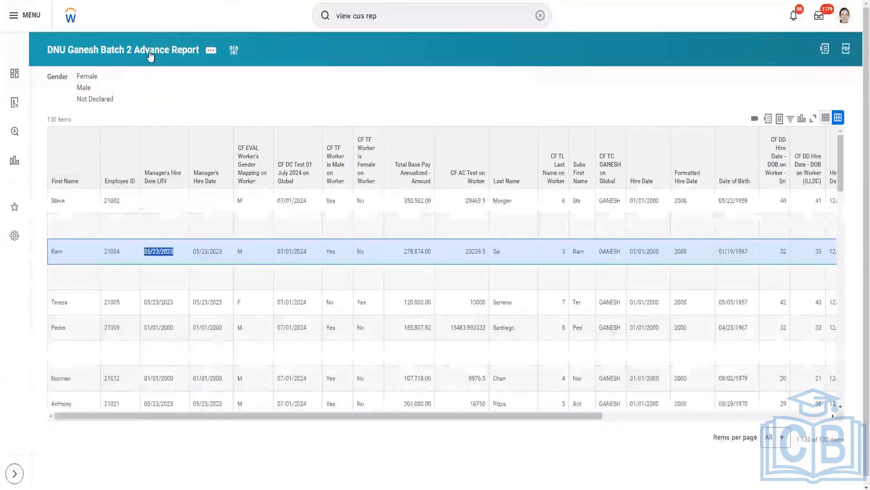
# Open the definition of the DNU Ganesh Batch 2 Advance Report and examine the Dependents rows among its columns
pyautogui.click(151, 53)
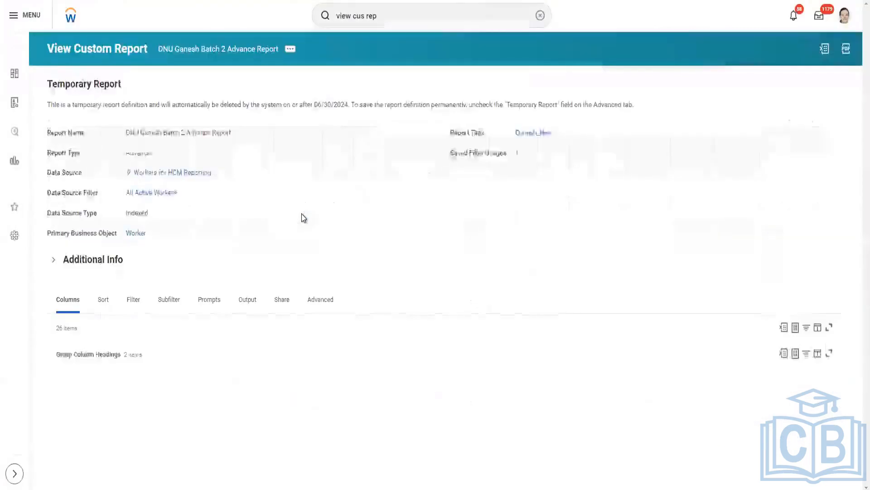
pyautogui.scroll(-5, 109, 199)
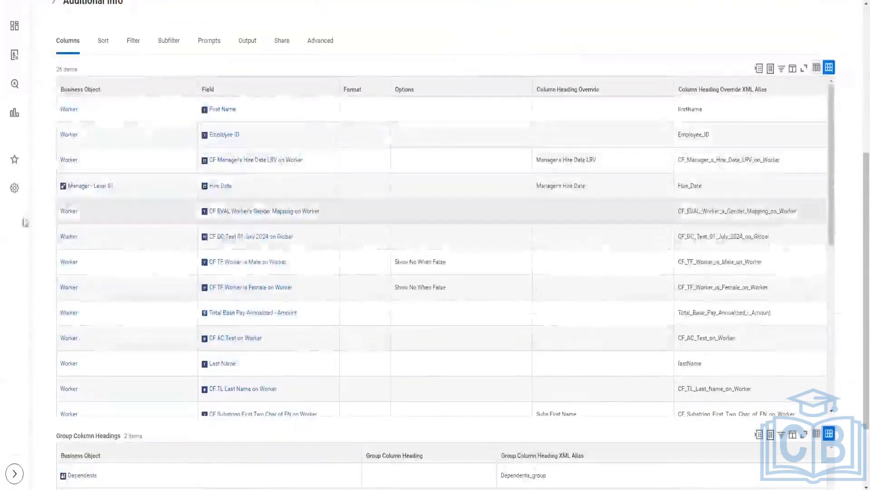
pyautogui.scroll(-2, 46, 227)
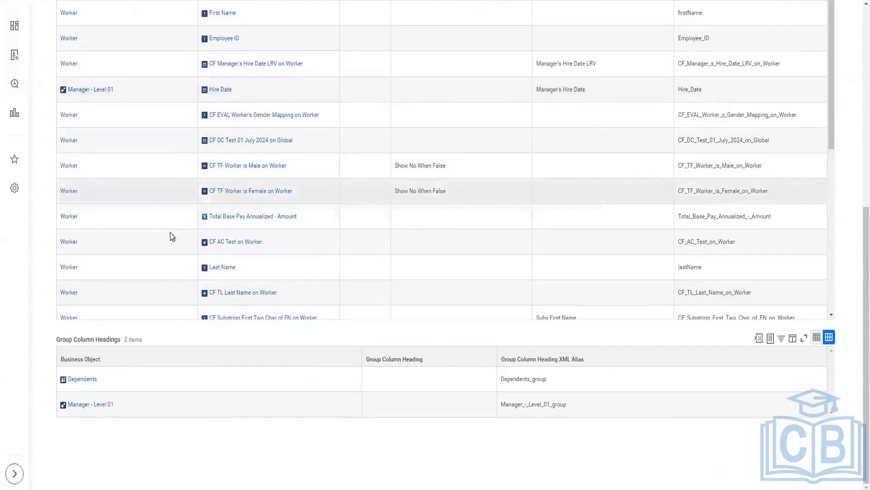
pyautogui.scroll(-5, 172, 237)
pyautogui.scroll(-2, 171, 236)
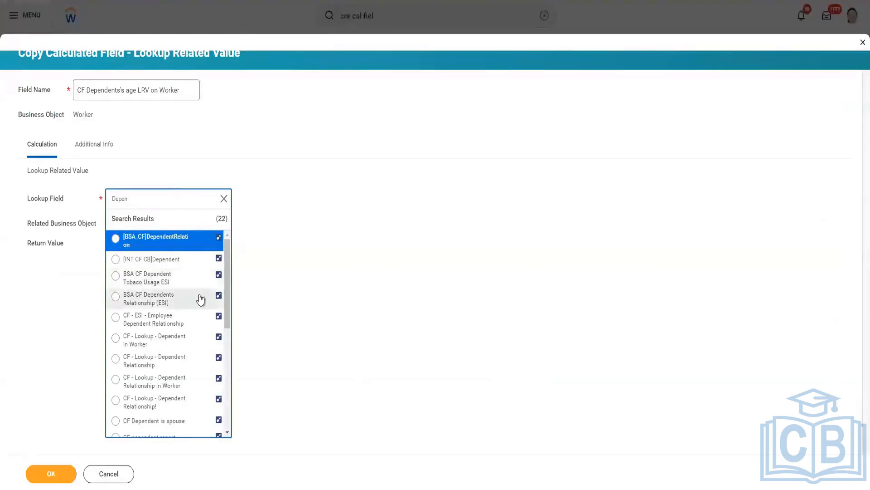
# Check the rest of the "Depen" lookup field results and cancel the calculated field copy
pyautogui.scroll(-5, 201, 299)
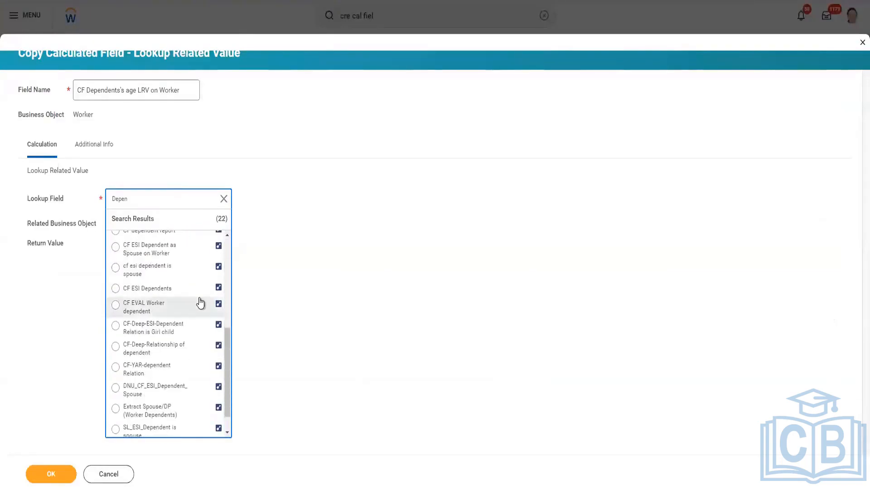
pyautogui.scroll(-1, 200, 303)
pyautogui.moveTo(201, 303)
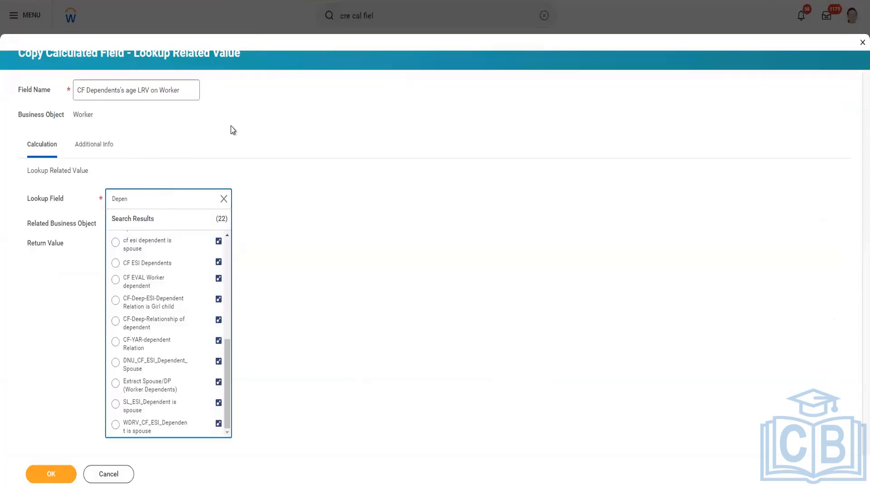
pyautogui.click(116, 473)
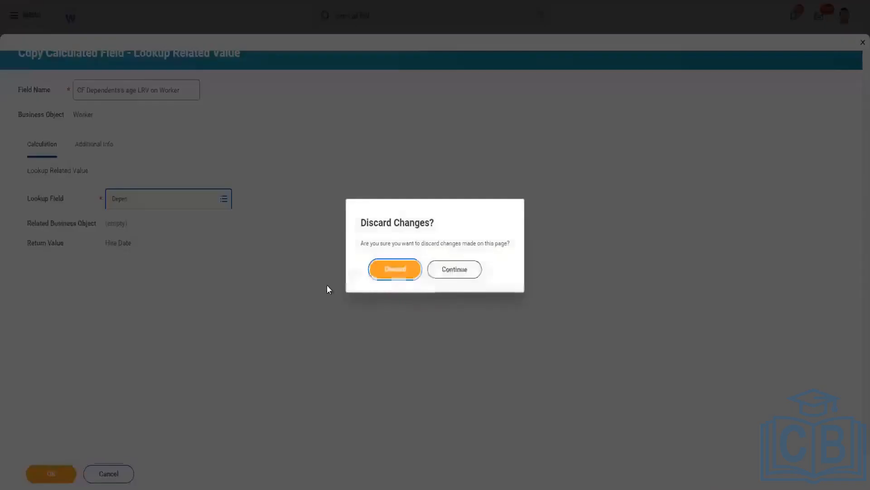
# Return to the report definition and compare the CF Manager's Hire Date LRV row with the Manager - Level 01 Hire Date row
pyautogui.hotkey('ctrl', 'Tab')
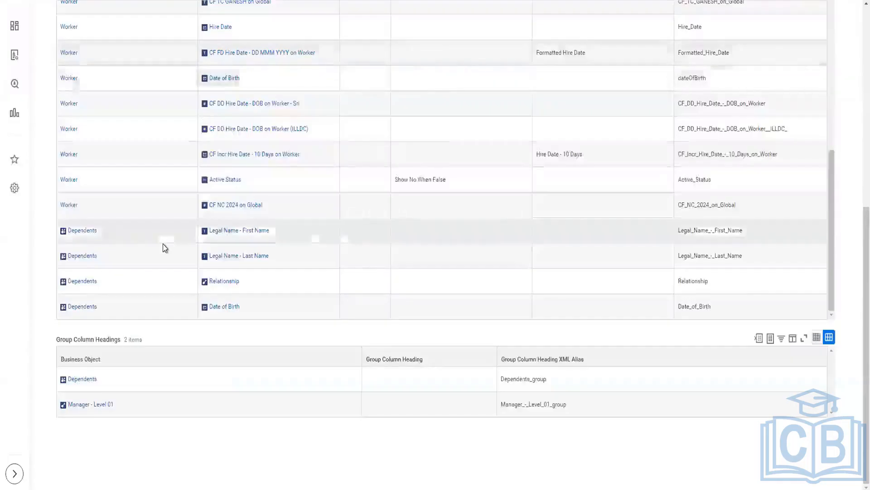
pyautogui.scroll(1, 164, 247)
pyautogui.scroll(5, 164, 247)
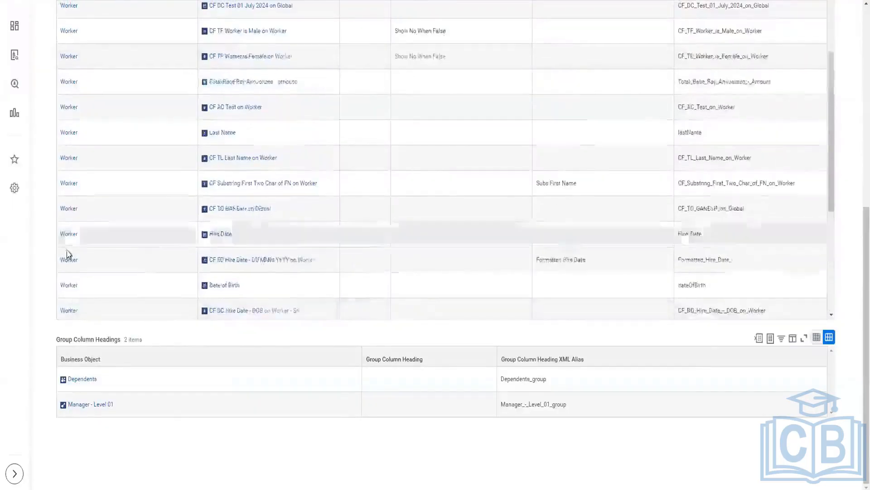
pyautogui.scroll(5, 40, 253)
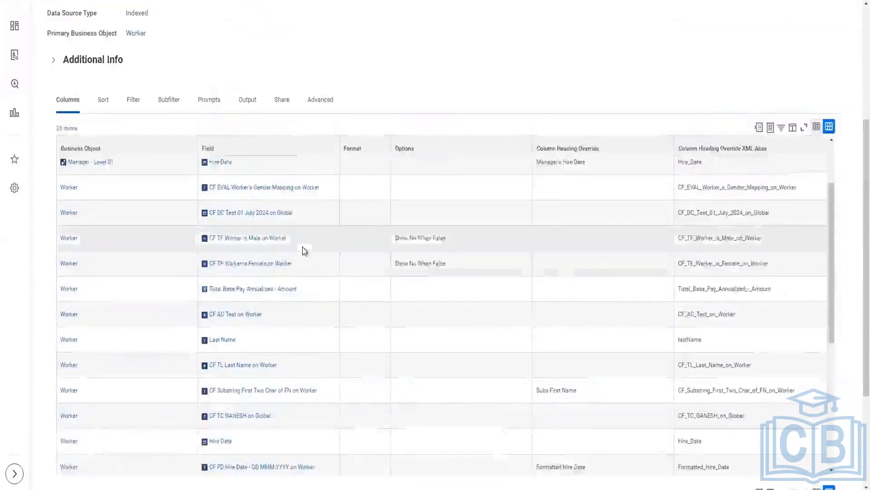
pyautogui.scroll(2, 317, 204)
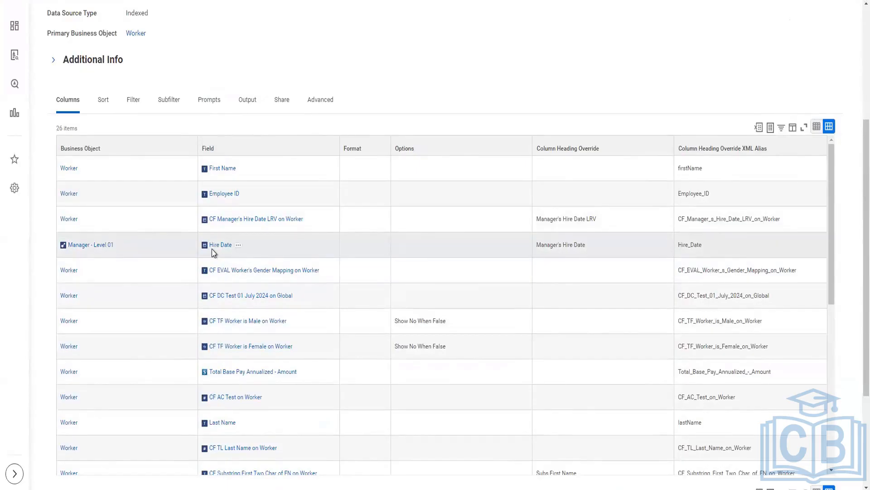
pyautogui.scroll(3, 265, 254)
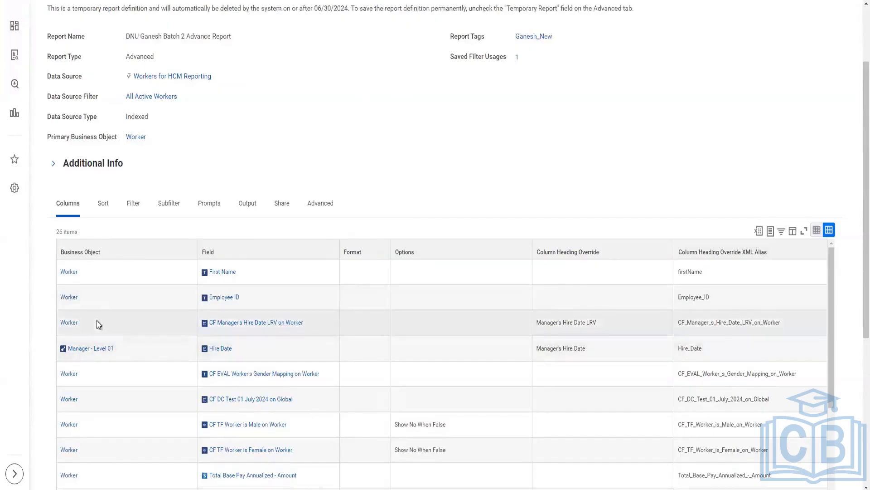
pyautogui.scroll(-1, 99, 323)
pyautogui.scroll(1, 102, 322)
pyautogui.moveTo(85, 352)
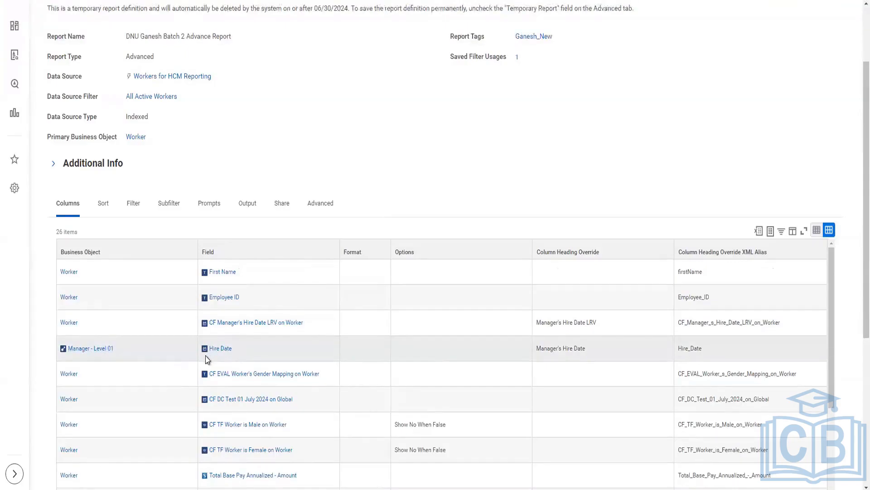
pyautogui.scroll(-2, 150, 229)
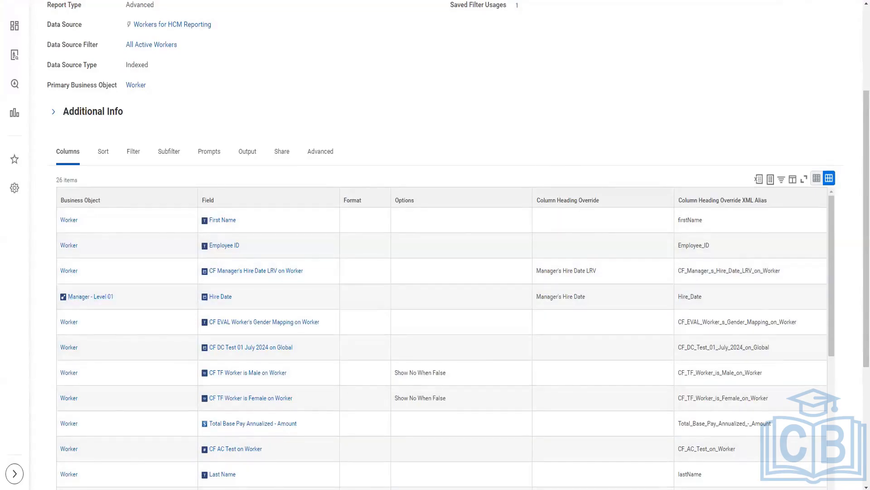
# Switch to the text editor and add the line "Worker A -> Manager X" below the existing notes
pyautogui.hotkey('alt', 'Tab')
pyautogui.click(262, 137)
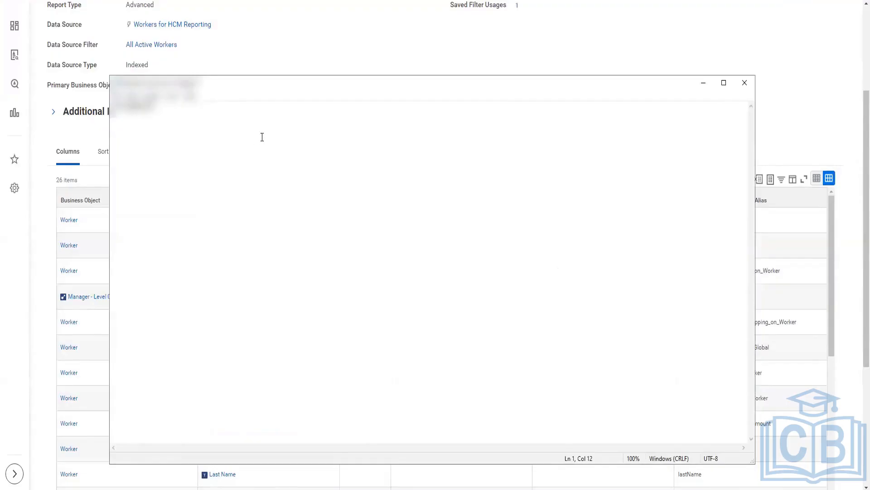
pyautogui.press('Return')
pyautogui.press('Return')
pyautogui.press('Return')
pyautogui.press('Return')
pyautogui.press('Return')
pyautogui.press('Return')
pyautogui.write('A')
pyautogui.press('BackSpace')
pyautogui.press('BackSpace')
pyautogui.write('ker A')
pyautogui.write('-> Manager X')
# Label the relationship below the Worker A line with "PBO" under the worker and "RBO" under the manager
pyautogui.press('Return')
pyautogui.press('Return')
pyautogui.write('PBIO')
pyautogui.press('BackSpace')
pyautogui.press('BackSpace')
pyautogui.write('O\t\tRBO')
# Extend the Worker A line with "-> Dependents", highlight "Worker A" and return to the report definition
pyautogui.click(216, 160)
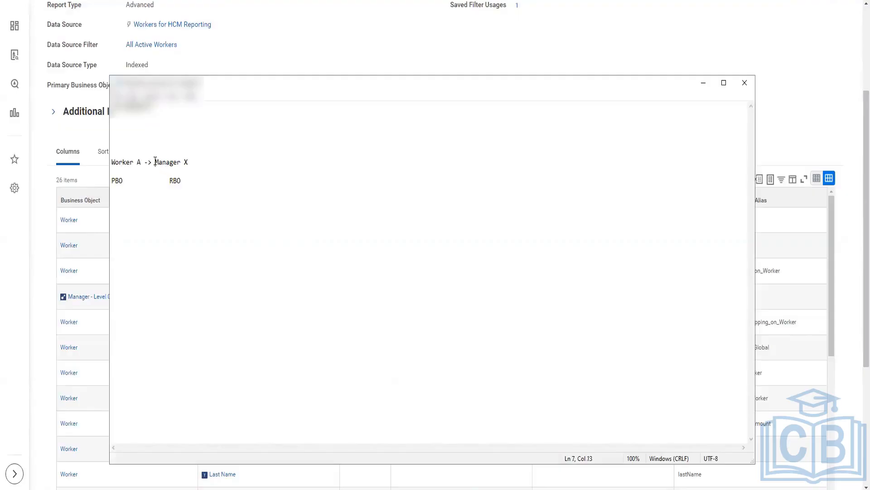
pyautogui.doubleClick(175, 166)
pyautogui.tripleClick(139, 166)
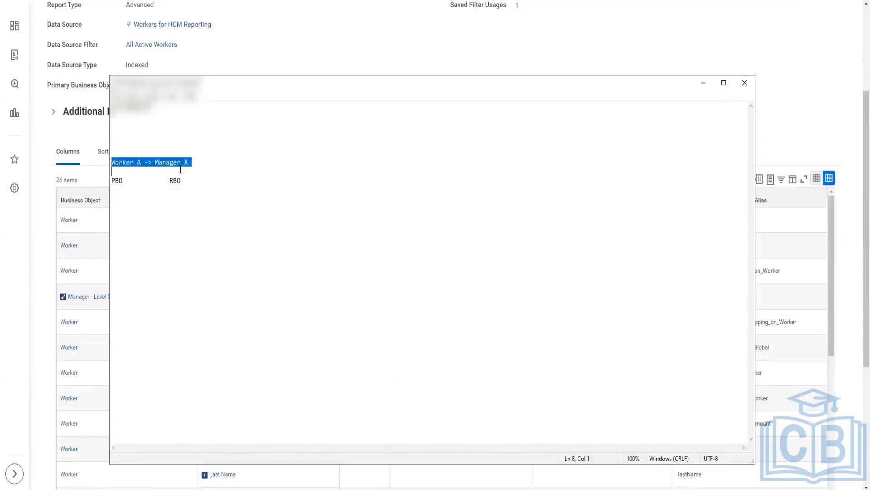
pyautogui.click(209, 166)
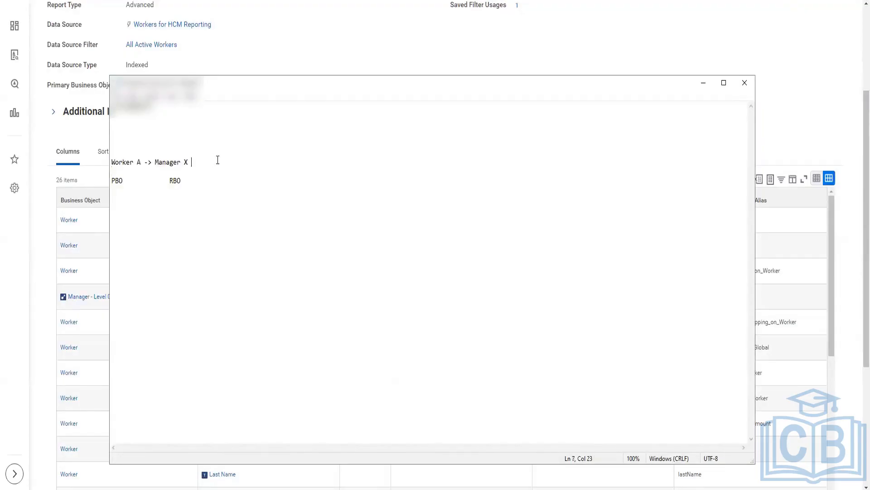
pyautogui.write('-> Dependents')
pyautogui.moveTo(142, 162); pyautogui.dragTo(109, 162)
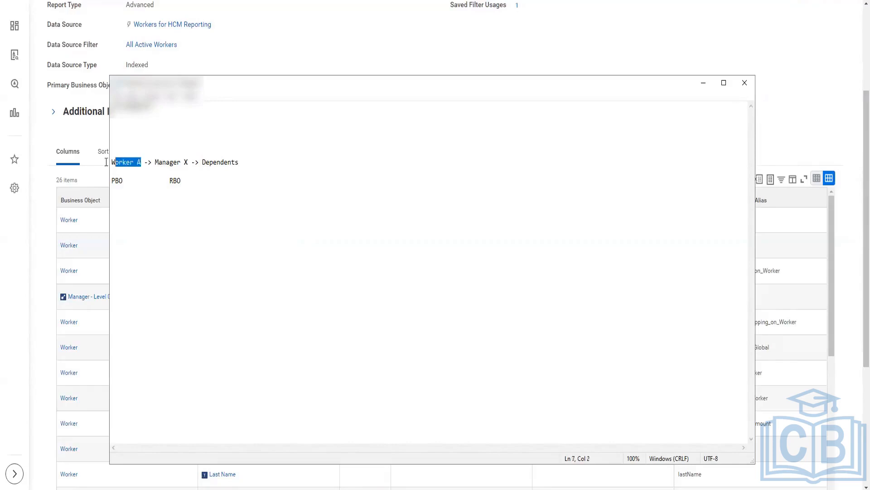
pyautogui.click(45, 294)
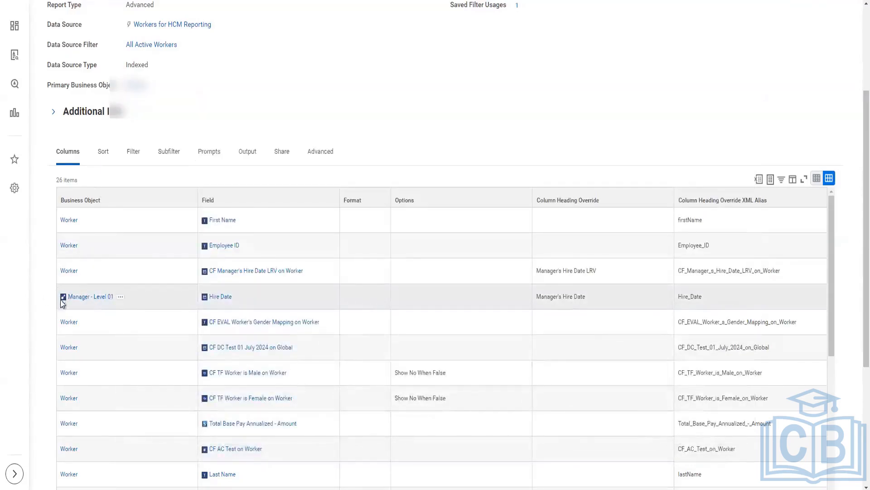
# Place the Worker A notes beside the report definition and compare them with the Manager - Level 01 row, ending back at the notes
pyautogui.moveTo(79, 305)
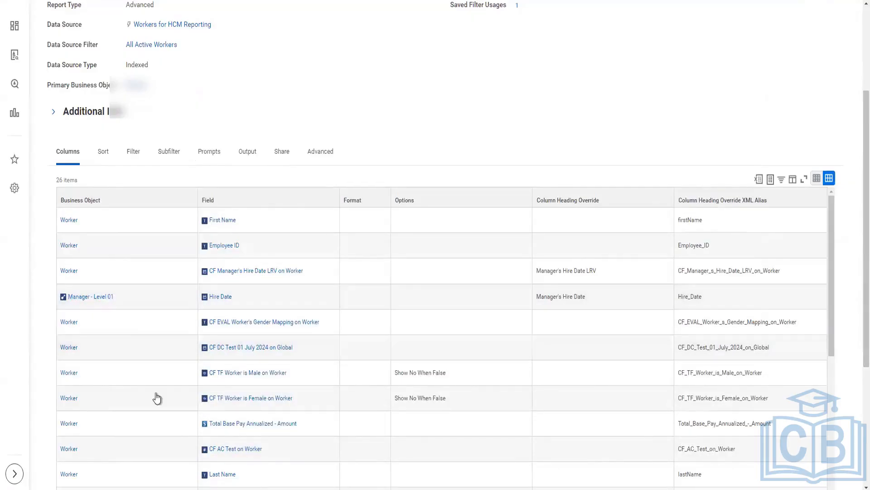
pyautogui.hotkey('alt', 'Tab')
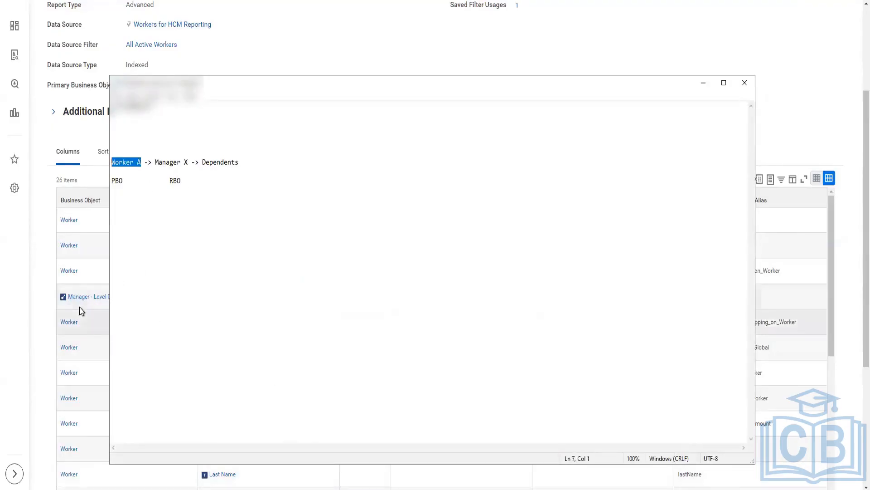
pyautogui.moveTo(388, 80); pyautogui.dragTo(533, 71)
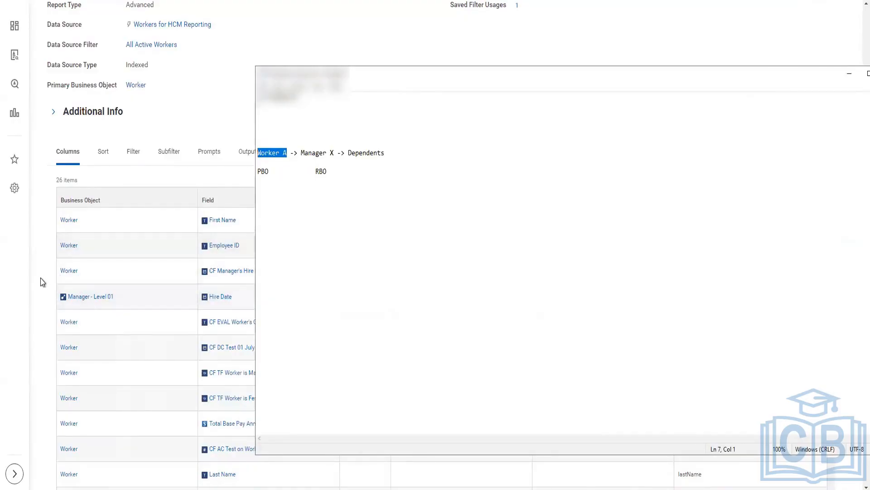
pyautogui.click(44, 308)
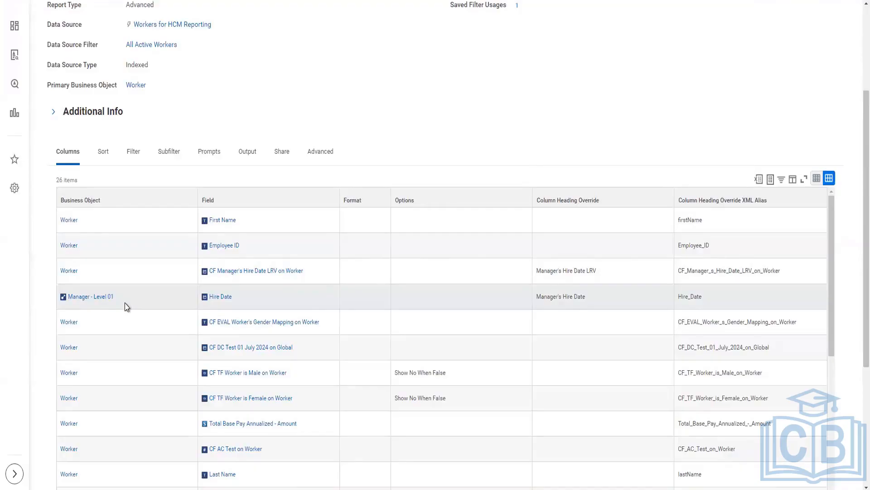
pyautogui.moveTo(104, 304)
pyautogui.scroll(-1, 48, 213)
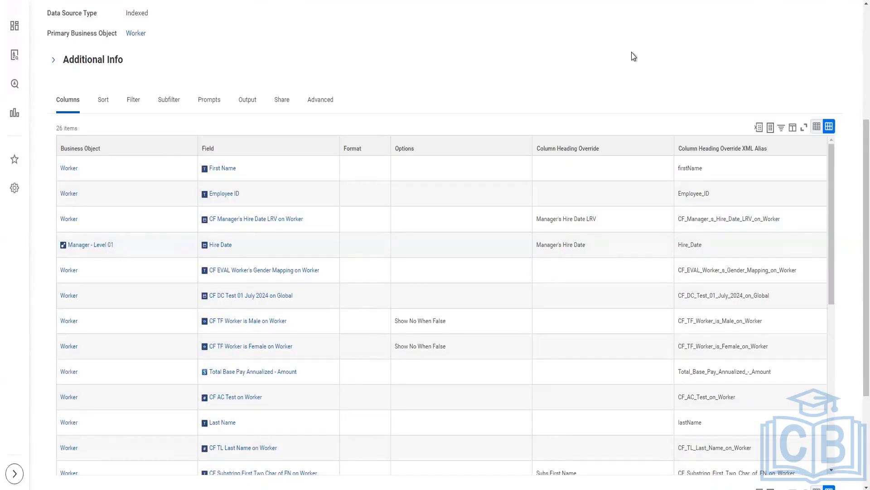
pyautogui.click(345, 488)
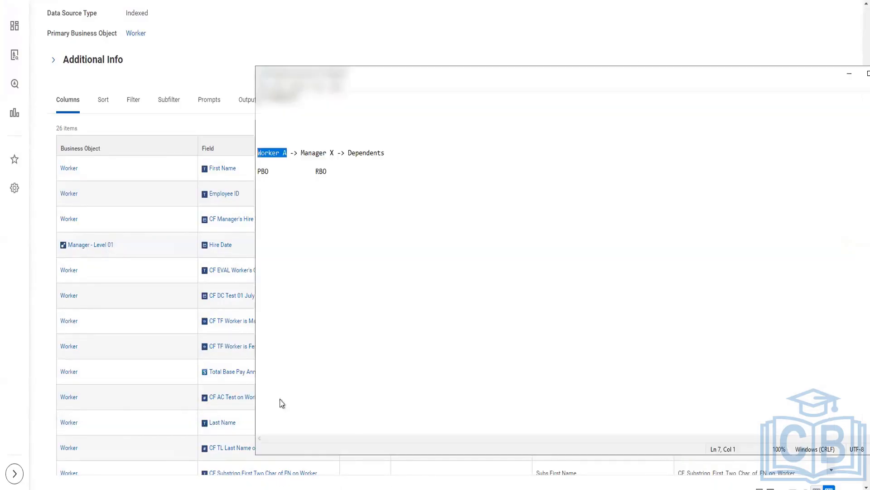
# In Training Notes.txt, add the sentence "Multiple instance fields cannot be used in LRV." below the LRV line, leaving blank lines between
pyautogui.press('Down')
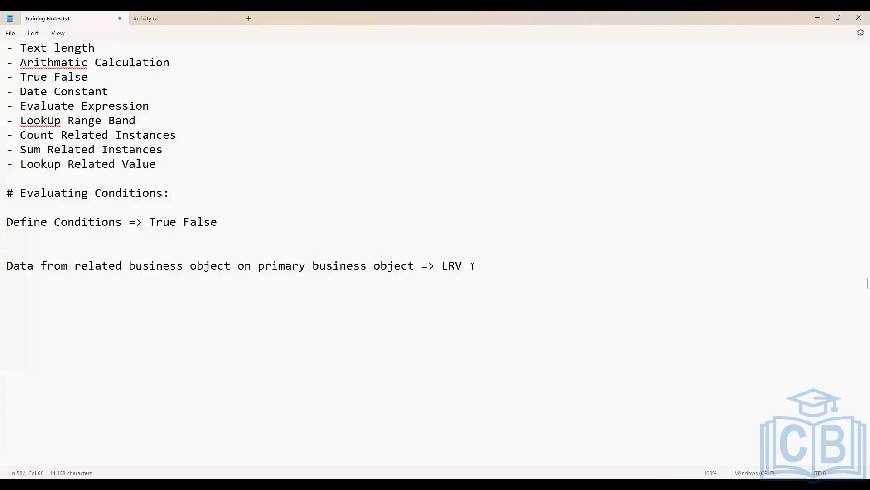
pyautogui.press('Return')
pyautogui.press('Return')
pyautogui.press('Return')
pyautogui.write('Multiple instanc')
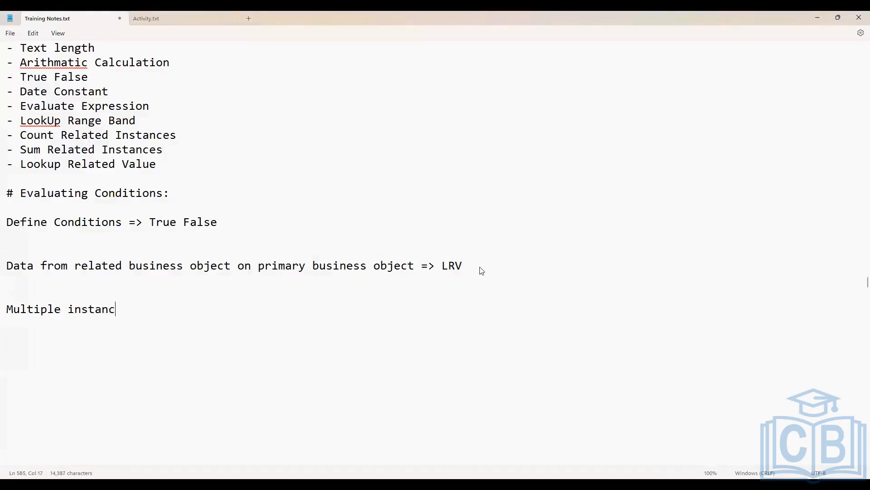
pyautogui.write('e fields cannot be used m')
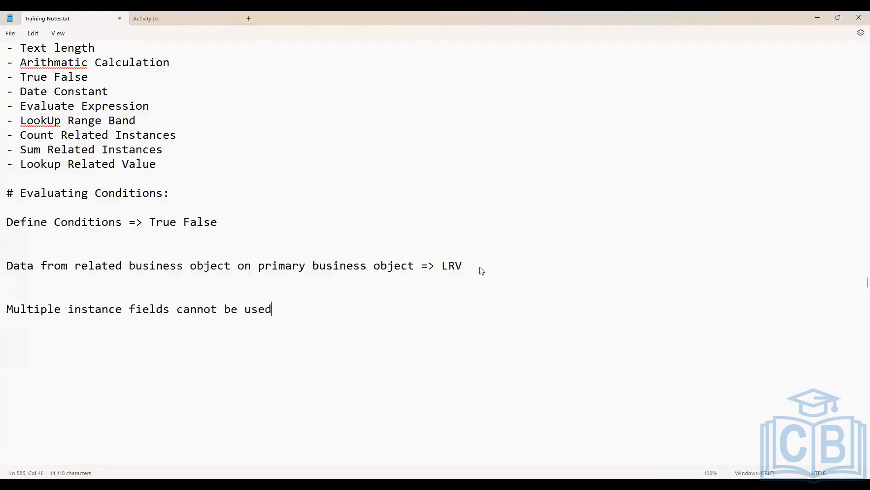
pyautogui.press('BackSpace')
pyautogui.write('in LRv')
pyautogui.press('BackSpace')
pyautogui.write('V. IF')
# Continue the same note line with "If multiple instance field details are required on PBO"
pyautogui.press('BackSpace')
pyautogui.write('f multip')
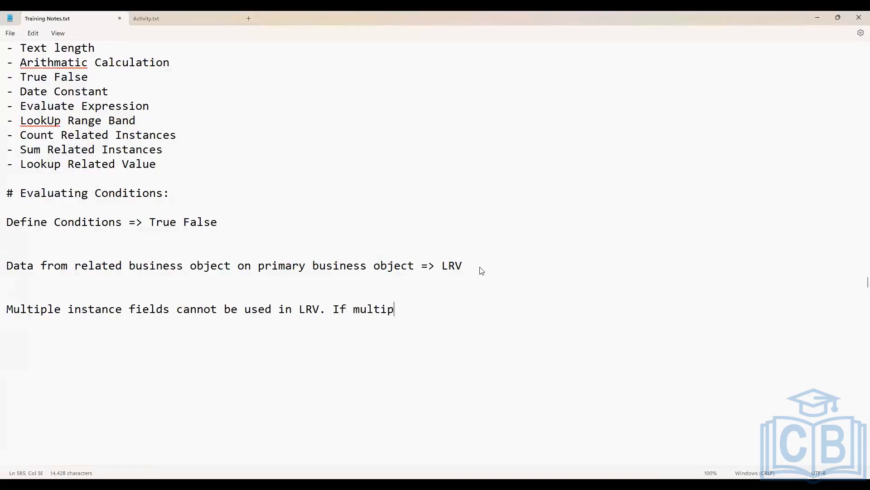
pyautogui.write('le instance field')
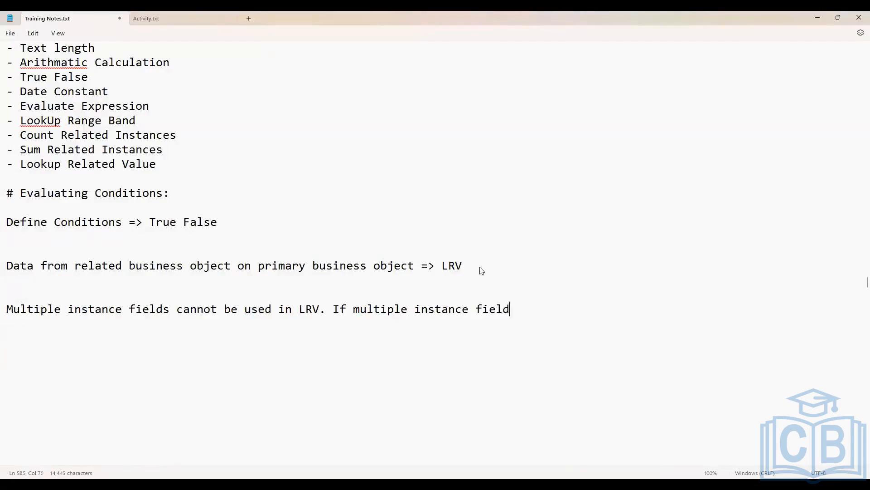
pyautogui.write('s')
pyautogui.press('BackSpace')
pyautogui.write('details are re')
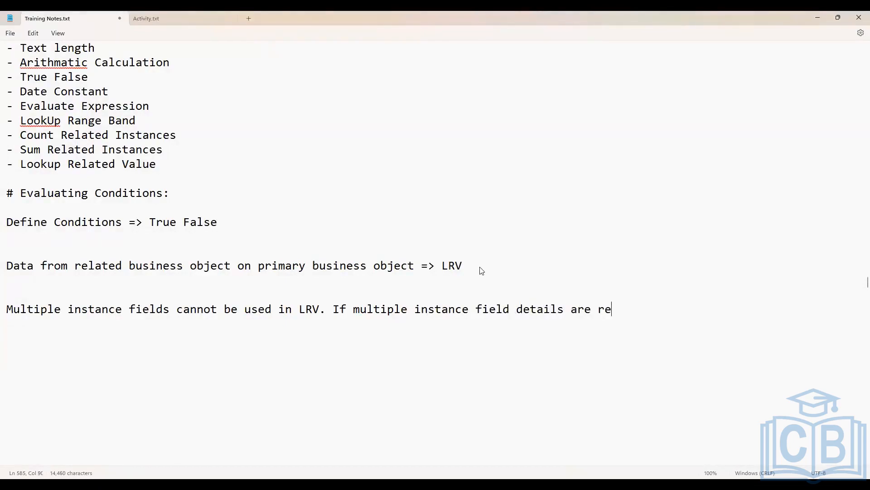
pyautogui.write('quired on PBO')
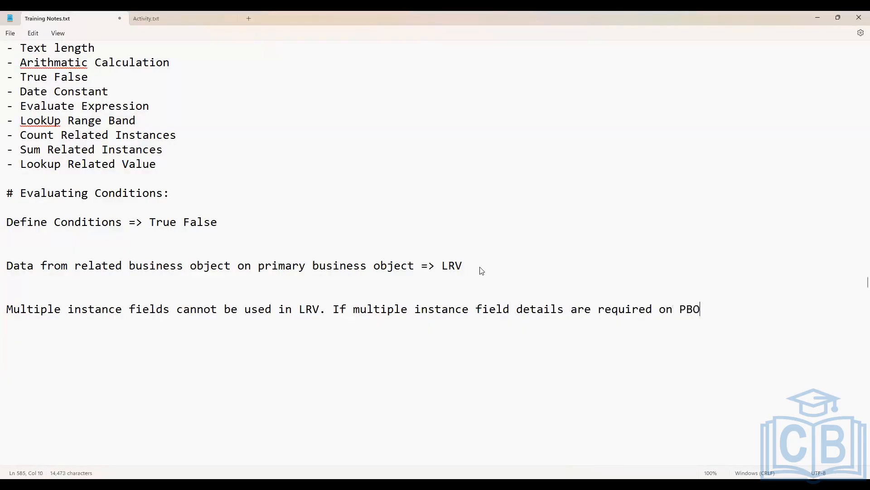
pyautogui.write(', then create ESI first')
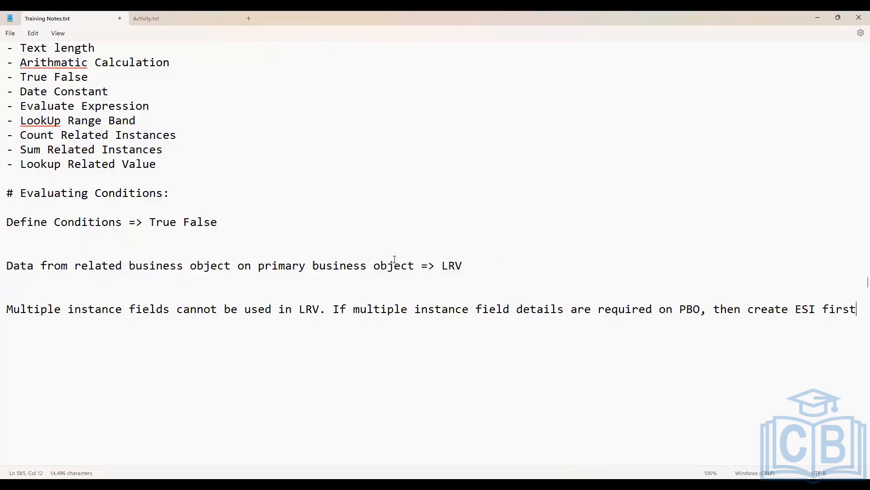
# Complete the note sentence with ", then create ESI first" and start a new line
pyautogui.press('Return')
pyautogui.scroll(-2, 242, 295)
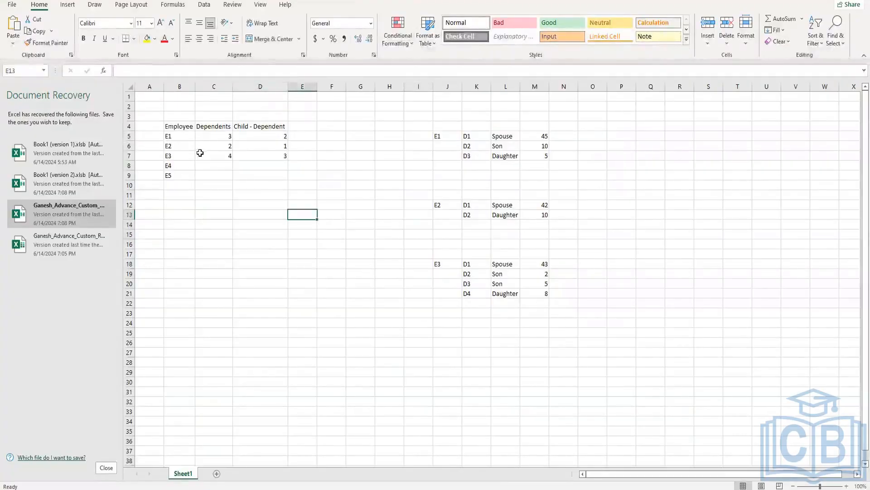
# Switch to the Excel workbook and highlight the E1 to E5 rows of the employee dependents table
pyautogui.click(200, 156)
pyautogui.moveTo(168, 135); pyautogui.dragTo(285, 176)
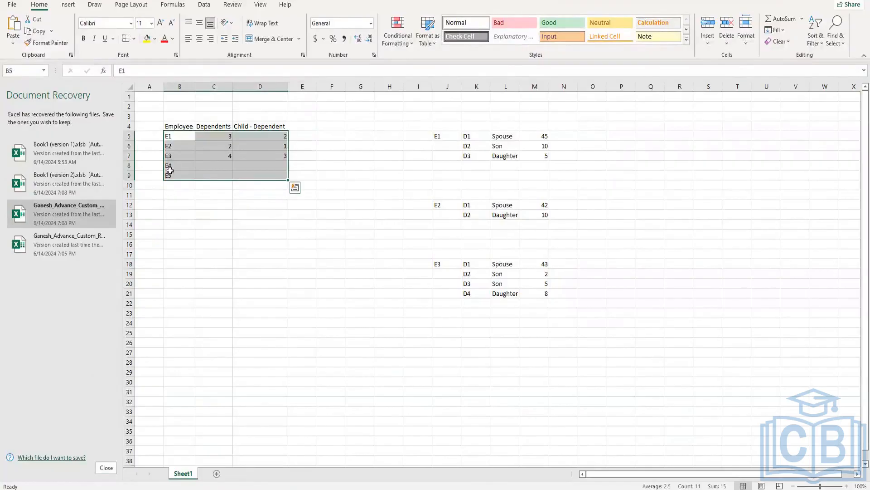
pyautogui.click(179, 186)
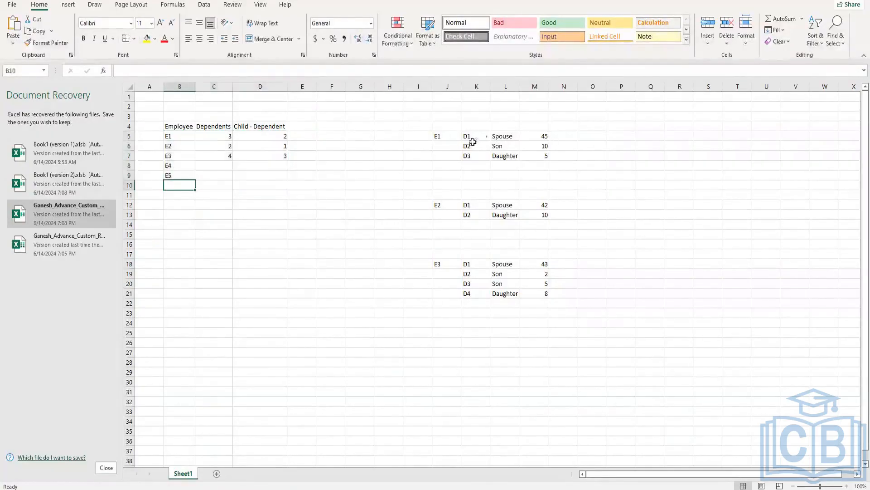
# Add the heading "Employee" in J4, above E1 in the dependents detail list
pyautogui.click(478, 134)
pyautogui.click(472, 125)
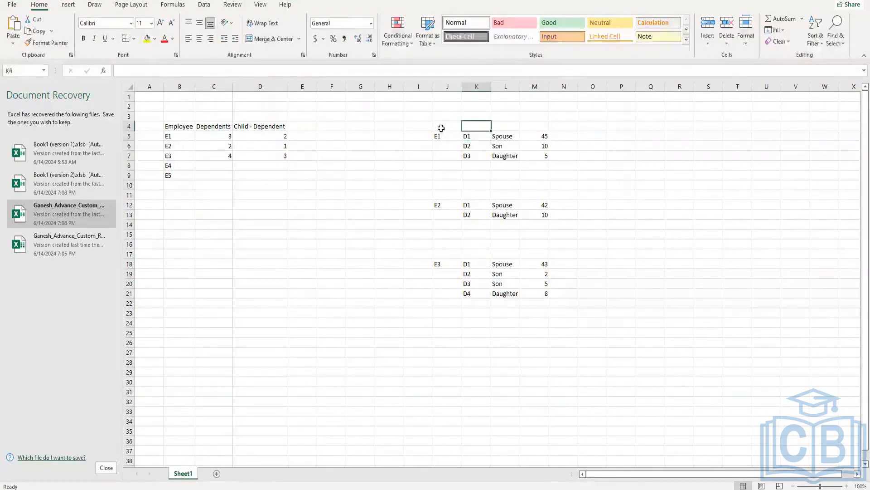
pyautogui.click(453, 121)
pyautogui.write('Employee')
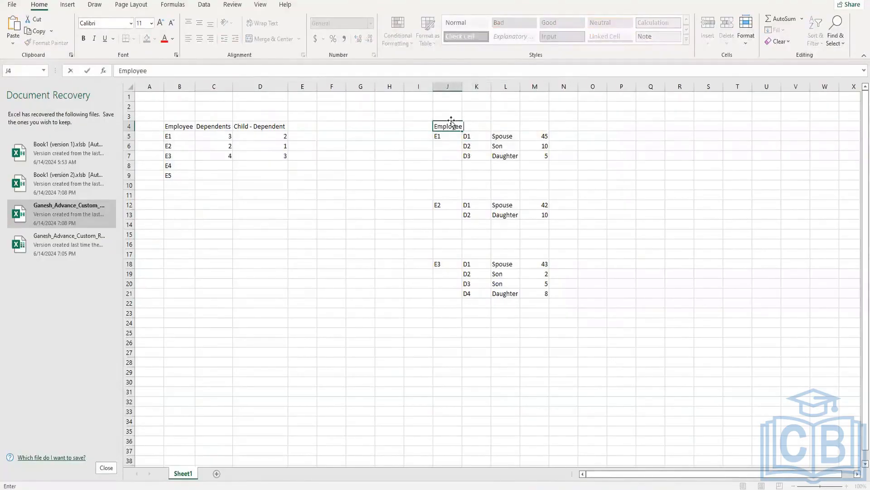
pyautogui.click(506, 170)
# Merge and center cells K4:M4 and enter the heading "Dependents"
pyautogui.moveTo(474, 126); pyautogui.dragTo(535, 126)
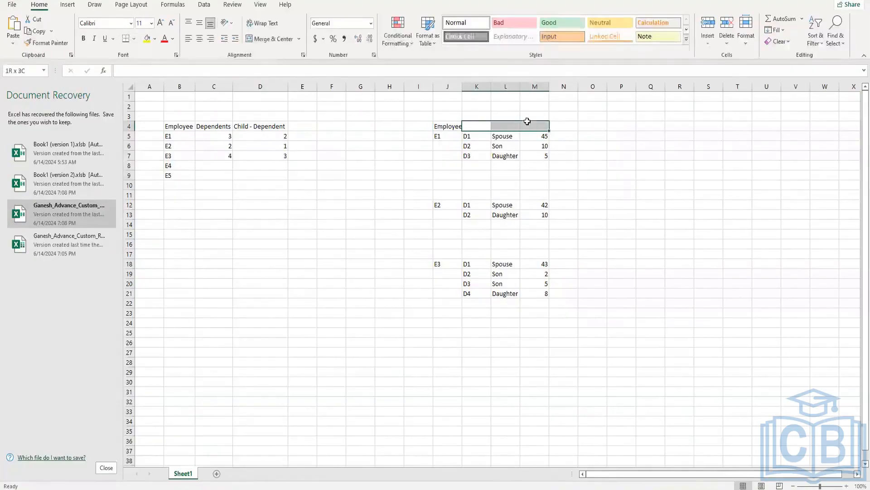
pyautogui.click(272, 38)
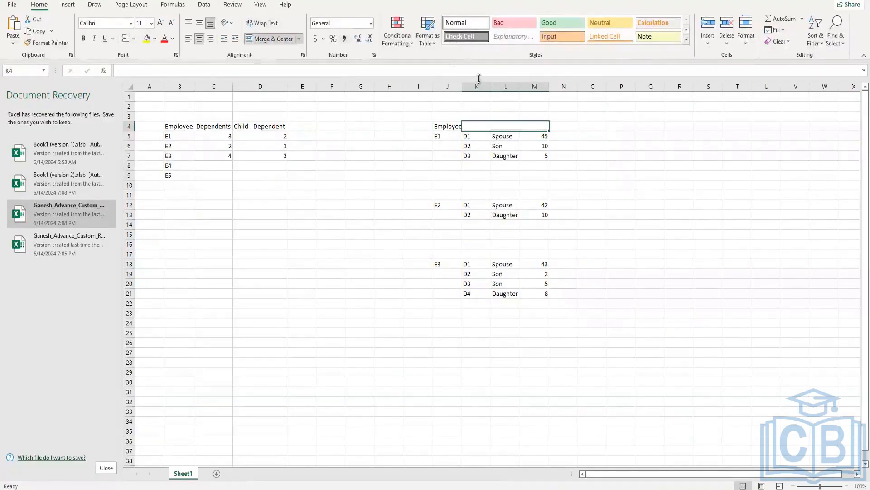
pyautogui.write('Dependents')
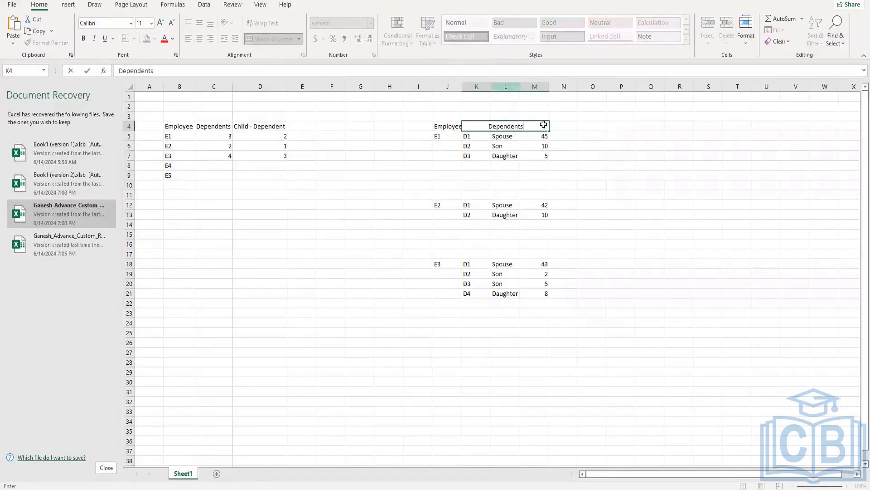
pyautogui.click(563, 165)
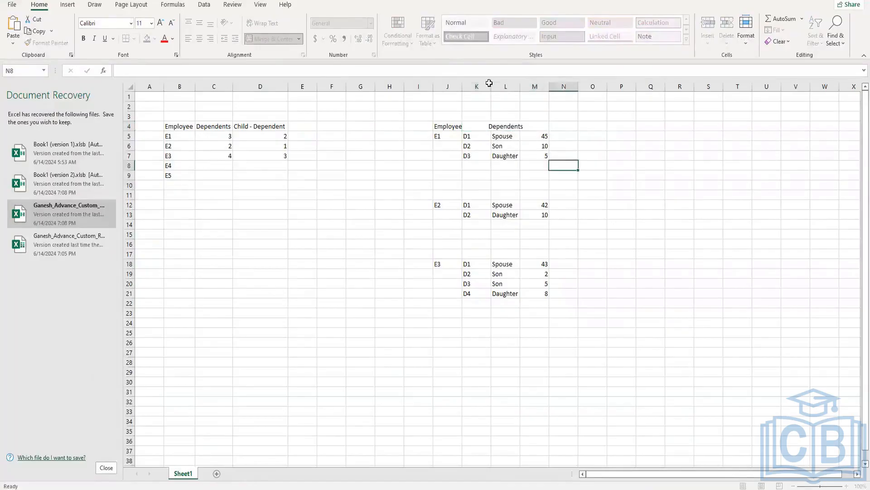
# Fit column J's width to the Employee heading and look over the whole dependents detail list
pyautogui.doubleClick(462, 86)
pyautogui.click(471, 175)
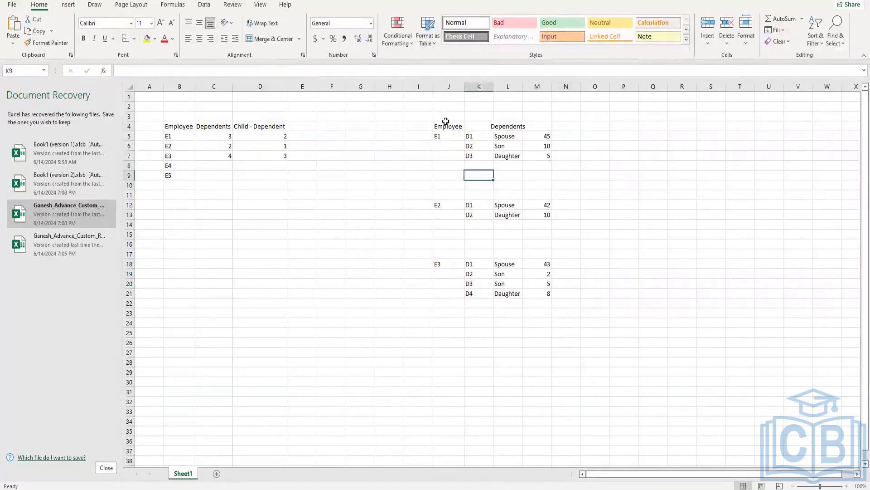
pyautogui.moveTo(446, 126); pyautogui.dragTo(546, 292)
pyautogui.click(446, 146)
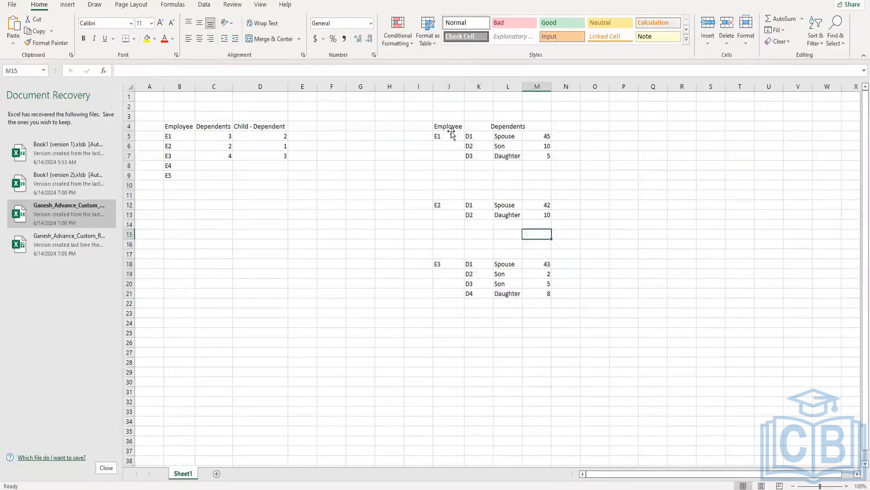
# Insert an empty column between the Employee column and the Dependents block
pyautogui.click(480, 89)
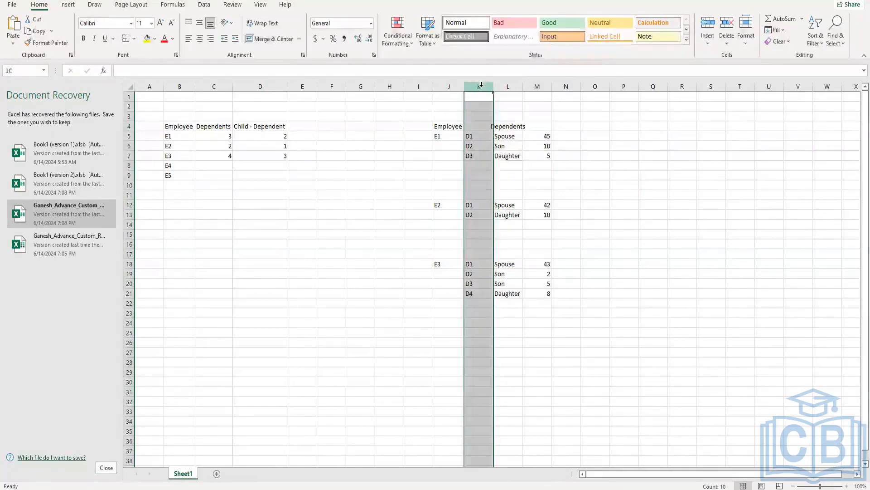
pyautogui.rightClick(478, 87)
pyautogui.click(490, 149)
pyautogui.click(490, 148)
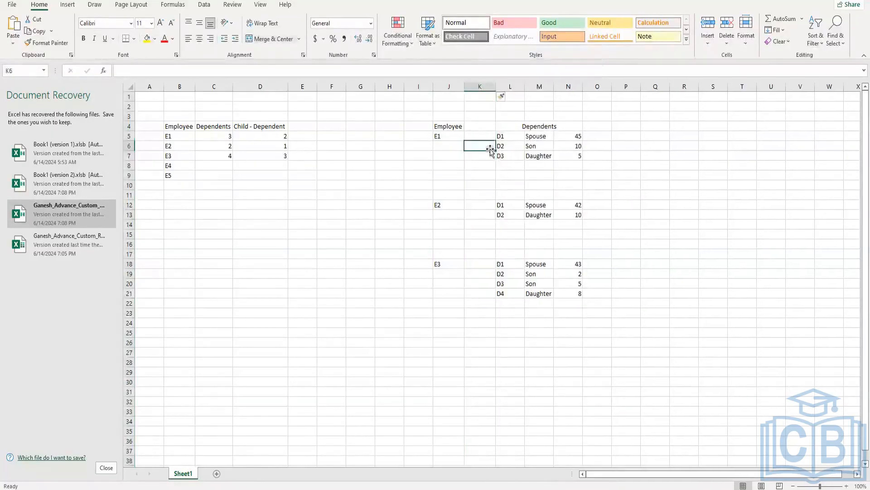
# Examine how employee E1 relates to the Dependents rows D1 to D3, highlighting L5:N7
pyautogui.click(530, 128)
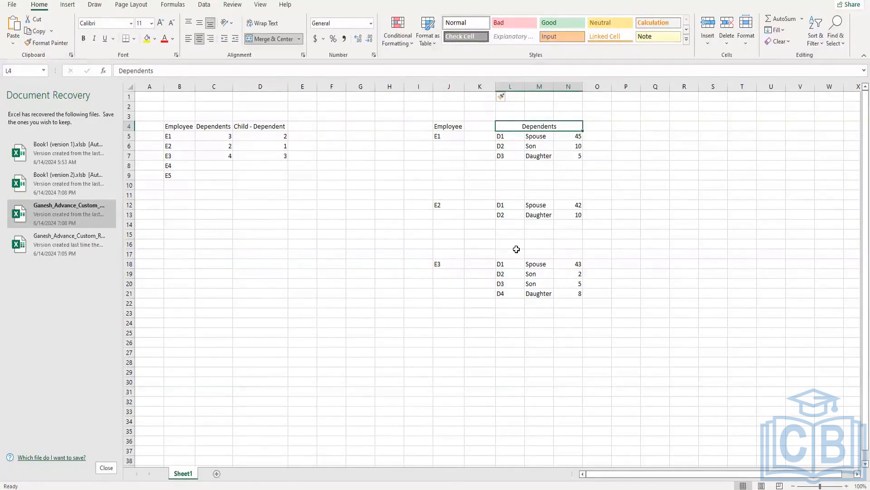
pyautogui.click(448, 128)
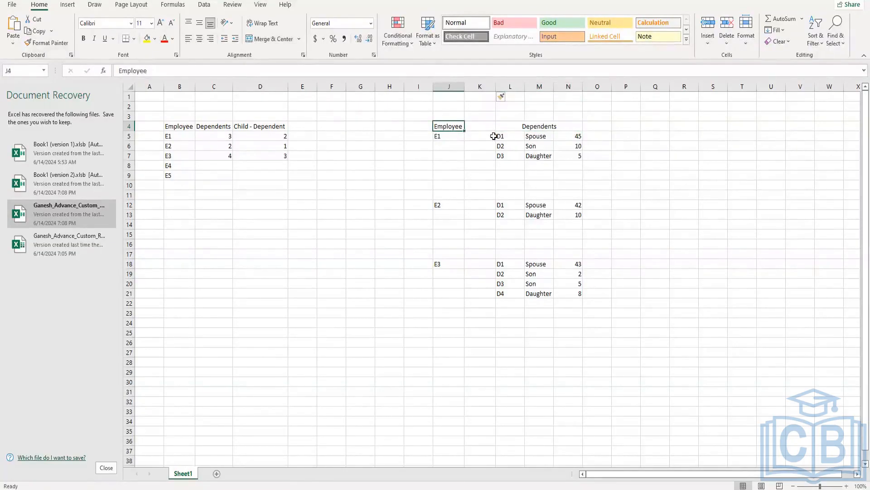
pyautogui.click(439, 138)
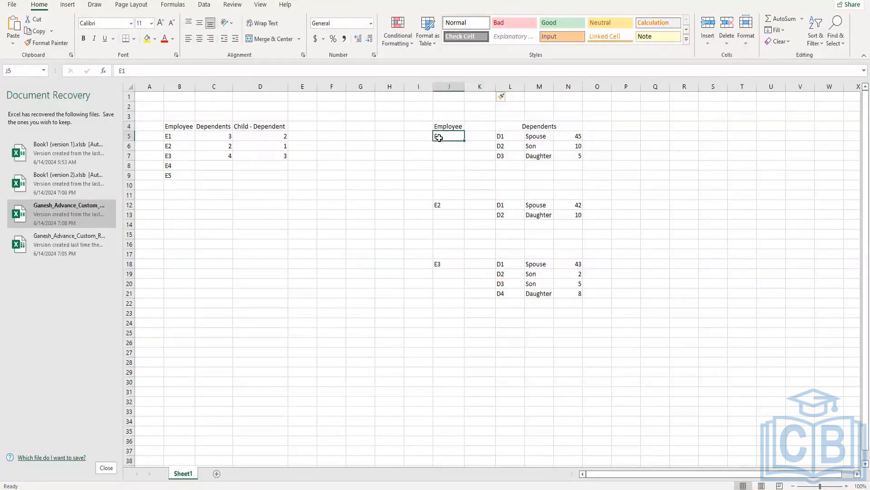
pyautogui.click(546, 122)
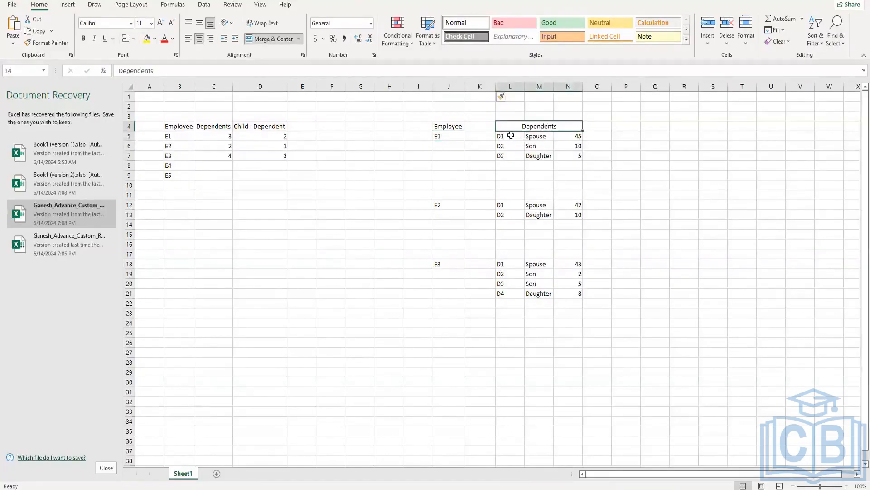
pyautogui.moveTo(511, 135); pyautogui.dragTo(574, 156)
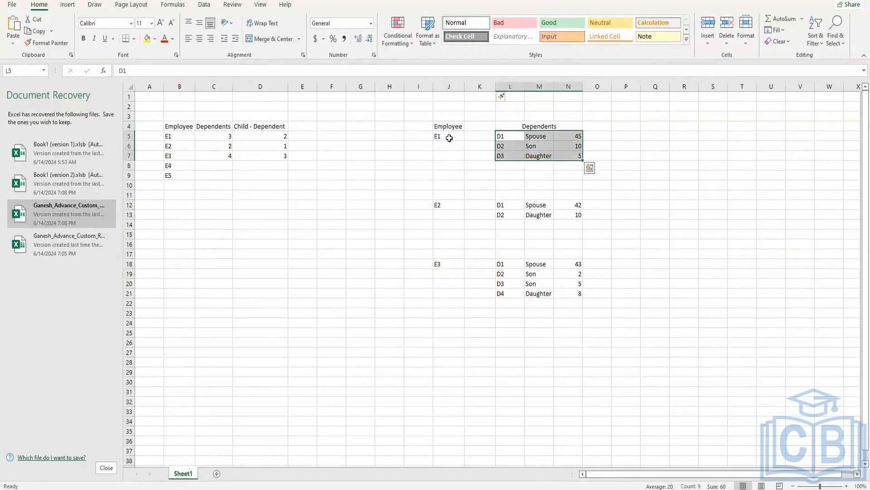
pyautogui.click(510, 147)
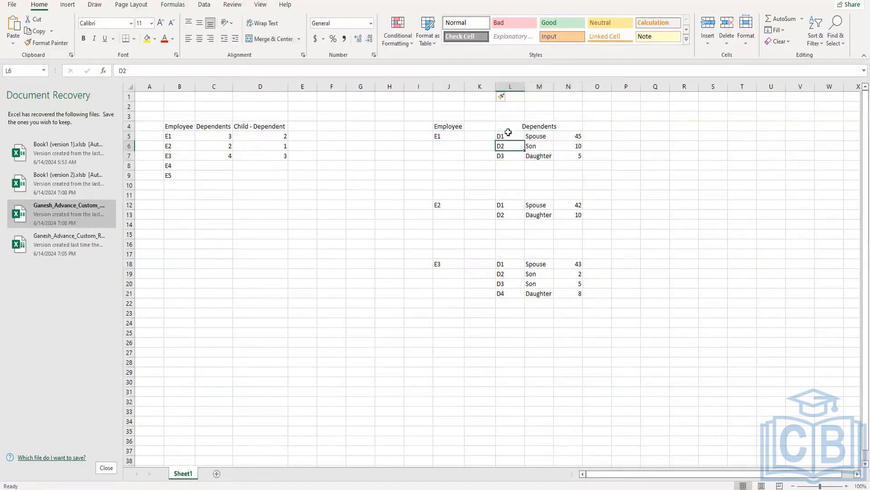
pyautogui.moveTo(509, 132); pyautogui.dragTo(571, 158)
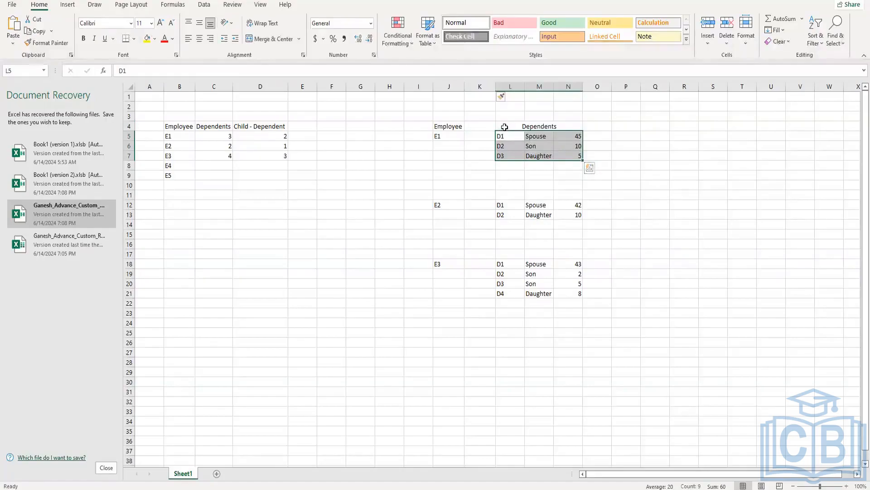
pyautogui.click(512, 145)
pyautogui.moveTo(512, 134); pyautogui.dragTo(575, 156)
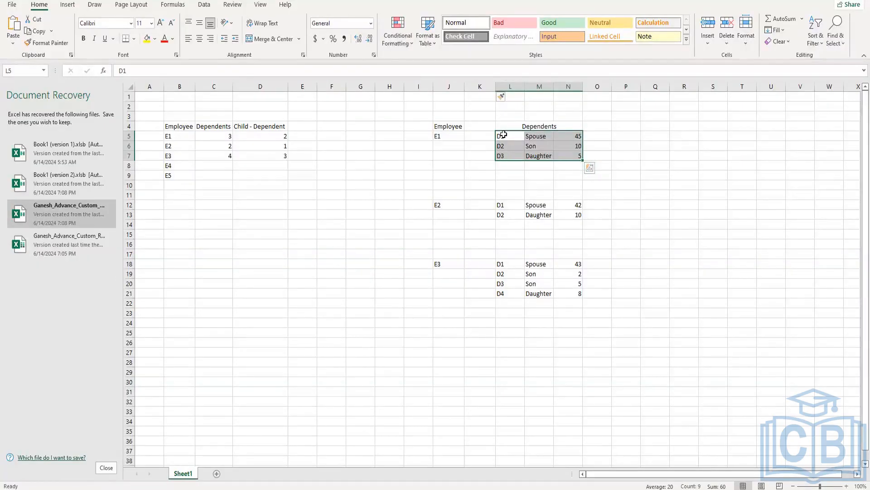
# Enter the question "Youngest Child?" in cell P6 beside E1's dependents and fit column P's width to the text
pyautogui.click(600, 144)
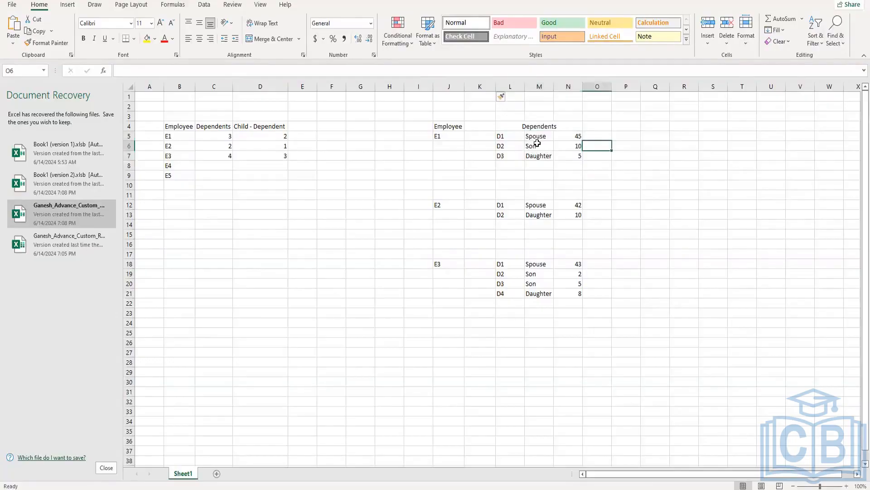
pyautogui.click(537, 144)
pyautogui.click(542, 156)
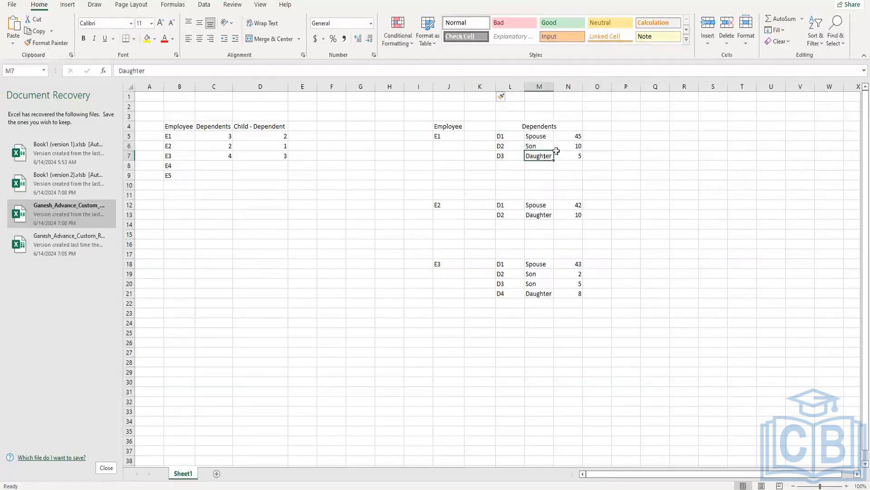
pyautogui.click(631, 146)
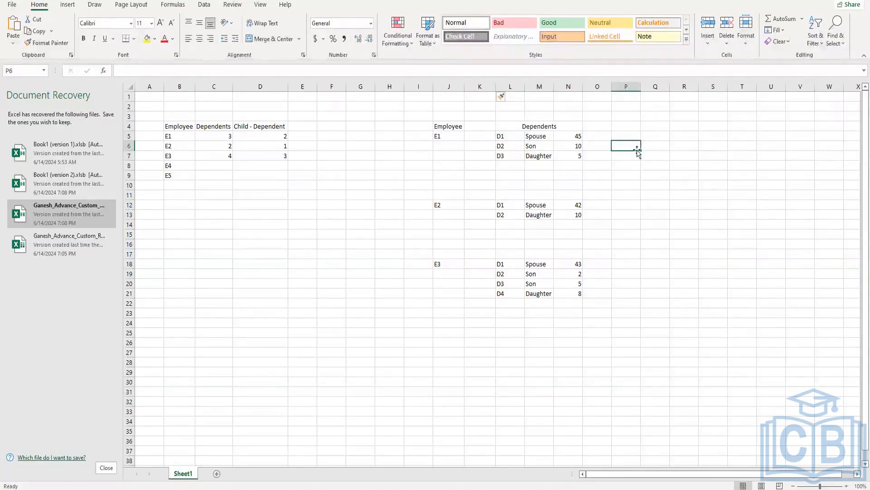
pyautogui.write('Yu')
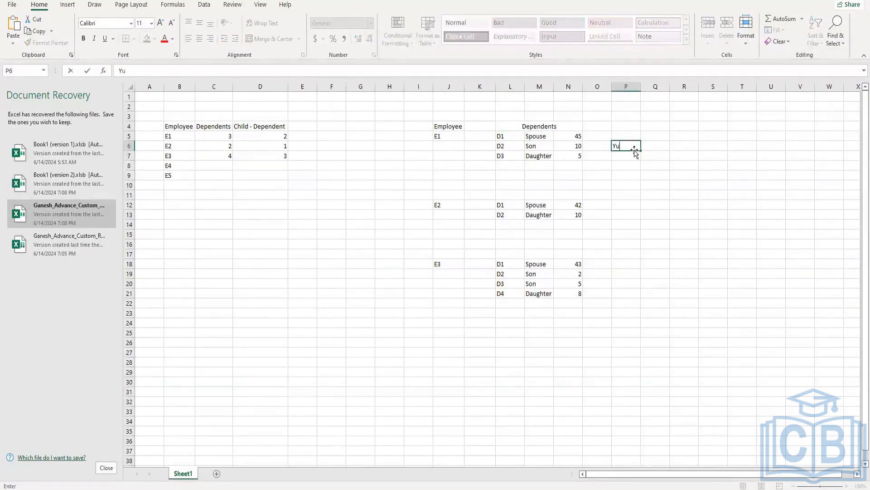
pyautogui.write('ungest Child?')
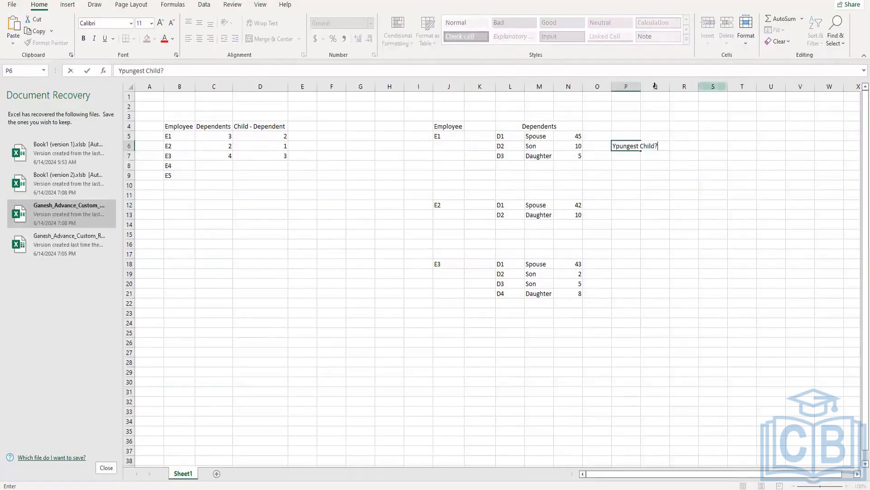
pyautogui.click(640, 86)
pyautogui.doubleClick(641, 86)
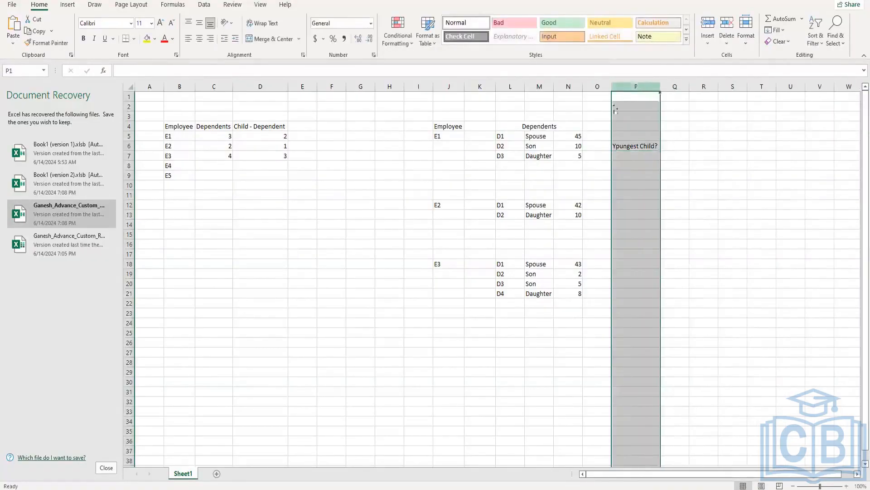
pyautogui.doubleClick(622, 145)
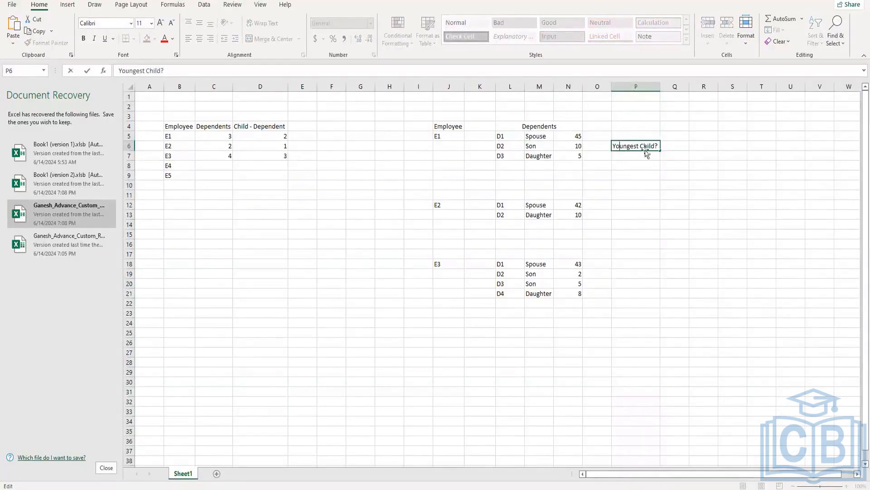
pyautogui.click(617, 174)
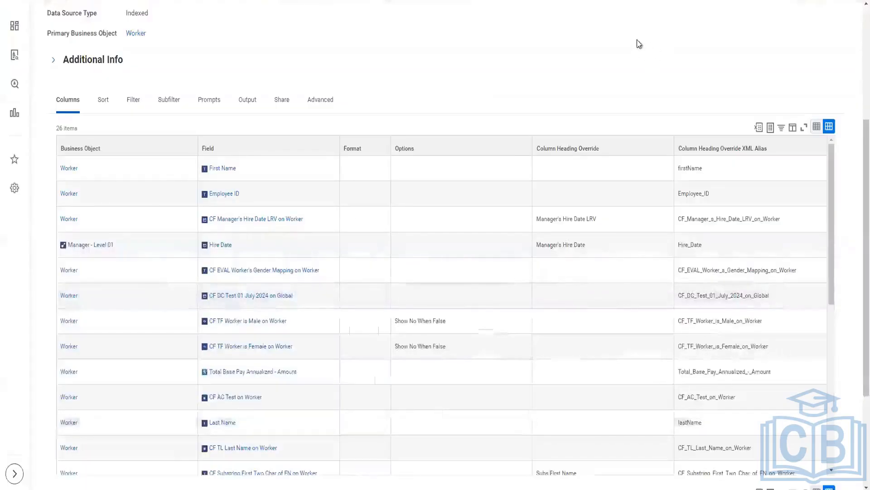
# Switch to Workday and discard the empty calculated field form and the unfinished copy named "CF Dependents's age LRV on Worker"
pyautogui.scroll(5, 637, 43)
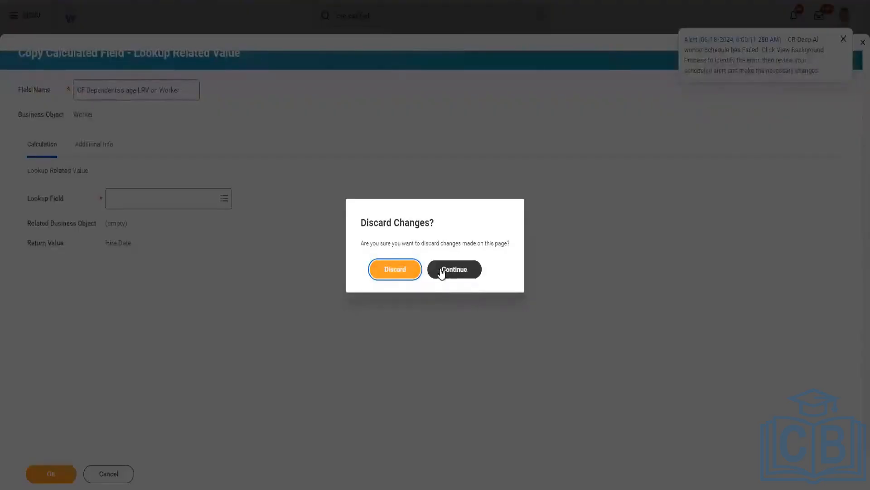
pyautogui.click(398, 273)
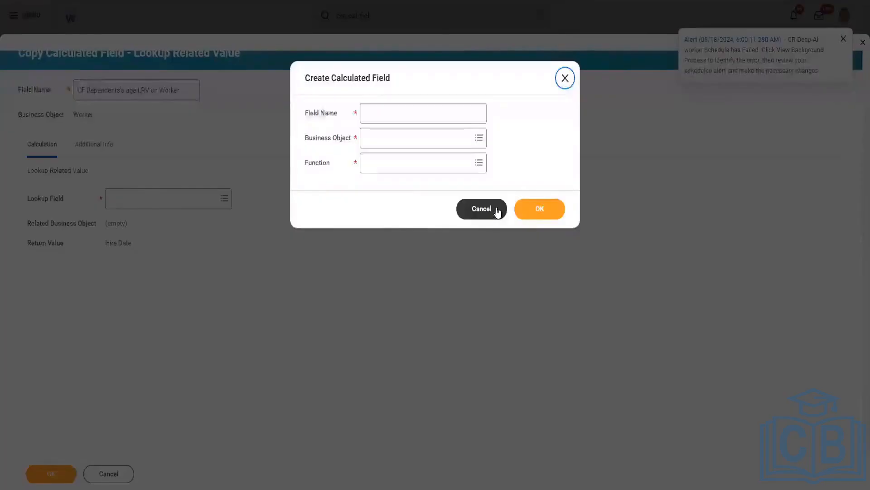
pyautogui.click(497, 211)
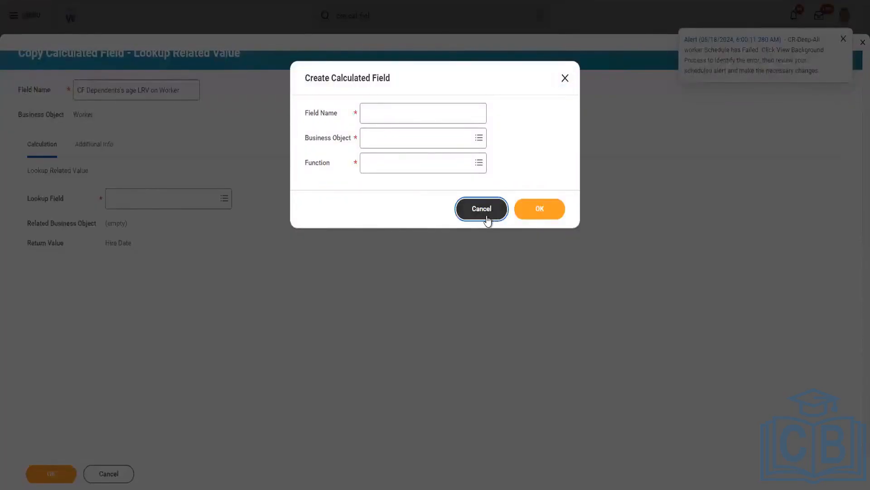
pyautogui.click(487, 218)
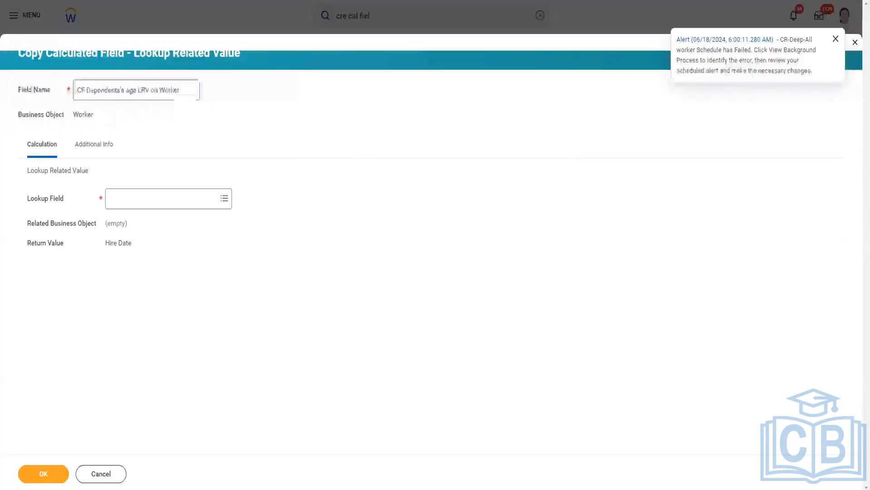
pyautogui.click(113, 470)
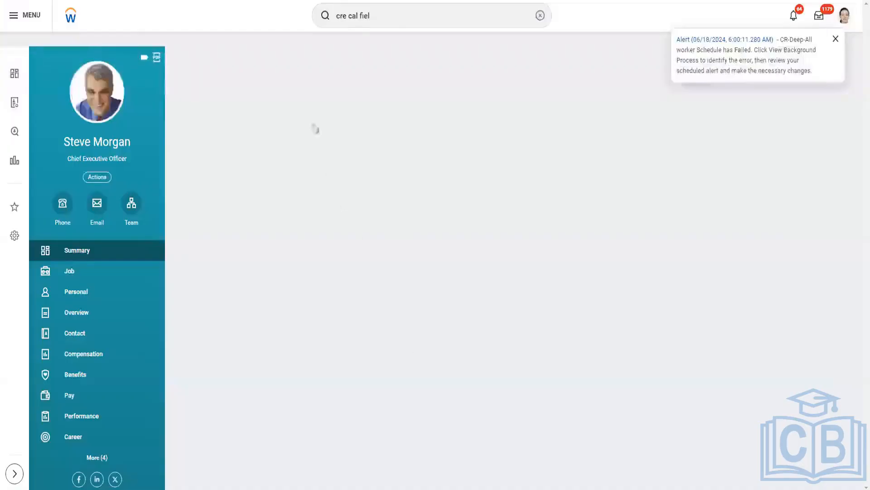
# Start creating a new calculated field and name it "CF Youngest Child ESI on Worker"
pyautogui.click(393, 15)
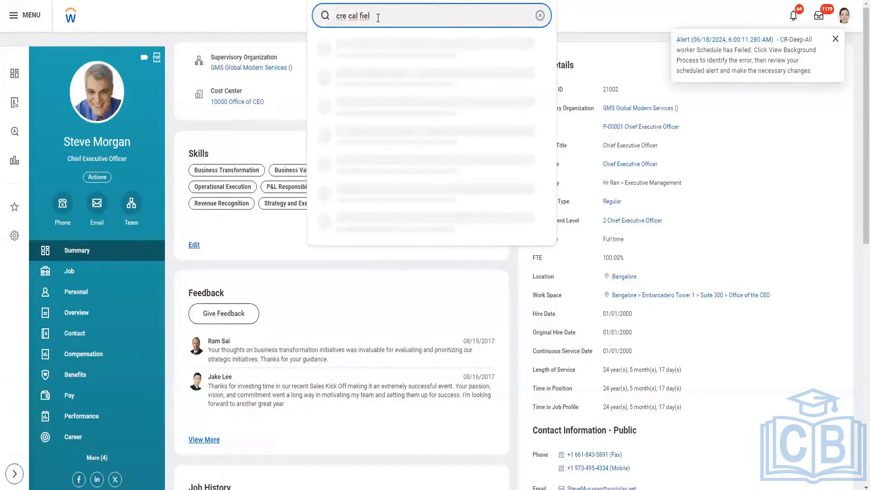
pyautogui.click(391, 48)
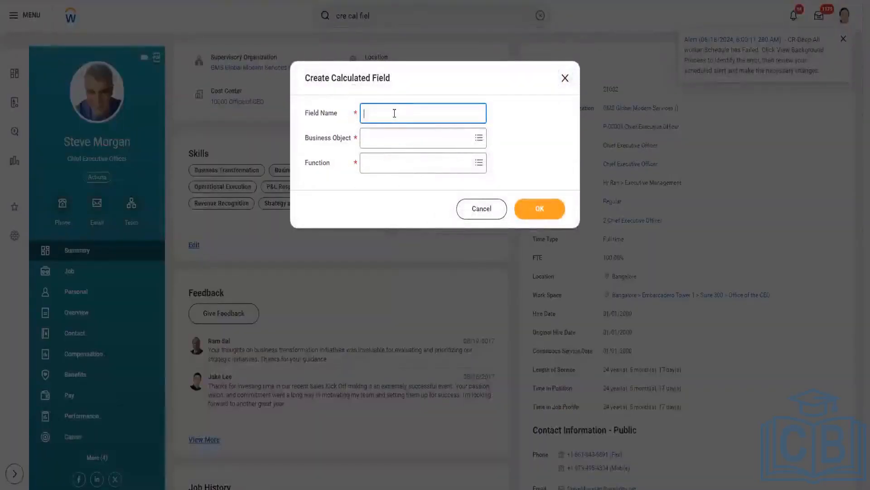
pyautogui.write('CF Youngest Child ')
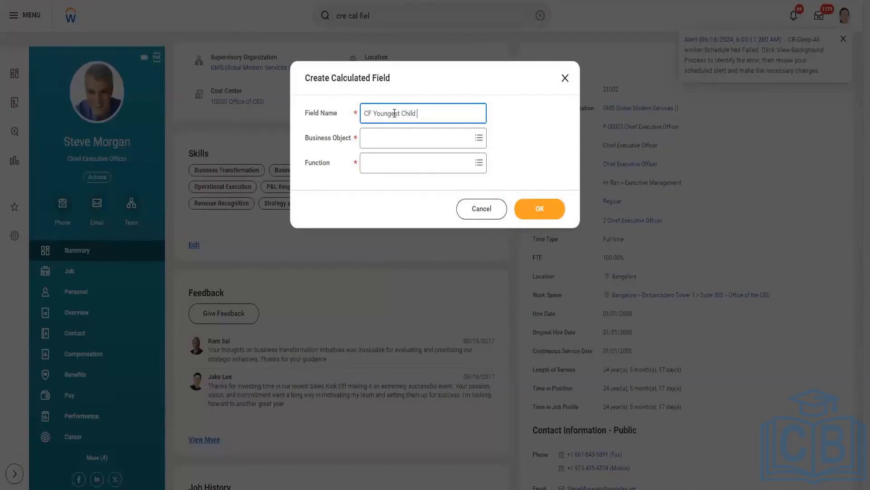
pyautogui.write('EX')
pyautogui.write('SI on W')
pyautogui.write('orker')
# Set the business object to Worker and the function to Extract Single Instance, and continue to the calculation definition
pyautogui.click(396, 137)
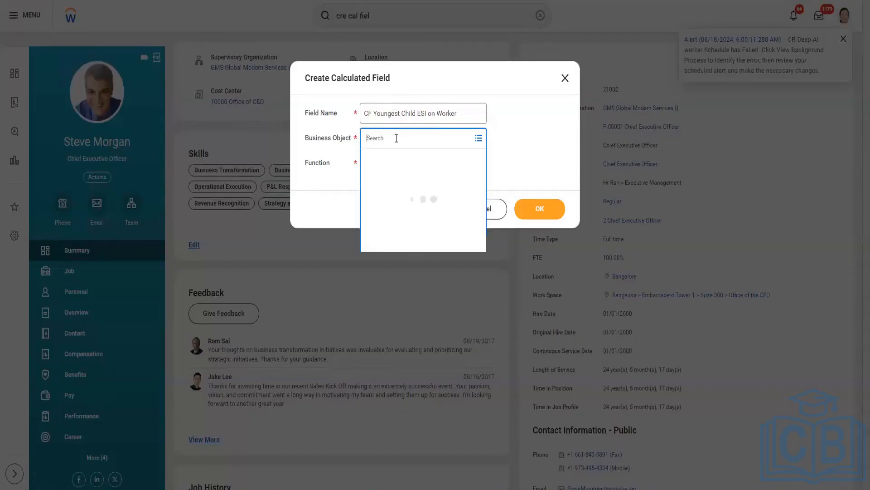
pyautogui.write('Worker')
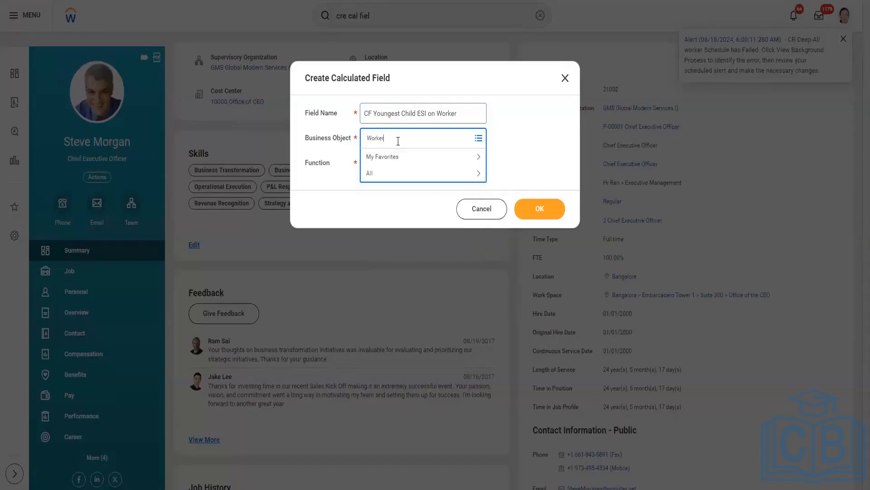
pyautogui.press('Return')
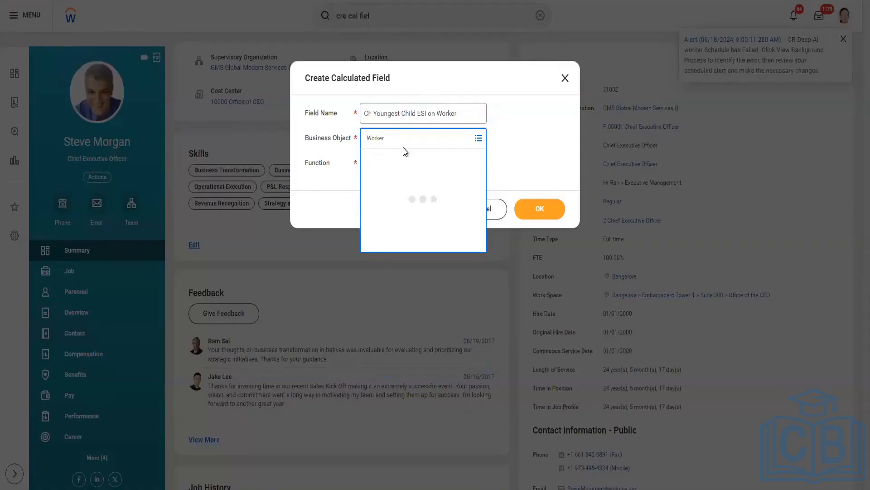
pyautogui.click(415, 178)
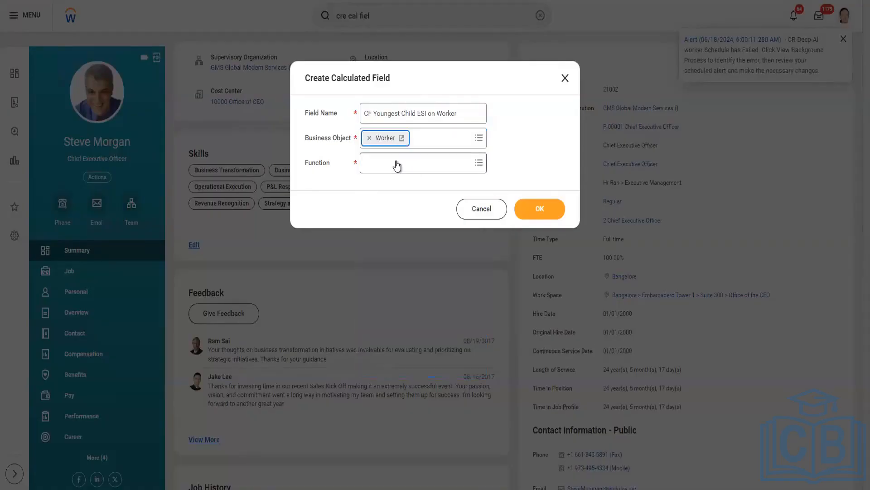
pyautogui.click(397, 163)
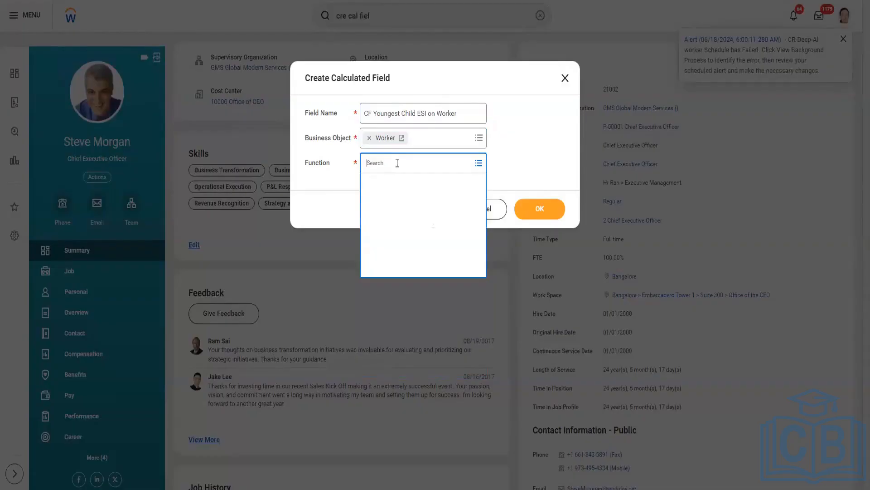
pyautogui.write('extract in')
pyautogui.press('BackSpace')
pyautogui.press('BackSpace')
pyautogui.write('sing')
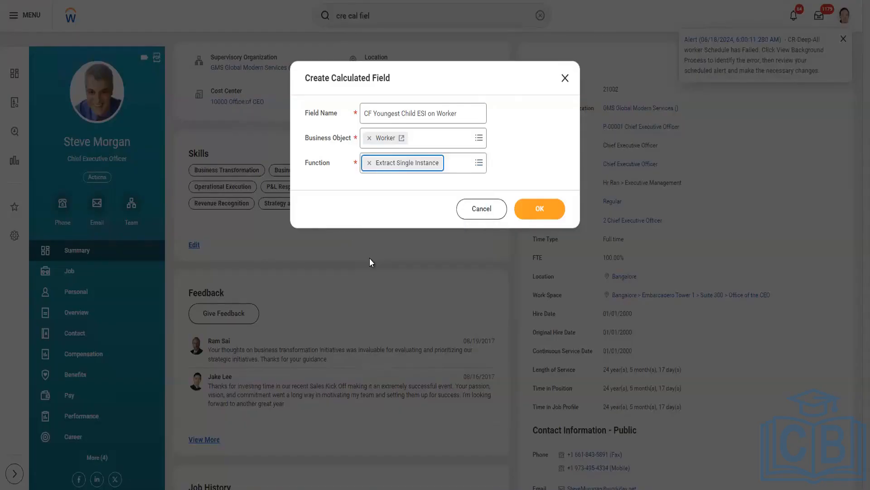
pyautogui.click(540, 209)
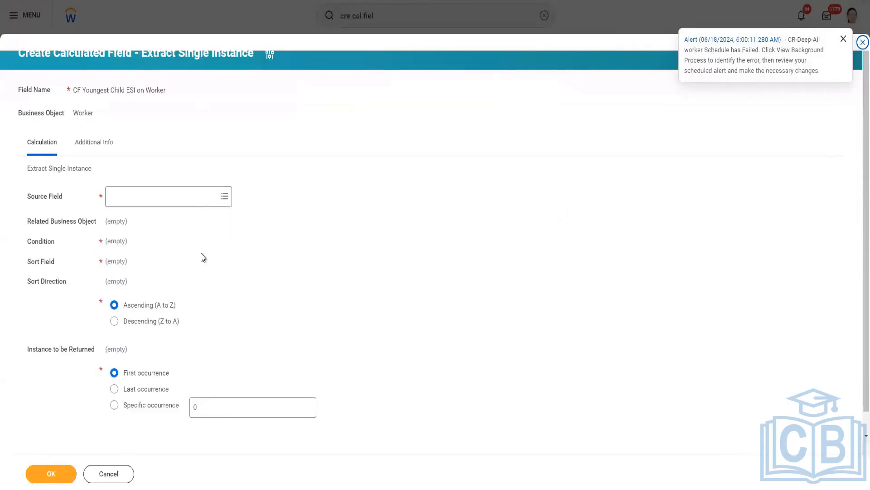
# Dismiss the alert notification and set the Extract Single Instance source field to Dependents
pyautogui.click(843, 39)
pyautogui.scroll(-1, 156, 208)
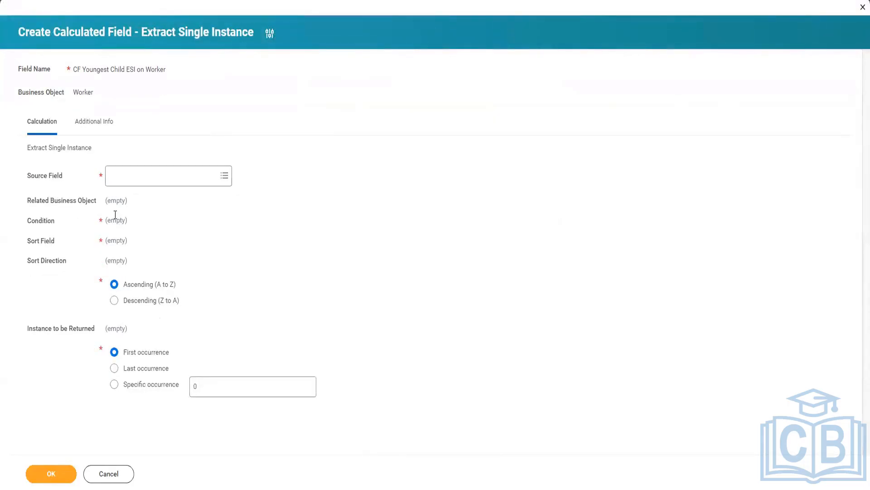
pyautogui.moveTo(29, 177); pyautogui.dragTo(62, 183)
pyautogui.click(131, 173)
pyautogui.write('De')
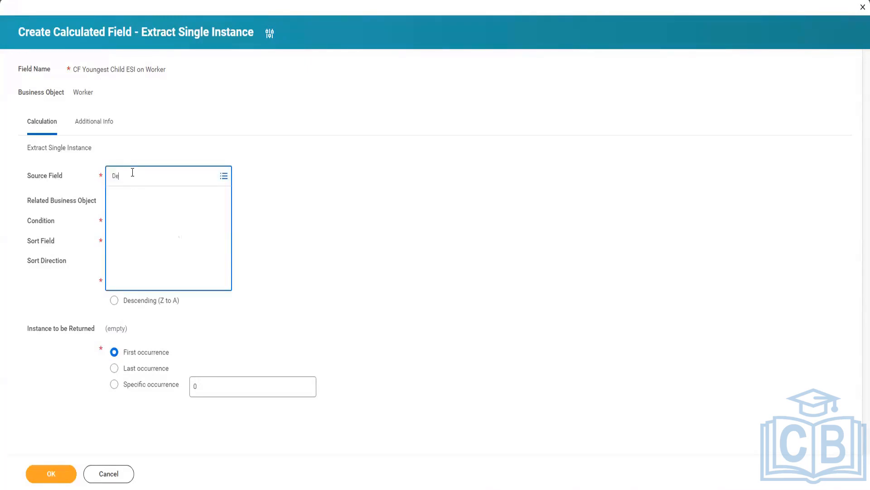
pyautogui.write('pende')
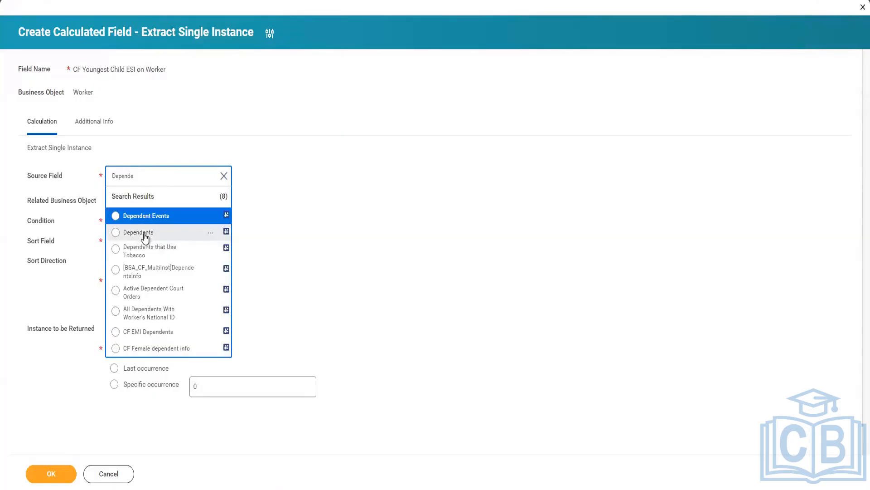
pyautogui.click(145, 235)
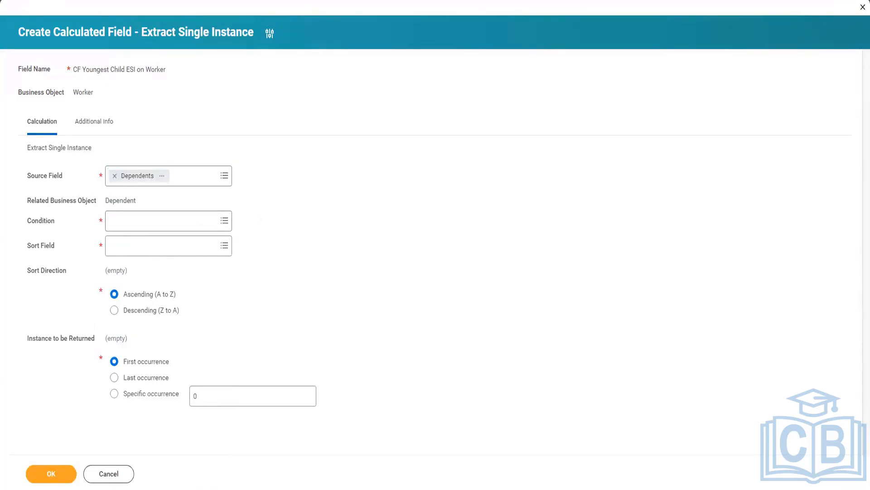
# Switch to Excel and close the recovered workbook Book1 (version 1) without saving its changes
pyautogui.moveTo(301, 489)
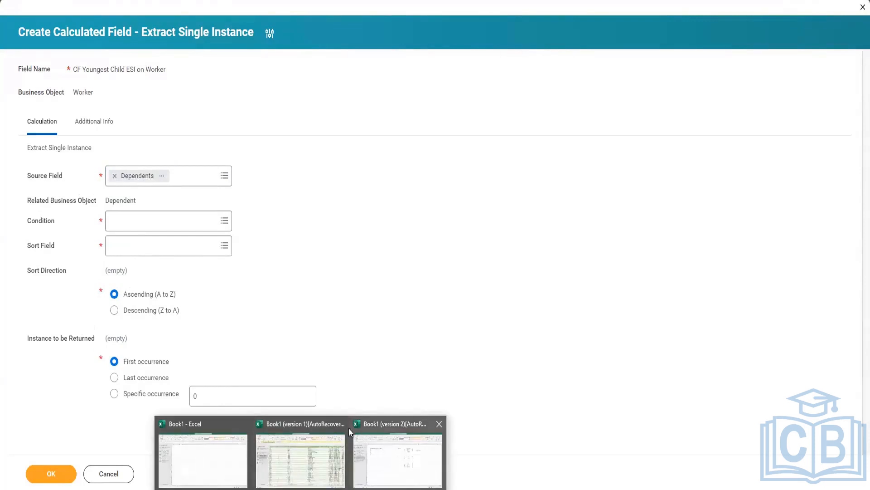
pyautogui.click(306, 434)
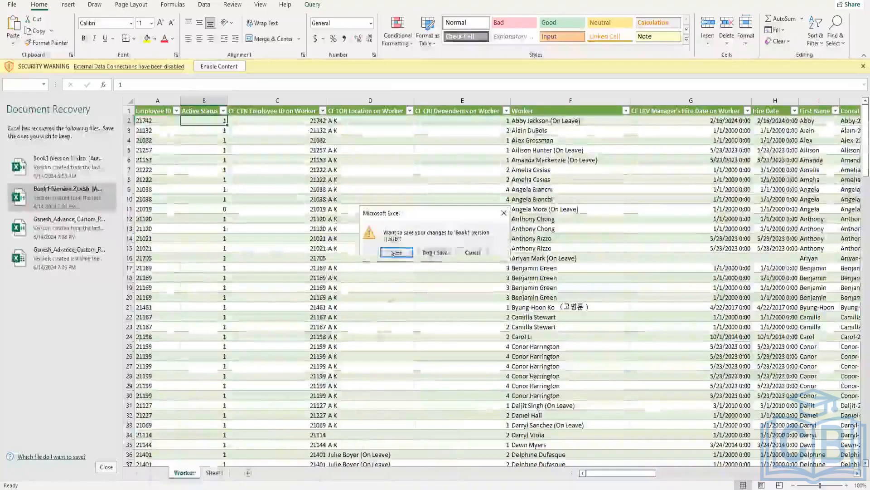
pyautogui.click(436, 252)
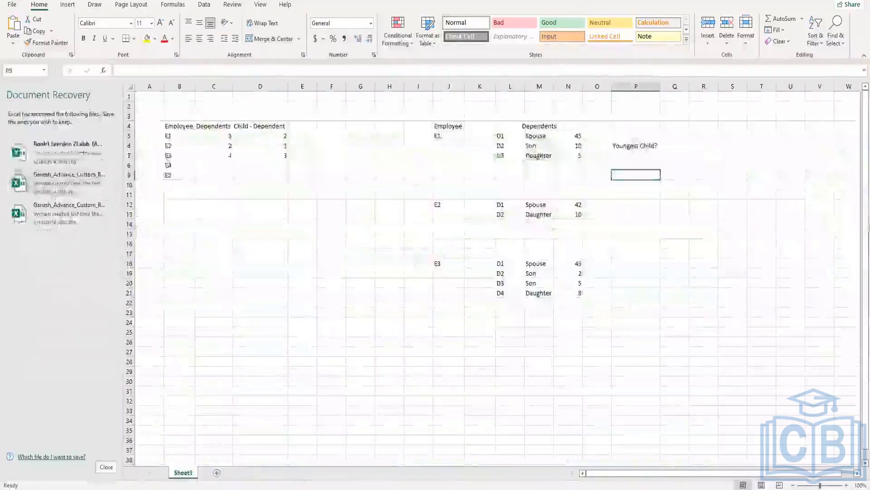
# Examine the spouse and child dependents of employee E1 and the child dependents of employee E3 in the Excel sample table
pyautogui.click(505, 172)
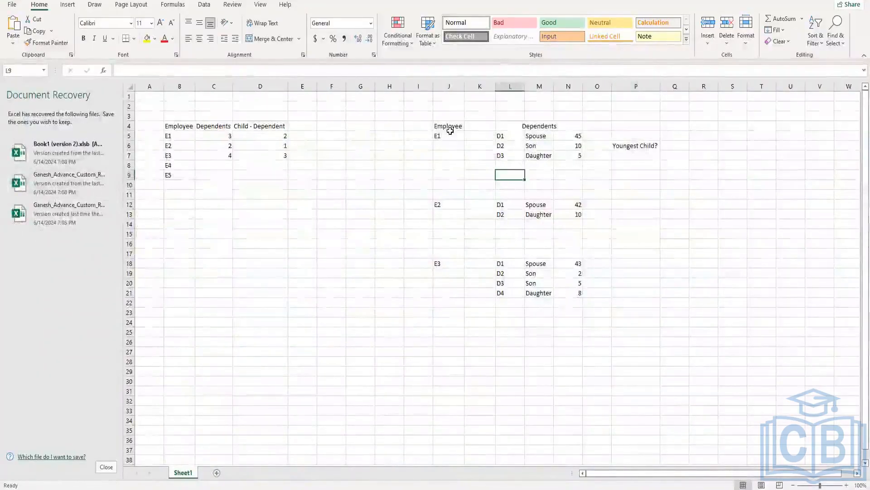
pyautogui.click(450, 132)
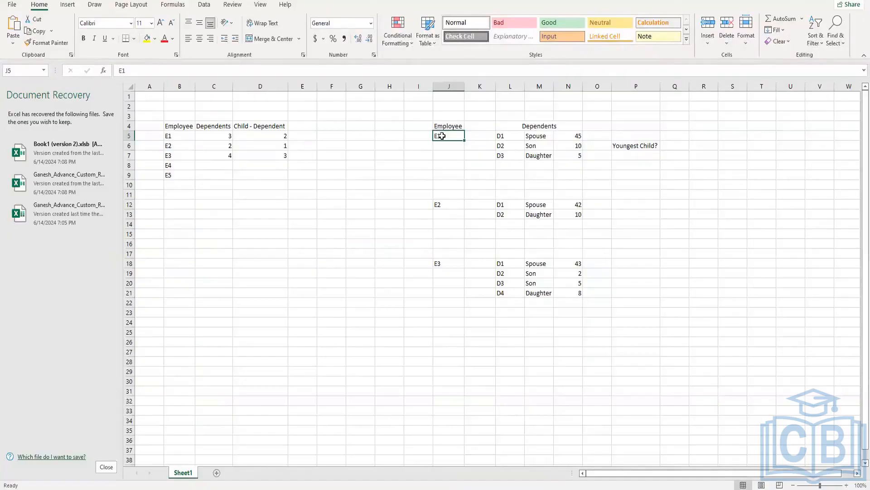
pyautogui.click(533, 146)
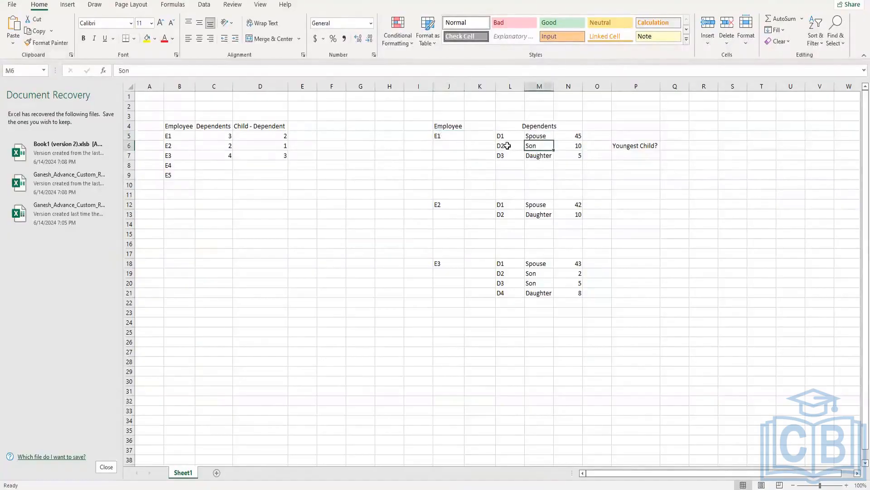
pyautogui.moveTo(507, 146); pyautogui.dragTo(573, 153)
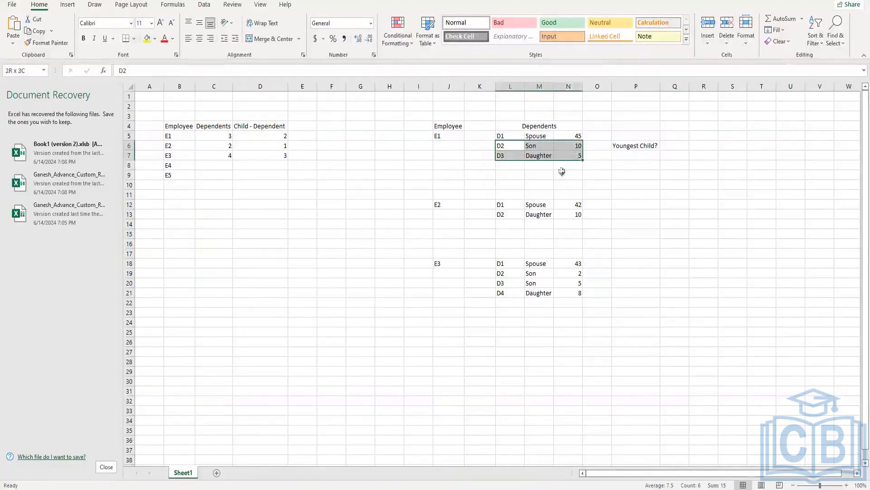
pyautogui.click(458, 263)
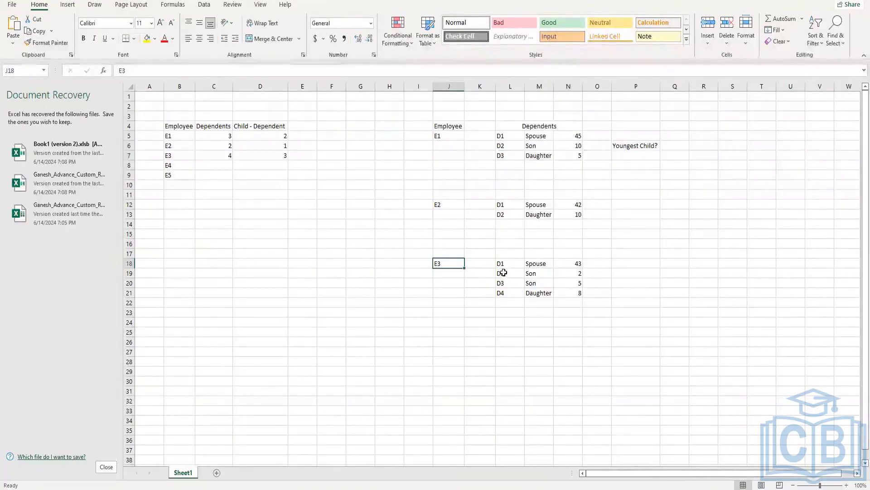
pyautogui.moveTo(504, 272); pyautogui.dragTo(575, 291)
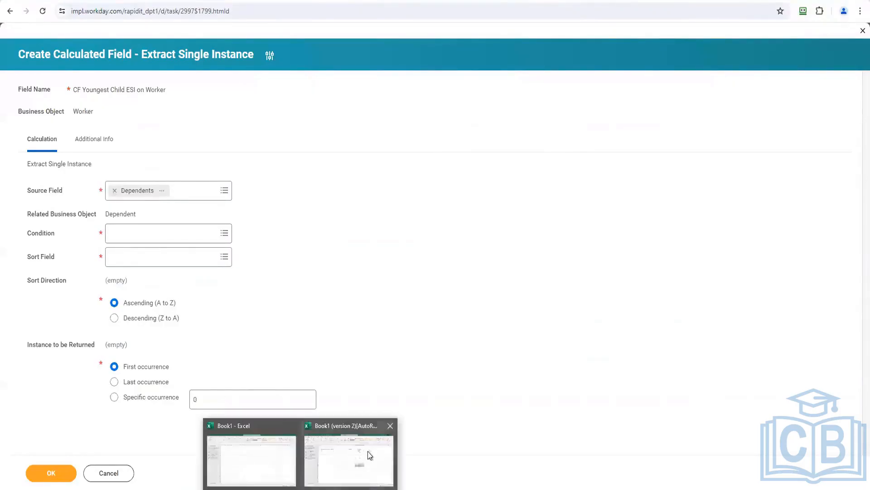
pyautogui.click(371, 445)
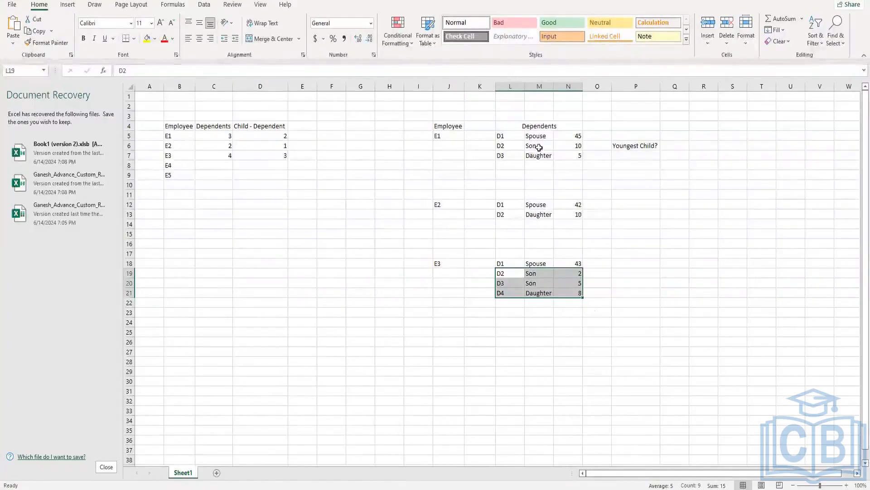
pyautogui.click(516, 135)
pyautogui.moveTo(521, 134); pyautogui.dragTo(576, 136)
pyautogui.moveTo(511, 150); pyautogui.dragTo(575, 156)
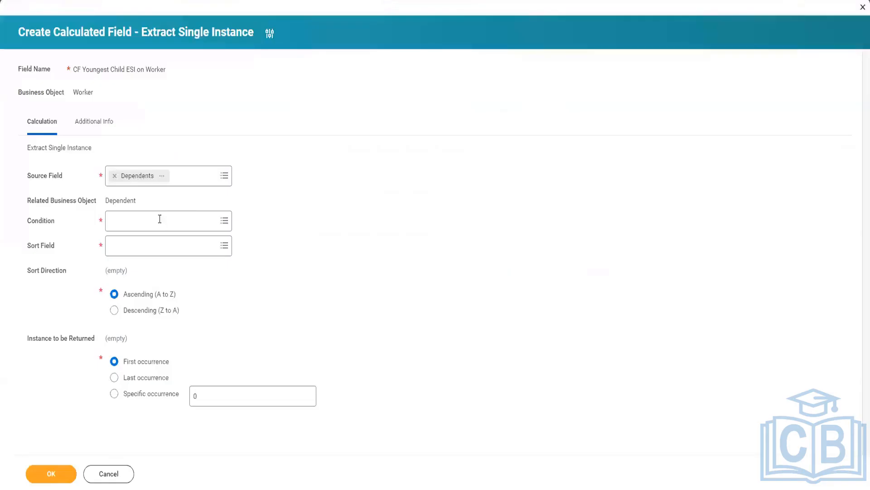
# Switch to Workday, create a new calculated field for the Condition and name it "CF B2 Relationship is Child on Dependents"
pyautogui.click(159, 219)
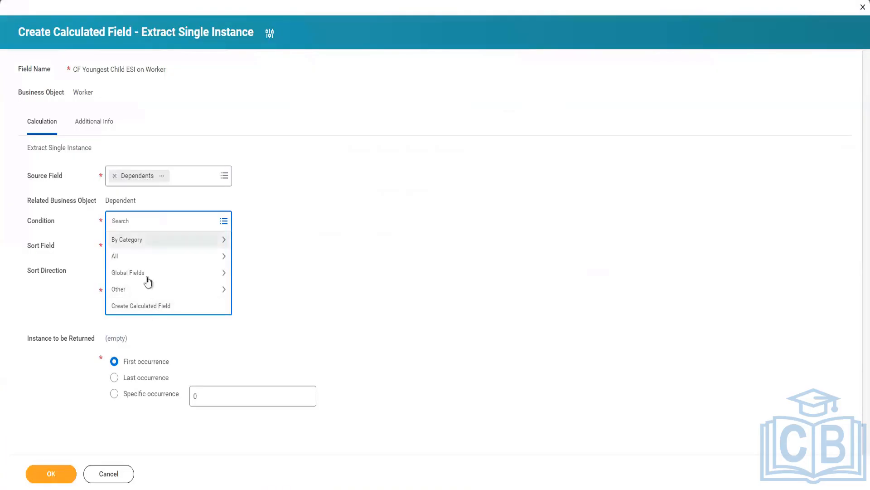
pyautogui.click(163, 308)
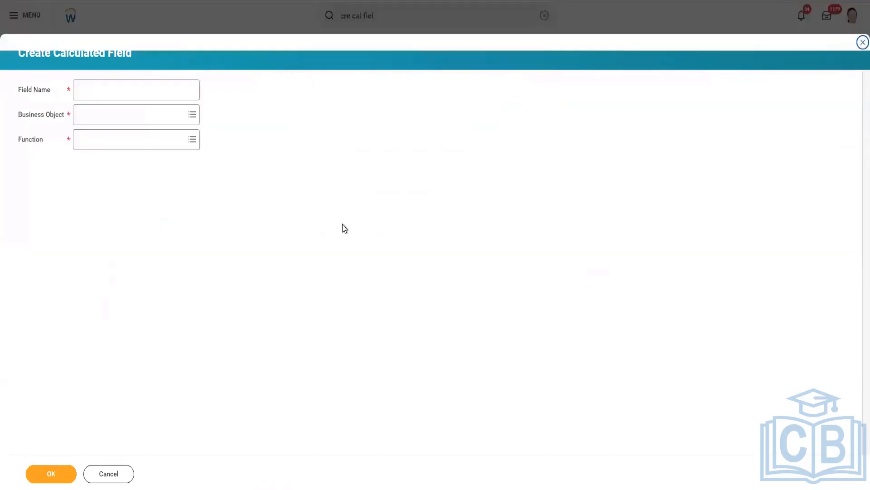
pyautogui.click(170, 91)
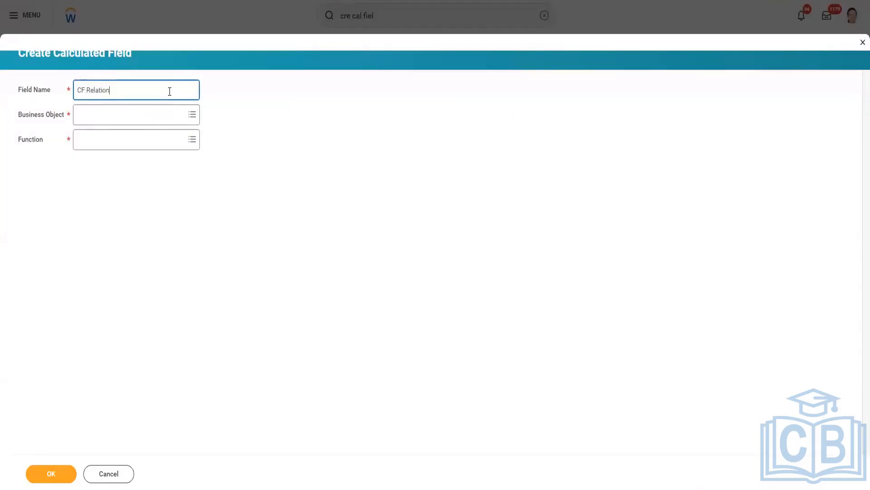
pyautogui.write('CF Relationship is Child on Dependents')
pyautogui.click(84, 90)
pyautogui.write('B2')
# Set the new calculated field's business object to Dependent
pyautogui.click(119, 116)
pyautogui.write('Wokr')
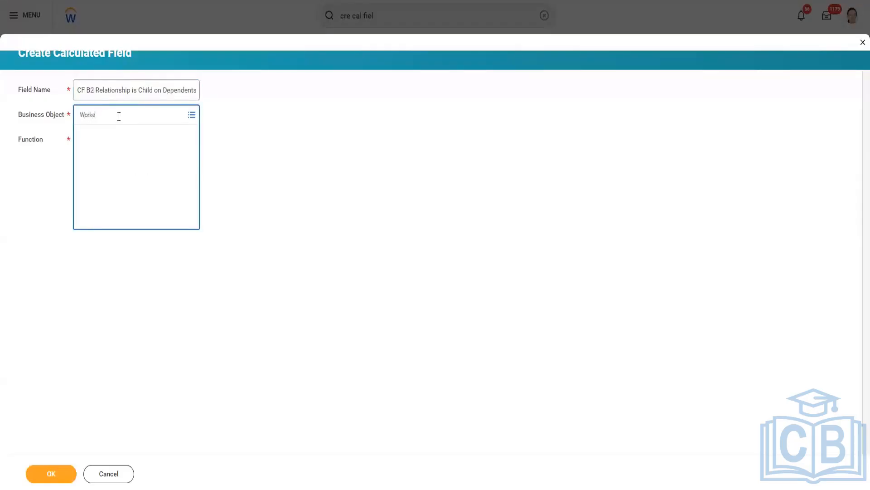
pyautogui.press('BackSpace')
pyautogui.press('BackSpace')
pyautogui.press('BackSpace')
pyautogui.press('BackSpace')
pyautogui.write('Dep')
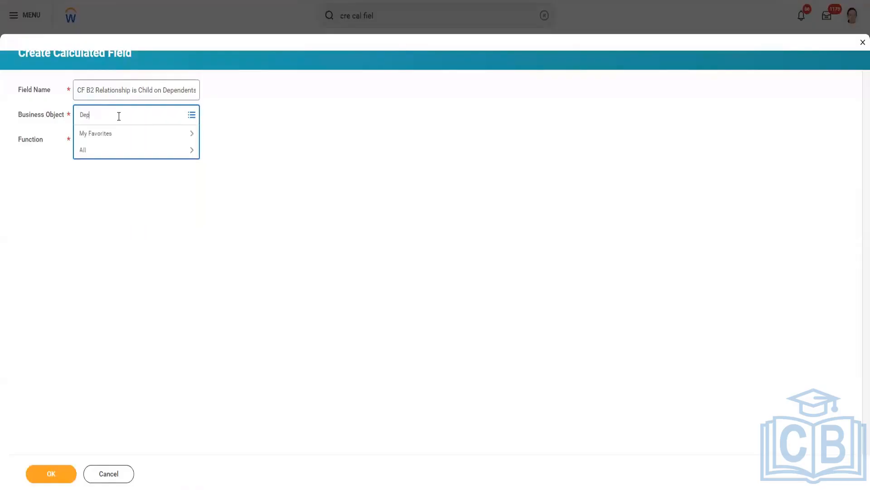
pyautogui.write('en')
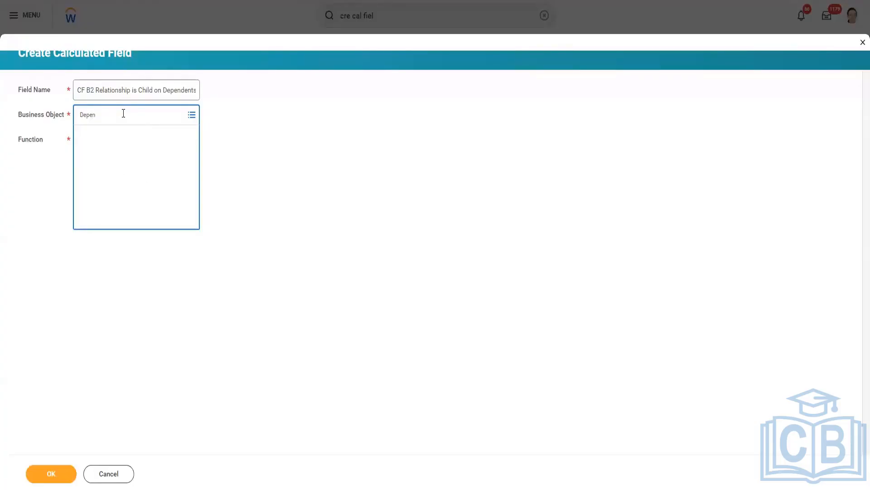
pyautogui.click(129, 159)
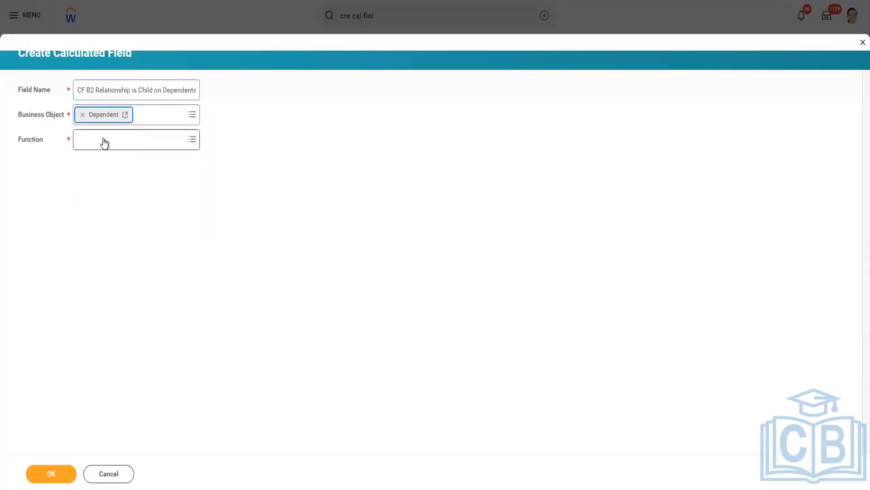
# Set the function to True/False Condition and continue to the calculation definition
pyautogui.click(104, 140)
pyautogui.write('true')
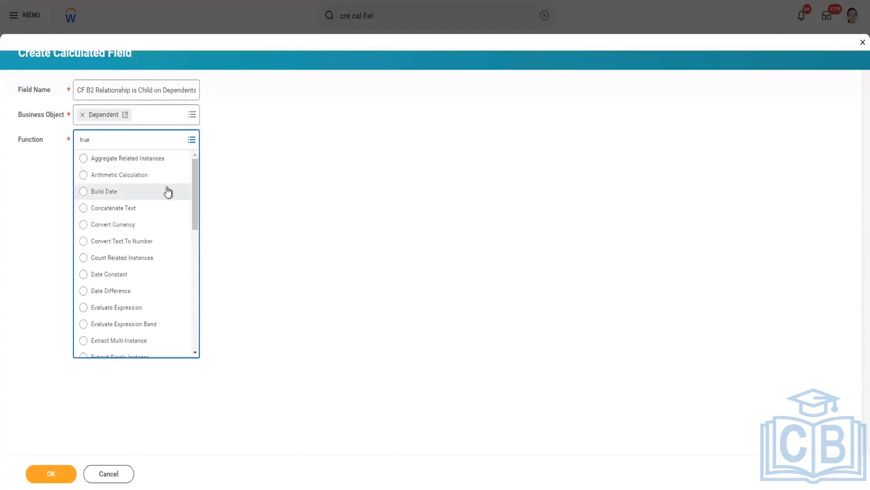
pyautogui.scroll(-5, 136, 277)
pyautogui.click(135, 296)
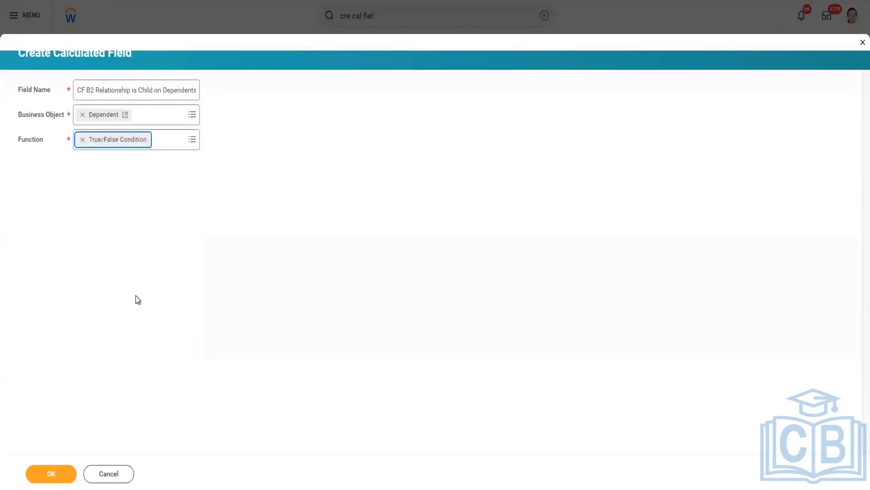
pyautogui.click(71, 473)
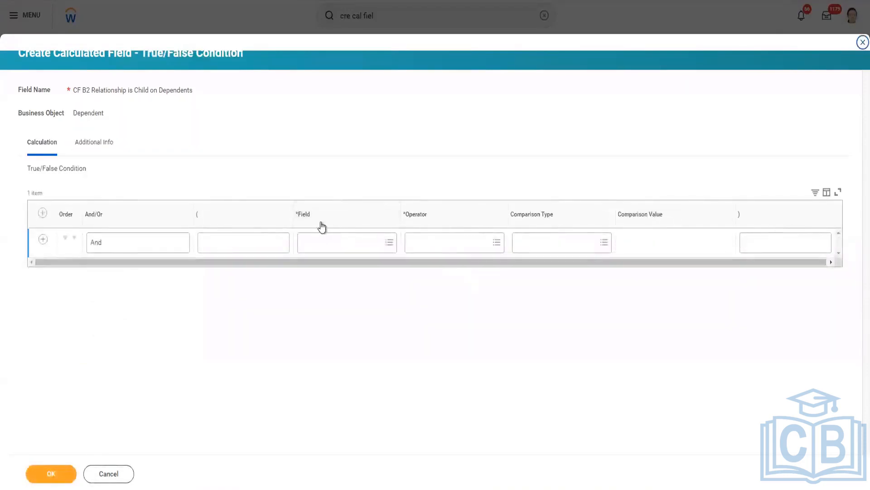
# Set the condition row's field to Relationship and its operator to "in the selection list"
pyautogui.click(340, 245)
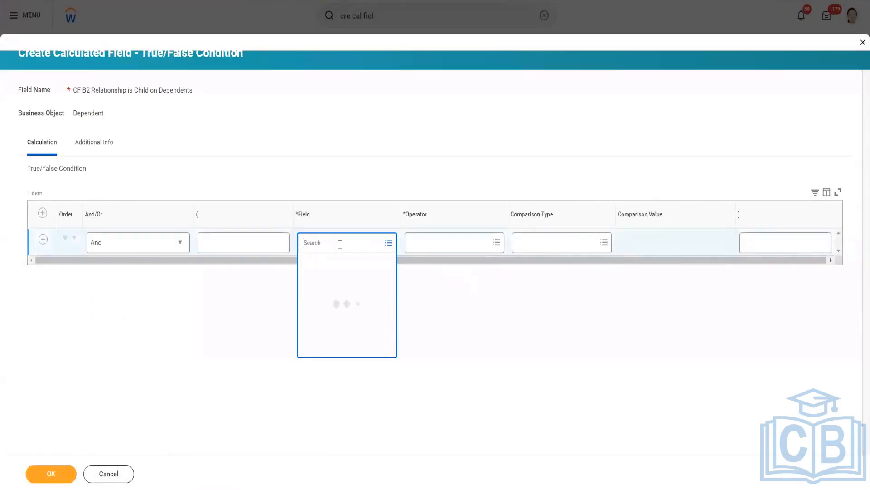
pyautogui.write('relation')
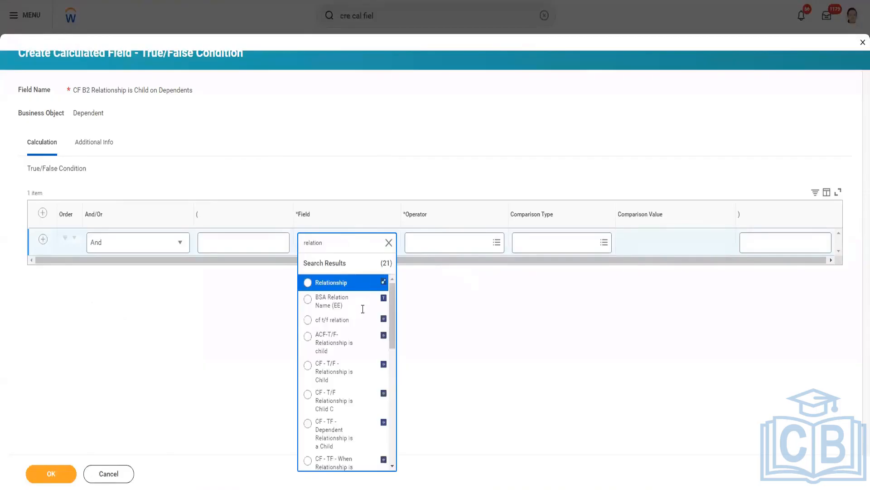
pyautogui.click(346, 283)
pyautogui.click(450, 242)
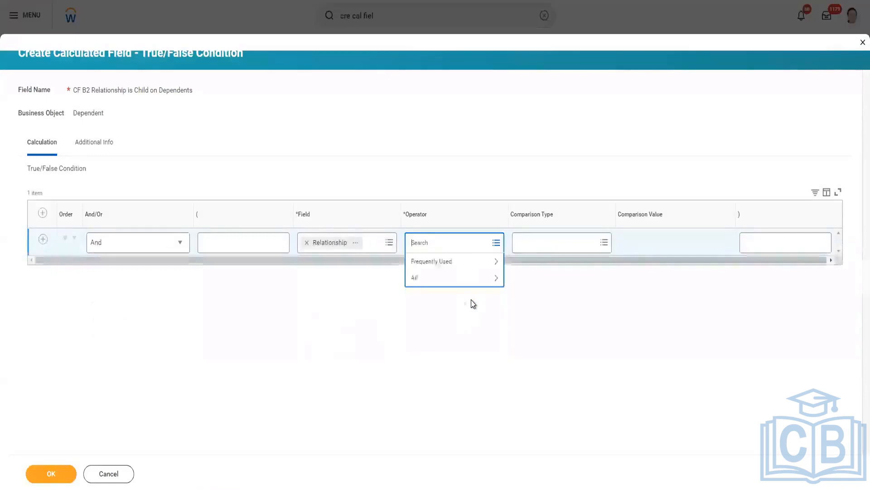
pyautogui.click(463, 277)
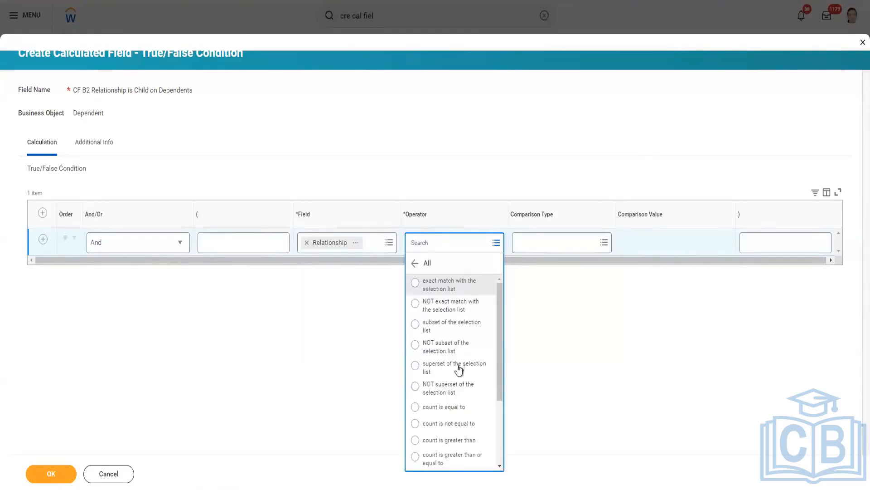
pyautogui.scroll(-5, 462, 389)
pyautogui.click(454, 413)
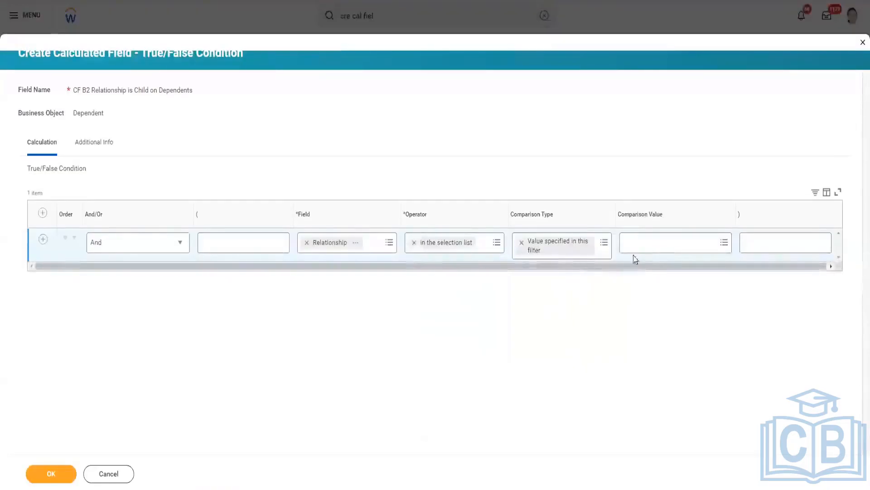
# Choose Child as the comparison value and save the True/False Condition field
pyautogui.click(636, 248)
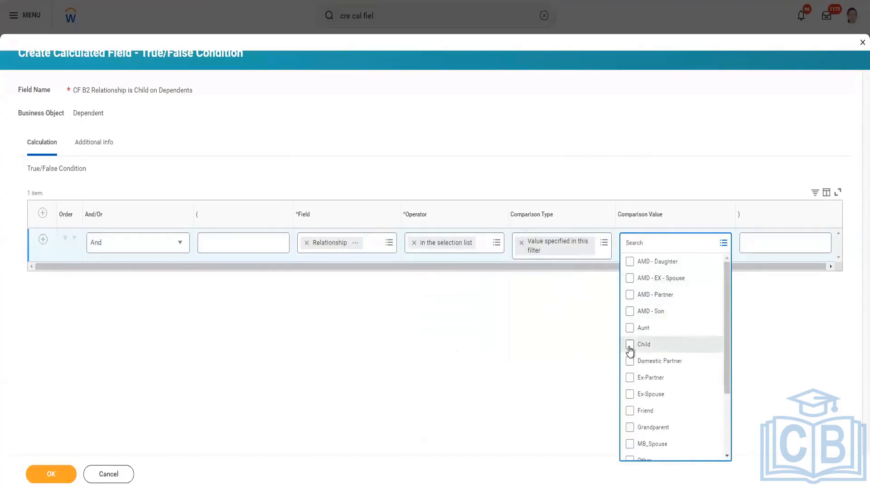
pyautogui.click(691, 345)
pyautogui.scroll(-2, 664, 194)
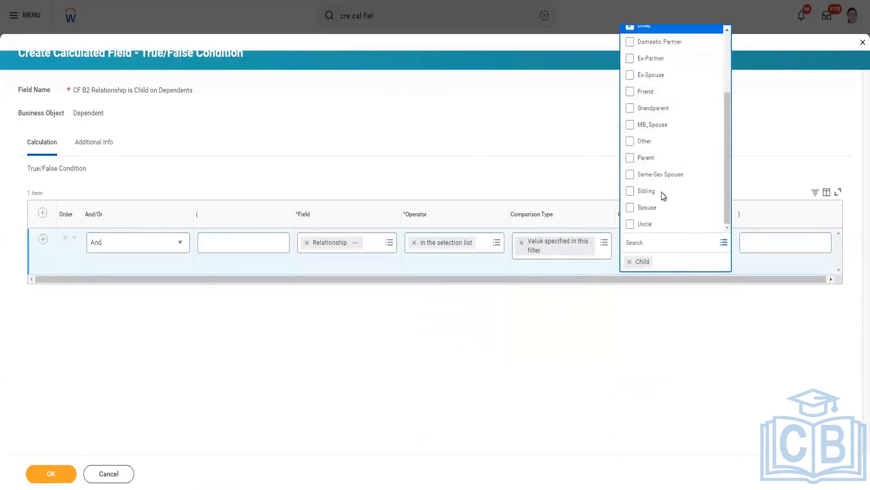
pyautogui.scroll(2, 646, 141)
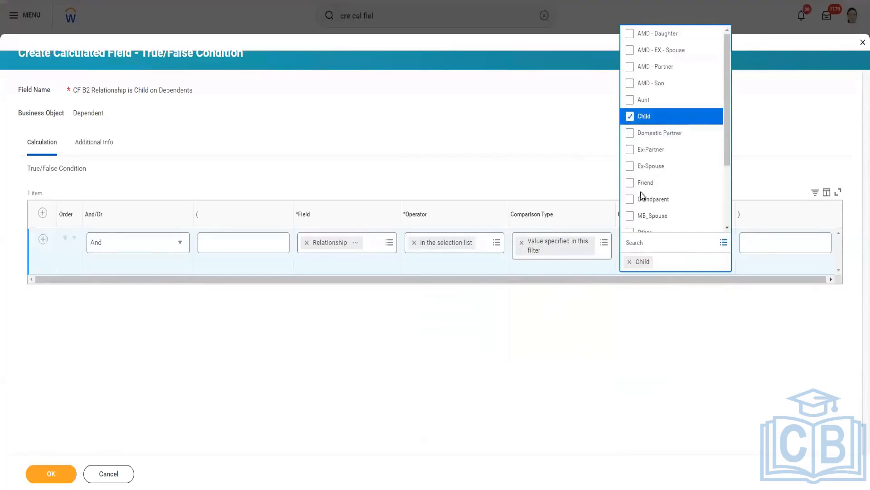
pyautogui.click(70, 475)
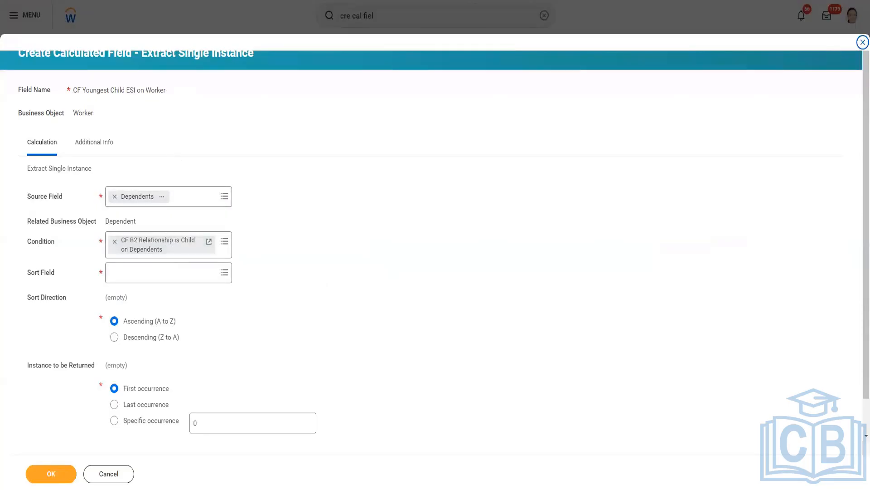
# Switch to the Excel sample table and examine which dependents of E1, E2 and E3 are spouses and which are children
pyautogui.click(353, 472)
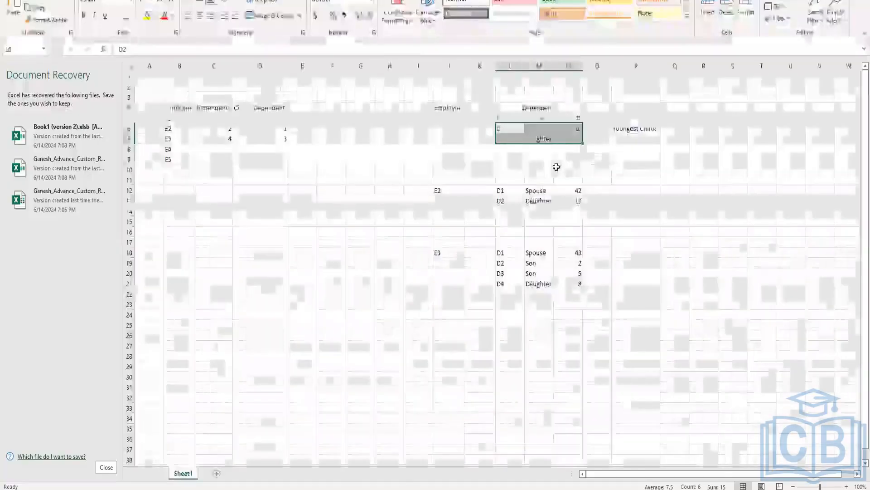
pyautogui.moveTo(483, 117); pyautogui.dragTo(608, 116)
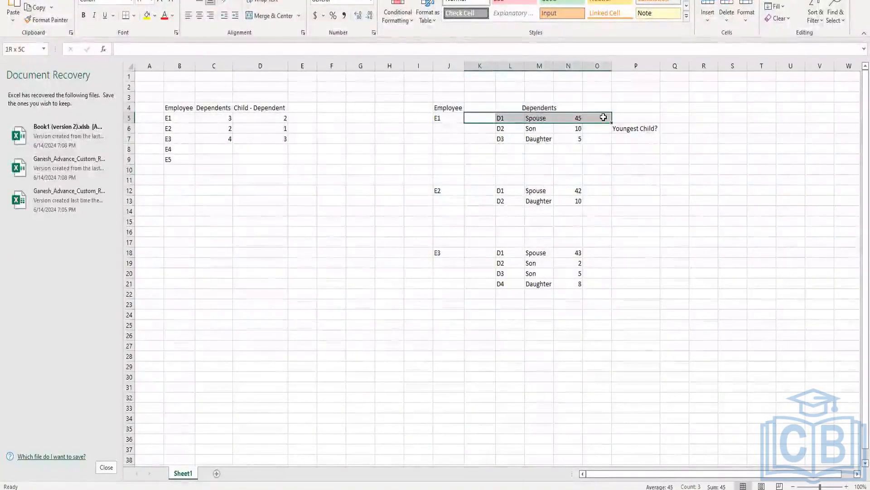
pyautogui.click(492, 144)
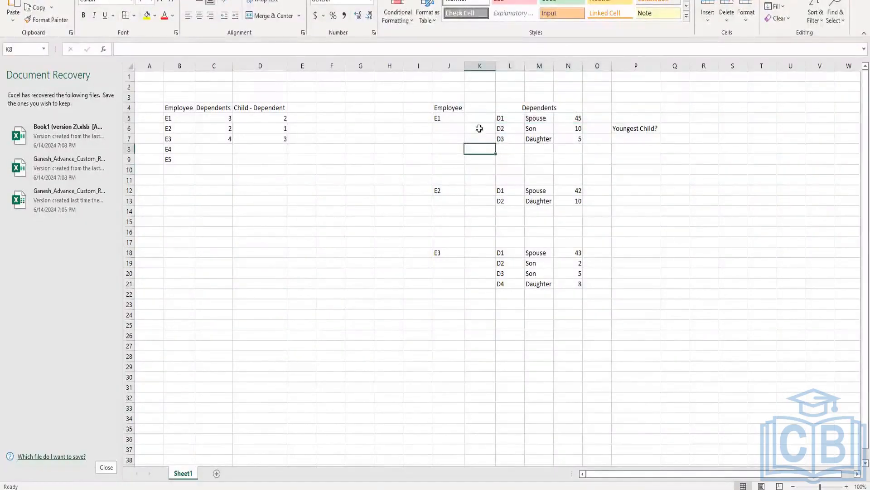
pyautogui.click(569, 148)
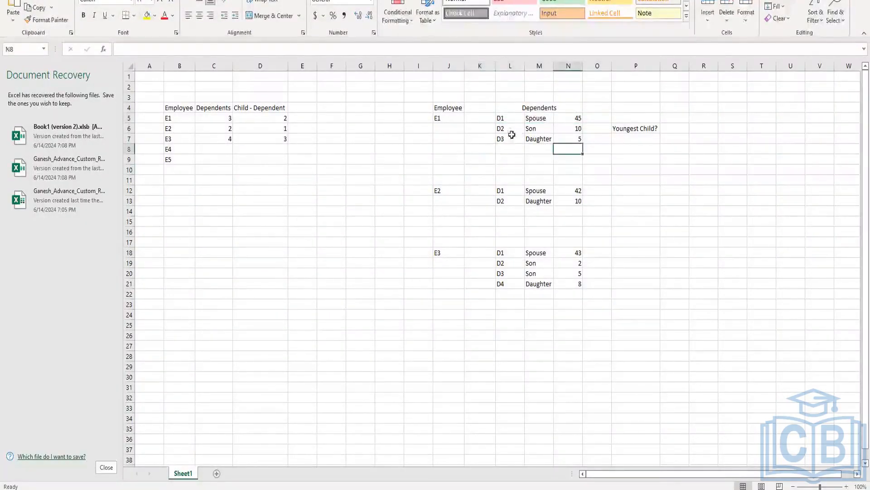
pyautogui.click(484, 128)
pyautogui.moveTo(509, 141); pyautogui.dragTo(578, 140)
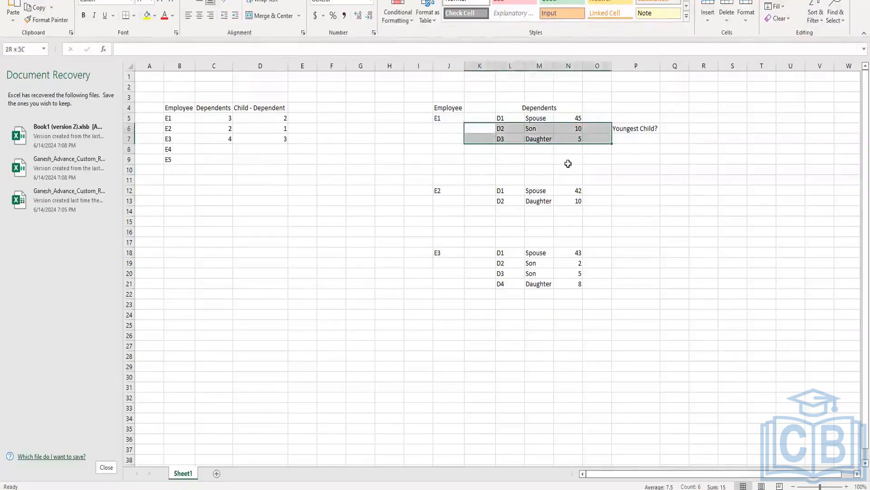
pyautogui.click(508, 244)
pyautogui.moveTo(484, 264); pyautogui.dragTo(589, 287)
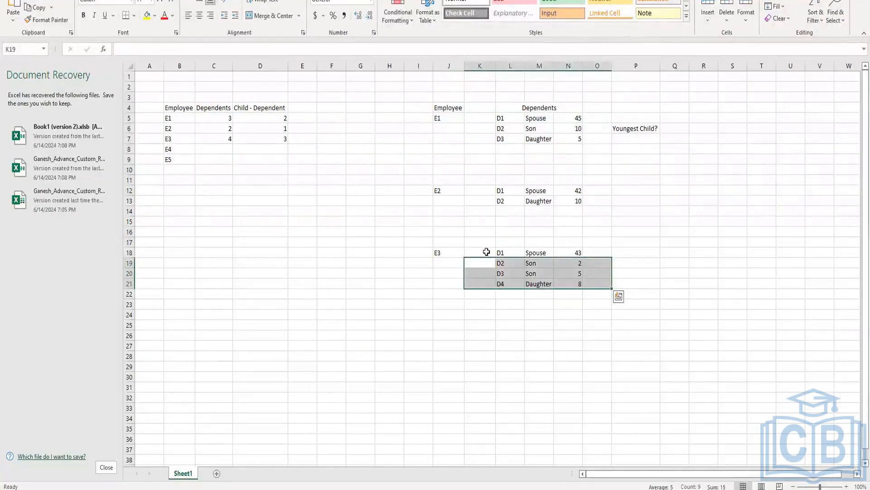
pyautogui.moveTo(485, 251); pyautogui.dragTo(605, 246)
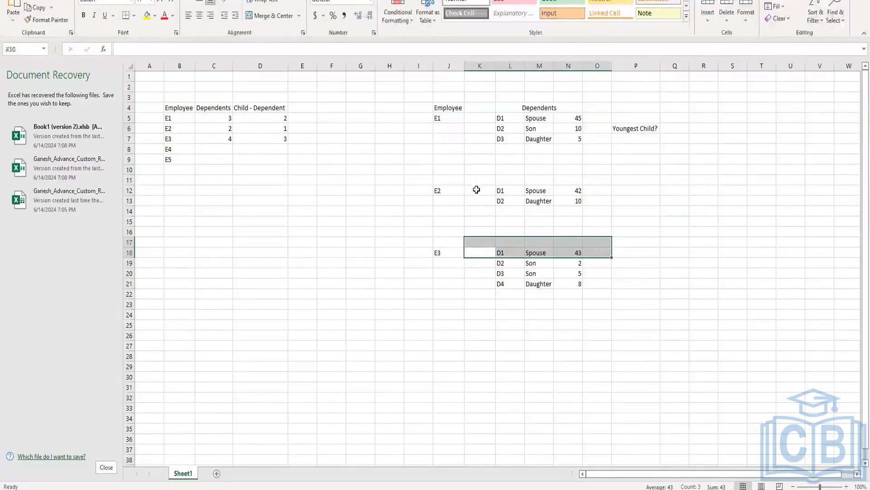
pyautogui.moveTo(478, 189); pyautogui.dragTo(598, 188)
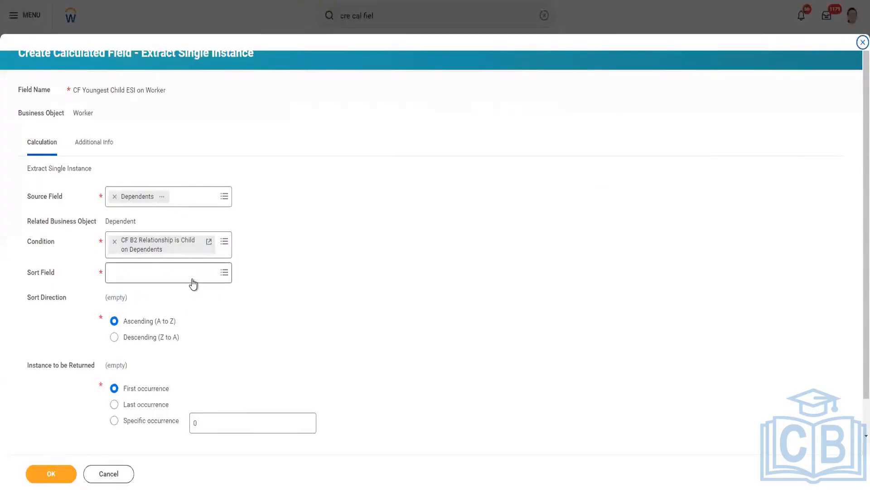
# Set the sort field of the Extract Single Instance calculation to Age
pyautogui.click(150, 272)
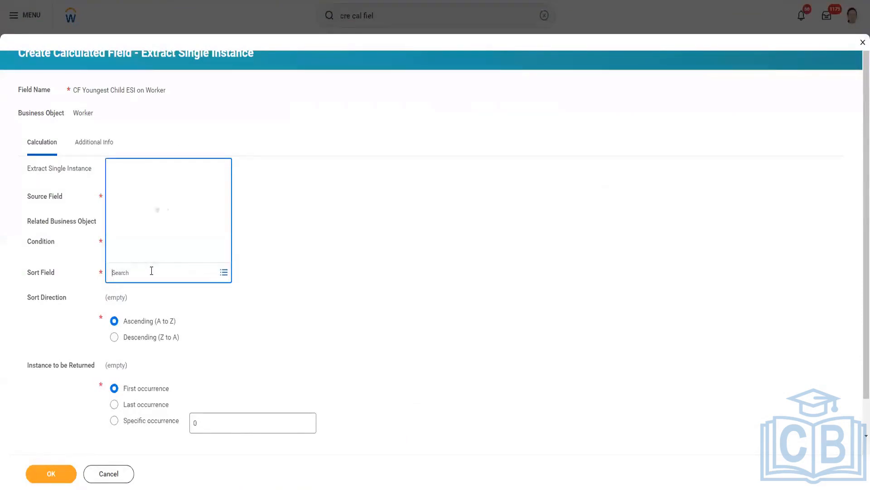
pyautogui.write('AGe')
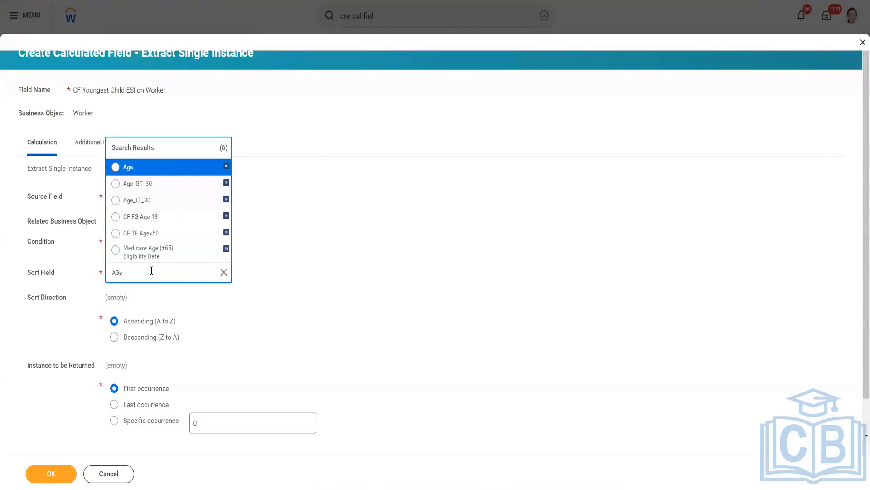
pyautogui.click(168, 172)
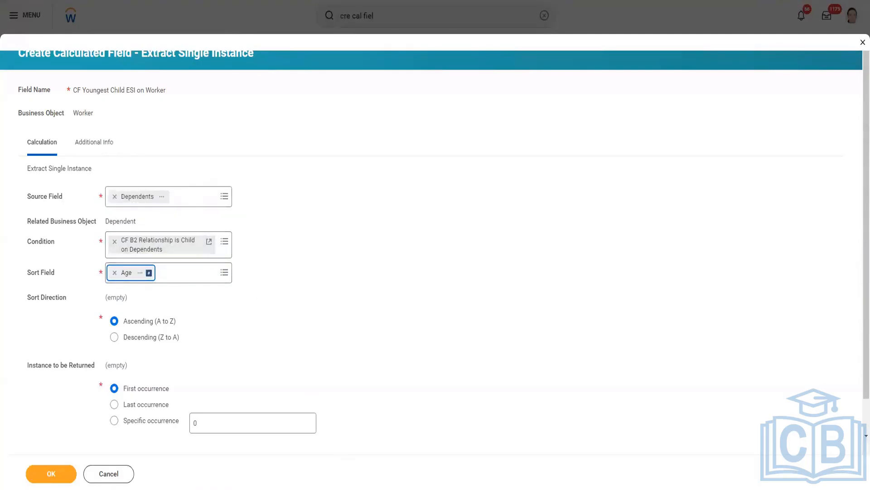
# Switch to the Excel sample table and compare the ages of E1's and E3's children, leaving out the spouses, to work out the age sort order
pyautogui.click(343, 473)
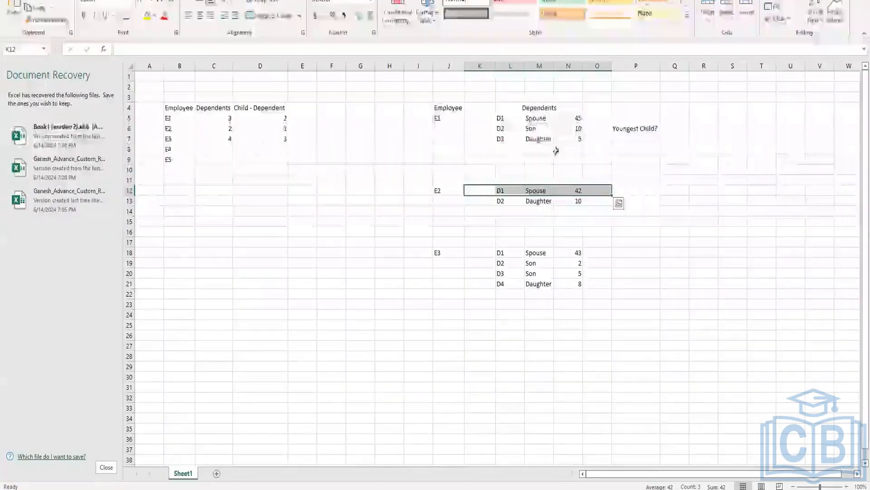
pyautogui.click(546, 129)
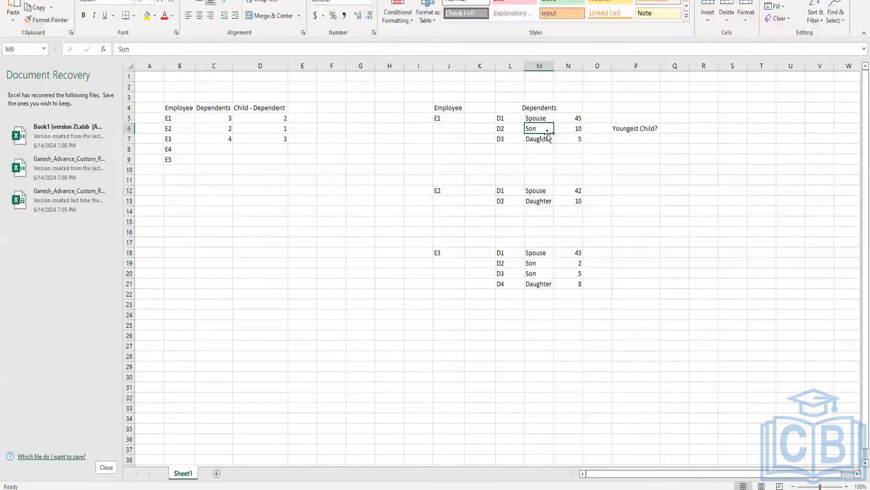
pyautogui.moveTo(580, 128); pyautogui.dragTo(578, 138)
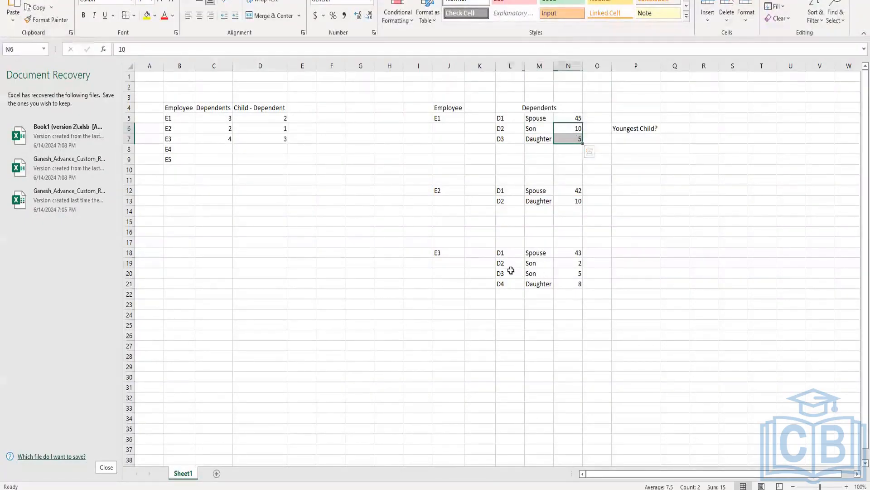
pyautogui.moveTo(510, 265); pyautogui.dragTo(582, 284)
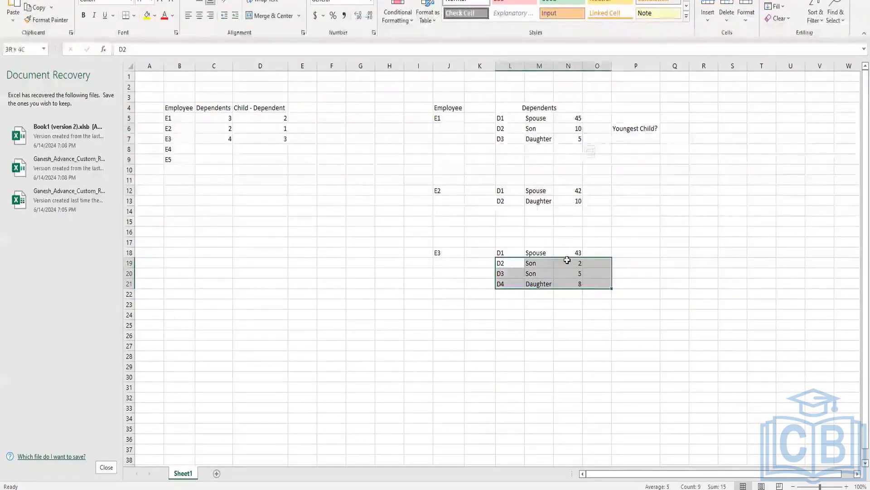
pyautogui.moveTo(490, 118); pyautogui.dragTo(621, 112)
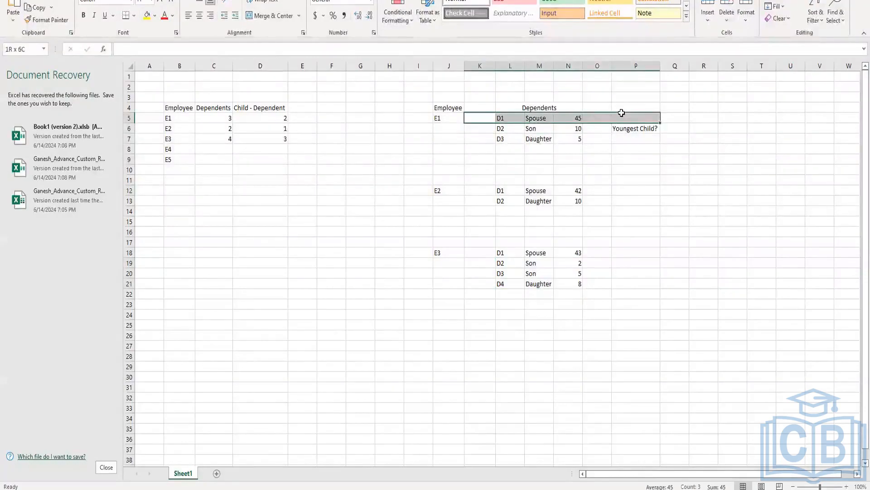
pyautogui.moveTo(621, 113); pyautogui.dragTo(622, 112)
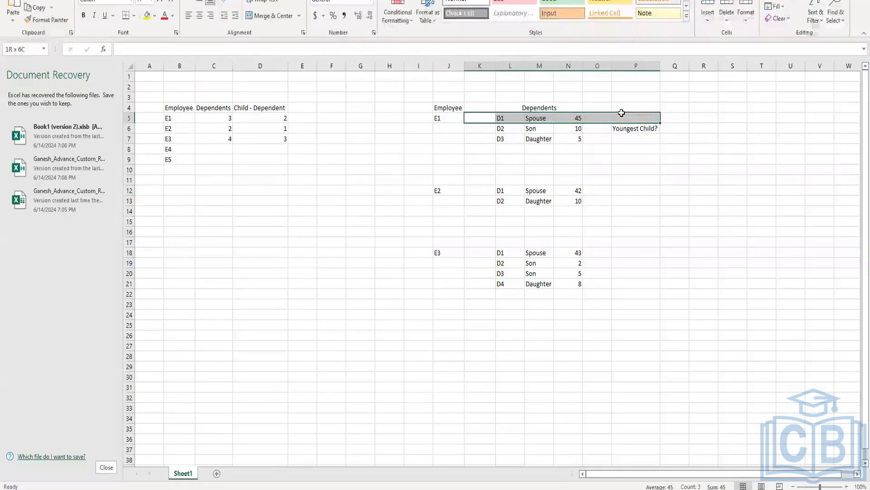
pyautogui.click(497, 177)
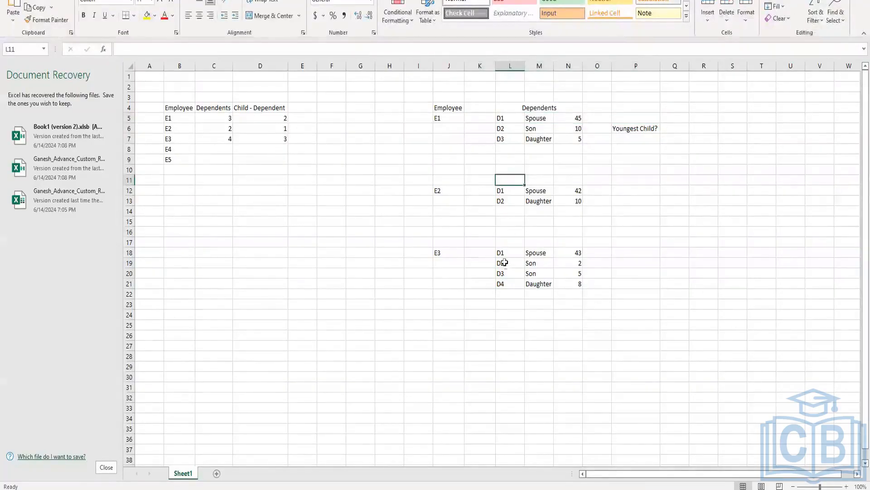
pyautogui.moveTo(510, 264); pyautogui.dragTo(584, 286)
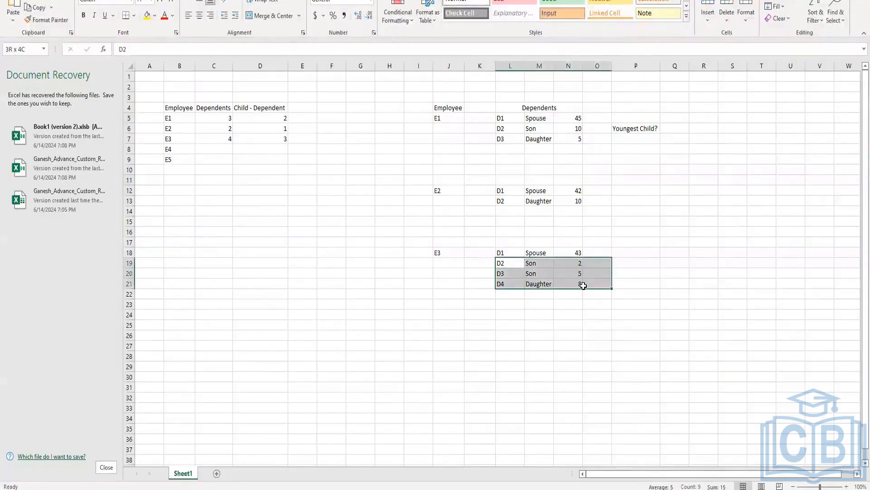
pyautogui.moveTo(584, 286); pyautogui.dragTo(584, 285)
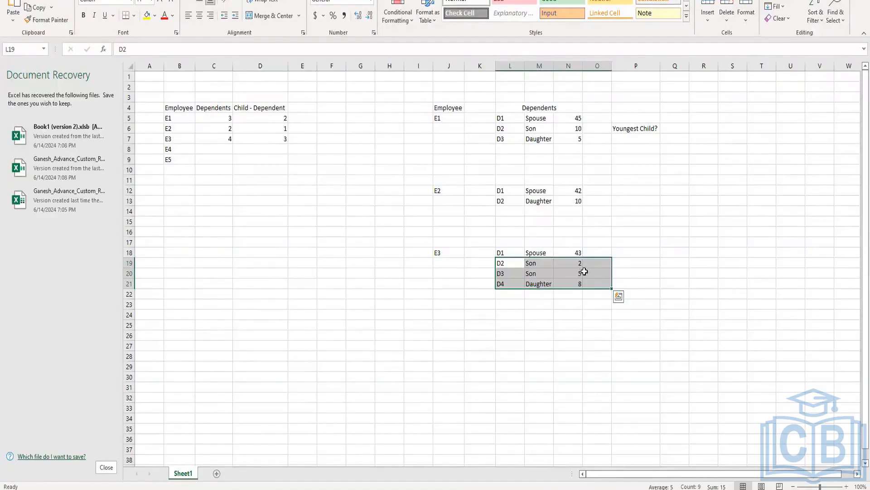
pyautogui.click(575, 285)
pyautogui.moveTo(573, 263); pyautogui.dragTo(579, 282)
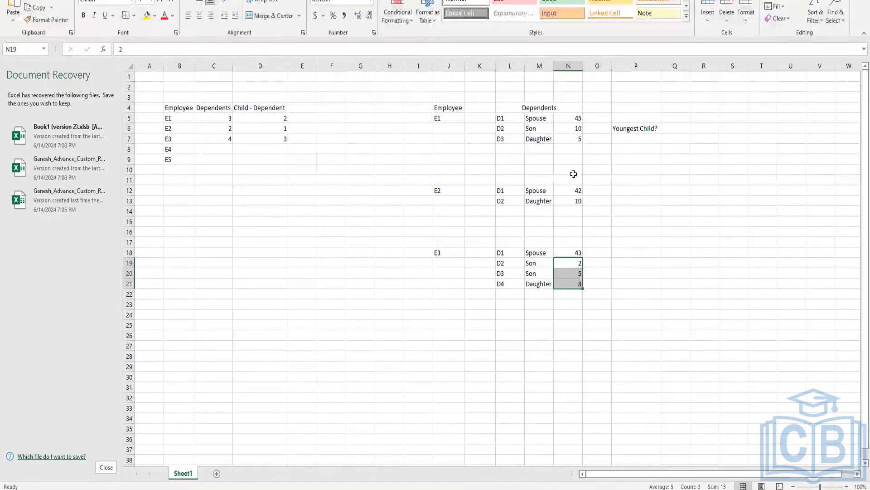
pyautogui.click(525, 276)
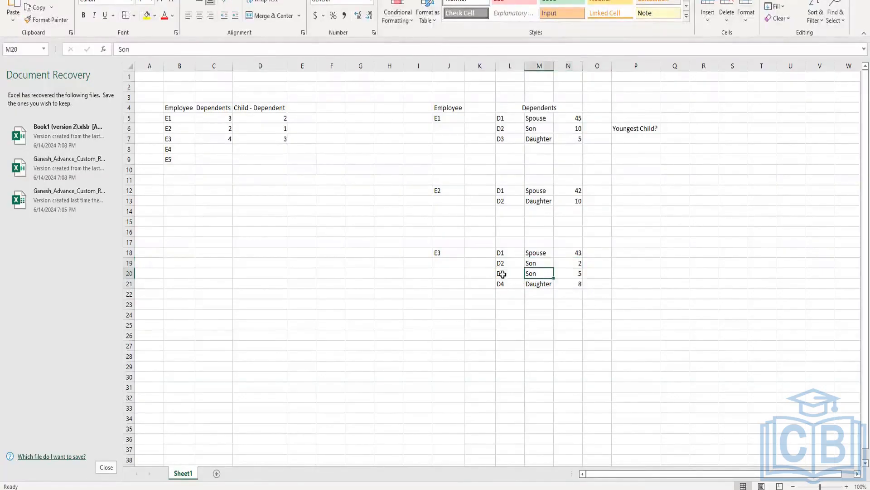
pyautogui.moveTo(480, 262); pyautogui.dragTo(589, 285)
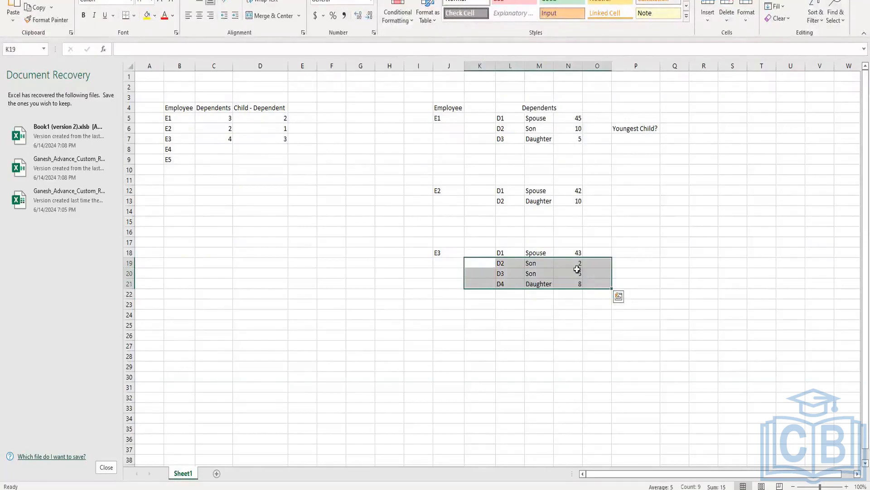
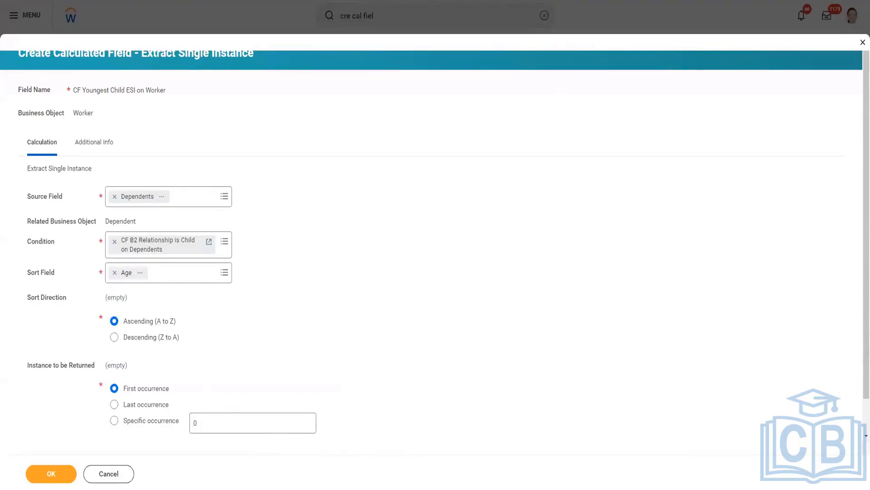
# Switch to the Excel sample table and check the ascending age order of E3's children, and which rows of E1 are children
pyautogui.moveTo(325, 483)
pyautogui.click(360, 435)
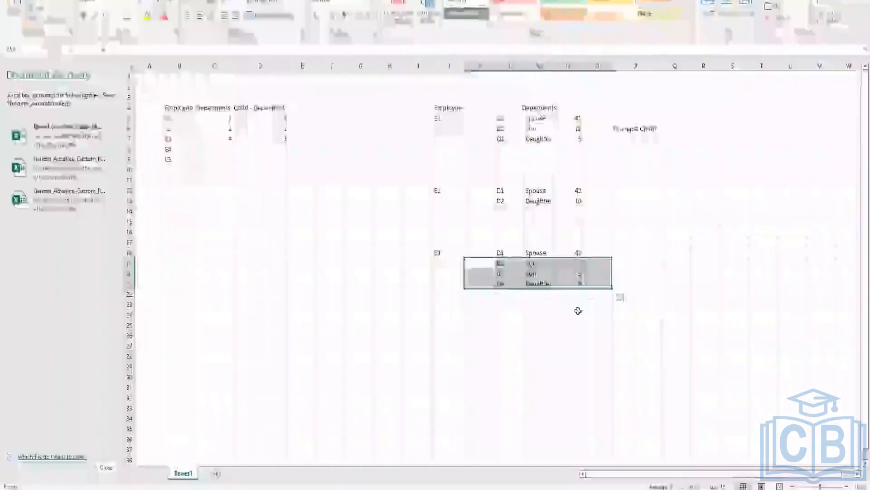
pyautogui.click(580, 263)
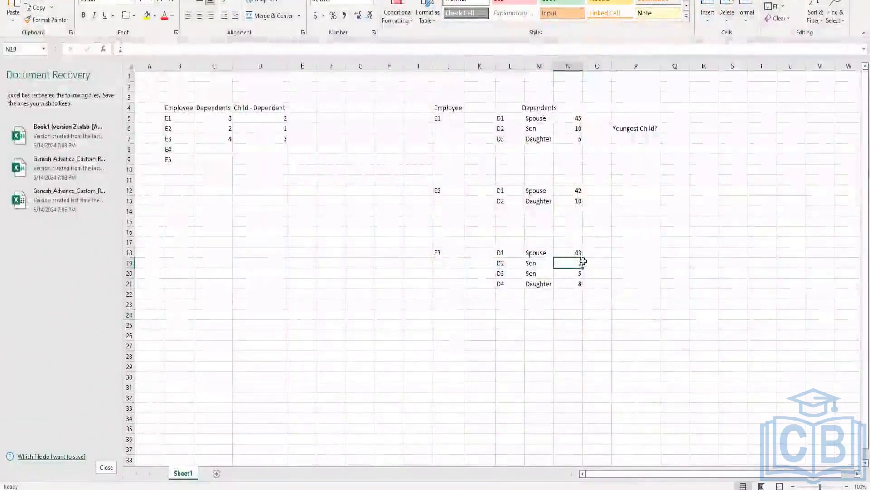
pyautogui.click(579, 273)
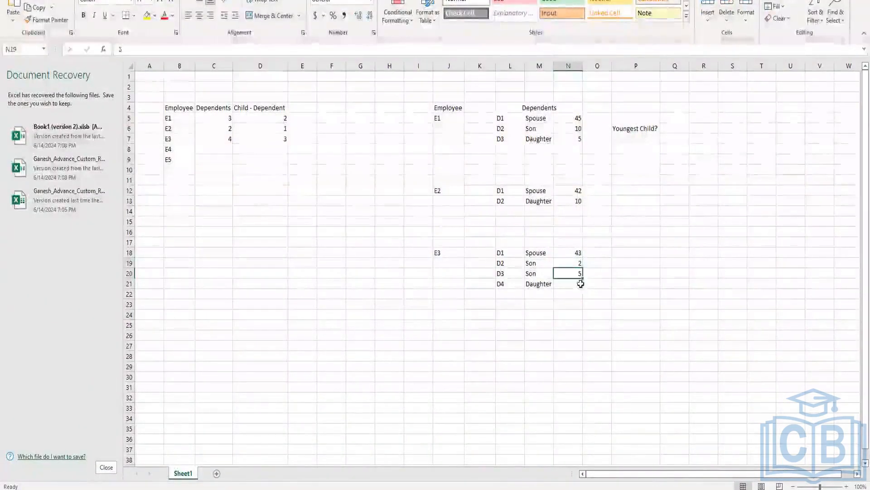
pyautogui.click(581, 284)
pyautogui.write('8')
pyautogui.press('Return')
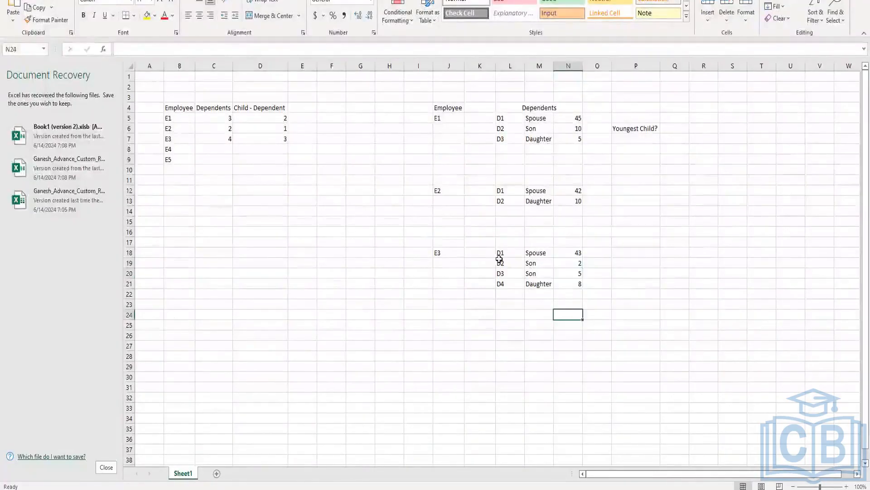
pyautogui.moveTo(492, 264); pyautogui.dragTo(588, 283)
pyautogui.click(533, 128)
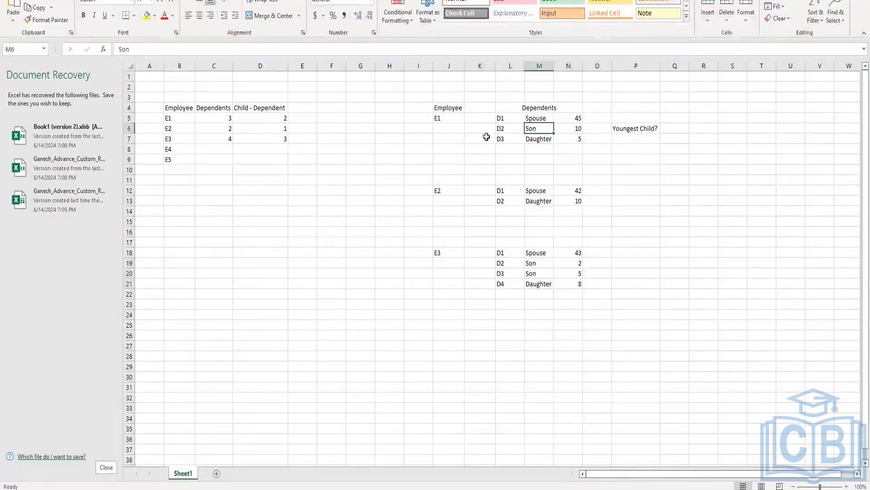
pyautogui.moveTo(480, 130); pyautogui.dragTo(584, 140)
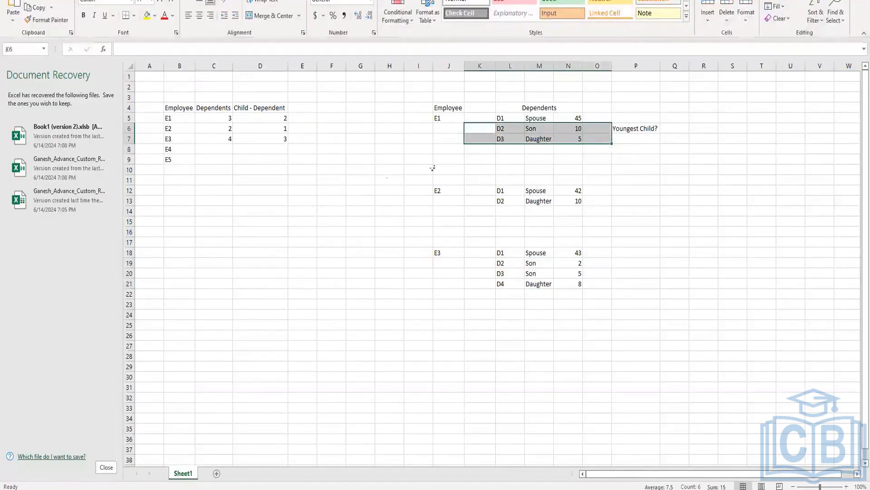
pyautogui.click(533, 156)
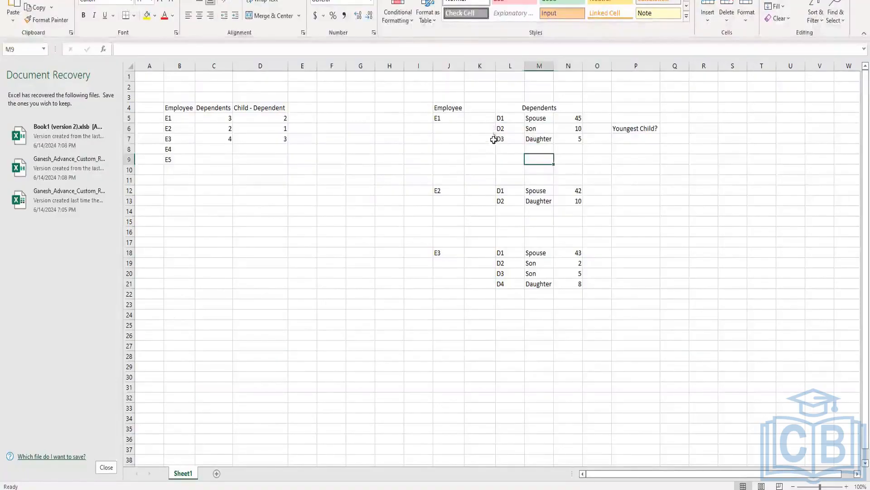
pyautogui.moveTo(483, 127); pyautogui.dragTo(592, 142)
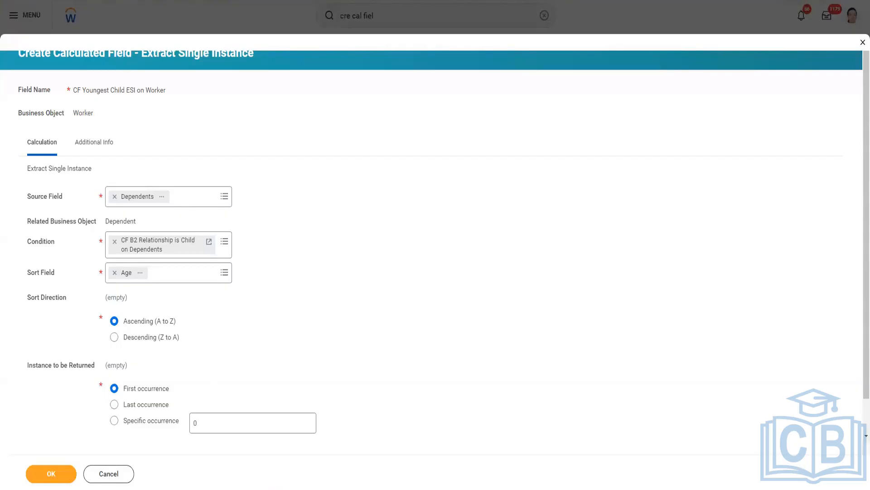
# In the Excel sample table, label E3's child rows as occurrences O1, O2 and O1 in cells P19 to P21
pyautogui.click(380, 456)
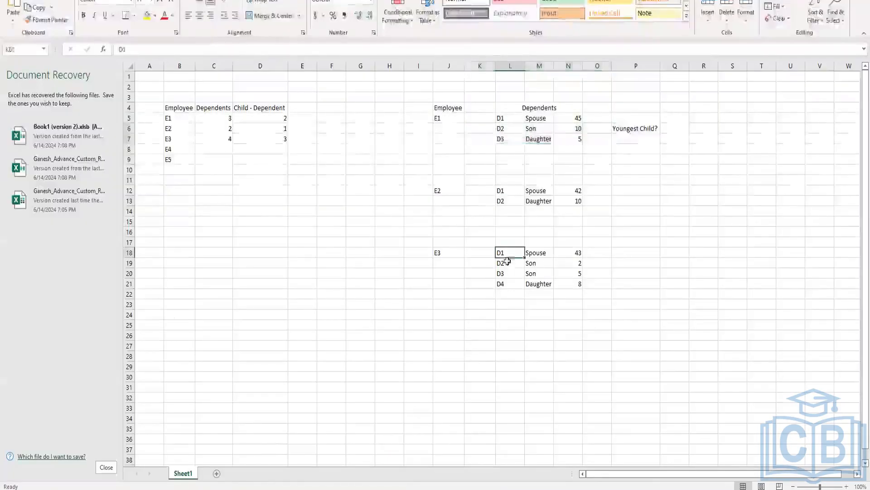
pyautogui.moveTo(476, 261); pyautogui.dragTo(585, 281)
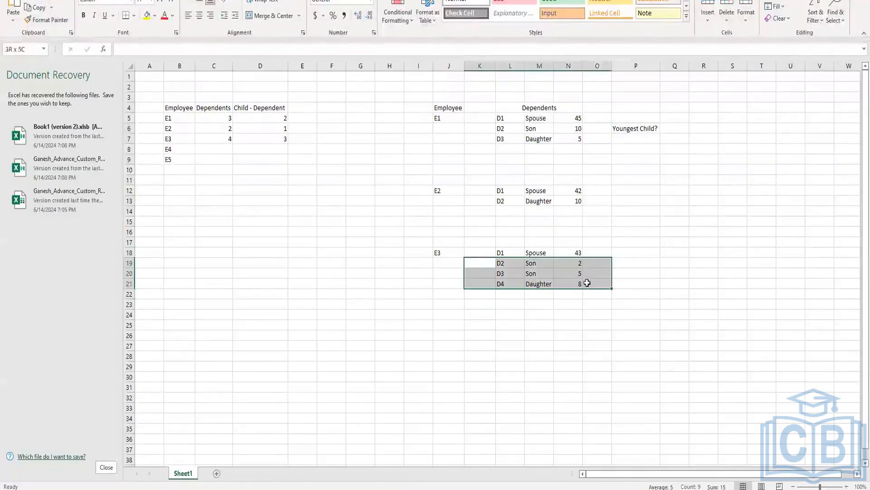
pyautogui.click(632, 266)
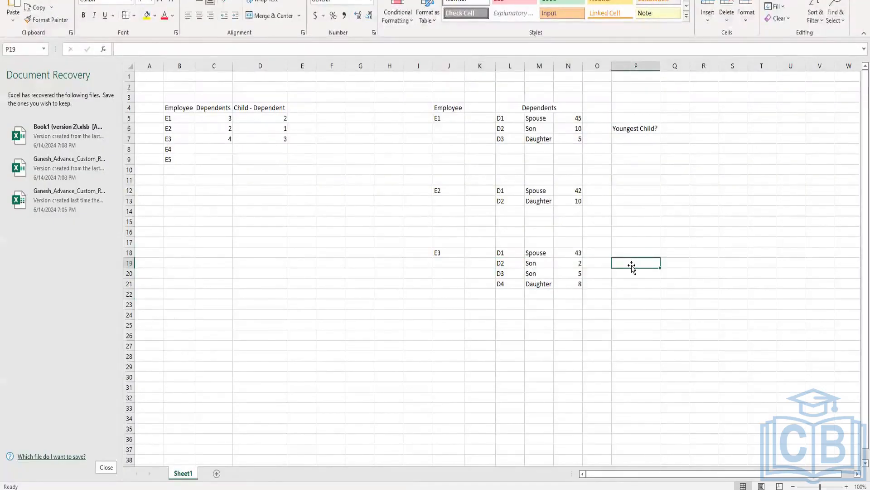
pyautogui.write('First')
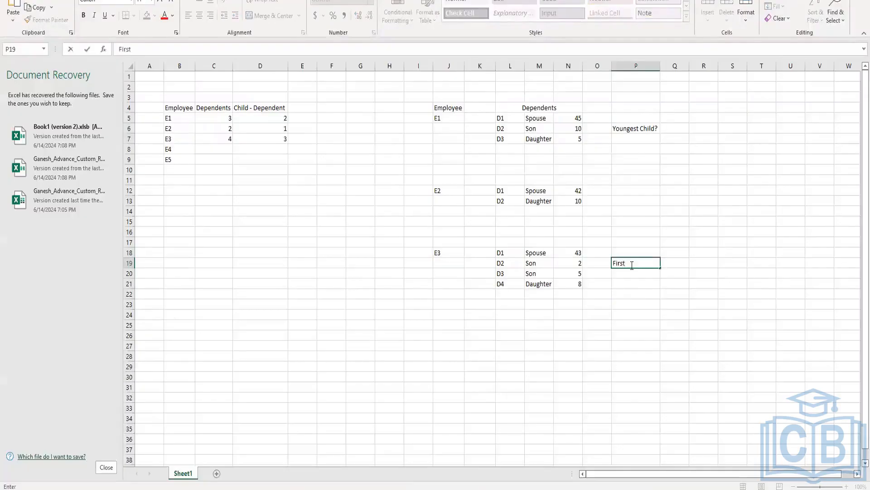
pyautogui.press('BackSpace')
pyautogui.press('BackSpace')
pyautogui.write('O1')
pyautogui.press('Return')
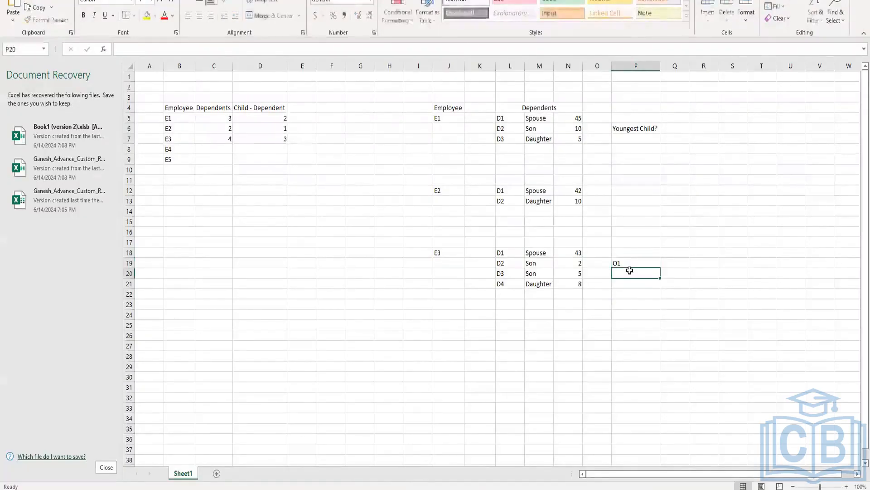
pyautogui.write('O1')
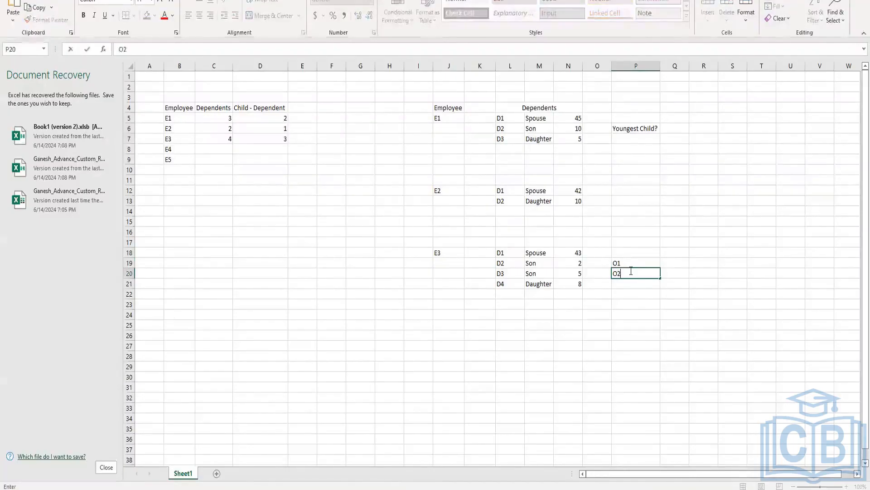
pyautogui.click(628, 287)
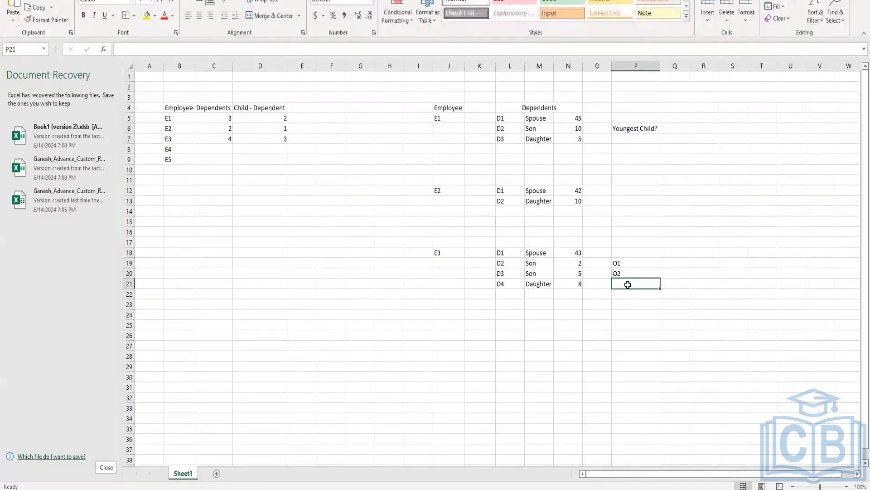
pyautogui.write('O1')
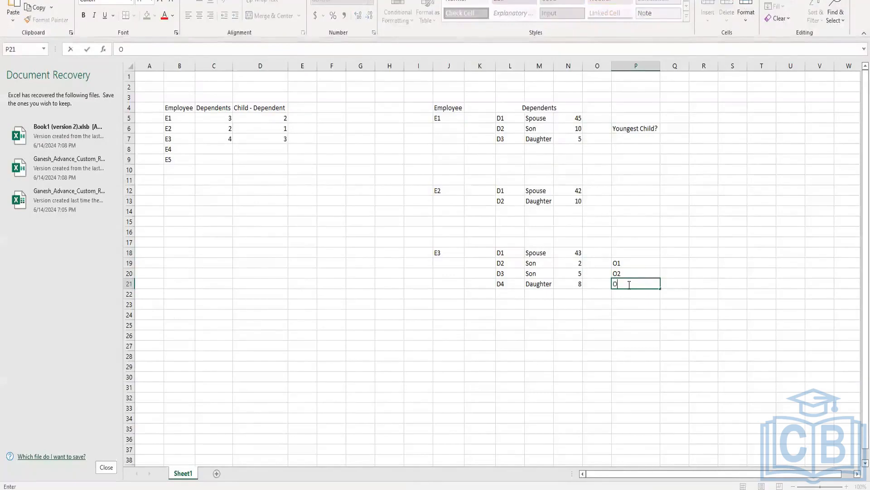
# Mark the occurrence beside E3's D2 as First in Q19 and the one beside D4 as Last in Q21
pyautogui.click(682, 262)
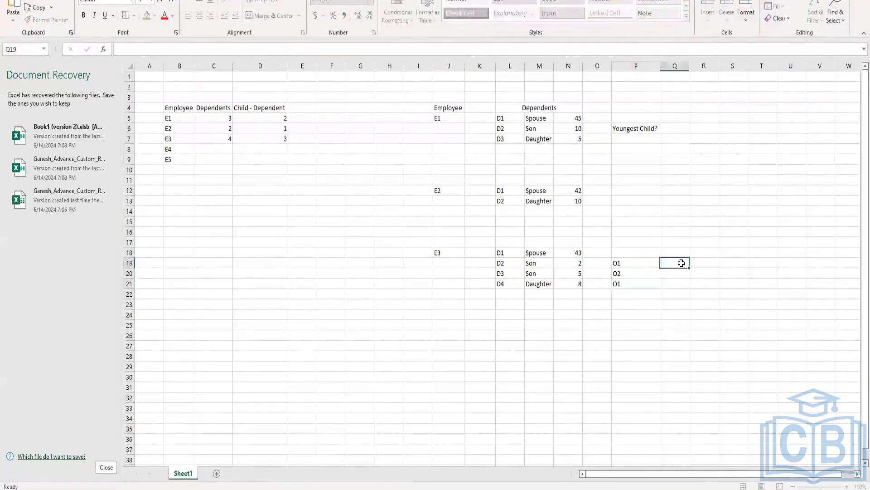
pyautogui.write('Fir')
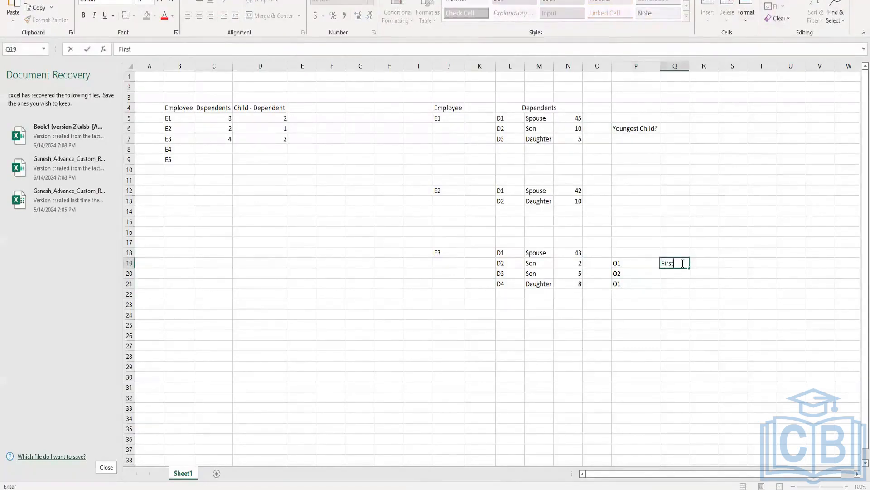
pyautogui.write('st')
pyautogui.click(674, 284)
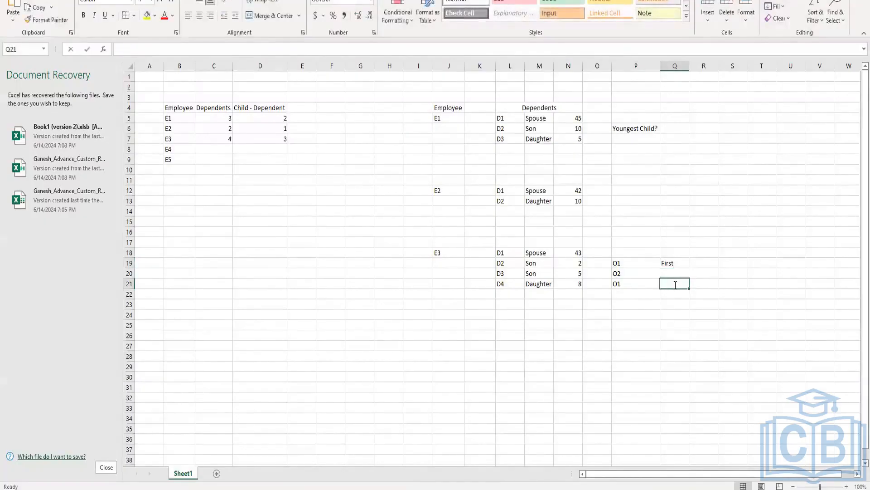
pyautogui.write('Last')
pyautogui.click(614, 276)
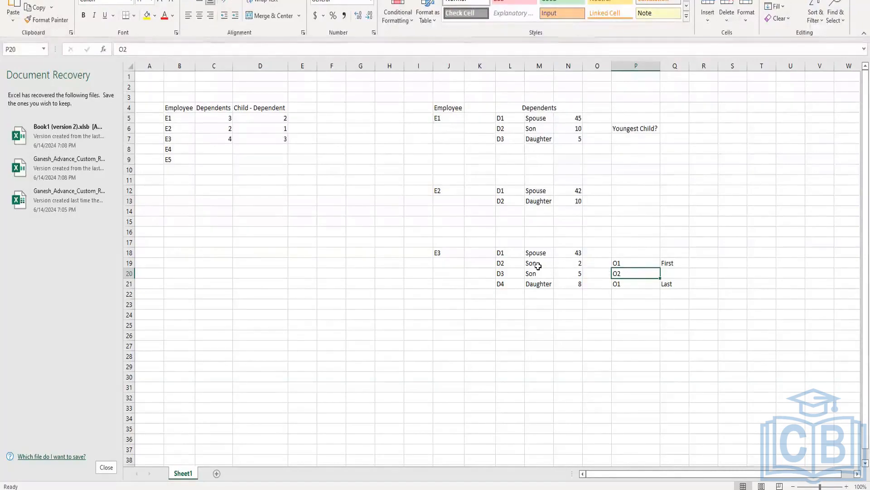
# Return to the Extract Single Instance field, keep ascending sorting, choose First occurrence as the instance returned, and save the field
pyautogui.click(504, 263)
pyautogui.moveTo(643, 259); pyautogui.dragTo(681, 262)
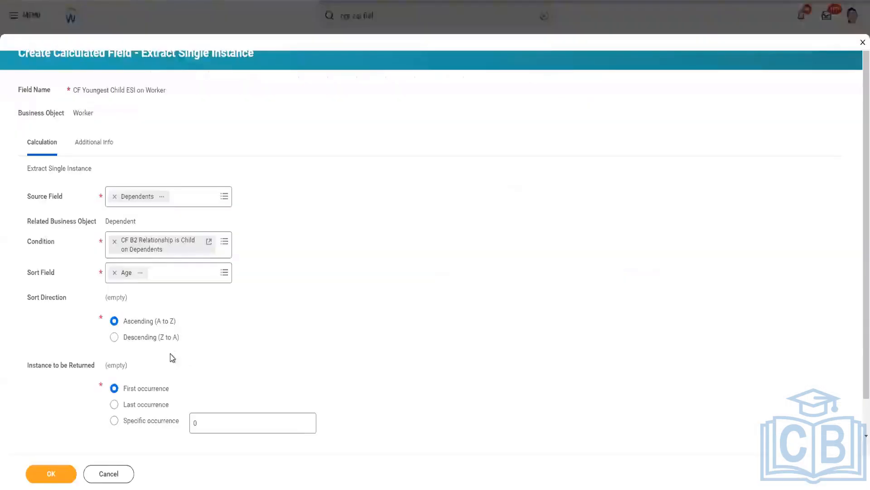
pyautogui.scroll(-1, 154, 360)
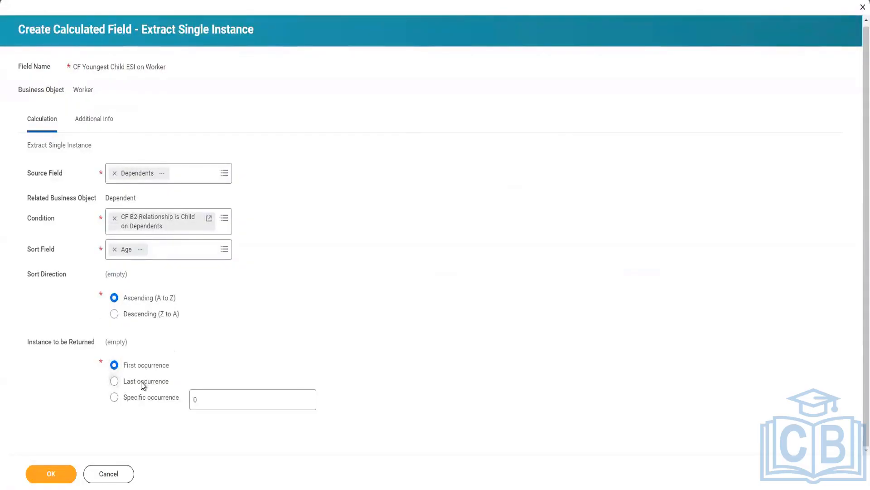
pyautogui.click(142, 382)
pyautogui.click(140, 366)
pyautogui.click(63, 473)
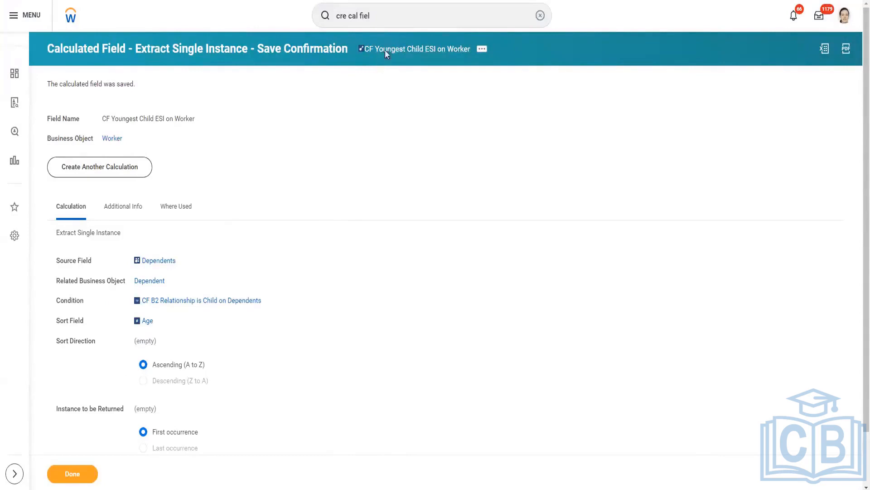
# Copy the name text of the saved CF Youngest Child ESI on Worker calculated field
pyautogui.rightClick(402, 55)
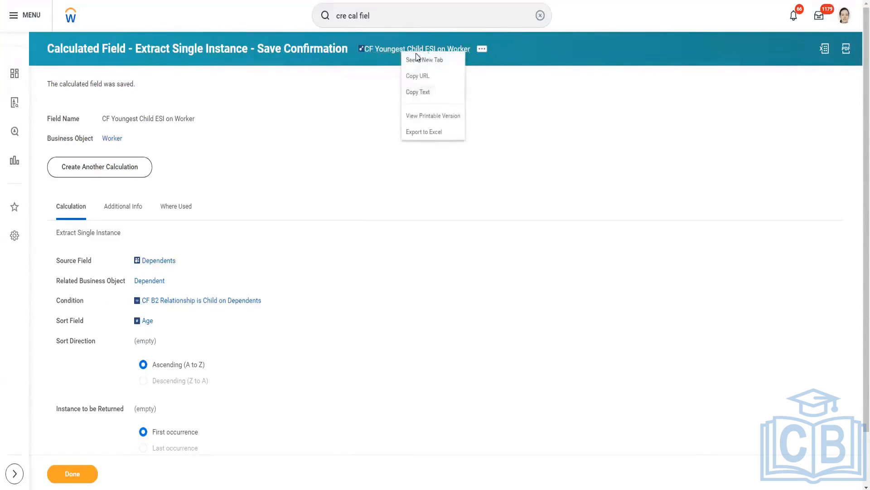
pyautogui.click(378, 62)
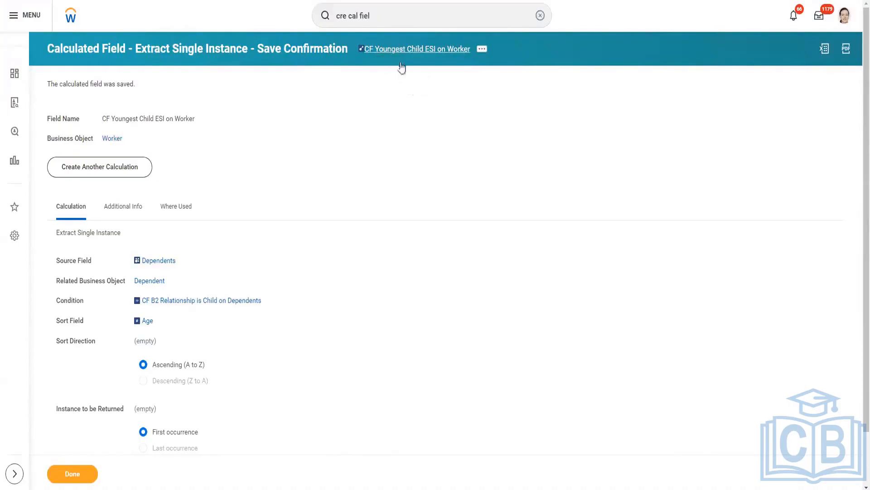
pyautogui.rightClick(412, 52)
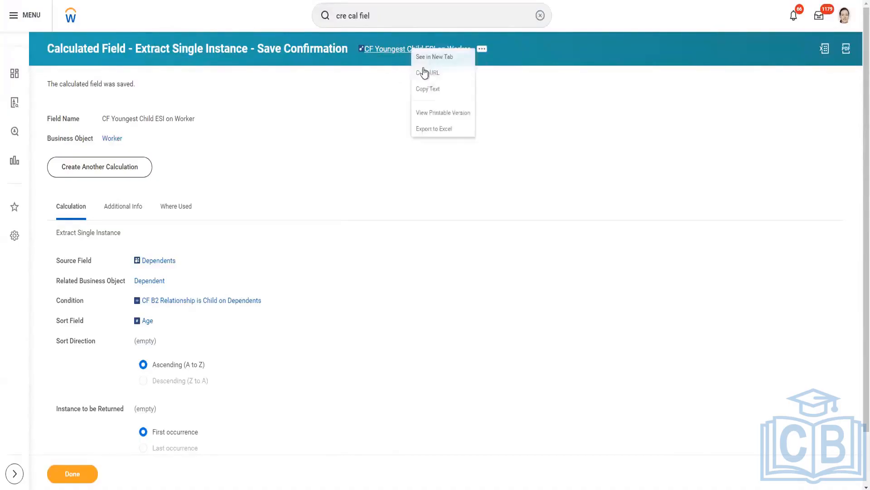
pyautogui.click(430, 91)
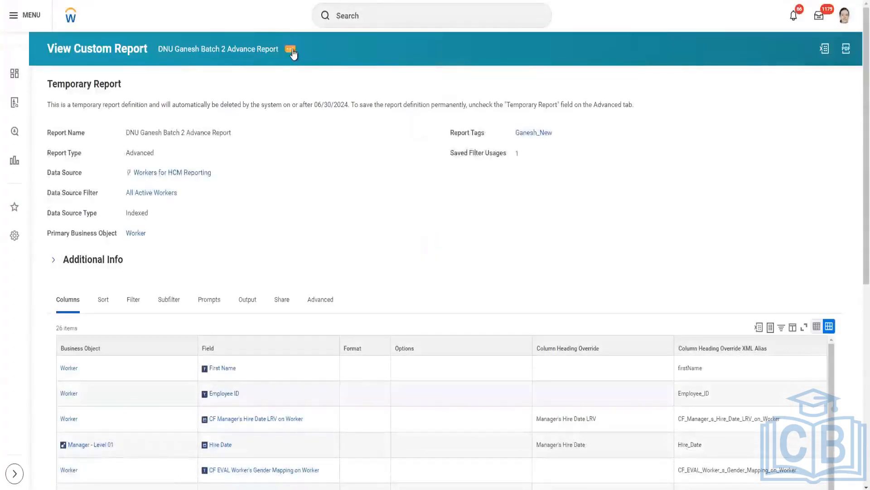
# Open the Batch 2 Advance custom report definition for editing
pyautogui.click(292, 50)
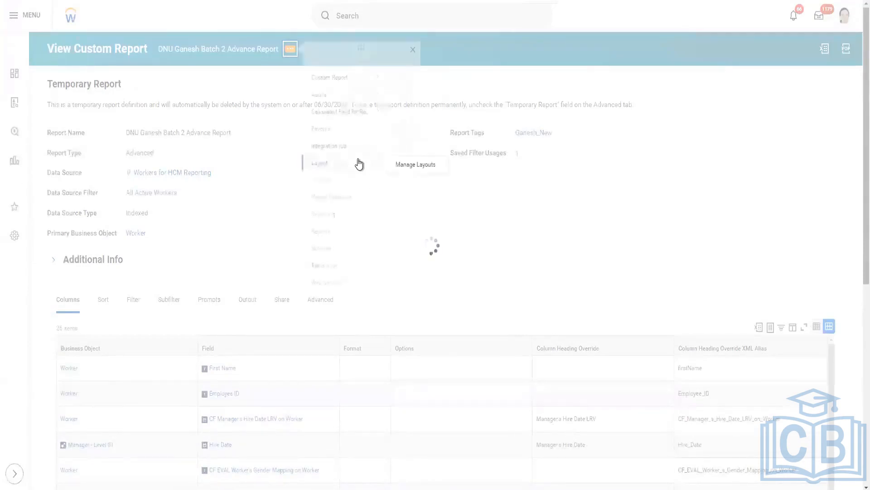
pyautogui.moveTo(353, 93)
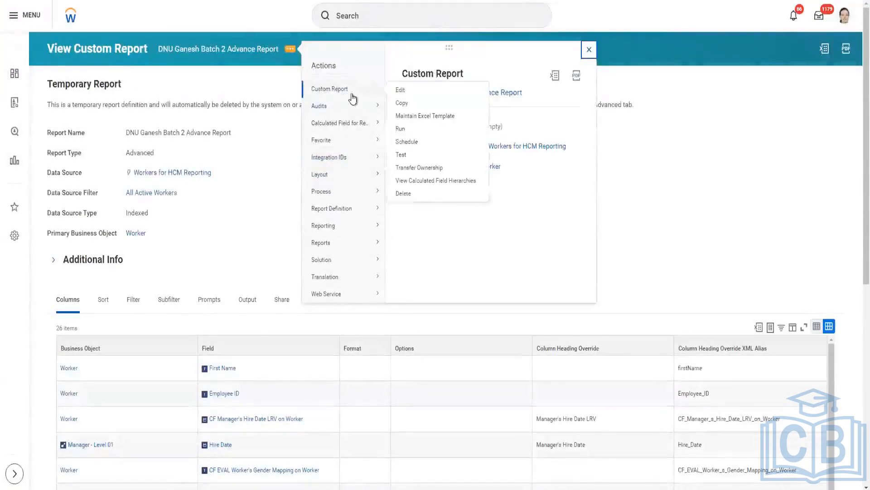
pyautogui.click(401, 93)
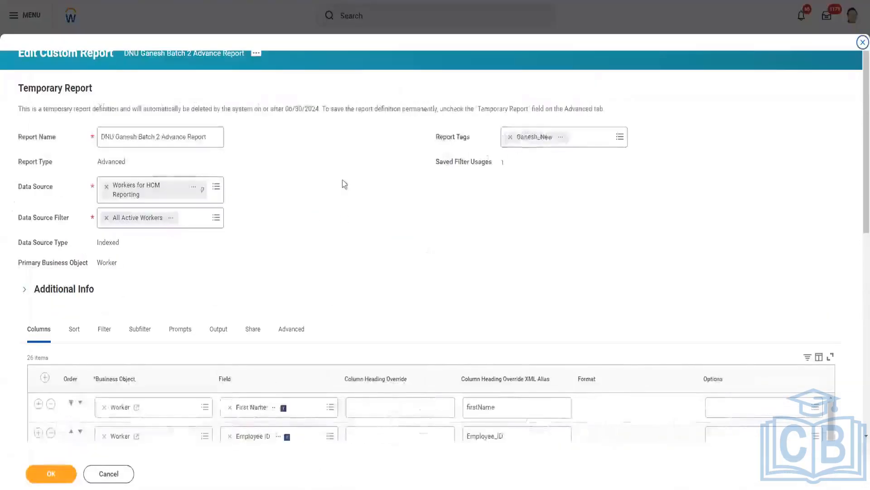
# Add a report column below Employee ID on the Worker object using the field CF Youngest Child ESI on Worker
pyautogui.scroll(-5, 335, 187)
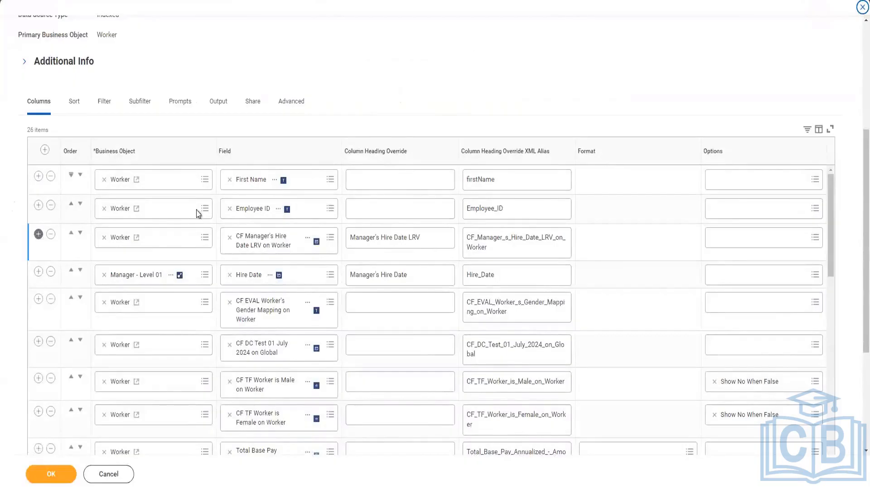
pyautogui.click(39, 205)
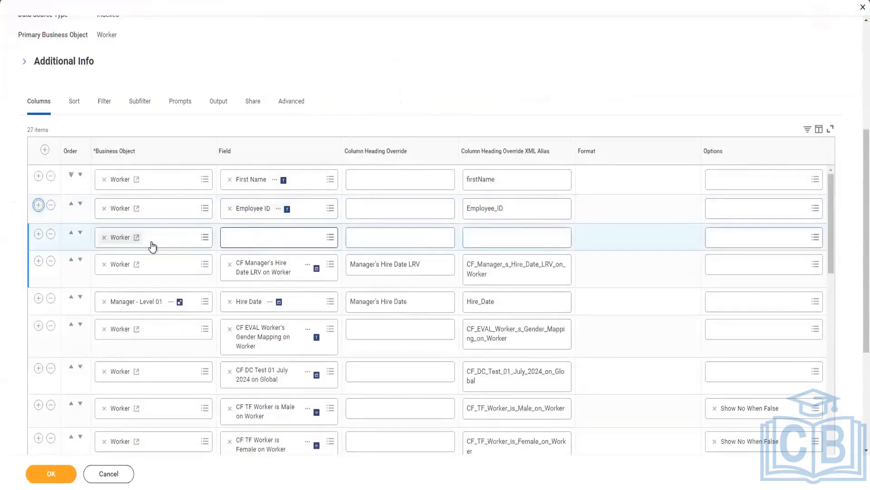
pyautogui.click(240, 238)
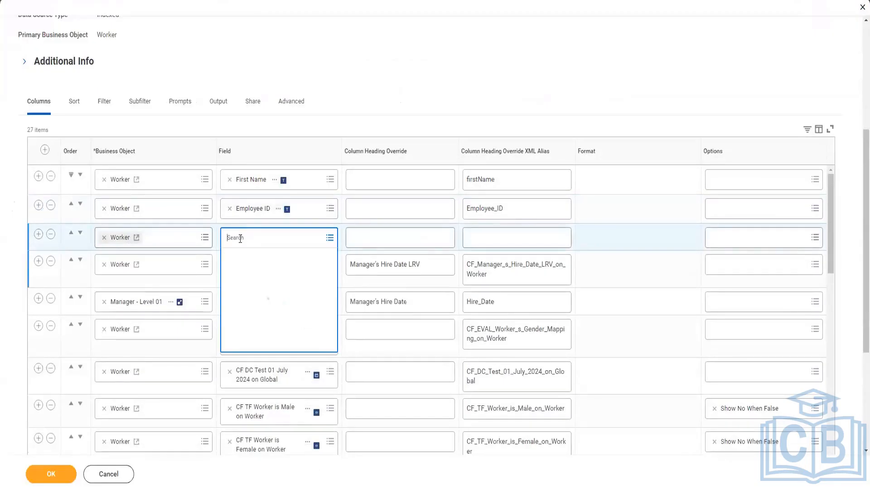
pyautogui.write('CF Youngest Child ESI on Worker')
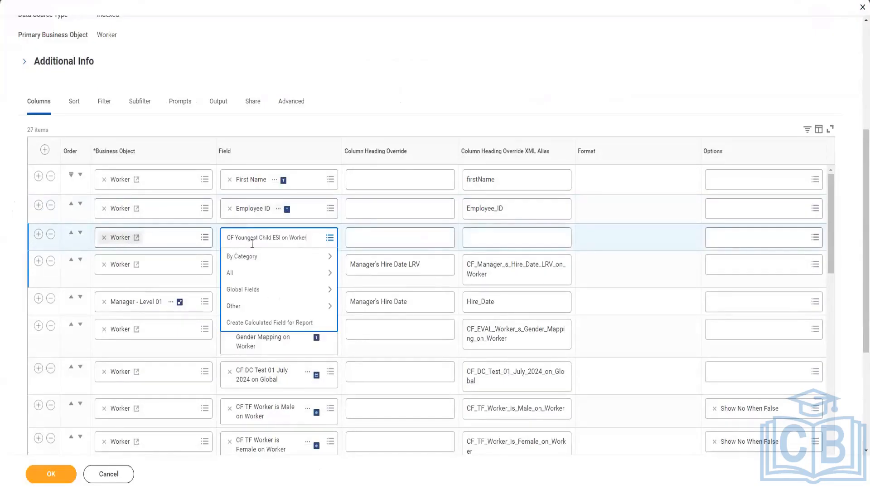
pyautogui.press('Return')
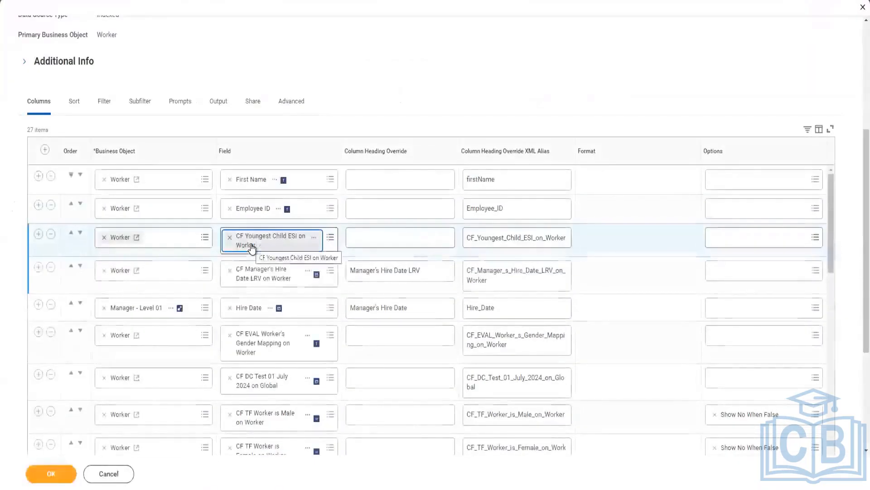
# Override the youngest child column's heading as ESI Single Instance, and add an Age column below it on the business object CF Youngest Child ESI on Worker
pyautogui.click(381, 238)
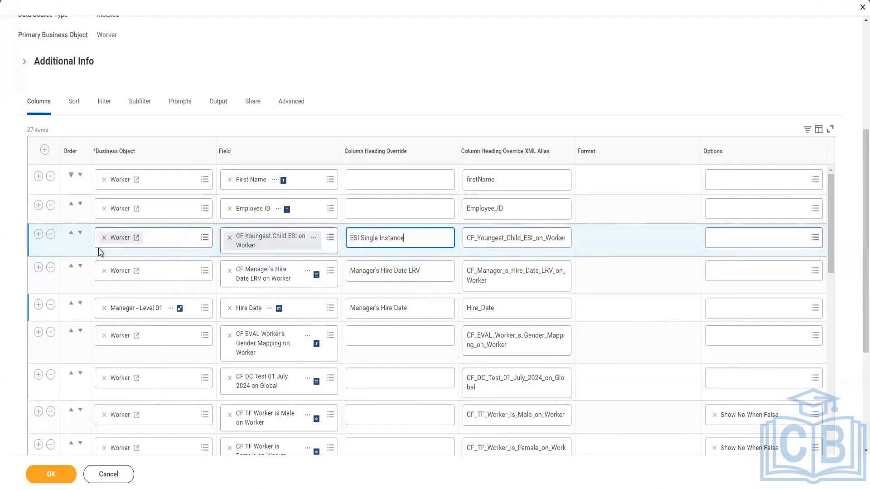
pyautogui.click(38, 234)
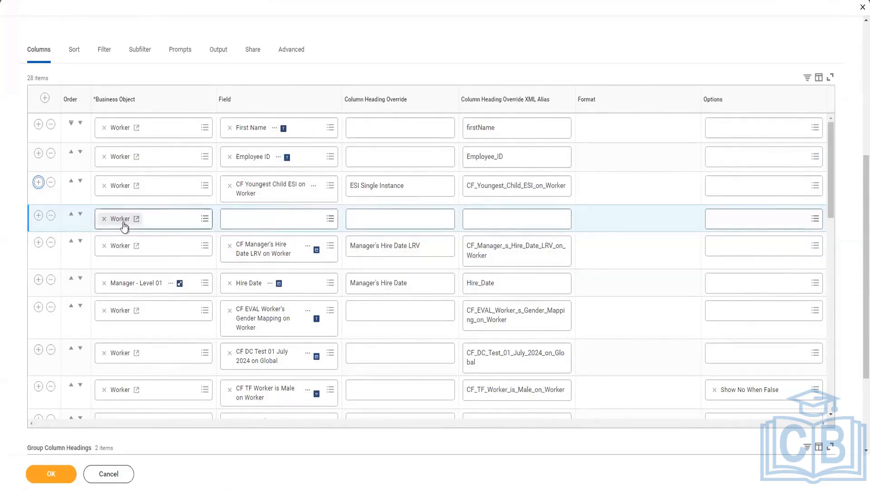
pyautogui.click(103, 219)
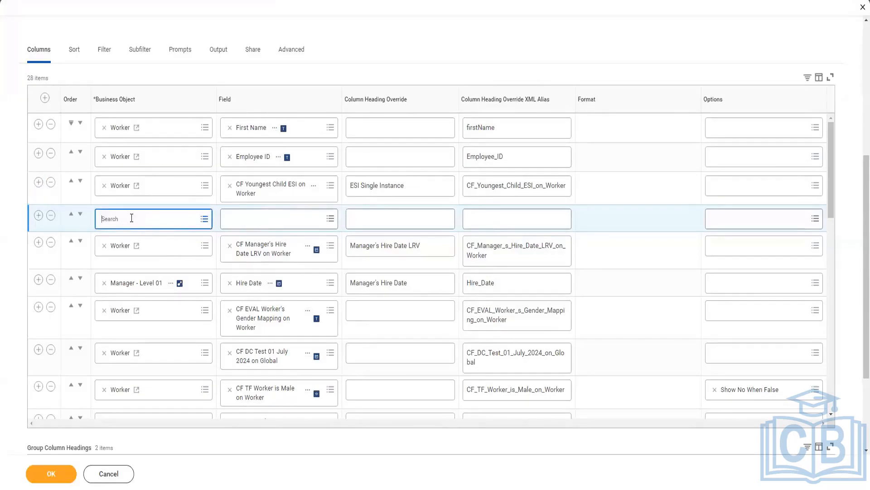
pyautogui.write('CF Youngest Child ESI on Worker')
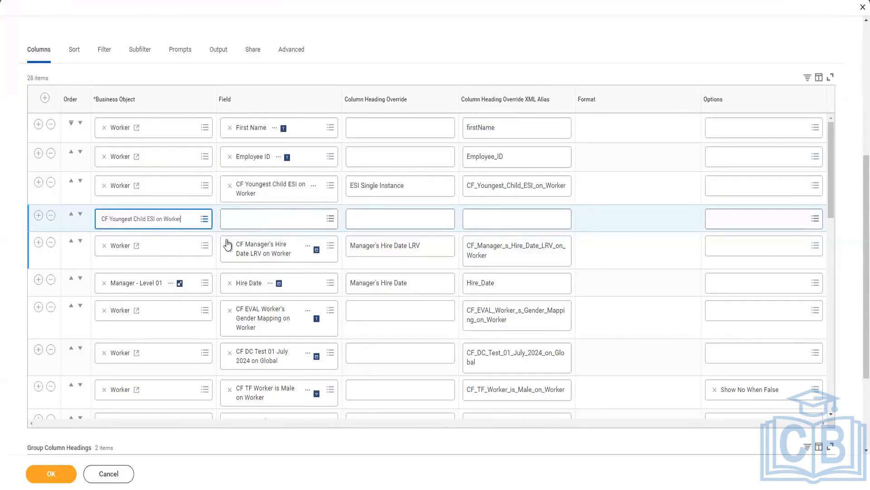
pyautogui.press('Return')
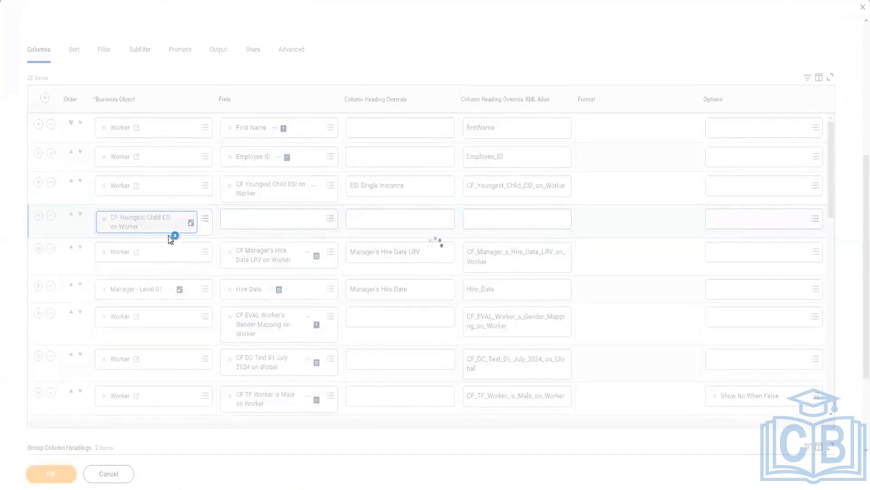
pyautogui.click(260, 220)
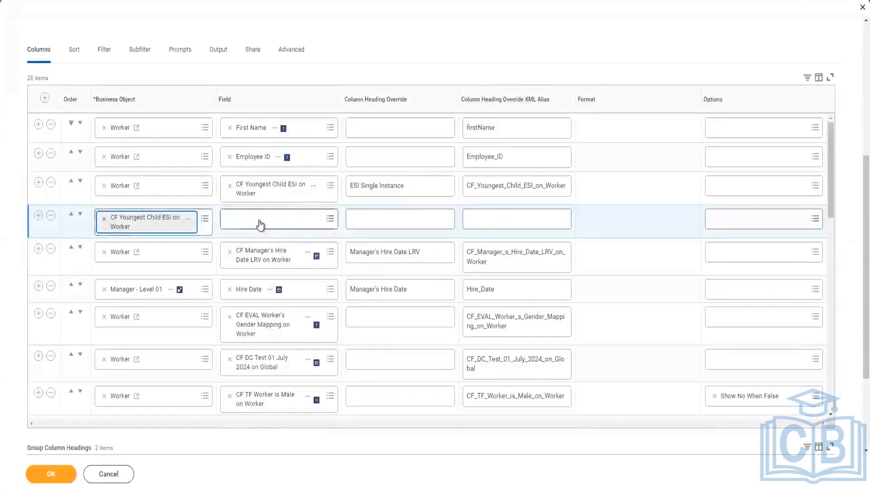
pyautogui.write('age')
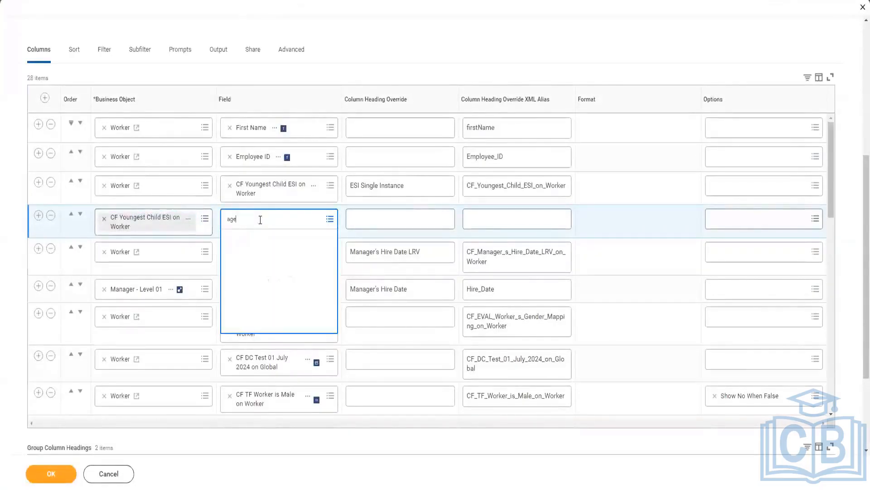
pyautogui.press('Return')
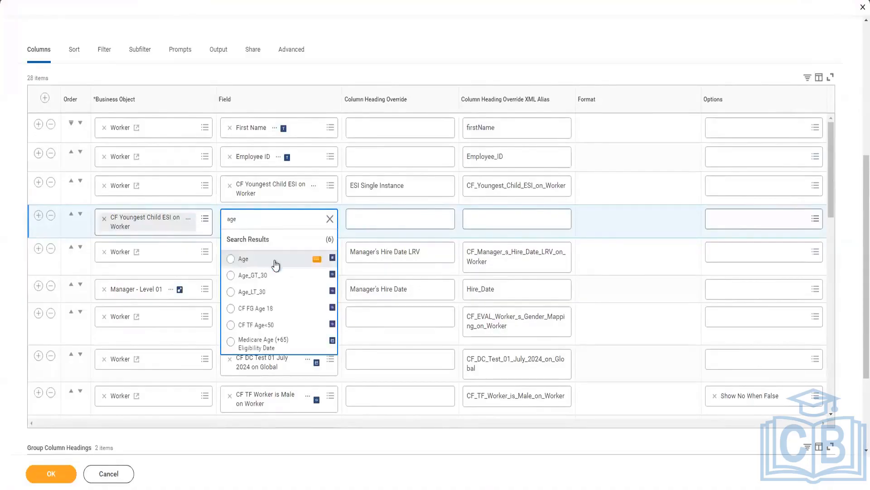
pyautogui.click(276, 259)
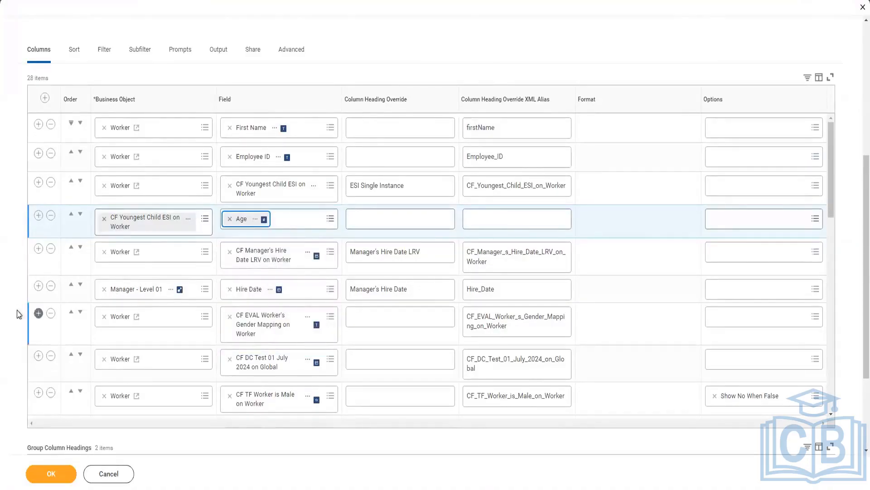
# Add a group column heading row for CF Youngest Child ESI on Worker with an empty heading, and save the report definition despite the alerts
pyautogui.scroll(-3, 18, 311)
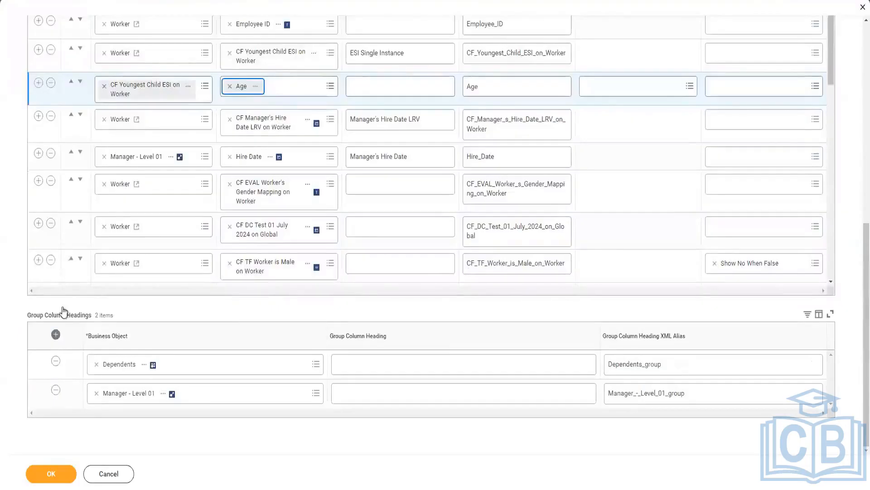
pyautogui.click(56, 335)
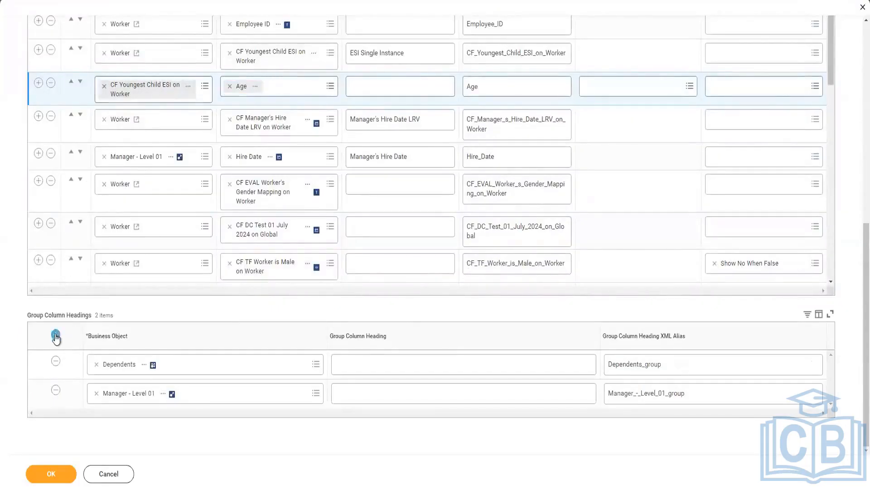
pyautogui.click(152, 363)
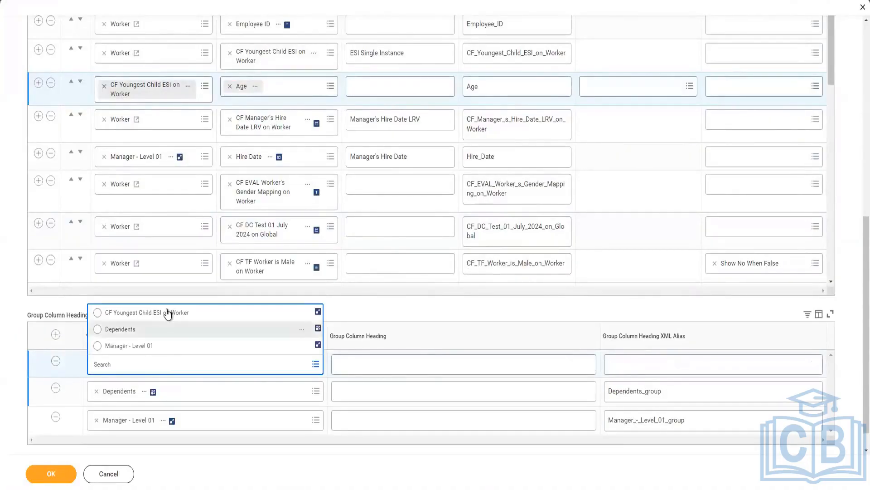
pyautogui.click(168, 311)
pyautogui.click(50, 473)
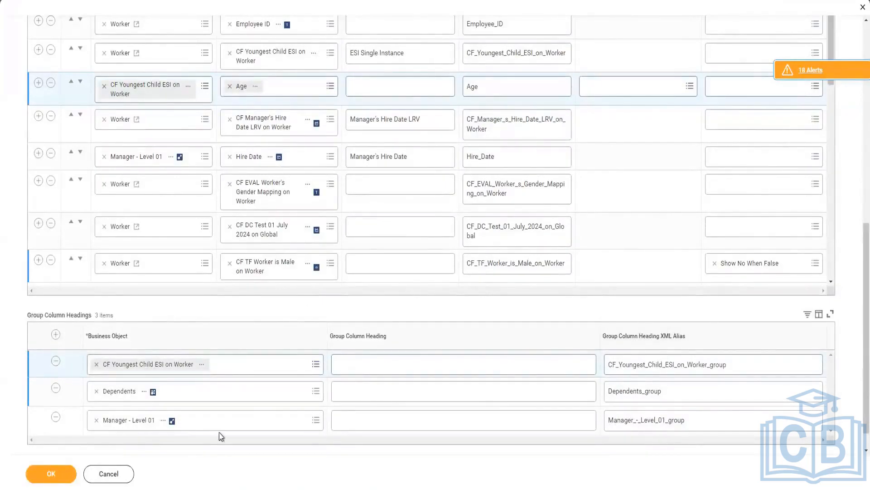
pyautogui.click(59, 473)
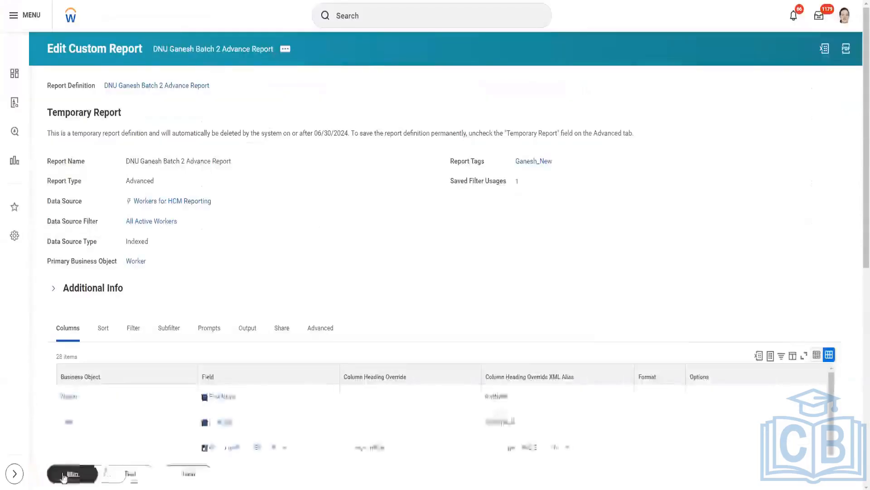
# Run the report using the saved filter for the gender prompt
pyautogui.click(63, 475)
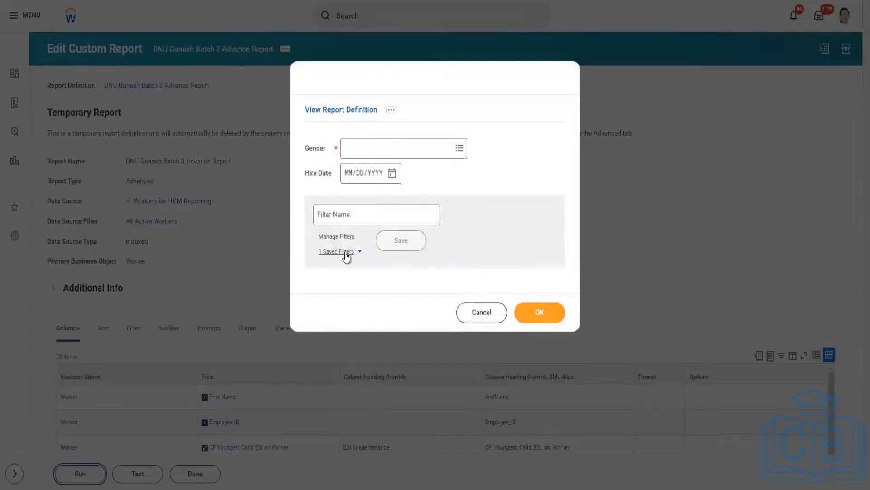
pyautogui.click(345, 252)
pyautogui.click(362, 282)
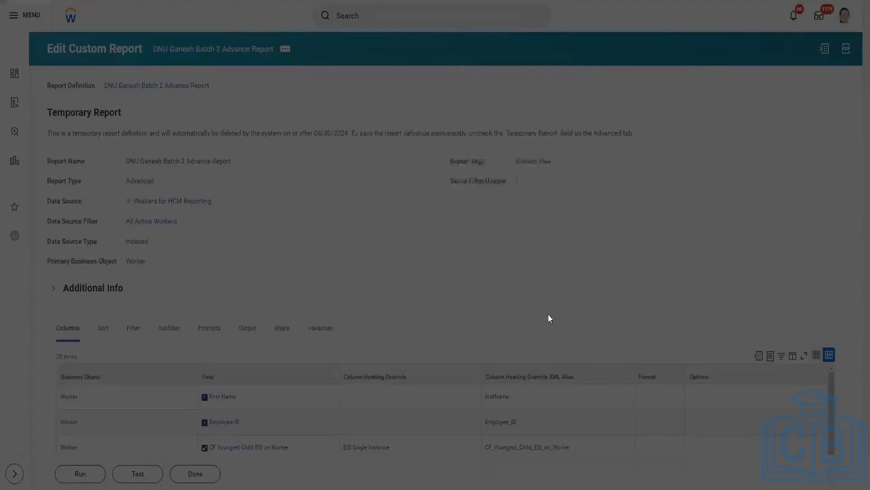
pyautogui.click(548, 347)
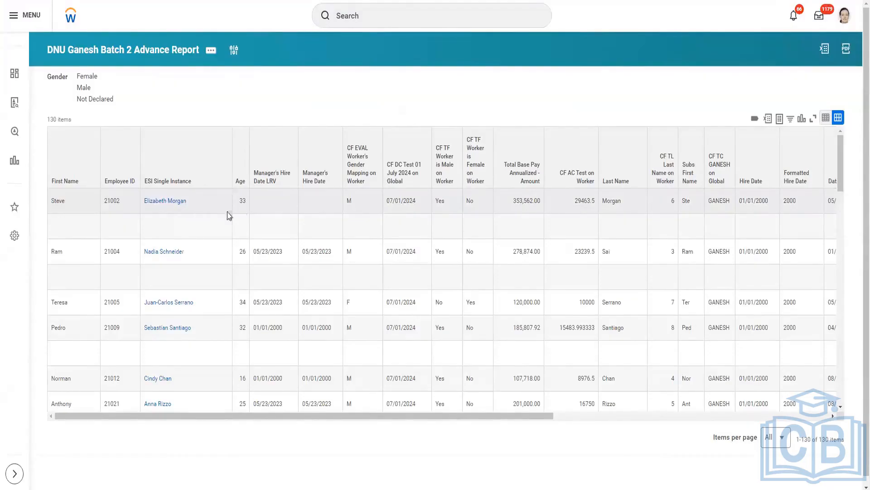
# Look up the worker from the report's first row by employee ID and view the beneficiaries listed under their benefits
pyautogui.doubleClick(112, 201)
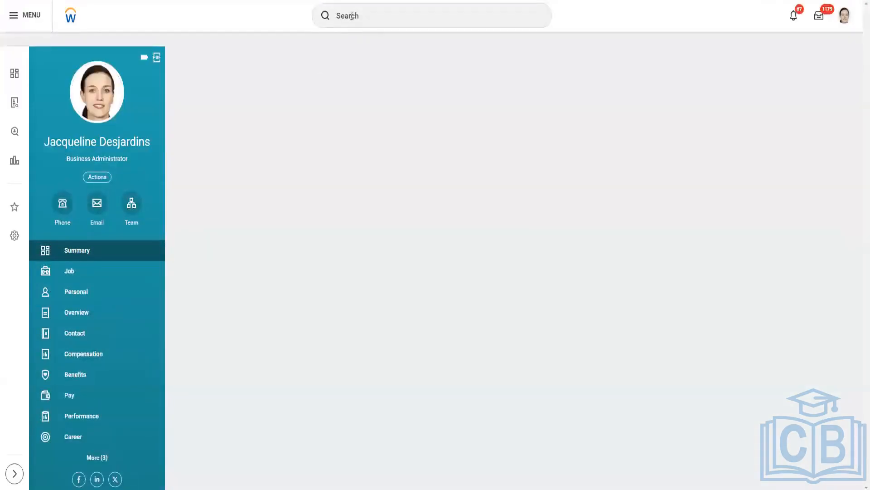
pyautogui.click(352, 17)
pyautogui.write('21002')
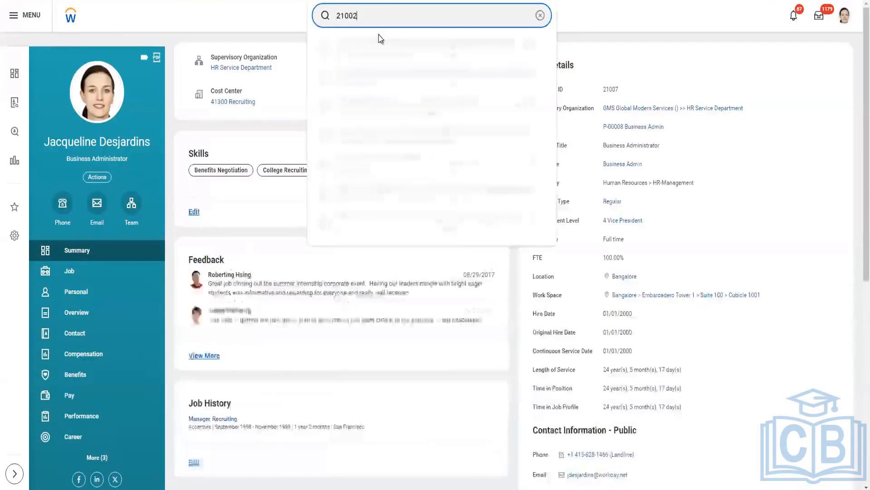
pyautogui.click(389, 54)
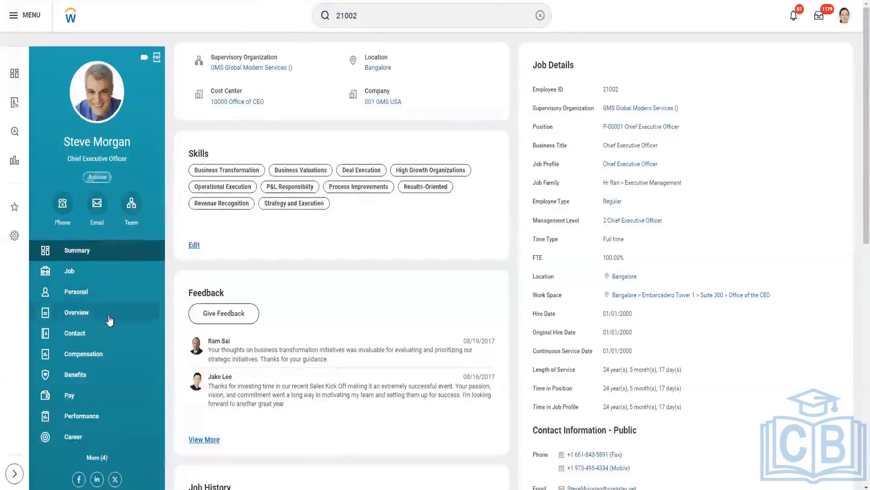
pyautogui.scroll(-3, 107, 354)
pyautogui.click(97, 371)
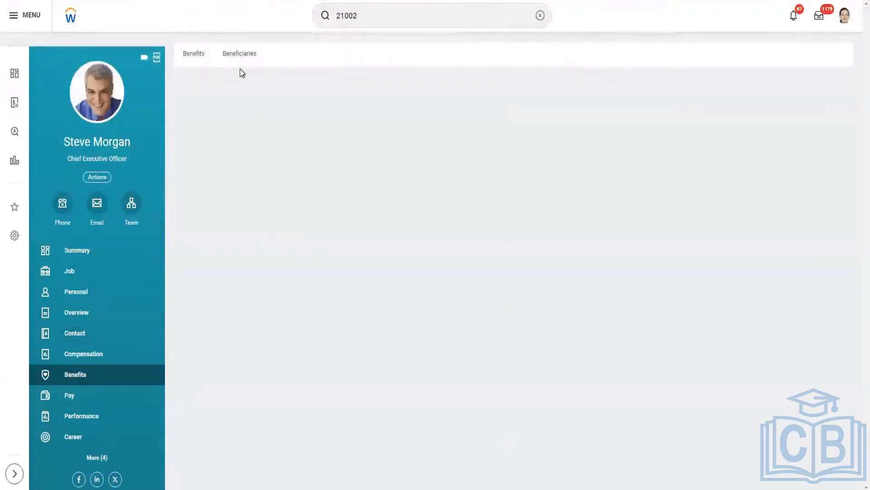
pyautogui.click(240, 58)
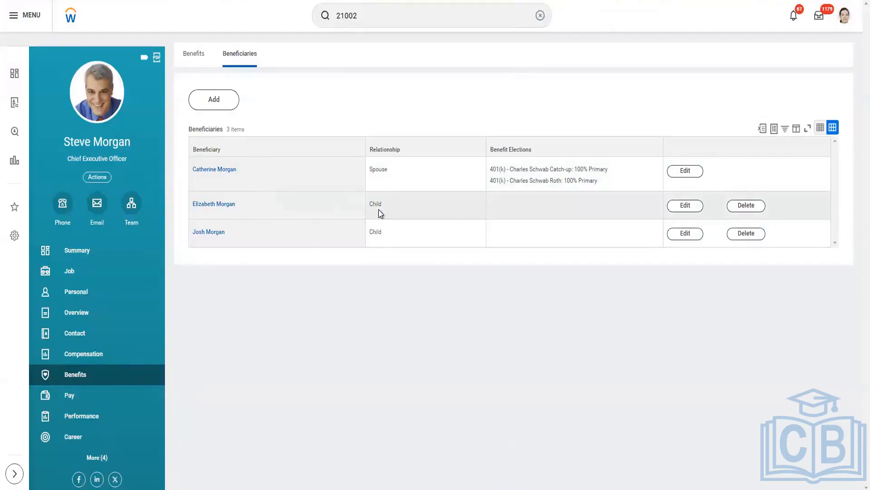
# Open each of the two child beneficiaries' details separately and compare their ages to check which child is the youngest
pyautogui.rightClick(216, 206)
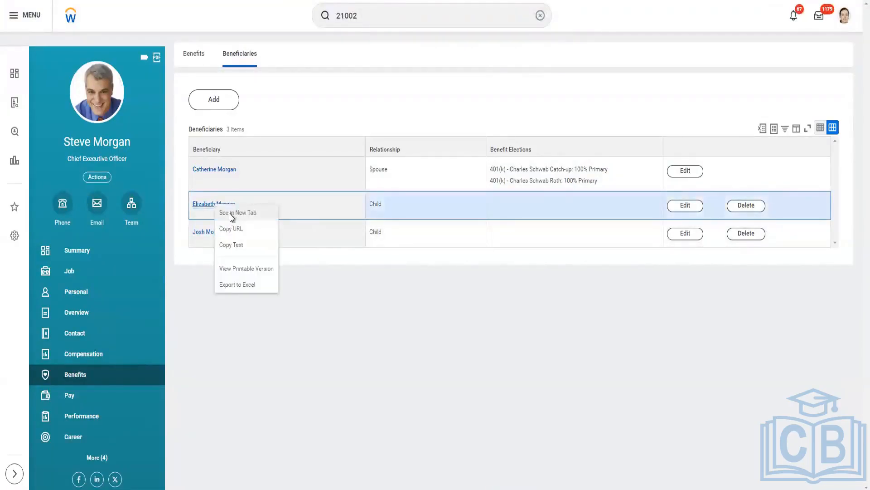
pyautogui.click(232, 213)
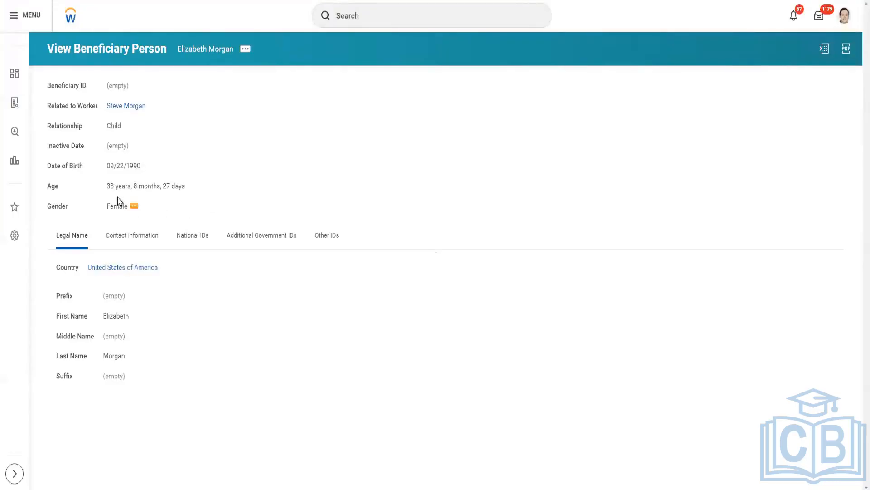
pyautogui.moveTo(108, 188); pyautogui.dragTo(164, 192)
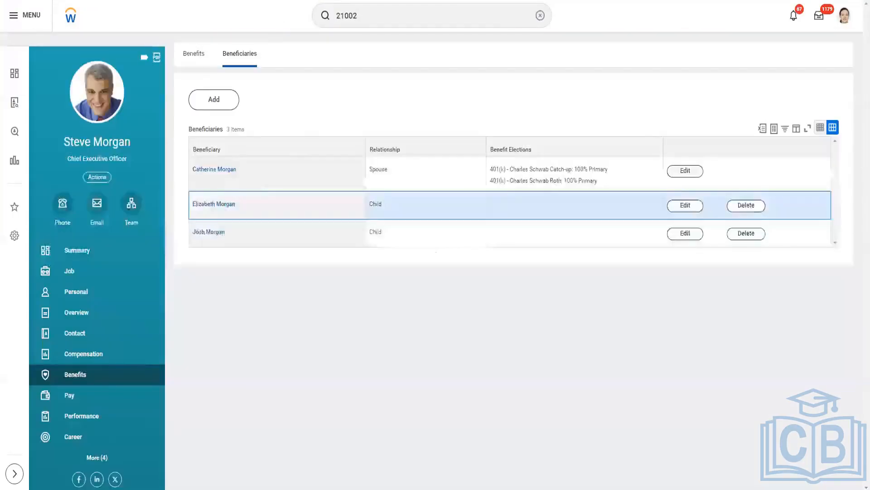
pyautogui.rightClick(227, 236)
pyautogui.click(229, 240)
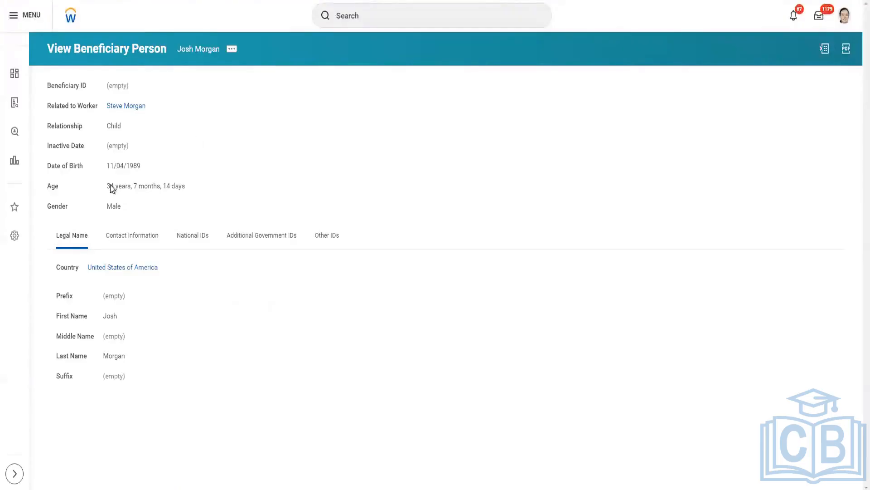
pyautogui.moveTo(107, 187); pyautogui.dragTo(181, 199)
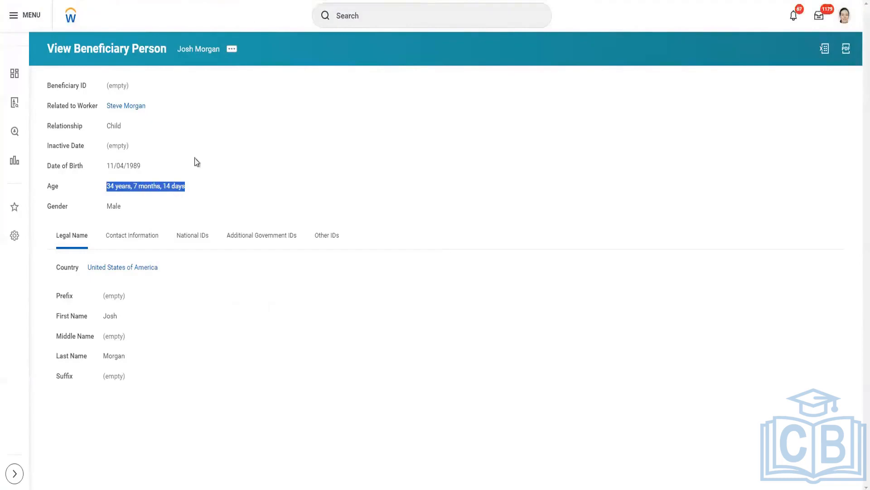
pyautogui.hotkey('alt', 'Left')
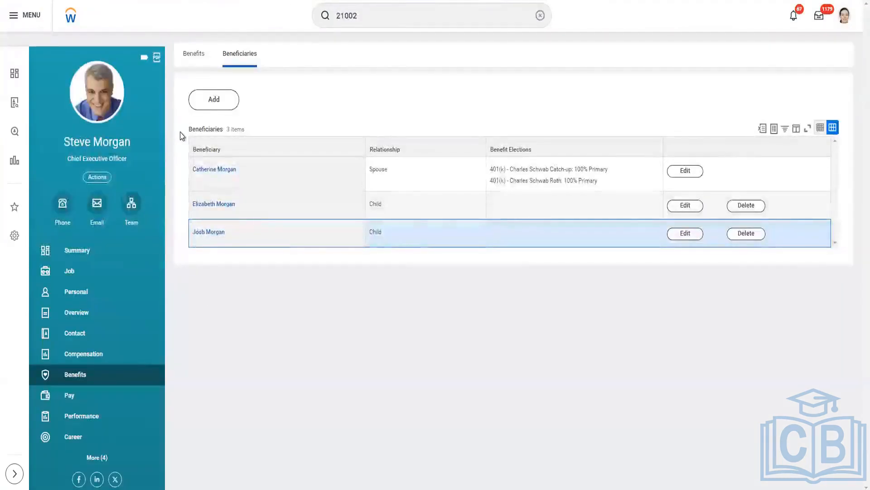
pyautogui.moveTo(180, 129); pyautogui.dragTo(270, 236)
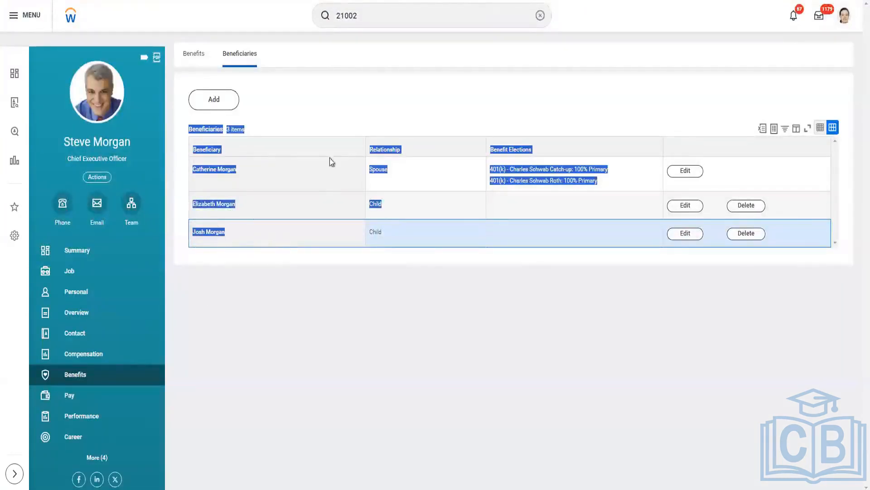
pyautogui.click(349, 117)
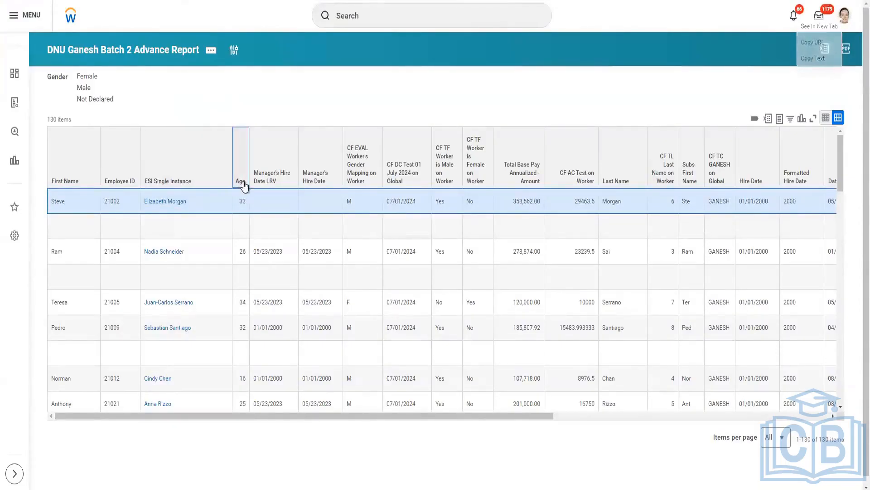
pyautogui.click(241, 183)
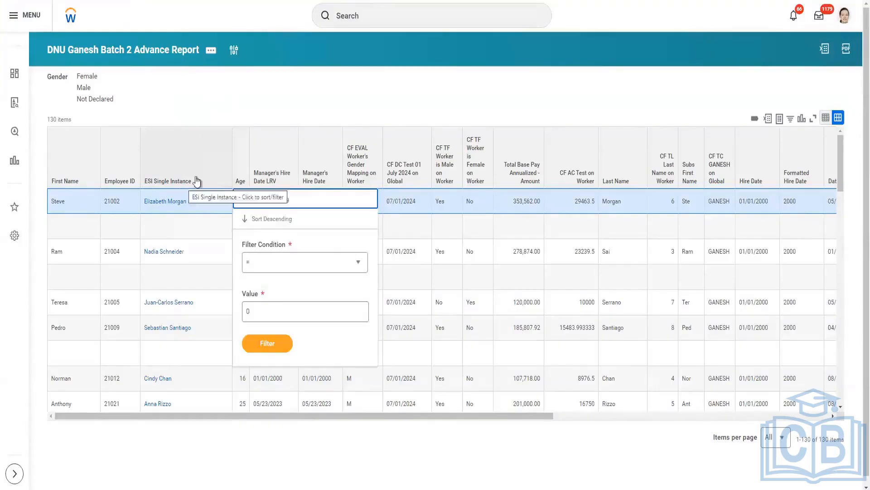
pyautogui.click(320, 101)
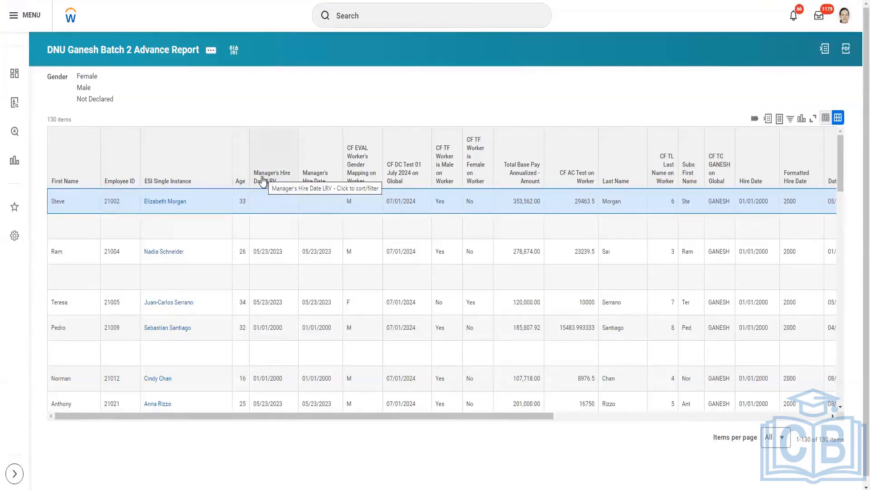
pyautogui.click(158, 185)
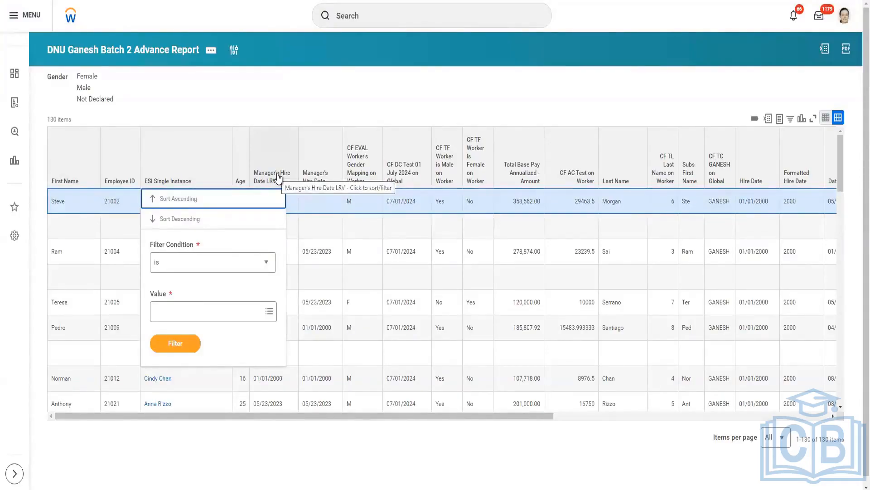
pyautogui.click(388, 201)
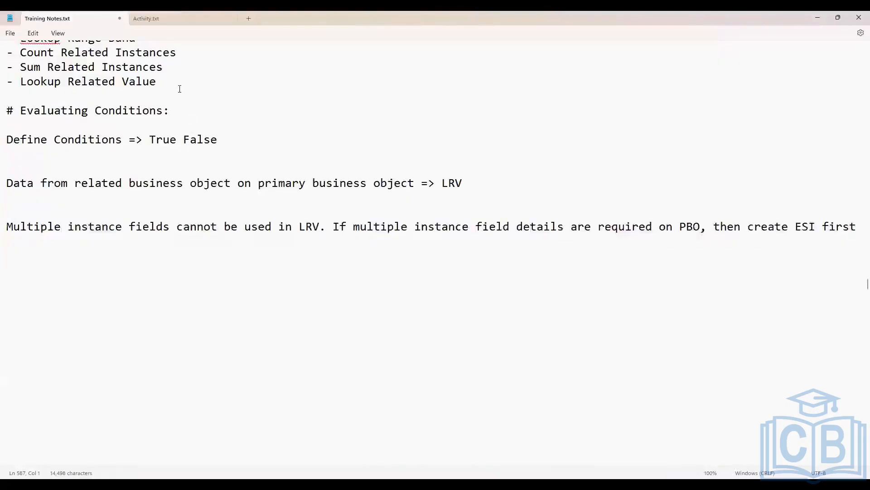
# Add the bullet "Extract Single Instance" below "Lookup Related Value" in Training Notes.txt
pyautogui.click(178, 85)
pyautogui.press('Return')
pyautogui.write('-')
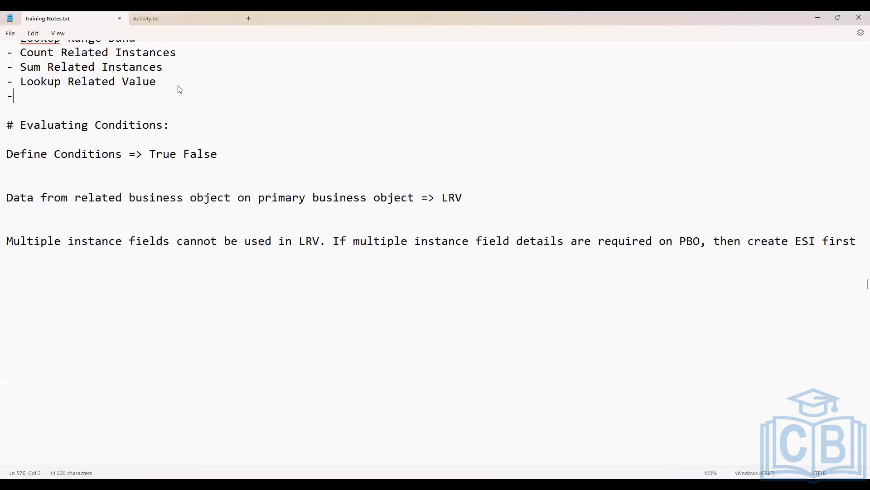
pyautogui.write(' Extract Single Instance')
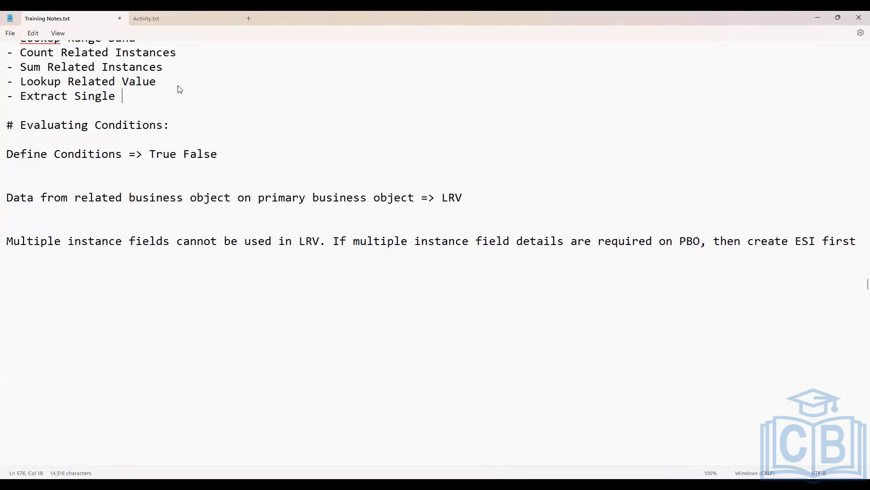
# Add the bullet "Extract Multi Instance" below "Extract Single Instance" in the training notes
pyautogui.press('Return')
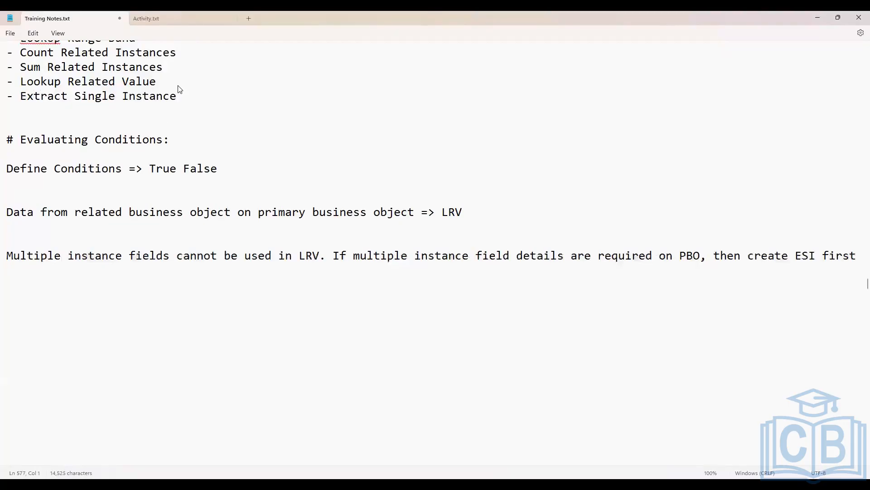
pyautogui.write('- Extract Multip')
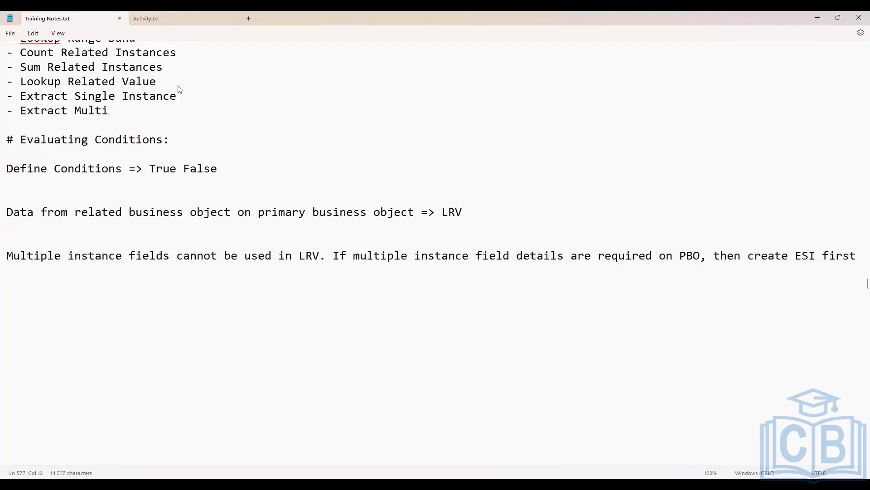
pyautogui.press('BackSpace')
pyautogui.press('BackSpace')
pyautogui.write('Instance')
pyautogui.scroll(5, 169, 166)
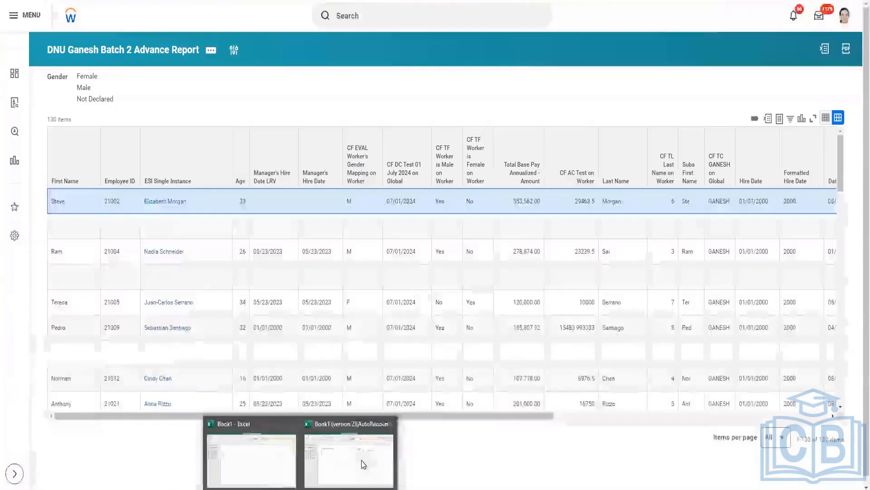
# Switch to the recovered Excel workbook and examine employee E1's dependents, singling out the son and daughter rows
pyautogui.click(358, 456)
pyautogui.moveTo(224, 153); pyautogui.dragTo(227, 157)
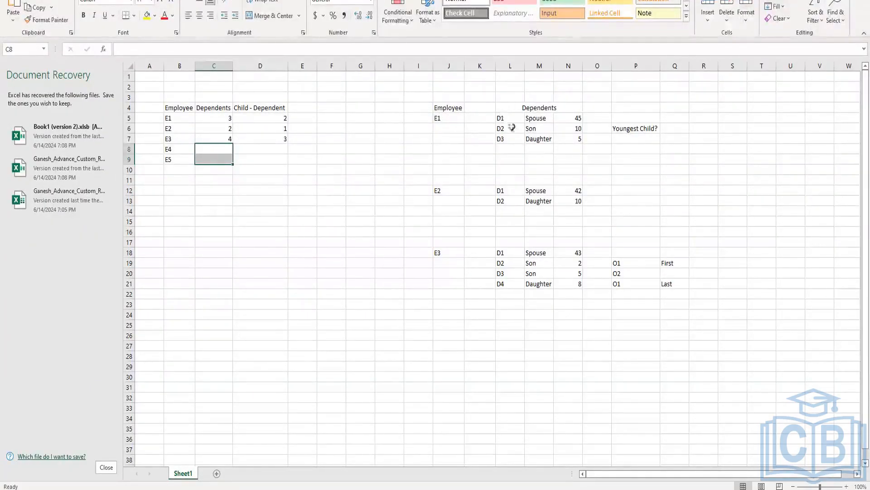
pyautogui.moveTo(504, 118); pyautogui.dragTo(620, 140)
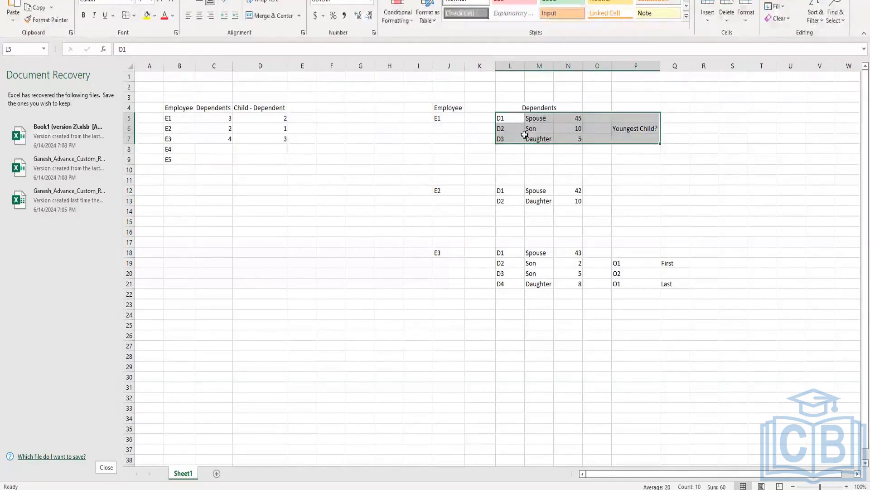
pyautogui.click(501, 137)
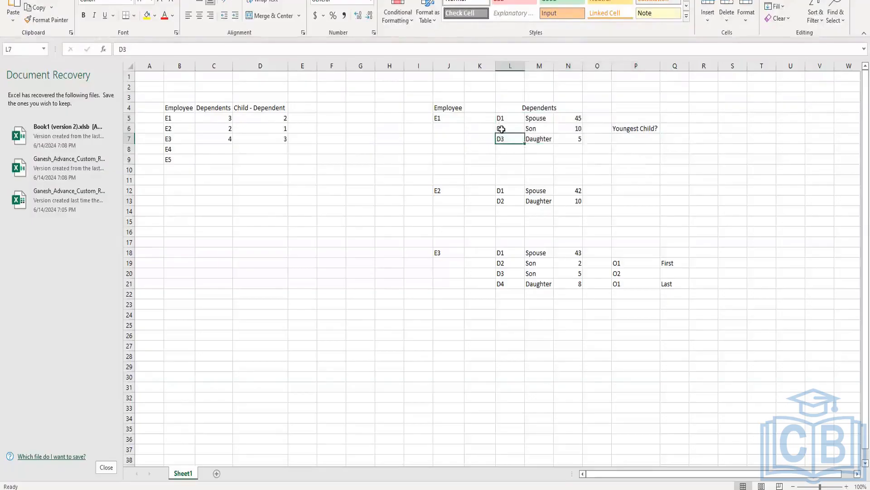
pyautogui.moveTo(504, 117); pyautogui.dragTo(581, 135)
pyautogui.click(513, 158)
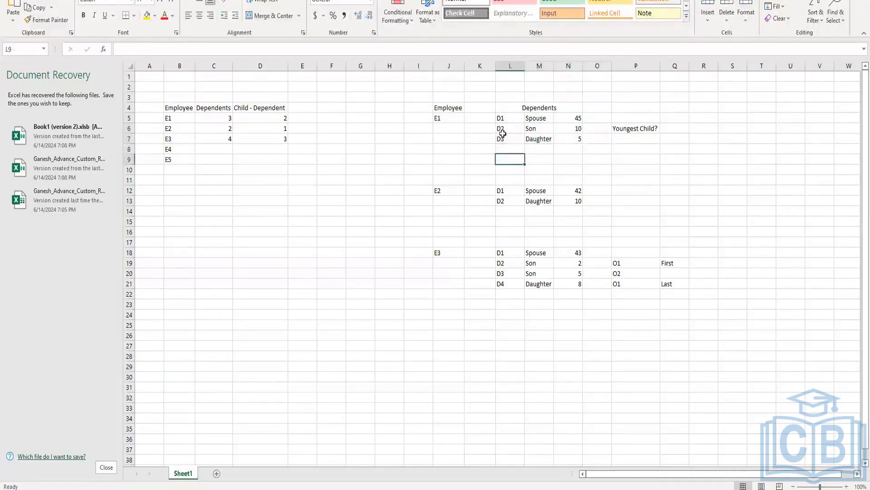
pyautogui.moveTo(503, 133); pyautogui.dragTo(575, 141)
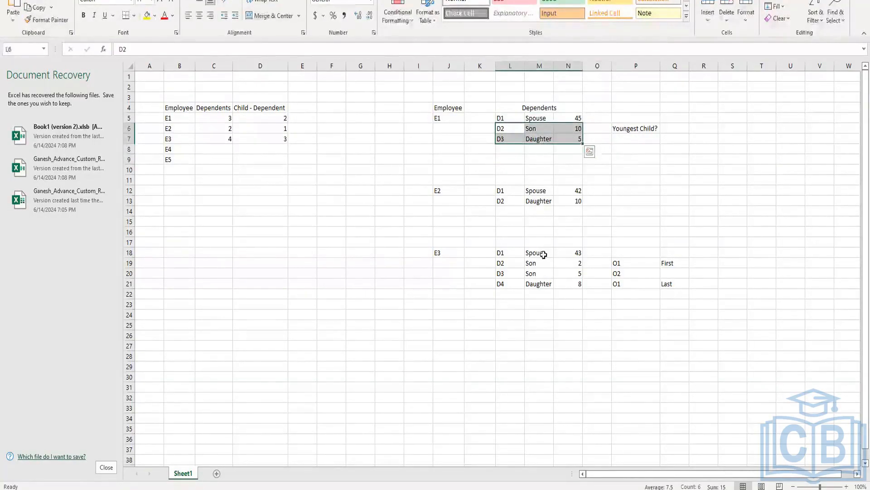
# Examine employee E3's dependents, comparing the spouse row with the group of child rows
pyautogui.click(543, 260)
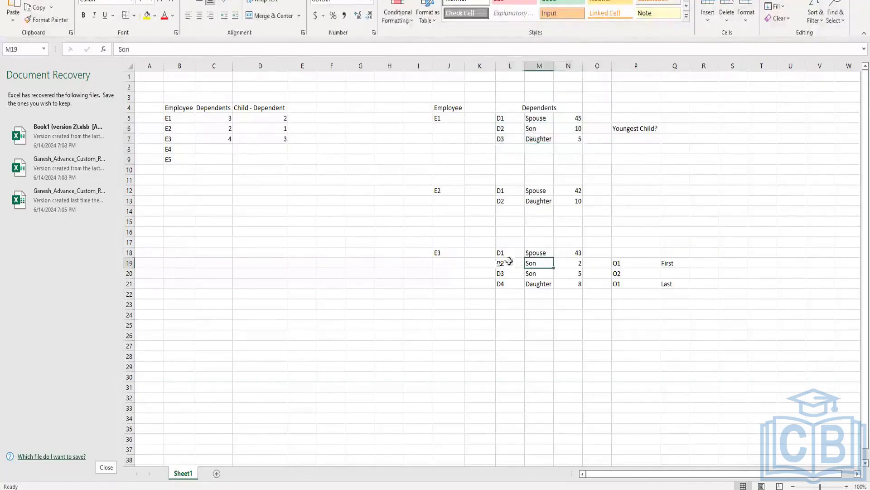
pyautogui.moveTo(503, 265); pyautogui.dragTo(575, 287)
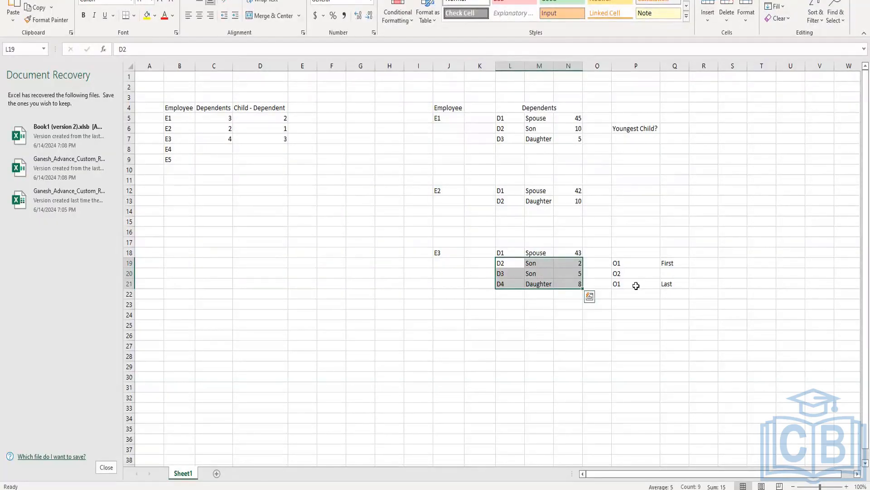
pyautogui.click(490, 283)
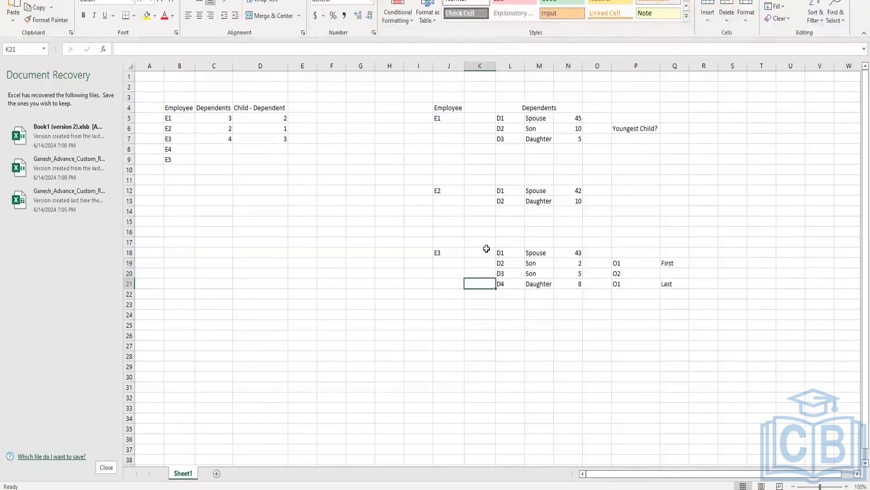
pyautogui.moveTo(486, 249); pyautogui.dragTo(635, 250)
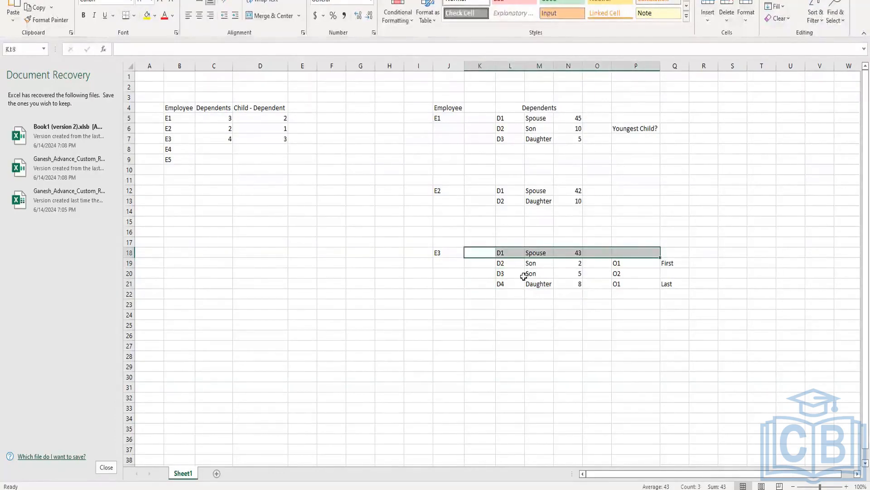
pyautogui.click(488, 267)
pyautogui.moveTo(482, 259); pyautogui.dragTo(610, 296)
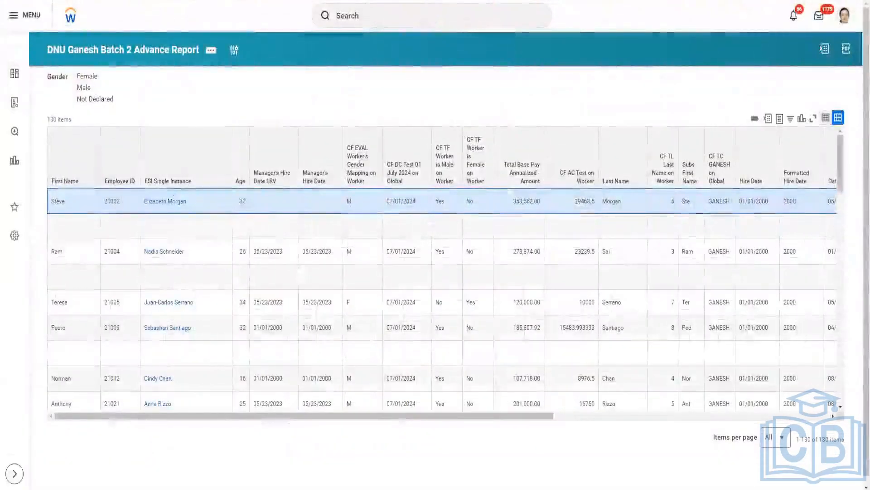
# Switch back to Workday, start the Create Calculated Field task and name the field "CF Child Details EMI on Worker"
pyautogui.click(361, 11)
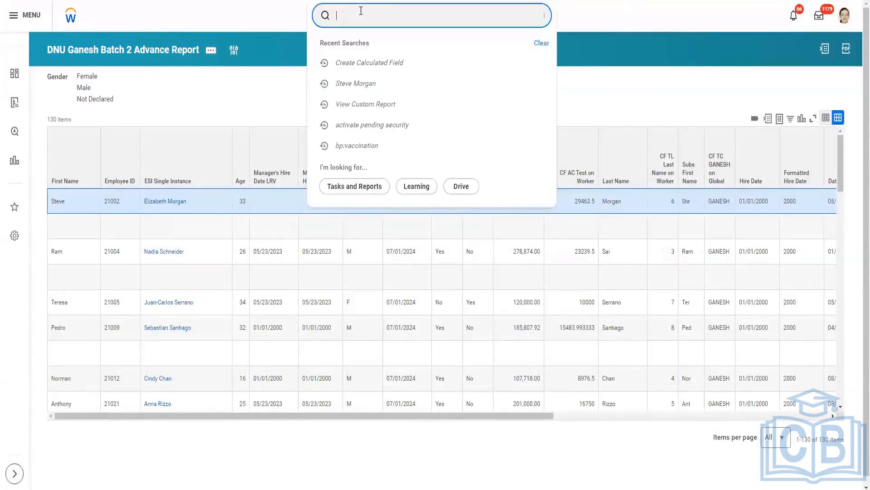
pyautogui.write('cre')
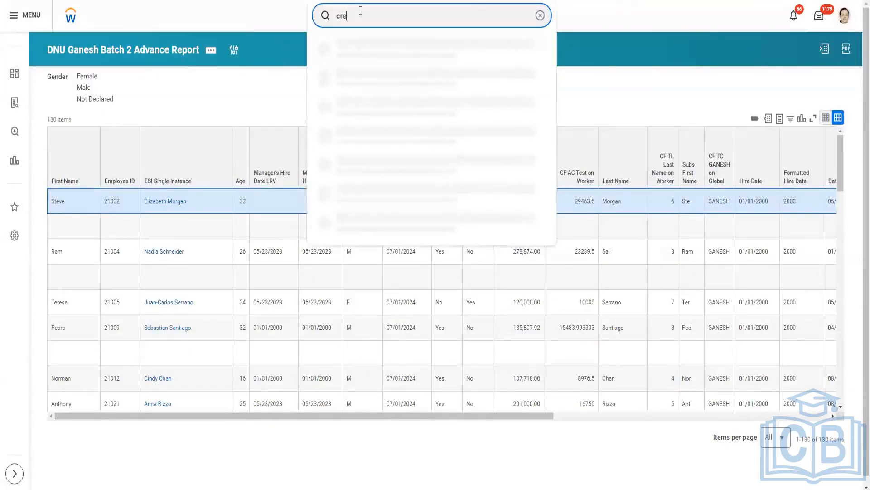
pyautogui.write(' cal he')
pyautogui.click(396, 48)
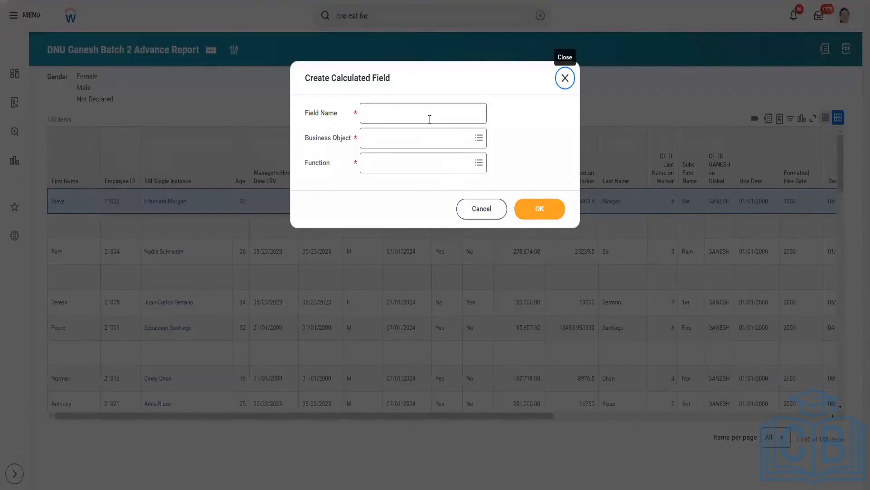
pyautogui.click(430, 119)
pyautogui.write('CF')
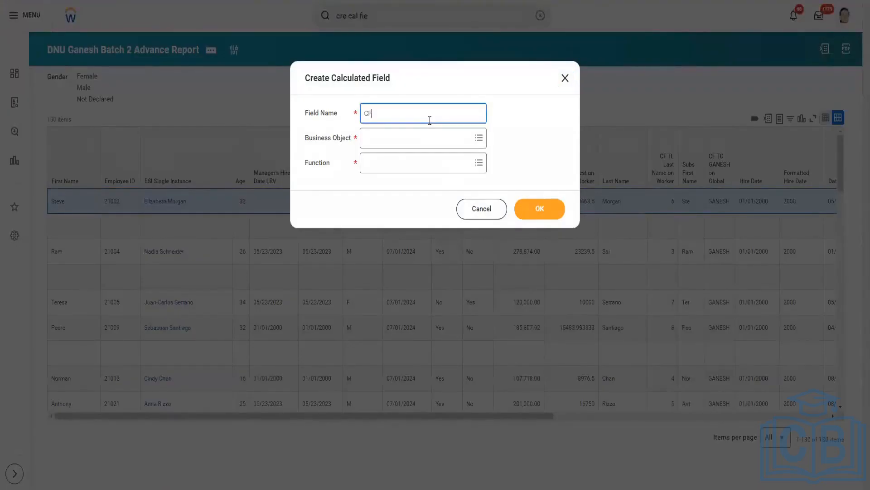
pyautogui.write(' Child Details on')
pyautogui.press('BackSpace')
pyautogui.write('EMI on Worker')
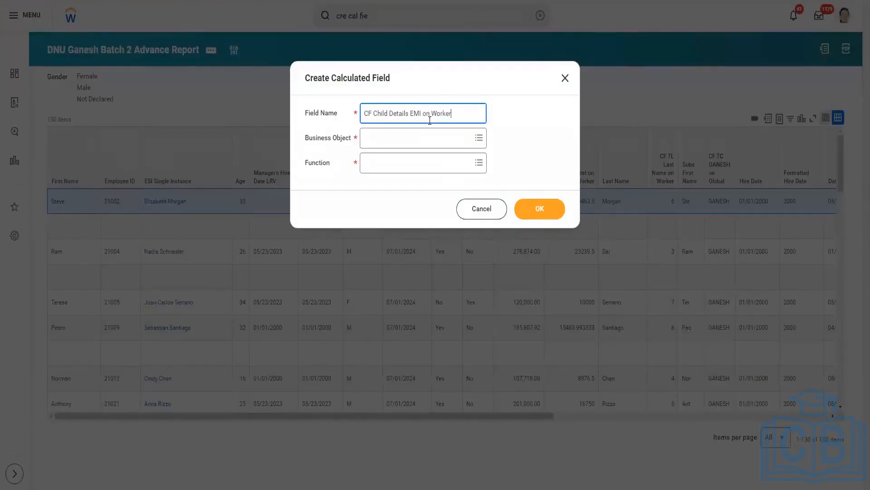
# Set the new calculated field's business object to Worker
pyautogui.click(428, 139)
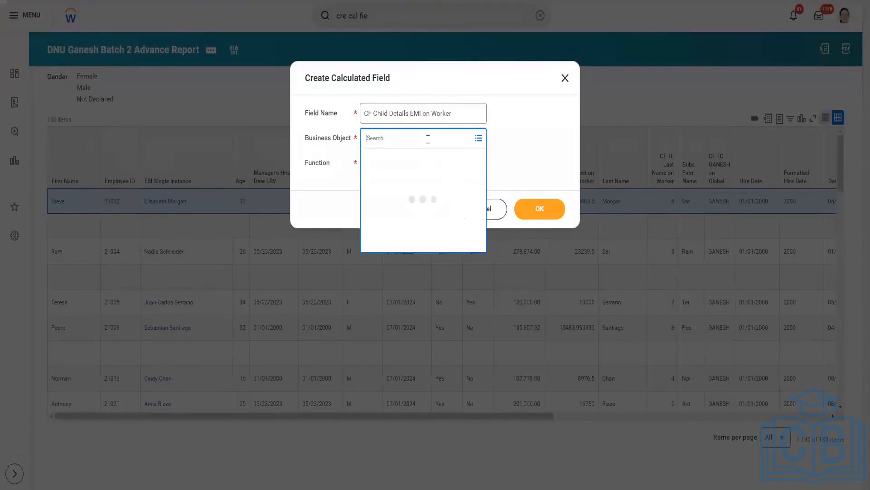
pyautogui.write('Worekr')
pyautogui.press('BackSpace')
pyautogui.press('BackSpace')
pyautogui.press('BackSpace')
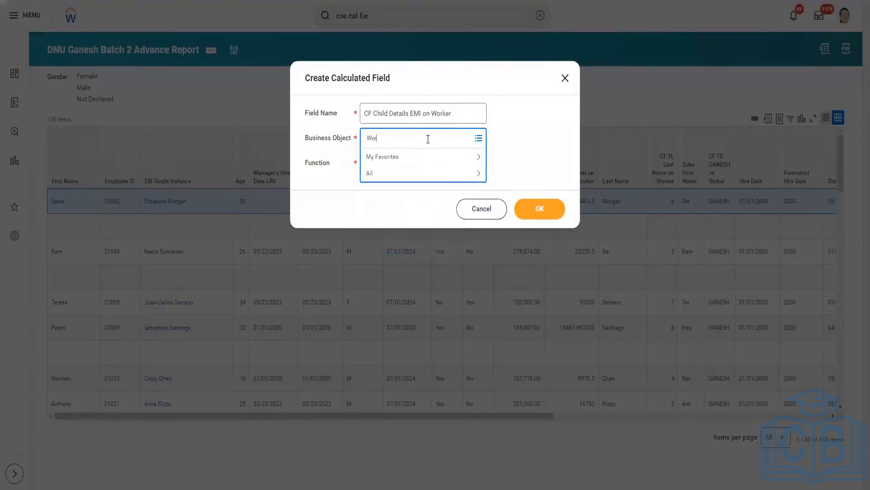
pyautogui.write('ker')
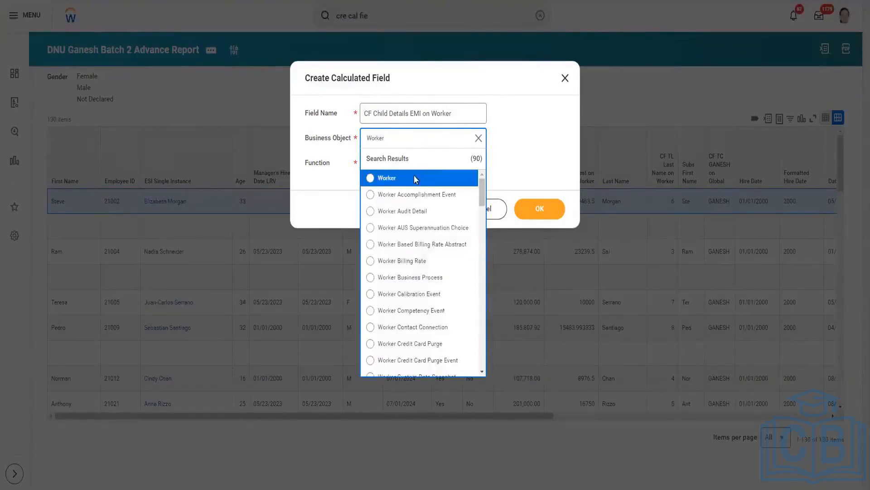
pyautogui.click(398, 177)
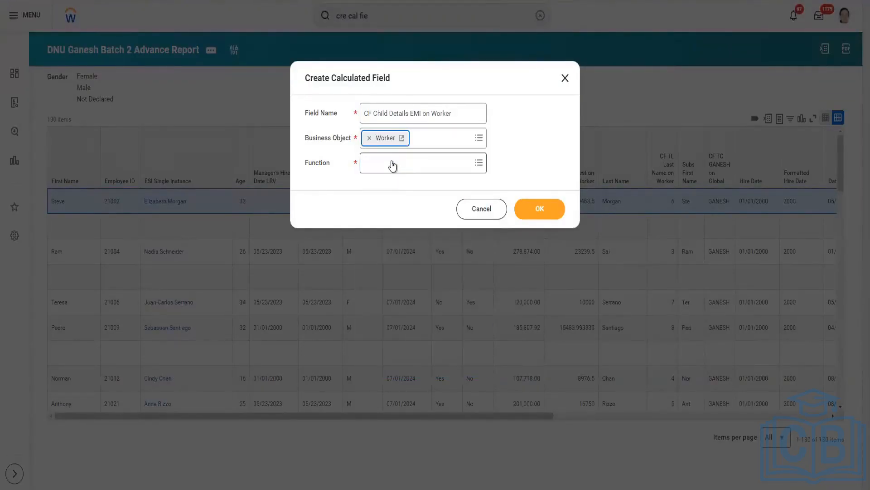
# Set the function to Extract Multi-Instance, continue to the field's definition and view the available operation types
pyautogui.click(392, 162)
pyautogui.write('ex')
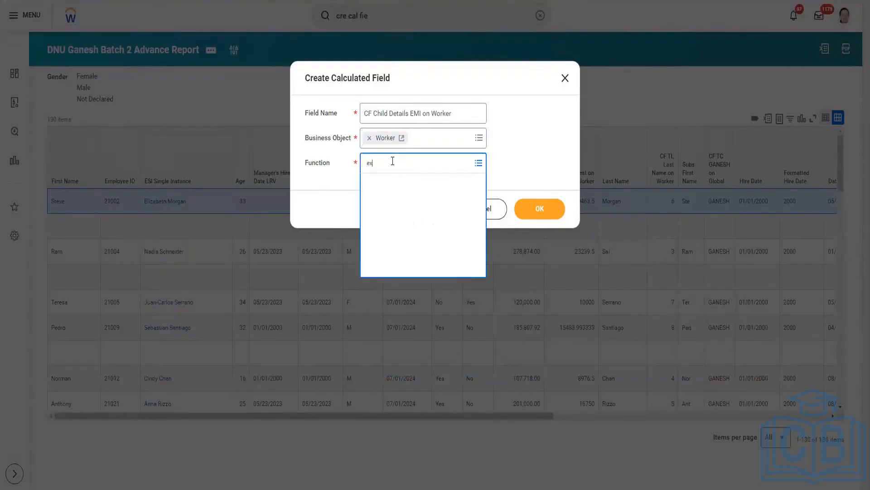
pyautogui.write('tract mu')
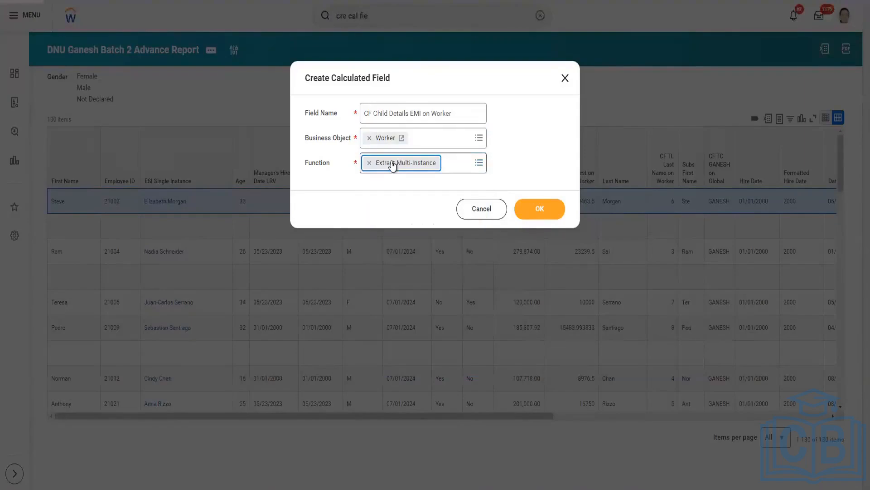
pyautogui.click(531, 211)
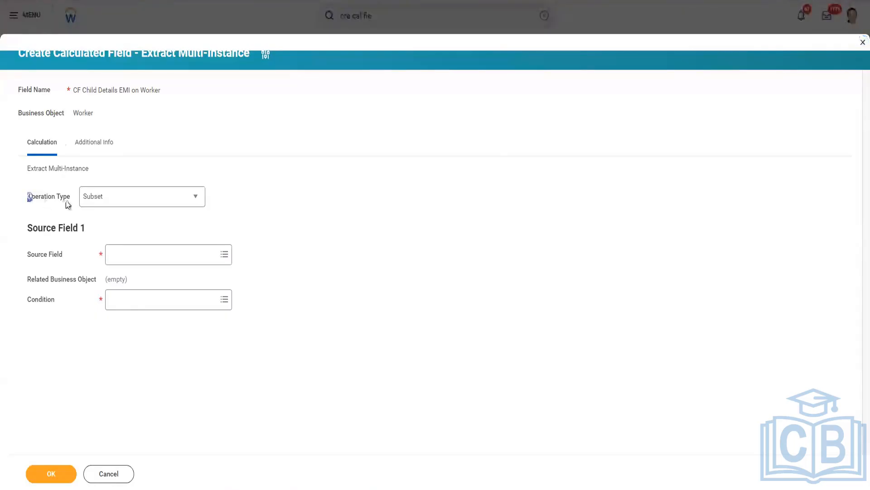
pyautogui.moveTo(27, 197); pyautogui.dragTo(68, 201)
pyautogui.click(200, 197)
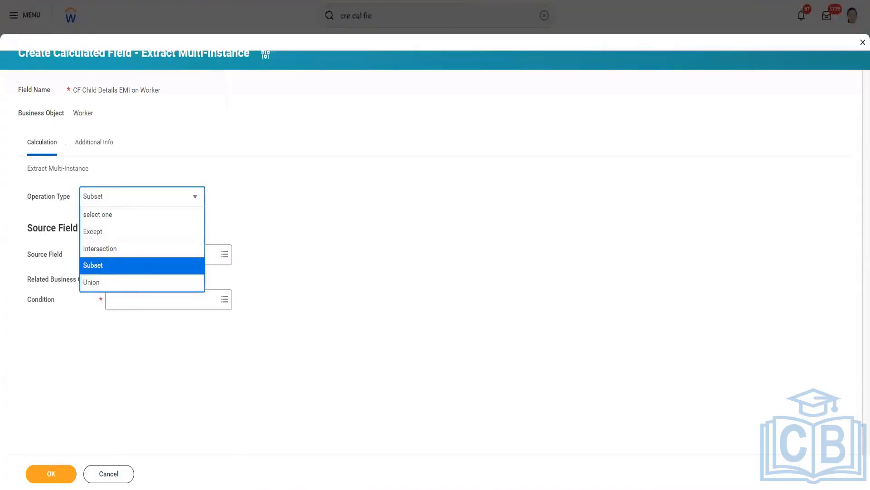
# Switch to Paint and draw an oval about 261 × 192 px left of the canvas centre
pyautogui.press('super')
pyautogui.write('paint')
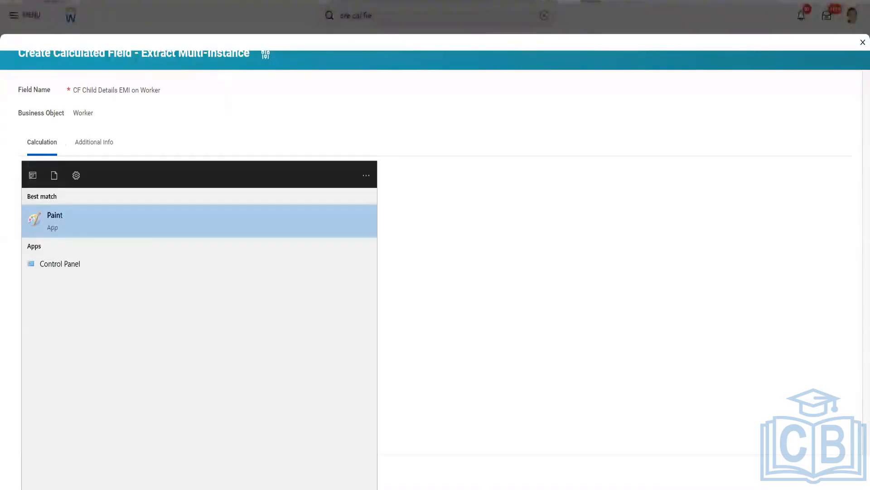
pyautogui.click(91, 227)
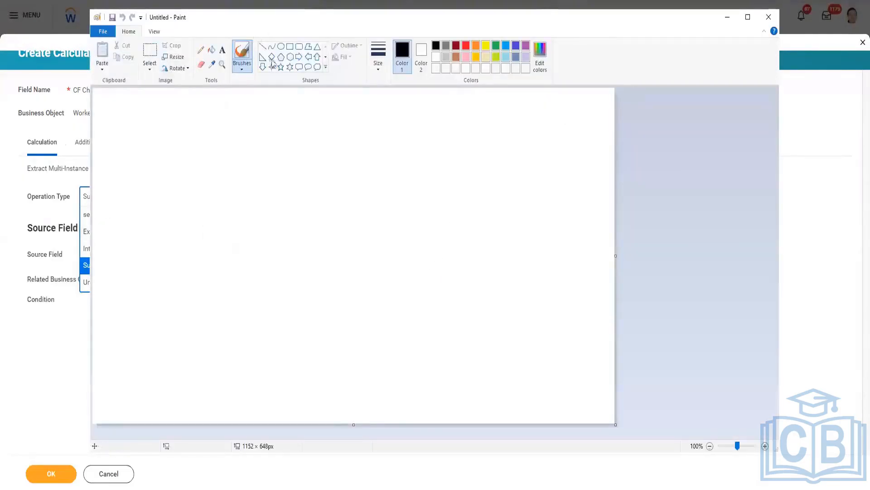
pyautogui.click(281, 46)
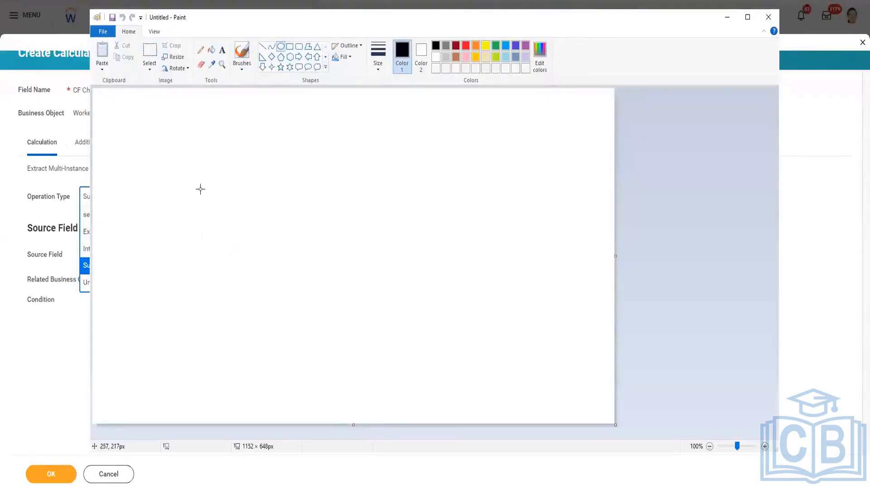
pyautogui.moveTo(200, 189); pyautogui.dragTo(318, 287)
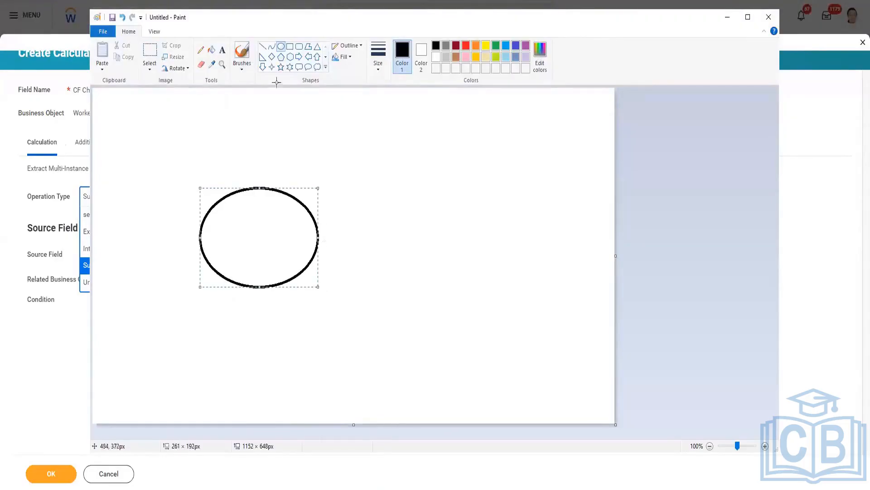
# Draw a second oval about 256 × 201 px and shift it left to widen its overlap with the first
pyautogui.click(281, 47)
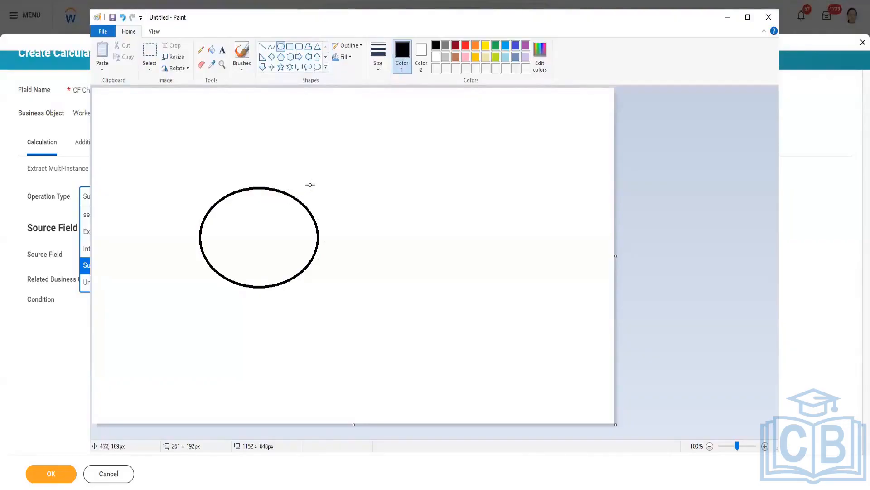
pyautogui.moveTo(307, 184); pyautogui.dragTo(421, 287)
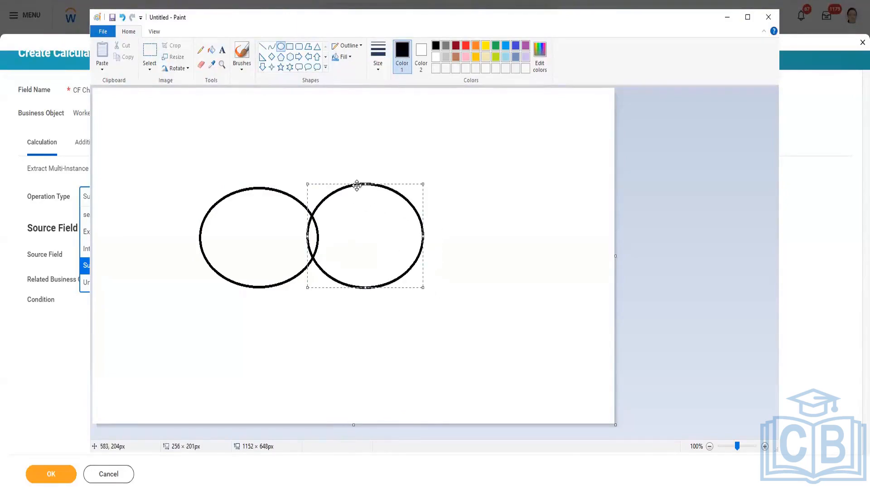
pyautogui.moveTo(352, 182); pyautogui.dragTo(338, 183)
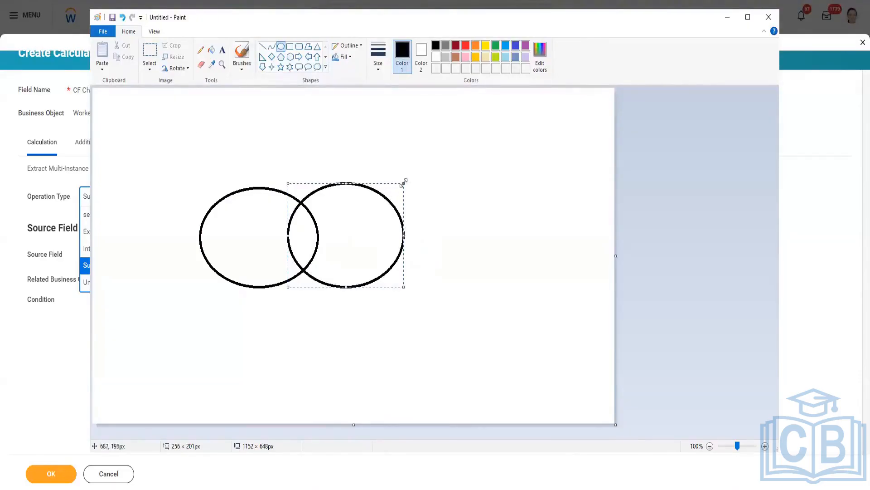
# Shrink the second oval to about 161 × 135 px, place it inside the first, and move the Paint window aside
pyautogui.moveTo(404, 182); pyautogui.dragTo(270, 202)
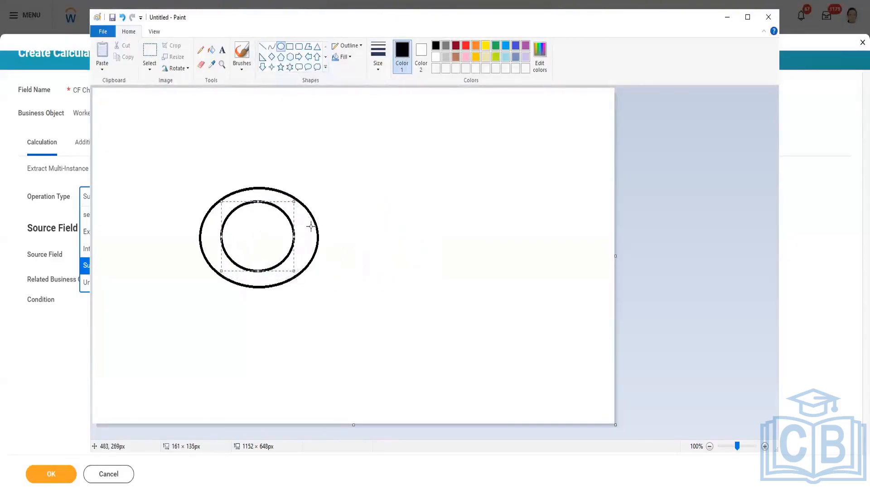
pyautogui.click(312, 226)
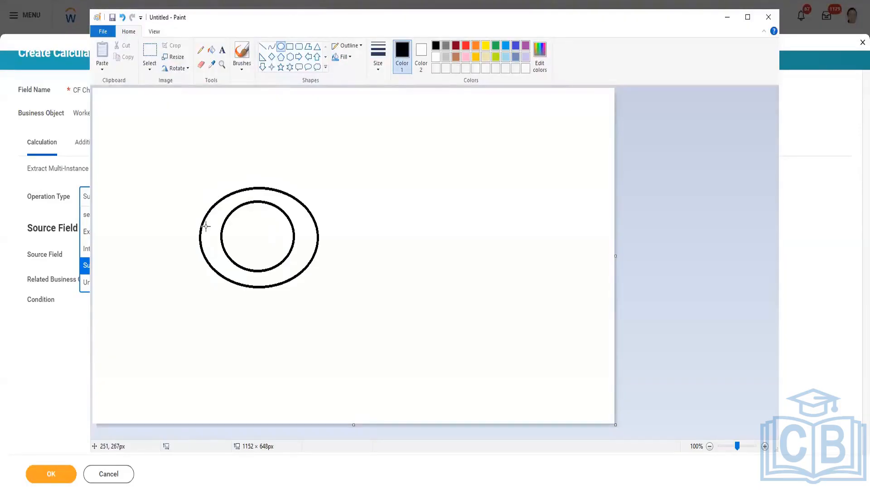
pyautogui.moveTo(277, 18); pyautogui.dragTo(411, 46)
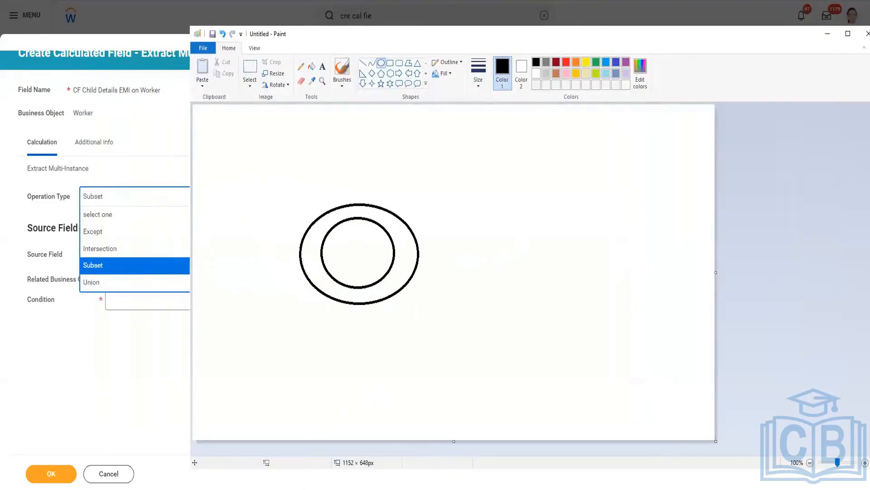
# Switch to the recovered Book1 workbook in Excel and examine employee E3's dependents, highlighting the son and daughter rows D2 to D4
pyautogui.click(301, 488)
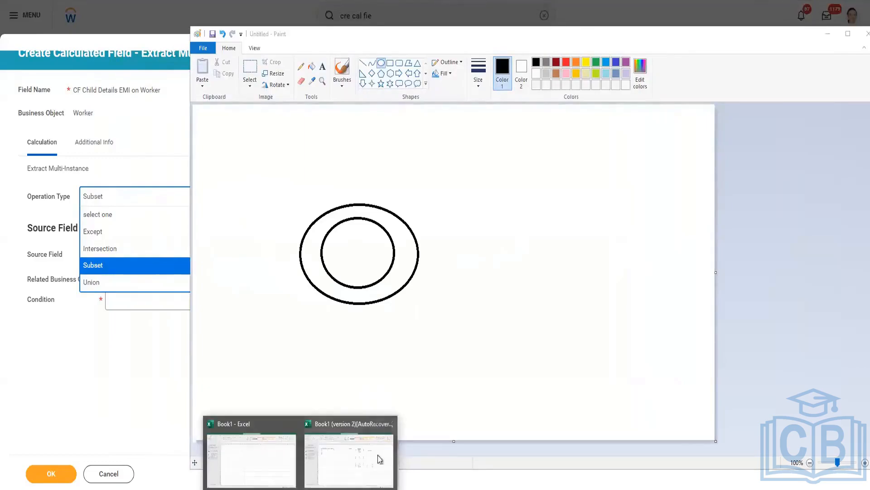
pyautogui.click(379, 458)
pyautogui.click(532, 272)
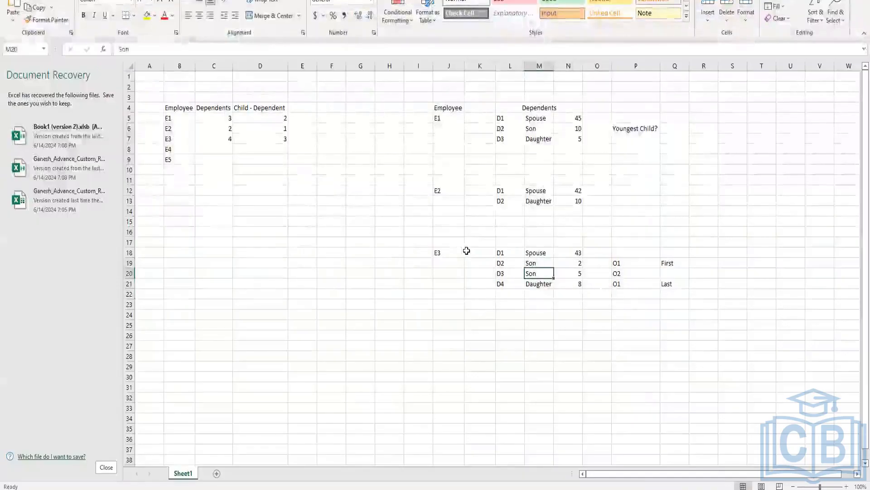
pyautogui.moveTo(448, 251); pyautogui.dragTo(743, 305)
pyautogui.click(486, 273)
pyautogui.moveTo(476, 252); pyautogui.dragTo(706, 303)
pyautogui.click(564, 361)
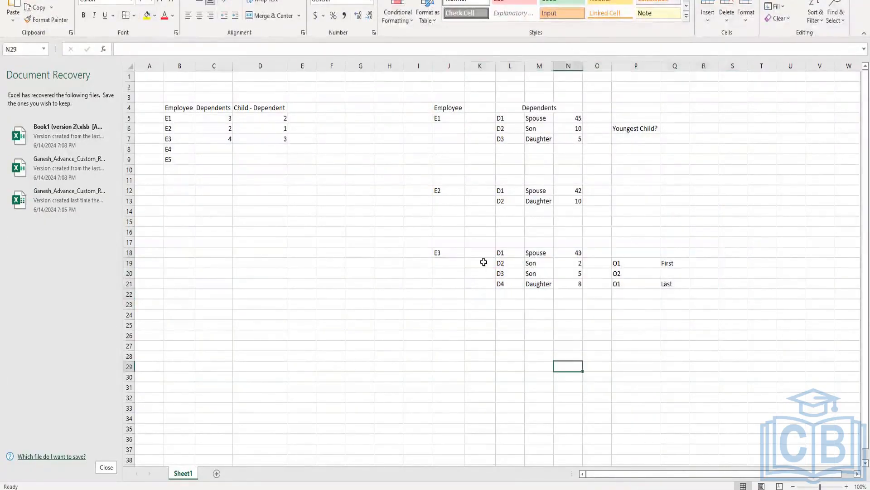
pyautogui.moveTo(484, 263); pyautogui.dragTo(633, 282)
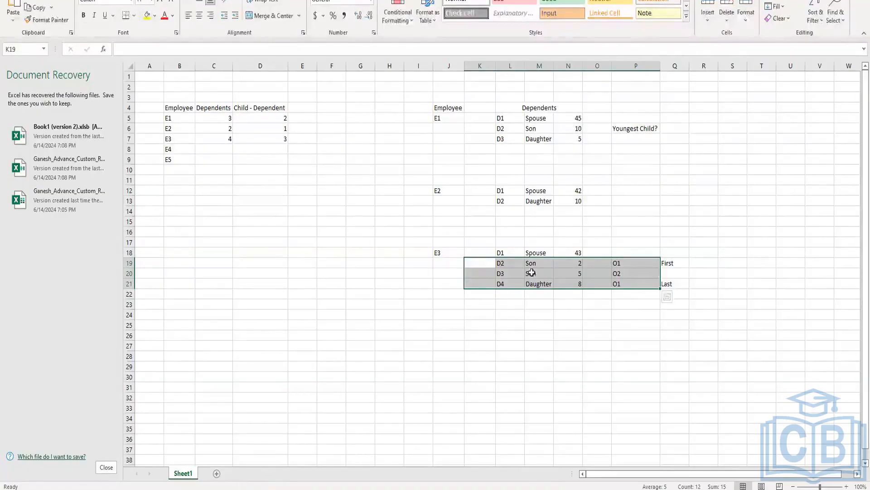
# Return to the calculated field in Workday, set its operation type to Intersection and highlight the Source Field 1 settings
pyautogui.moveTo(278, 489)
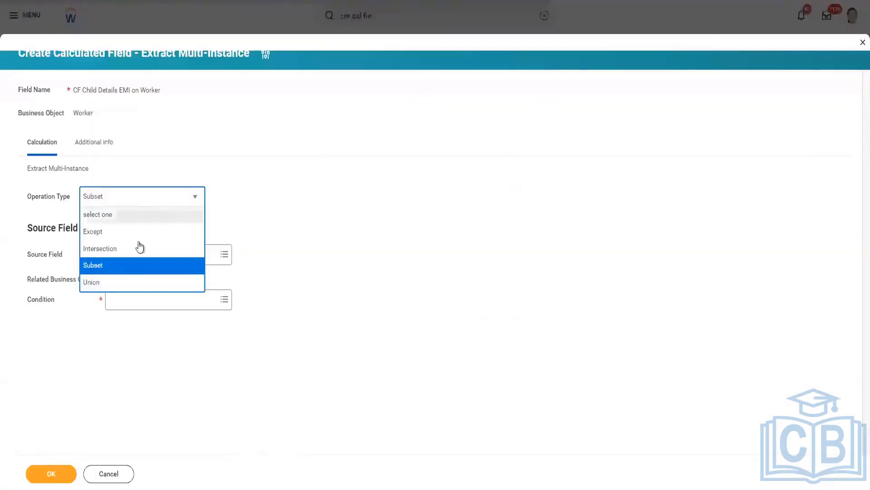
pyautogui.click(121, 250)
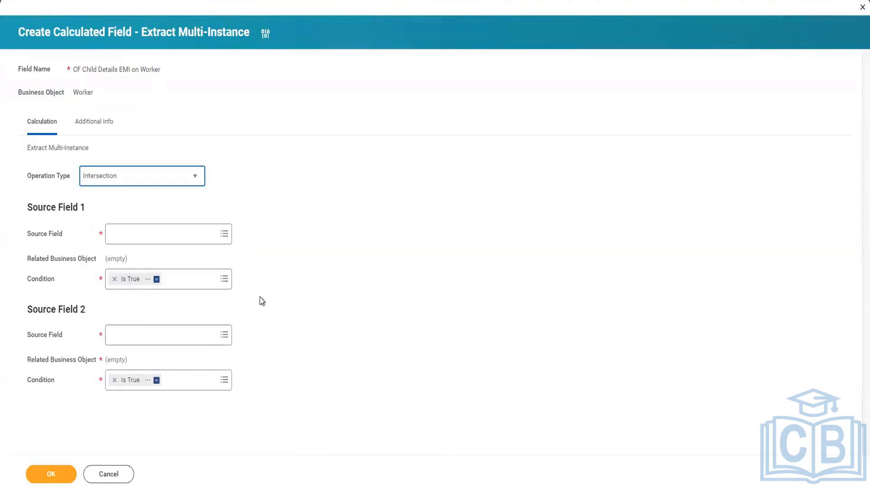
pyautogui.moveTo(26, 233); pyautogui.dragTo(236, 279)
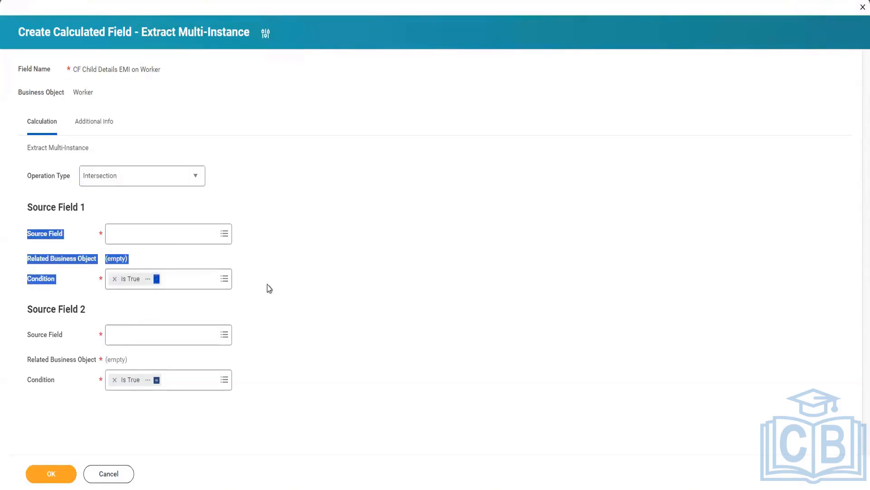
pyautogui.click(99, 293)
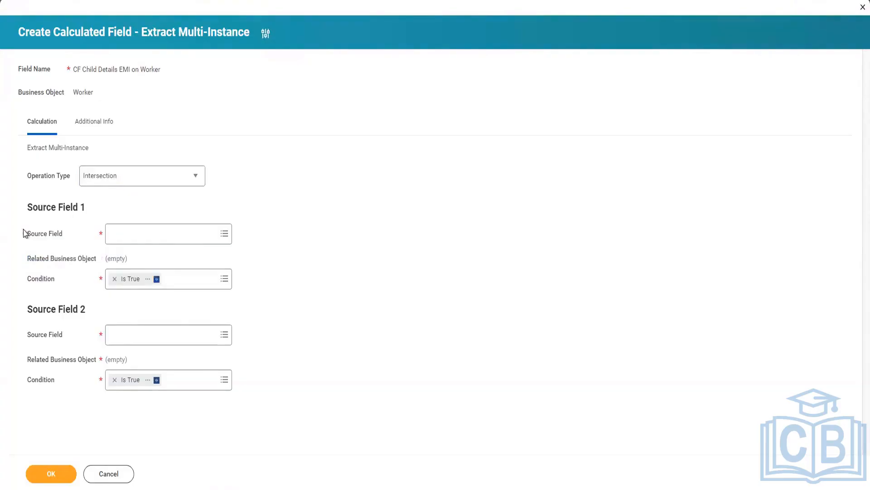
pyautogui.moveTo(24, 233); pyautogui.dragTo(245, 278)
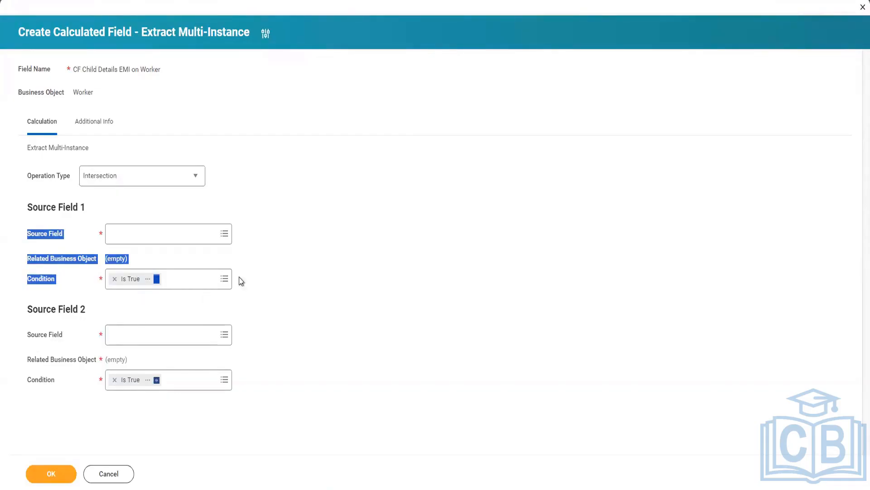
pyautogui.click(285, 276)
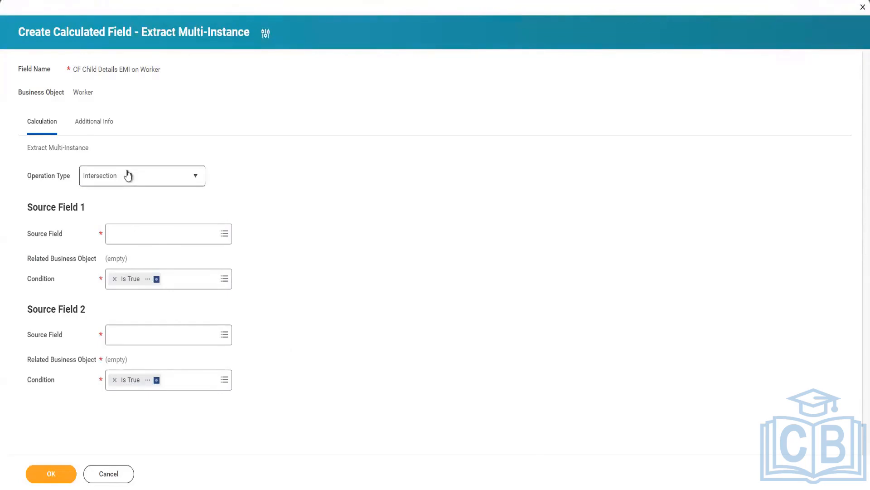
# Switch to Paint, undo the inner oval and draw one overlapping the first oval's right side, widened to about 271 × 186 px
pyautogui.click(332, 451)
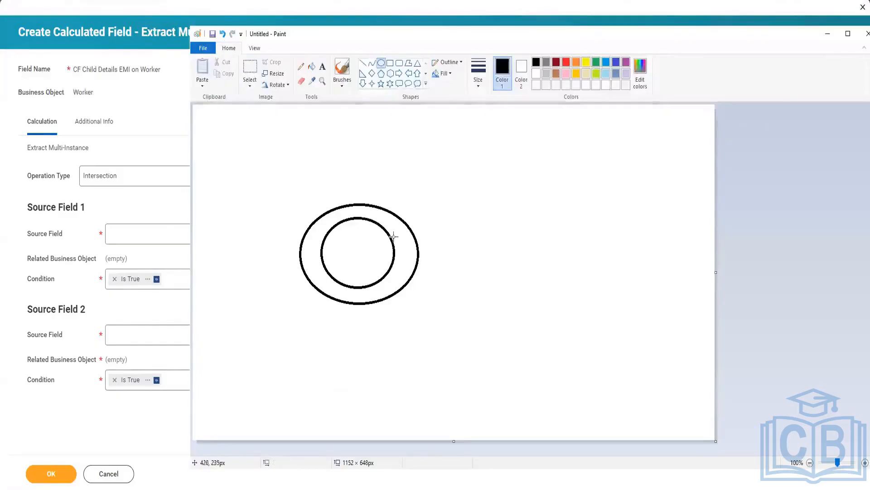
pyautogui.hotkey('ctrl', 'z')
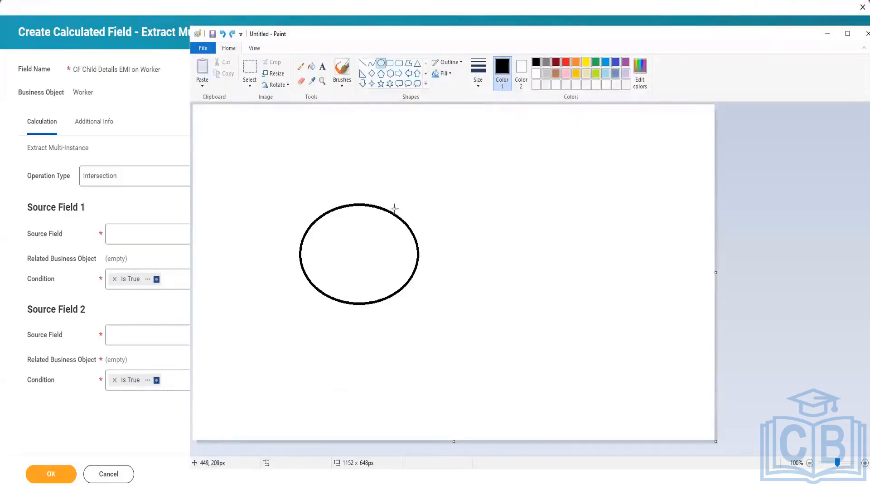
pyautogui.moveTo(394, 198); pyautogui.dragTo(507, 293)
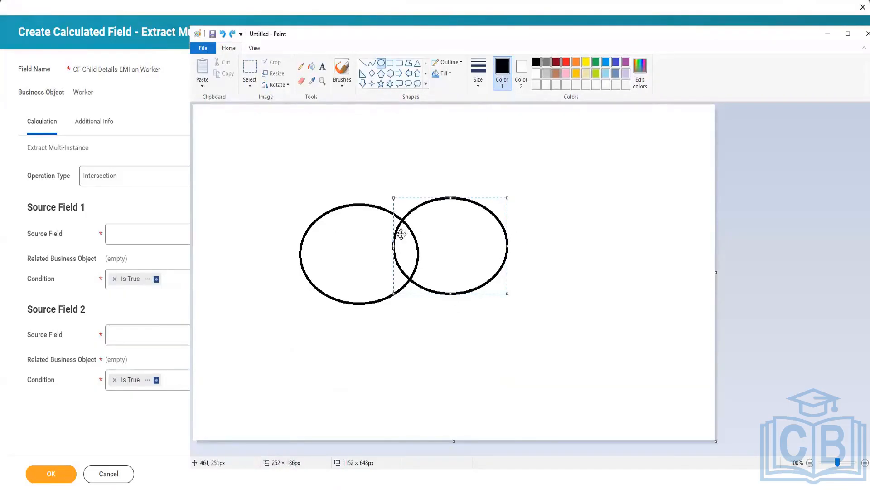
pyautogui.moveTo(402, 234); pyautogui.dragTo(386, 245)
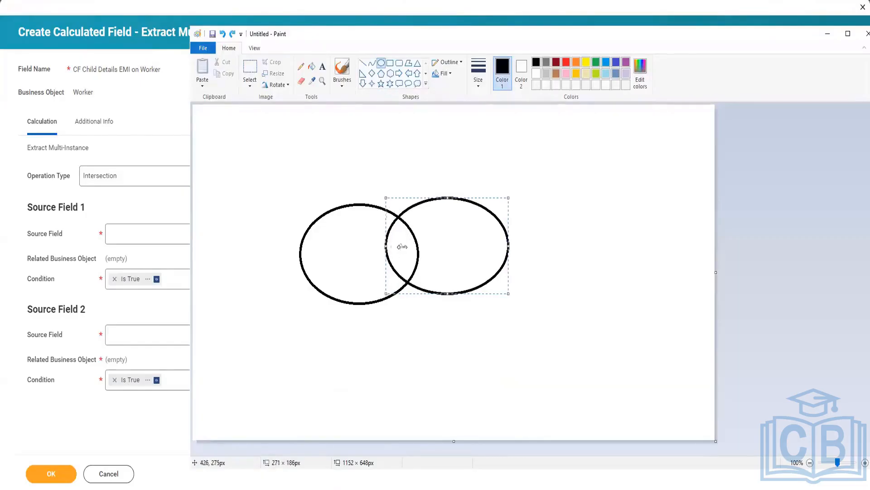
# Fill the overlap of the two ovals with orange, the rest of the left oval with grey and the right with blue
pyautogui.click(312, 67)
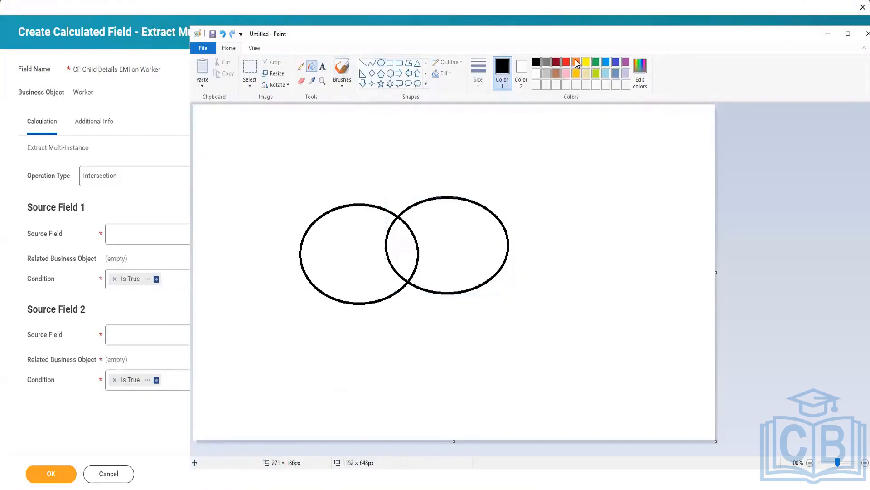
pyautogui.click(576, 64)
pyautogui.click(410, 238)
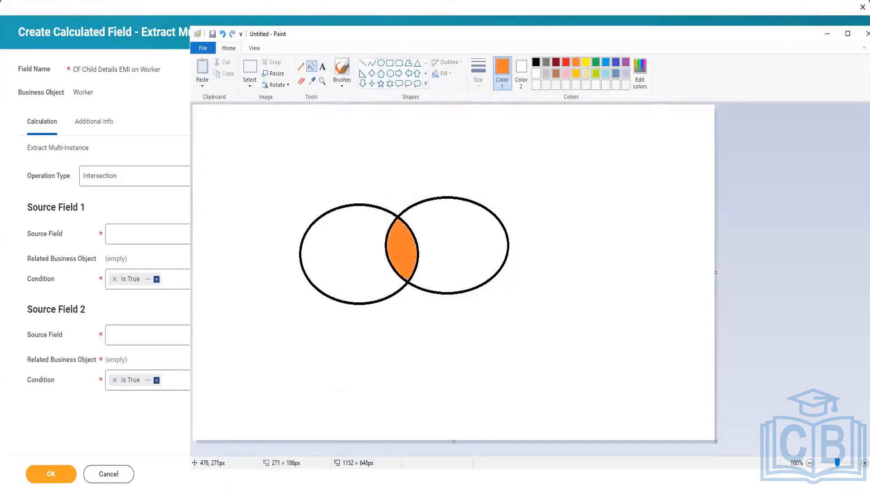
pyautogui.click(546, 62)
pyautogui.click(360, 234)
pyautogui.click(606, 62)
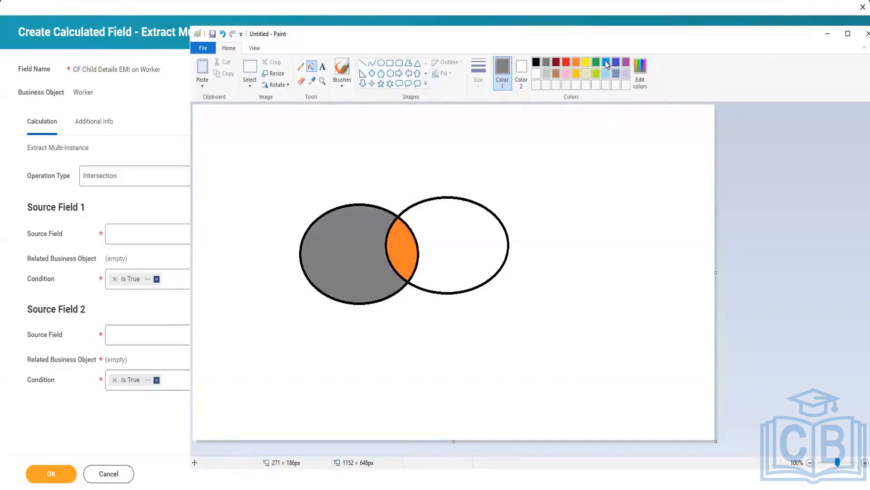
pyautogui.click(496, 225)
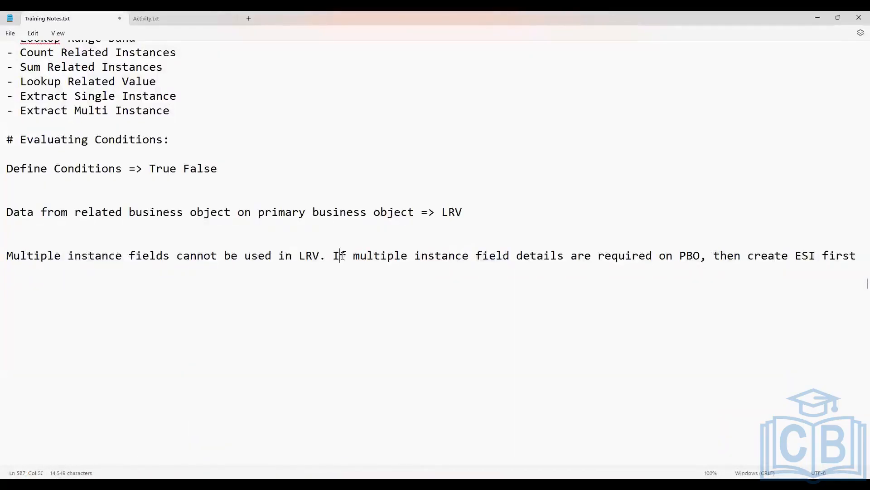
# Switch to Training Notes.txt and add the heading "Operation types in EMI:" below the note on multiple instance fields
pyautogui.press('End')
pyautogui.press('Return')
pyautogui.write('Operation typ')
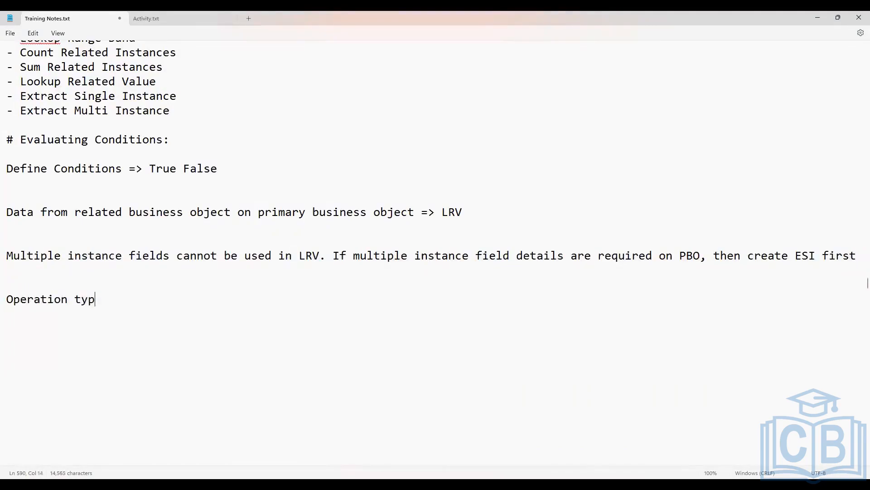
pyautogui.write('es in EMI:')
pyautogui.press('Return')
pyautogui.press('Return')
# List "Subset:", "Intersection:", "Except:" and "Union:" on separate lines under the operation types heading
pyautogui.write('Subset')
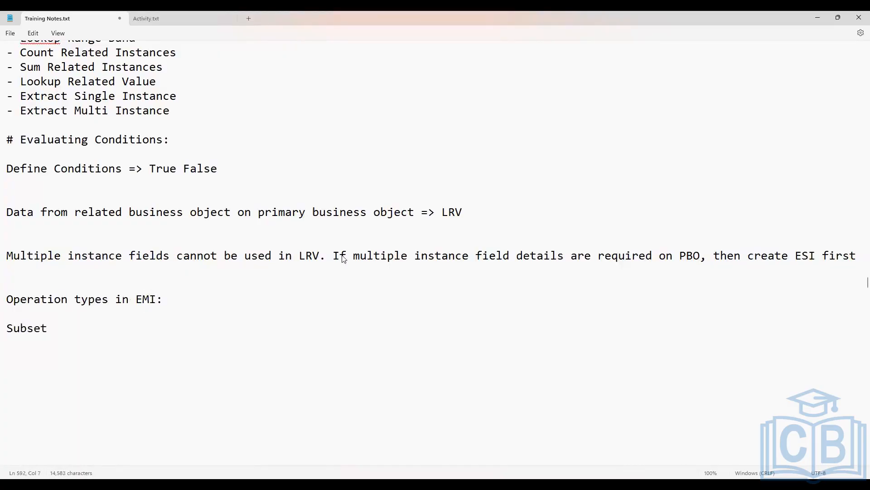
pyautogui.write(':')
pyautogui.press('BackSpace')
pyautogui.write('Intersection: Except')
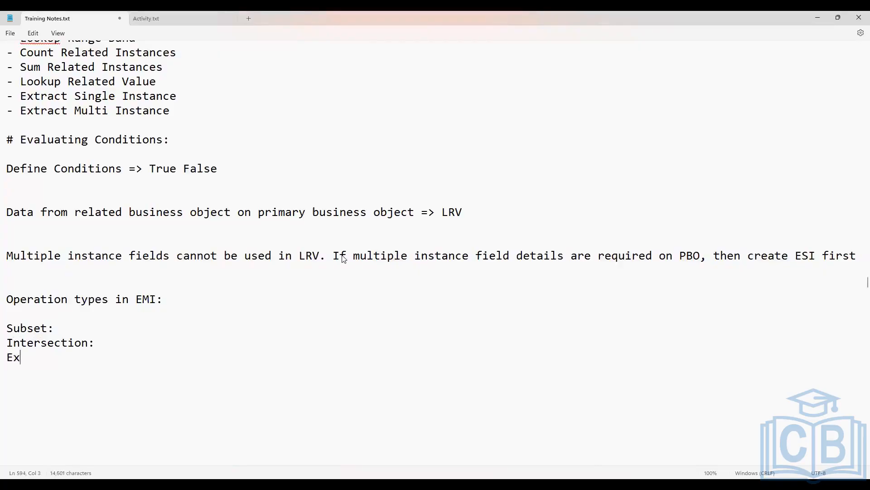
pyautogui.write(':')
pyautogui.press('Return')
pyautogui.write('Union:')
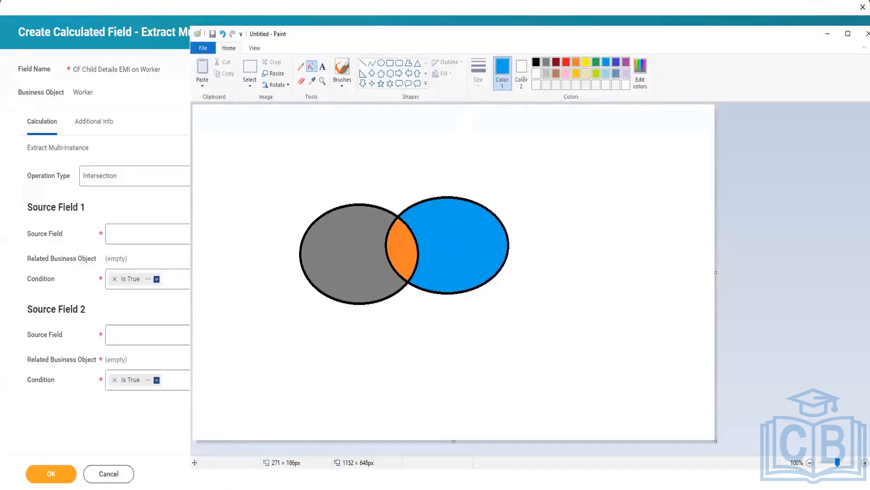
# Switch to Paint and refill the left oval, the overlap and the right oval with white
pyautogui.click(536, 73)
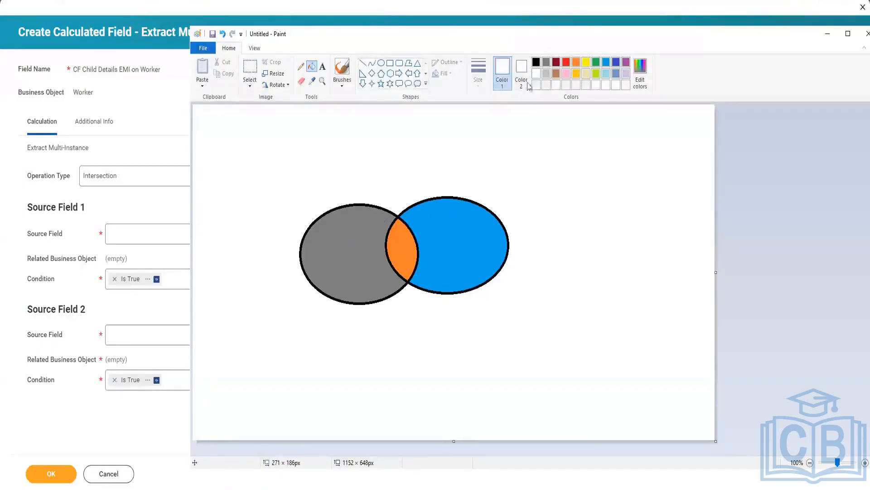
pyautogui.click(339, 244)
pyautogui.click(401, 245)
pyautogui.click(464, 251)
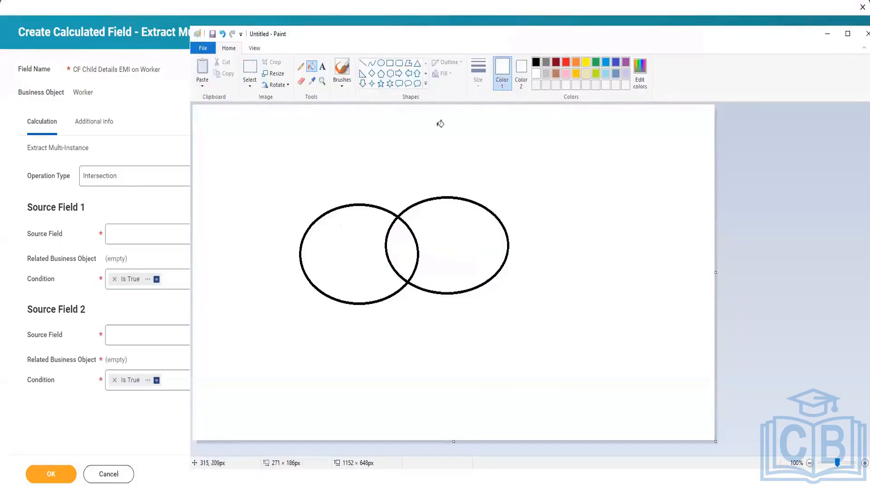
# Fill the left oval outside the overlap with grey, and the overlap and the right oval with green
pyautogui.click(545, 63)
pyautogui.click(358, 230)
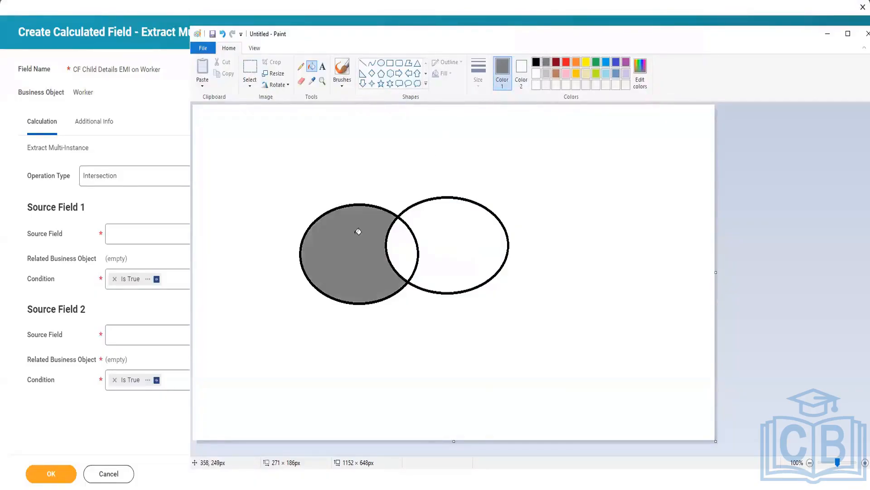
pyautogui.click(596, 62)
pyautogui.click(406, 235)
pyautogui.click(449, 235)
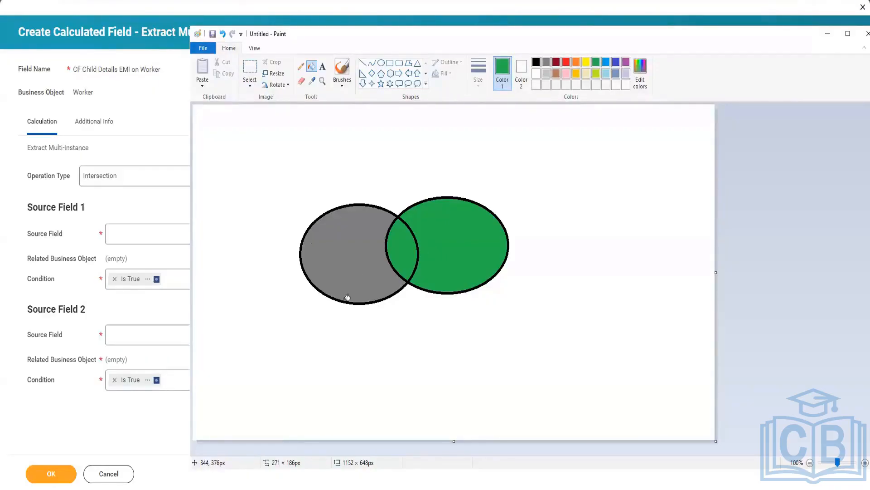
# Clear the grey and green fills from the two-oval diagram by filling all three regions with white
pyautogui.click(536, 73)
pyautogui.click(361, 261)
pyautogui.click(403, 255)
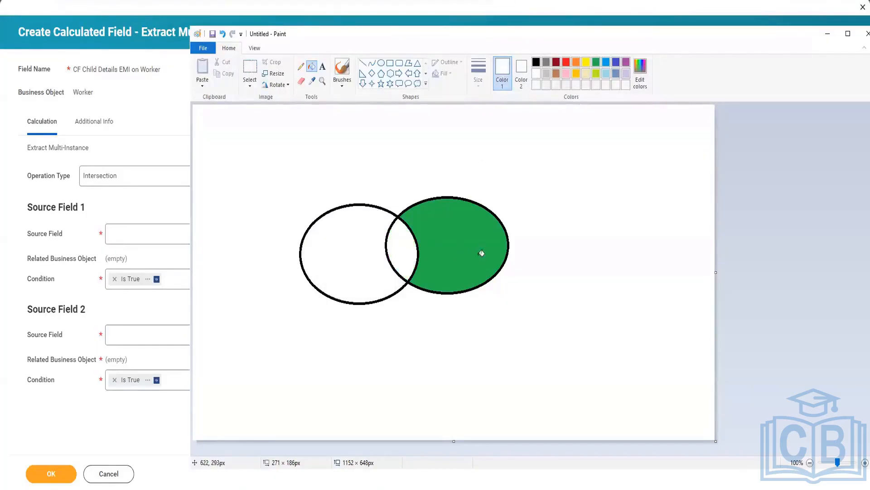
pyautogui.click(481, 253)
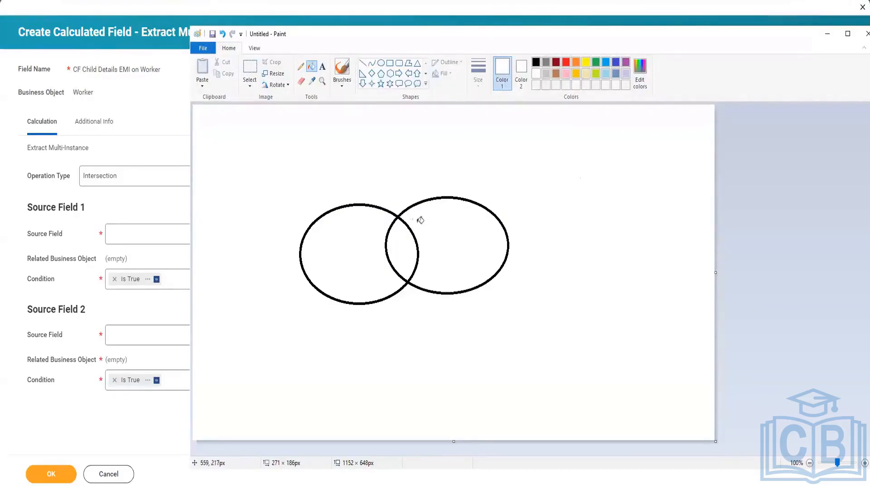
# Return to the calculated field in Workday, try Except as the operation type, and set it to Union
pyautogui.click(173, 181)
pyautogui.click(172, 181)
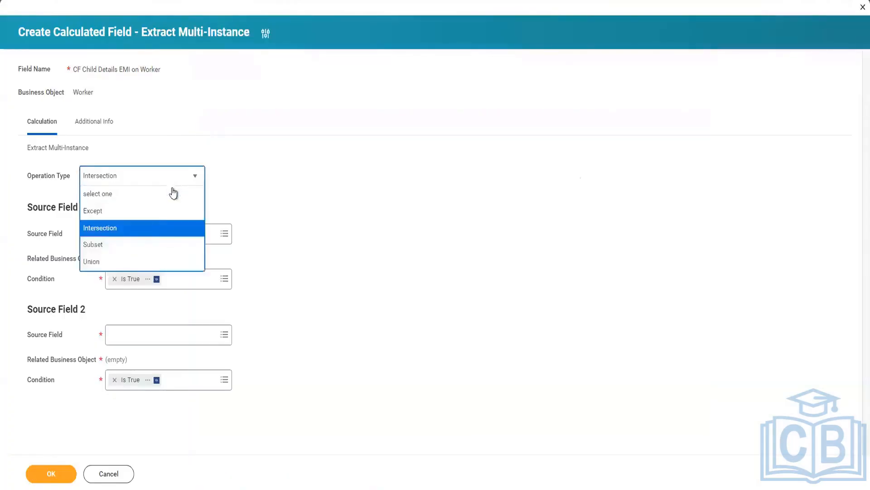
pyautogui.click(145, 209)
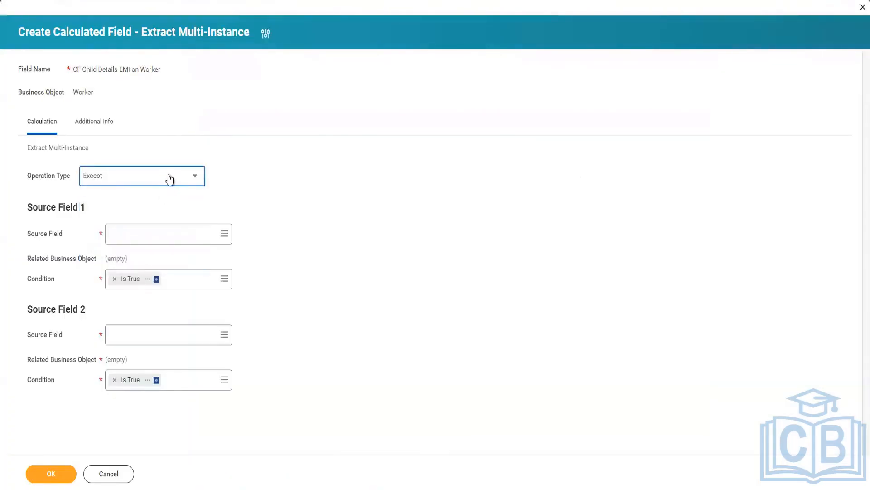
pyautogui.click(168, 180)
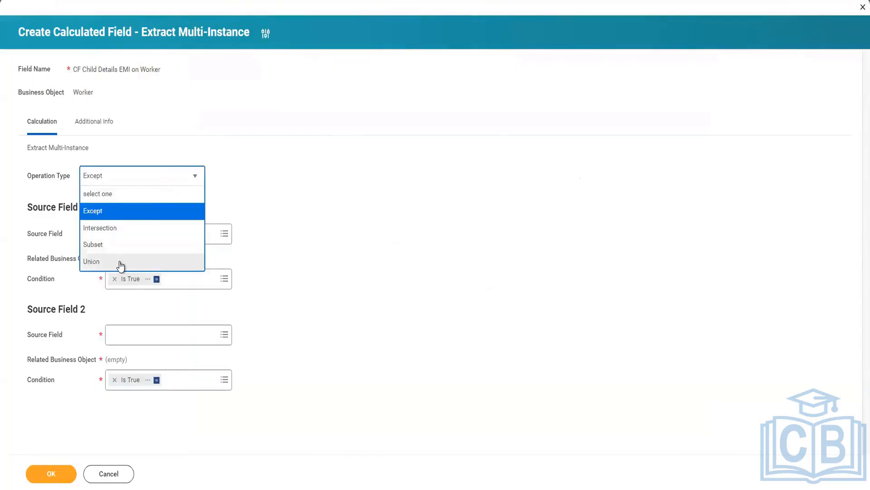
pyautogui.click(123, 262)
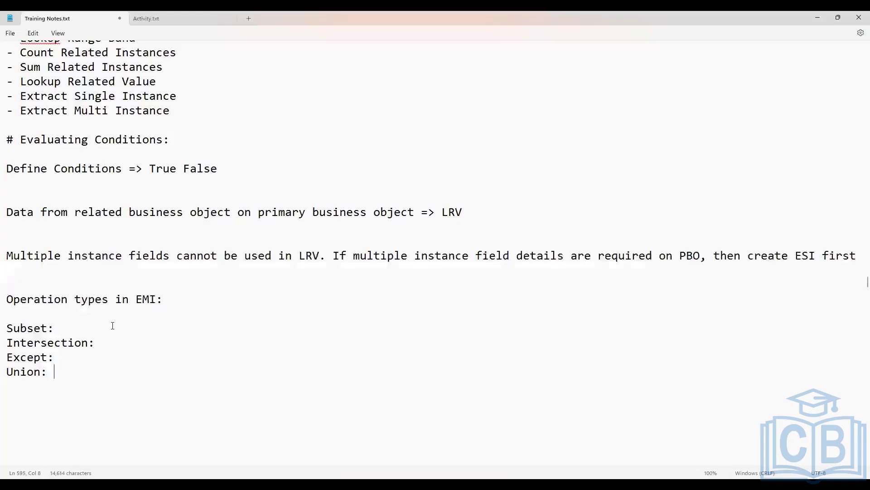
# Switch to the training notes in Notepad and insert blank lines between the "Operation types in EMI:" heading and the Subset line
pyautogui.click(113, 326)
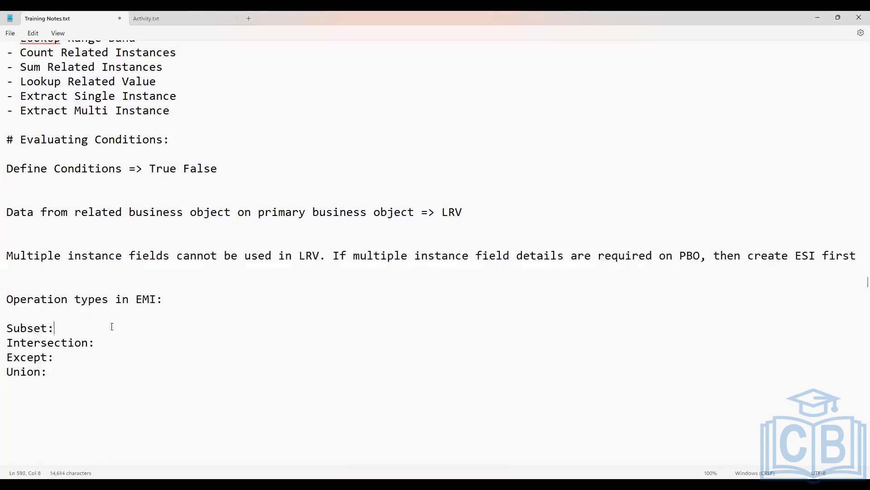
pyautogui.click(328, 313)
pyautogui.press('Return')
pyautogui.press('Return')
pyautogui.press('Return')
pyautogui.press('Return')
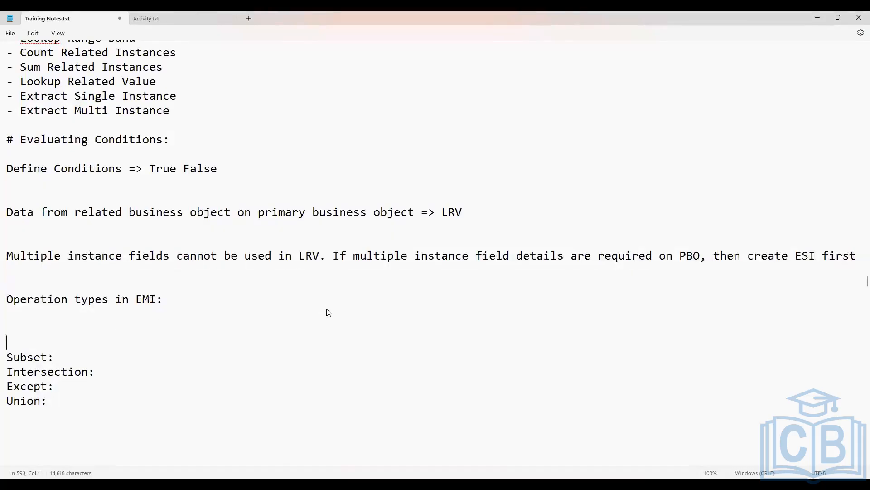
pyautogui.scroll(-4, 248, 300)
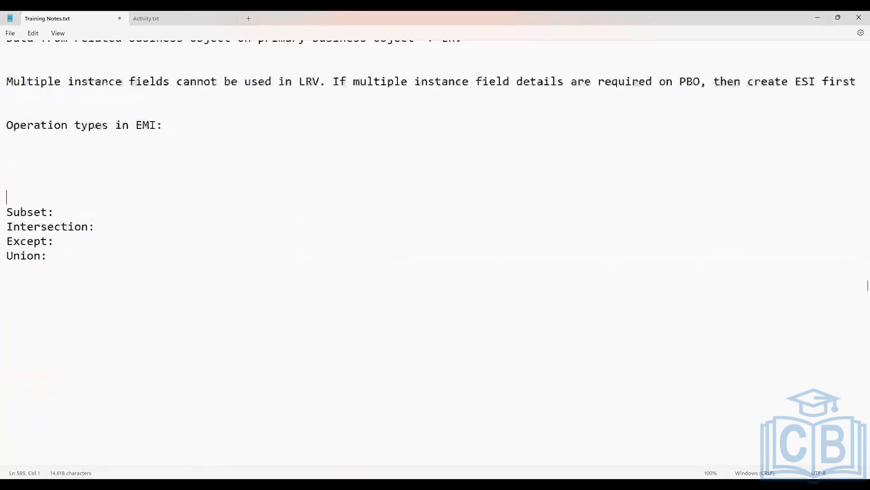
pyautogui.press('Up')
pyautogui.press('Up')
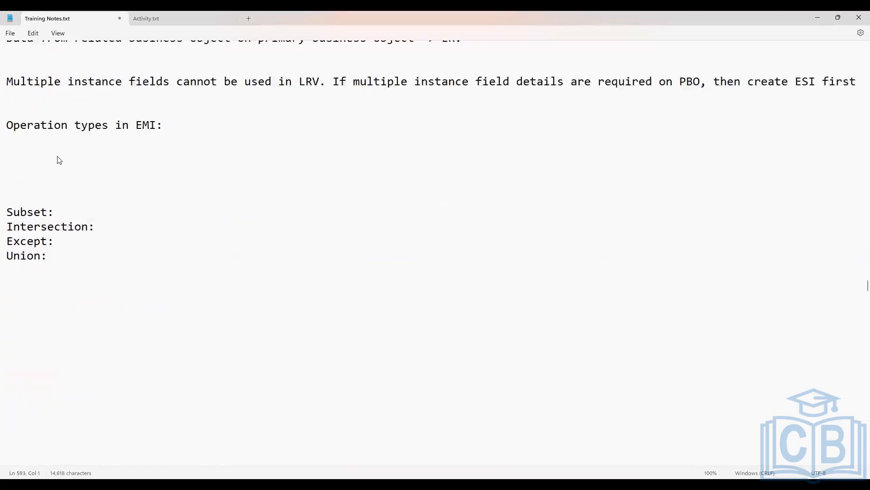
# Add the line "Employee location: USA, AUS, IND" under the EMI operation types heading
pyautogui.write('Employee location')
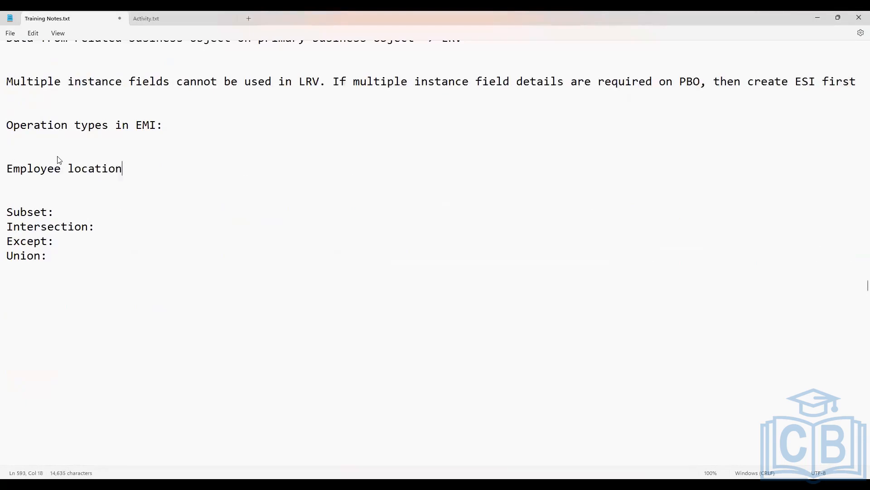
pyautogui.write(': ')
pyautogui.write('USA')
pyautogui.press('BackSpace')
pyautogui.write('SA, AUS, IND')
pyautogui.press('Return')
# Add the line "Employee's hire date: >01/01/2024 or <01/01/2024" below the employee location line
pyautogui.write('Emplo')
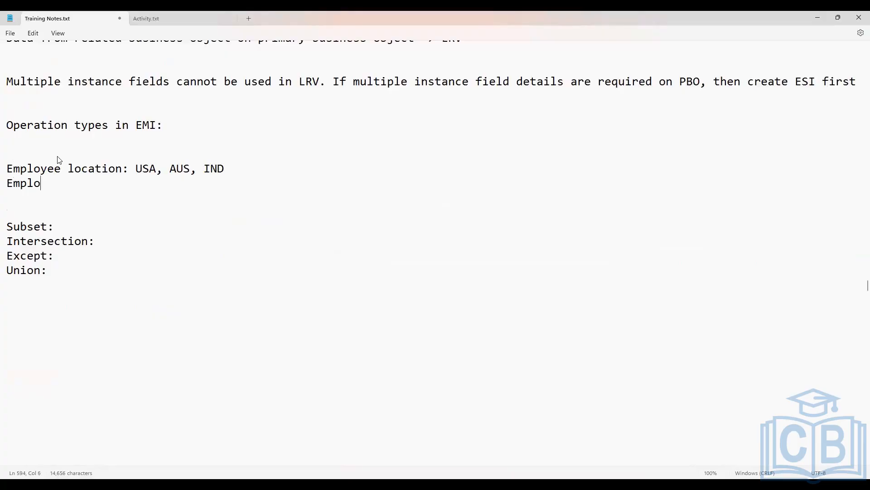
pyautogui.write("yee's hire date:")
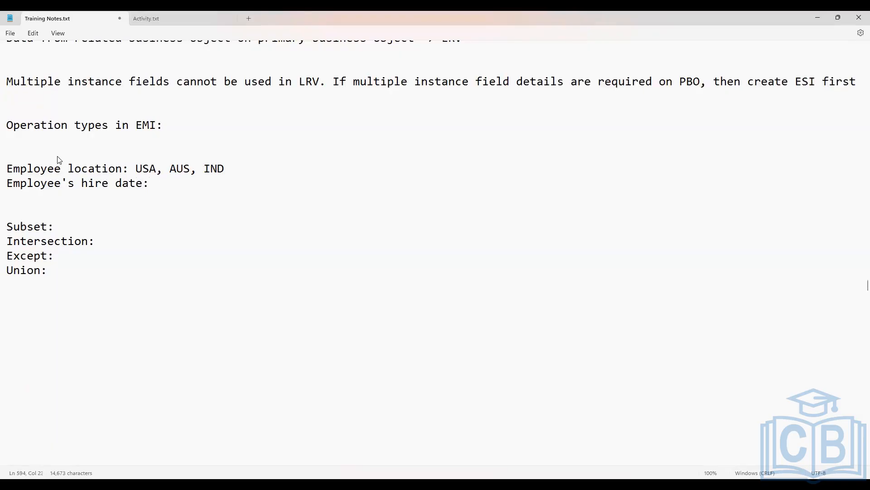
pyautogui.write(' >01/01/2024')
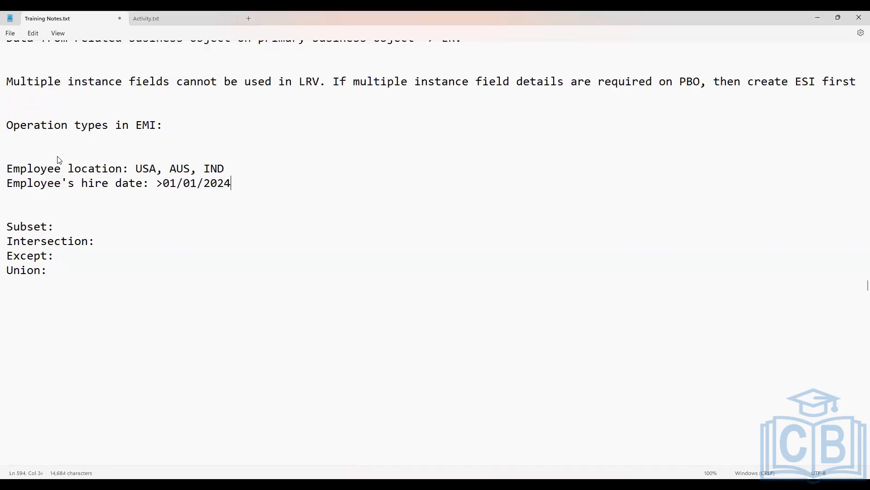
pyautogui.write(' or <01/01/2024')
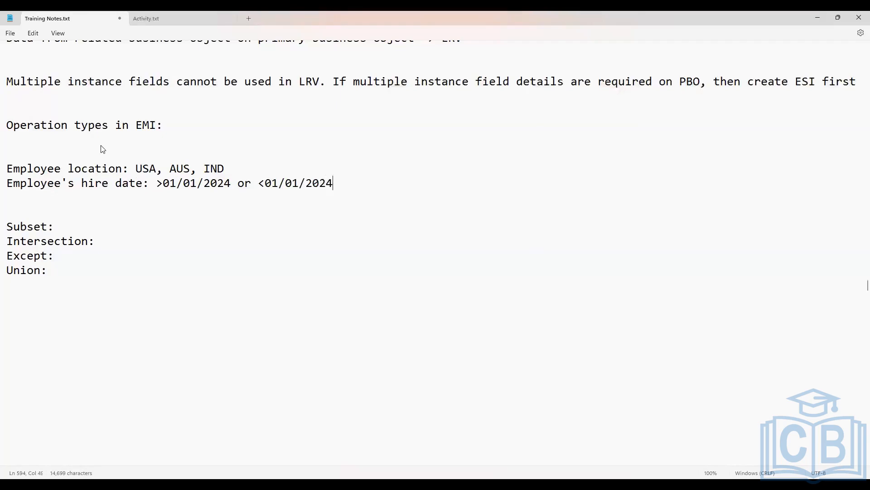
# Complete the Subset line with "Emp from location USA" and compare it with the employee location list
pyautogui.click(85, 227)
pyautogui.write('Emp from loca')
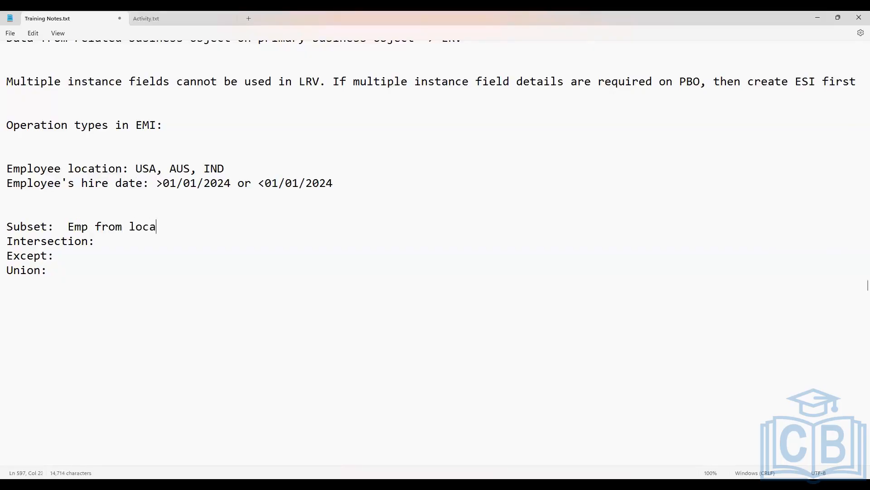
pyautogui.write('tion USA')
pyautogui.click(143, 226)
pyautogui.moveTo(70, 226); pyautogui.dragTo(217, 227)
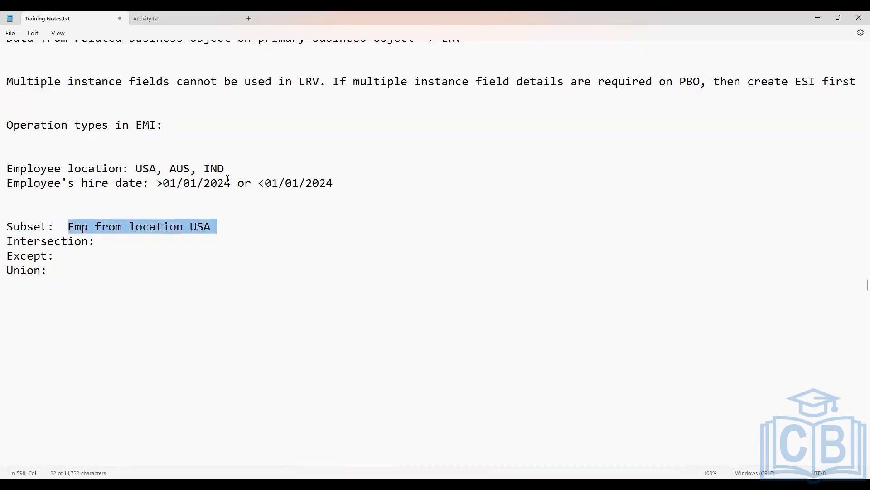
pyautogui.moveTo(170, 168); pyautogui.dragTo(231, 169)
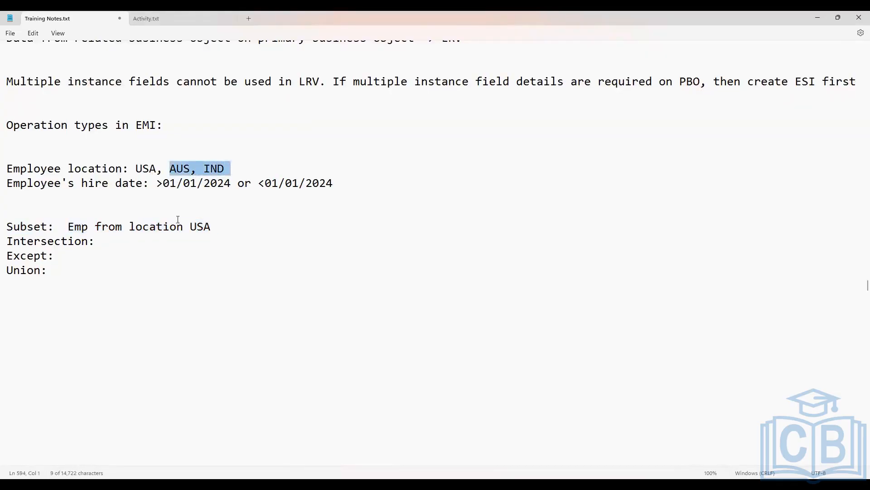
pyautogui.moveTo(221, 227); pyautogui.dragTo(111, 233)
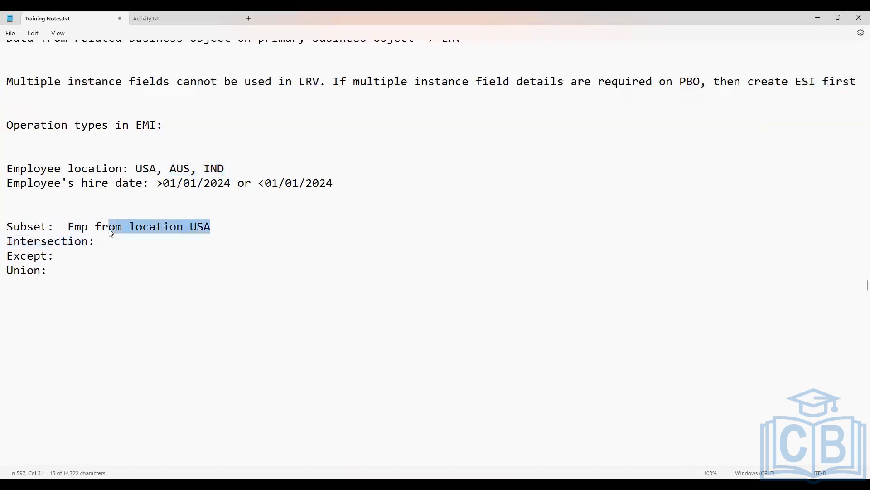
pyautogui.moveTo(249, 169); pyautogui.dragTo(6, 170)
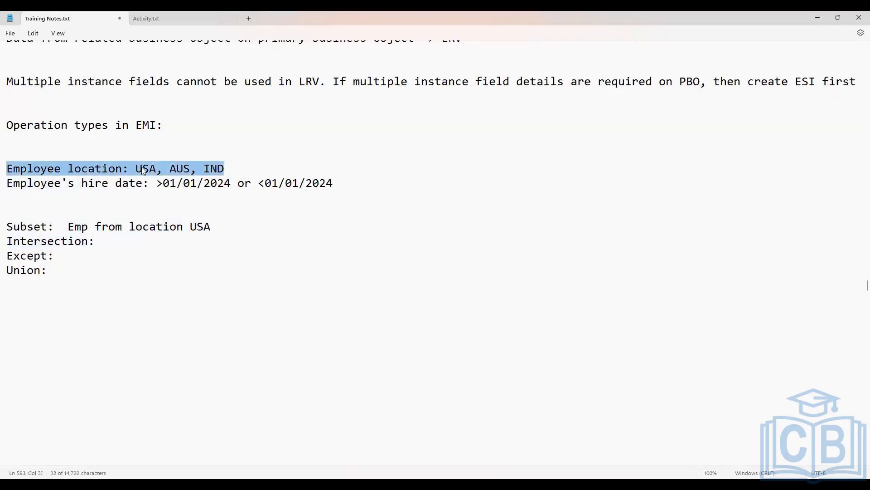
pyautogui.click(220, 226)
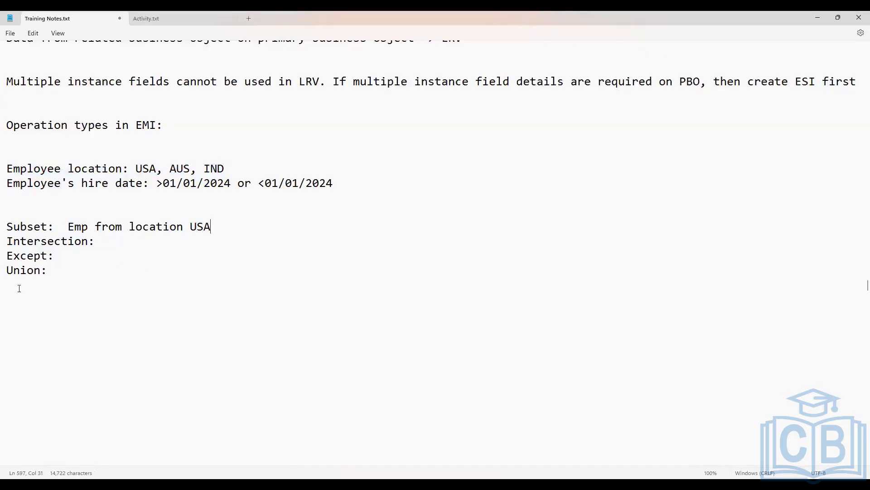
# Start the Intersection example with the condition "Employee location = USA"
pyautogui.click(114, 235)
pyautogui.write('Employee ')
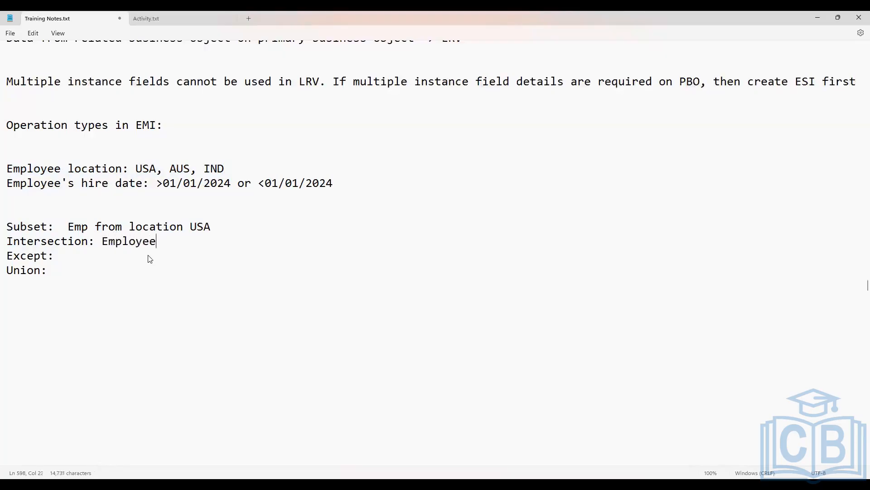
pyautogui.write('location = USA')
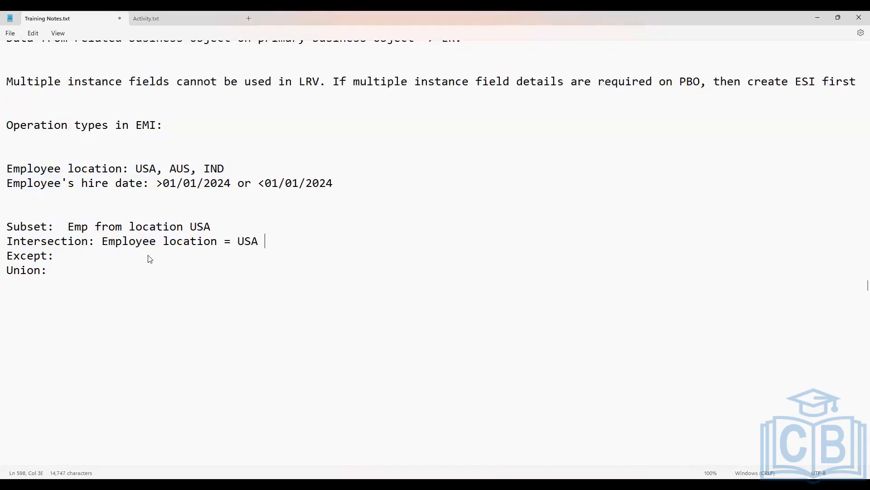
pyautogui.write(' "AND" Hire Date')
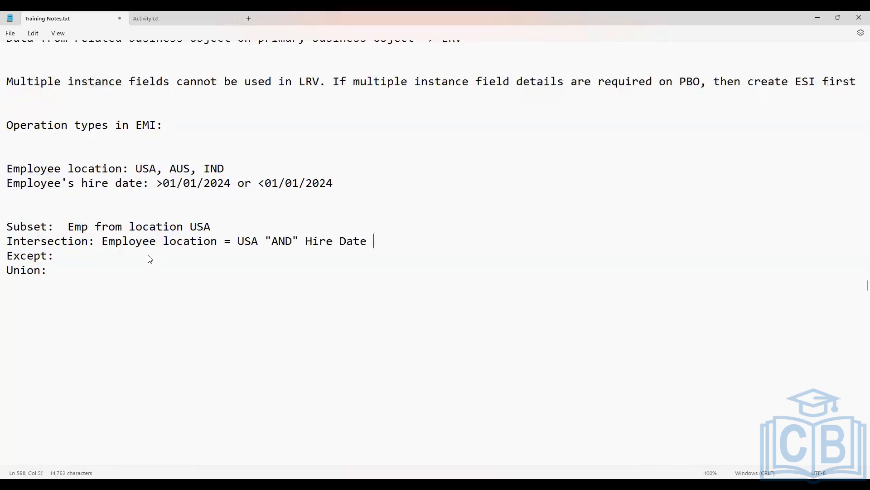
pyautogui.write(' >= 01/01/2024')
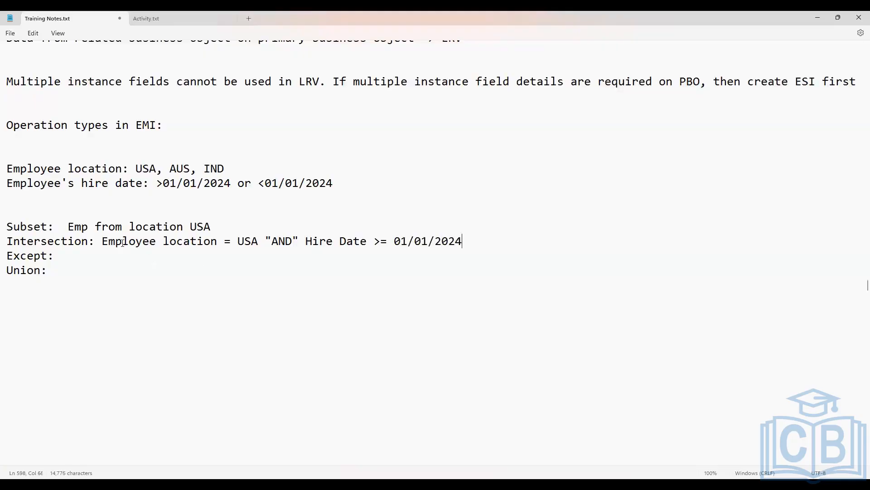
# Extend the Intersection example with "AND" in quotes followed by Hire Date >= 01/01/2024, and review the line
pyautogui.moveTo(102, 241); pyautogui.dragTo(476, 237)
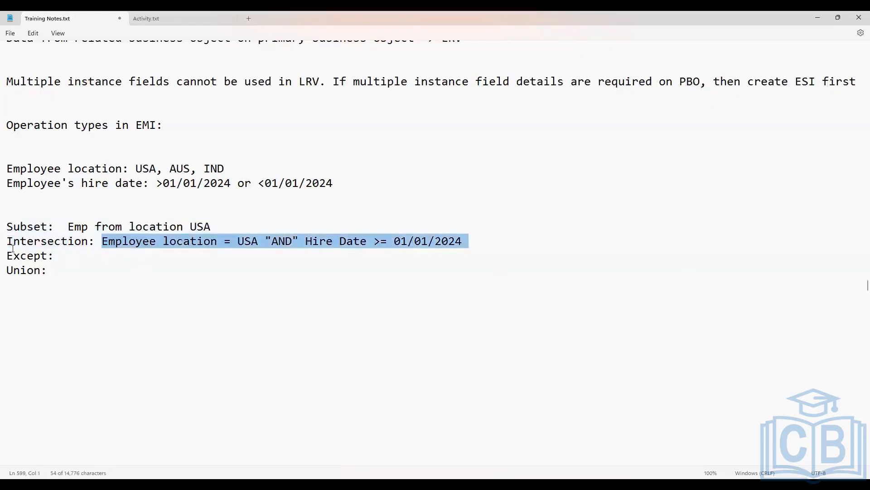
pyautogui.moveTo(8, 241); pyautogui.dragTo(100, 245)
pyautogui.click(129, 241)
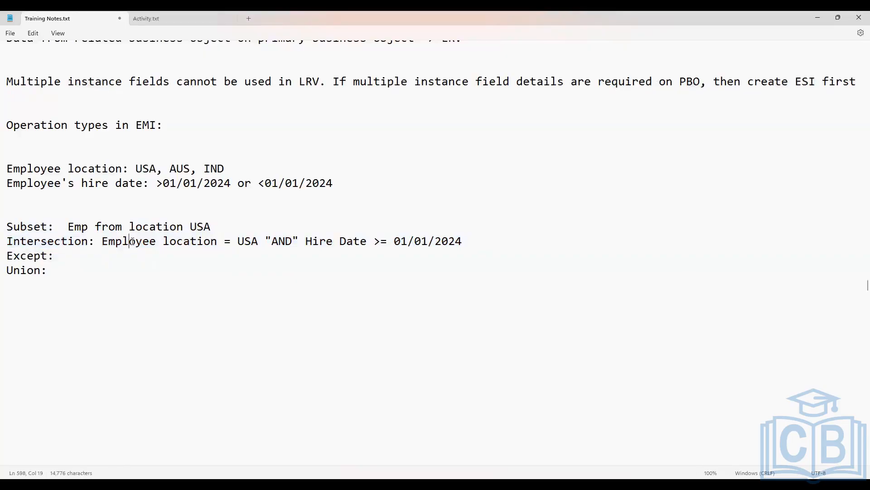
# Start the Except example with the text "Emp location Is USA"
pyautogui.click(68, 255)
pyautogui.write('Empl')
pyautogui.press('BackSpace')
pyautogui.write('location IS UK')
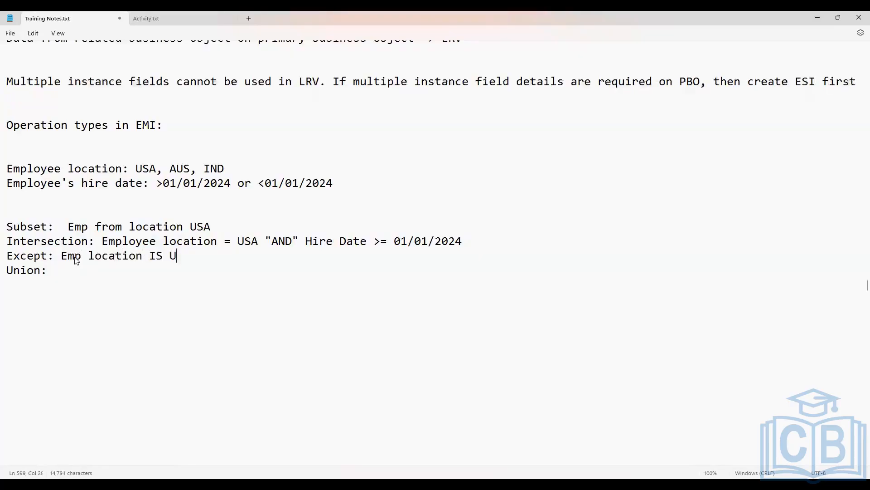
pyautogui.press('BackSpace')
pyautogui.press('BackSpace')
pyautogui.press('BackSpace')
pyautogui.press('BackSpace')
pyautogui.write('s USA but hire date ')
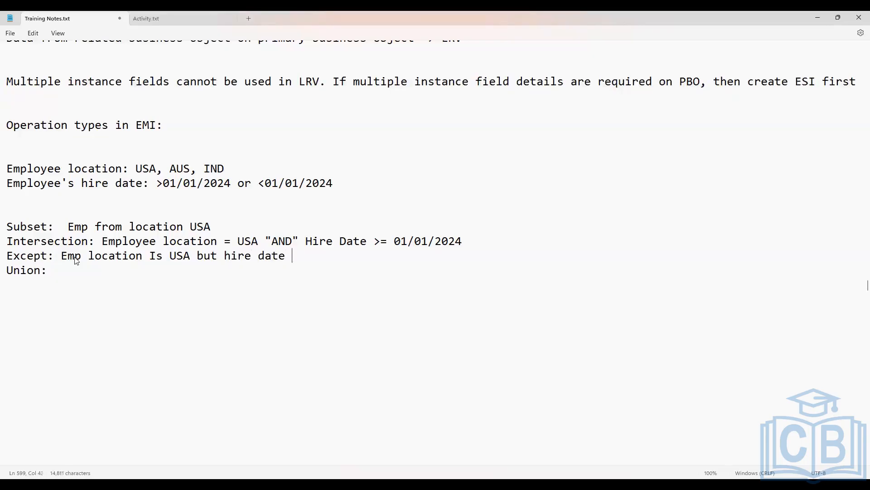
pyautogui.write('not >= 01/01/2')
# Extend the Except example with "but hire date not >= 01/01/2024" and review its two conditions
pyautogui.write('024')
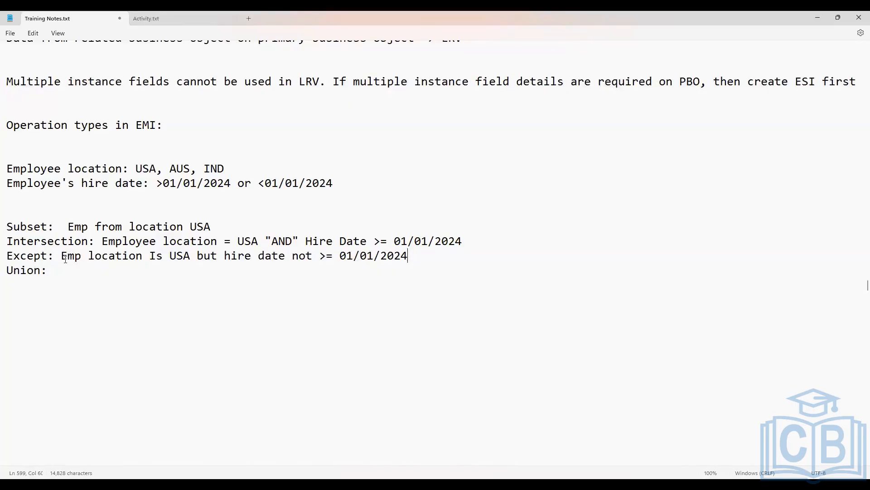
pyautogui.moveTo(62, 256); pyautogui.dragTo(190, 256)
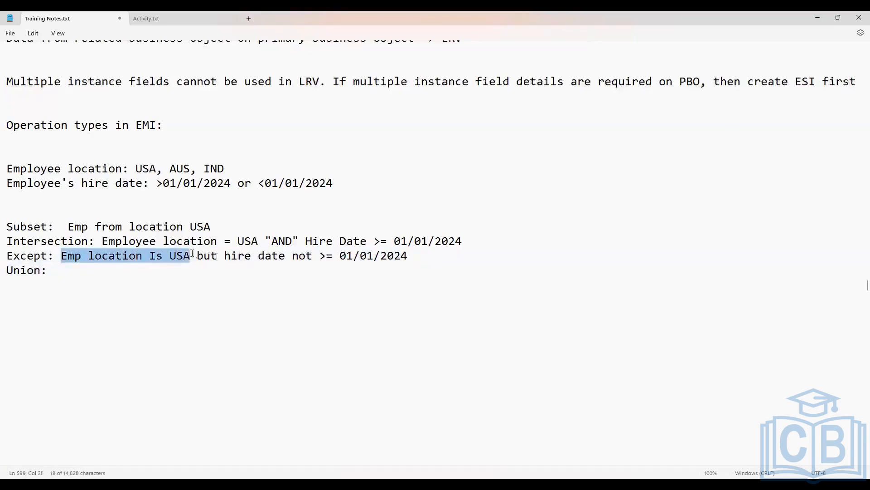
pyautogui.doubleClick(238, 256)
pyautogui.moveTo(327, 252); pyautogui.dragTo(416, 256)
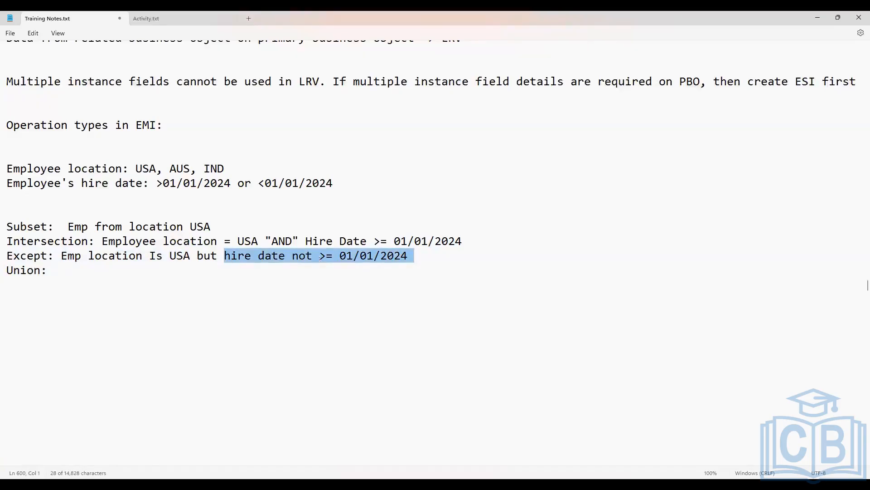
pyautogui.click(93, 256)
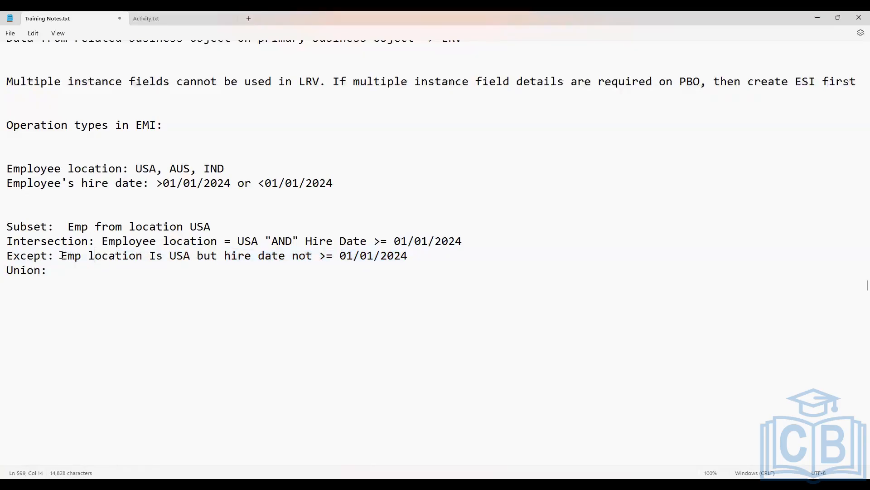
pyautogui.moveTo(76, 260); pyautogui.dragTo(190, 257)
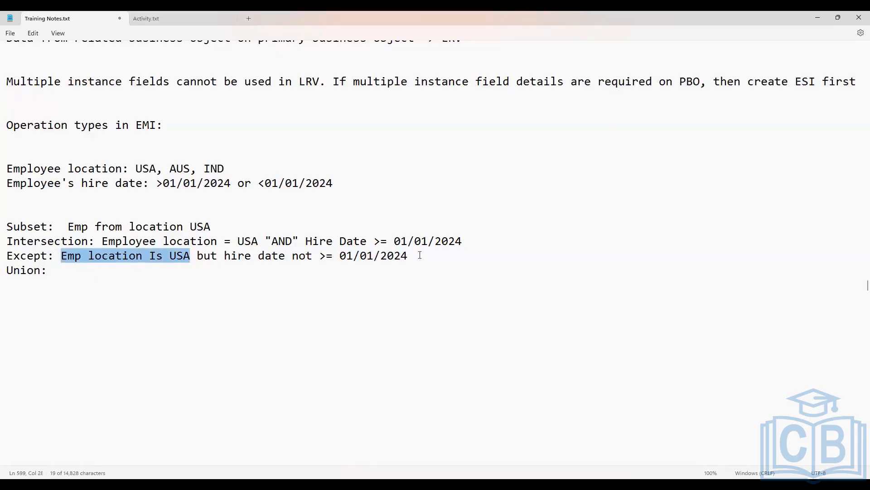
# Complete the Union line with Employee belongs to USA "OR" Hire Date >= 01/01/2024
pyautogui.click(84, 271)
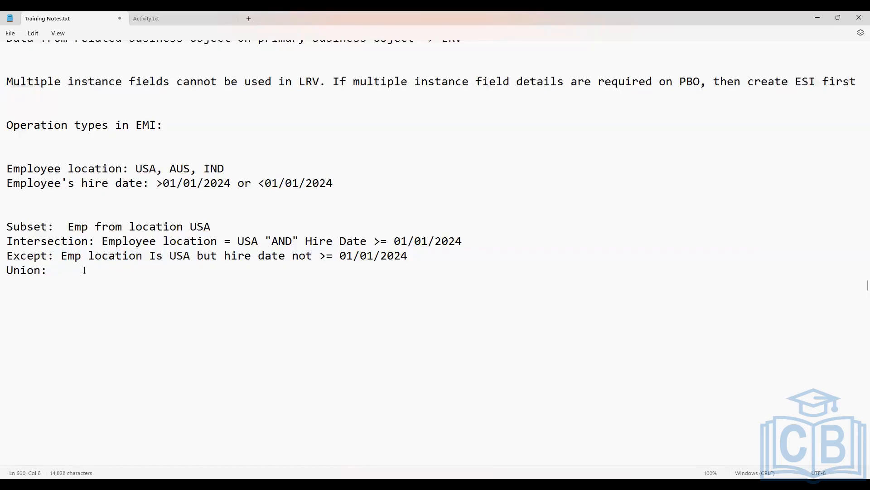
pyautogui.write('Employee belongs to U')
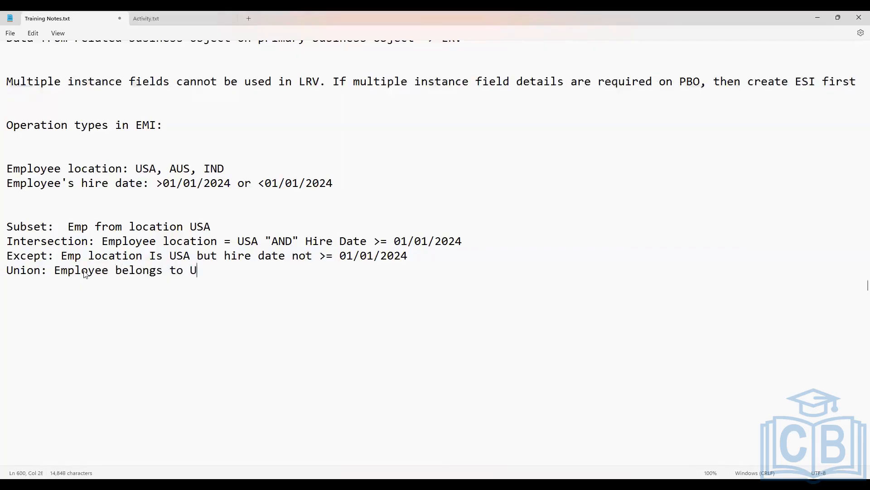
pyautogui.write('SA "OR" Hire Date')
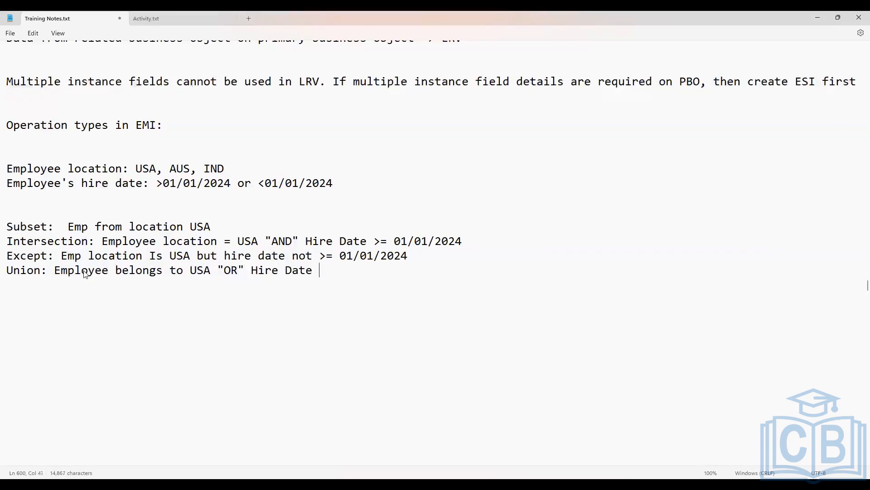
pyautogui.write(' >= 01/01/2024')
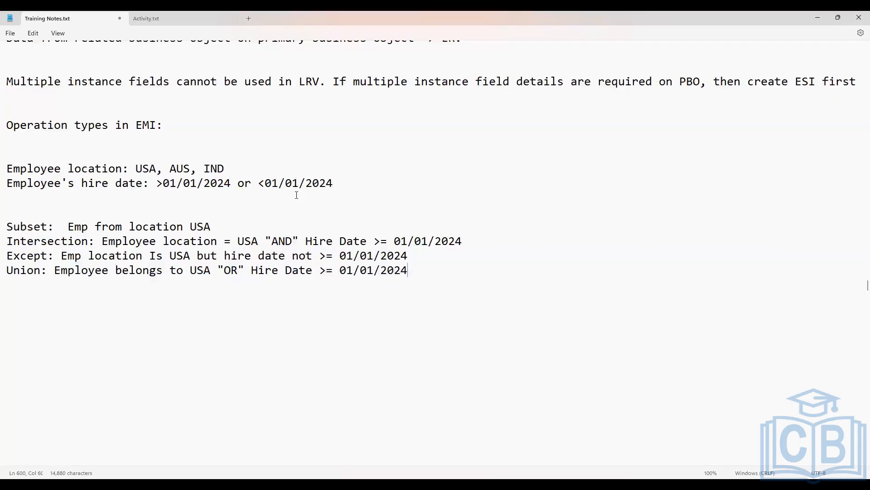
# Start a sample employee entry reading "Emp IND1" two blank lines below the Union line
pyautogui.press('Return')
pyautogui.press('Return')
pyautogui.press('Return')
pyautogui.write('Emp IND1 - HIre da')
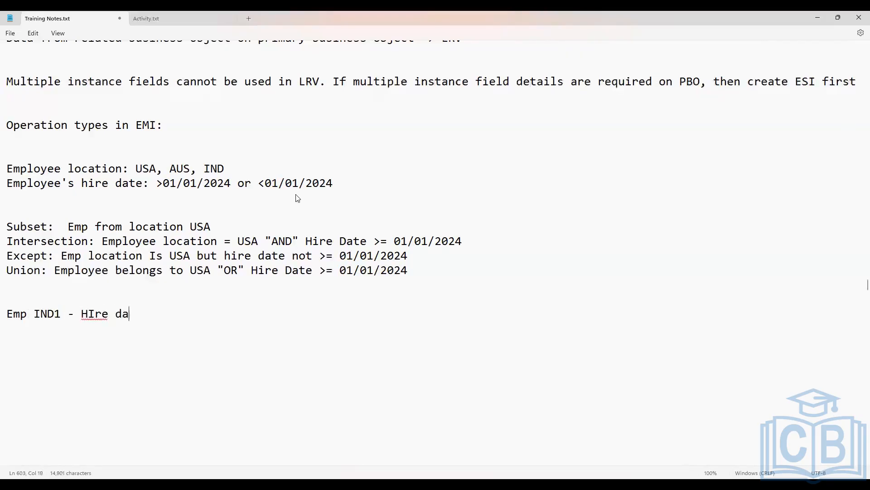
pyautogui.write('te : 02/03/2024')
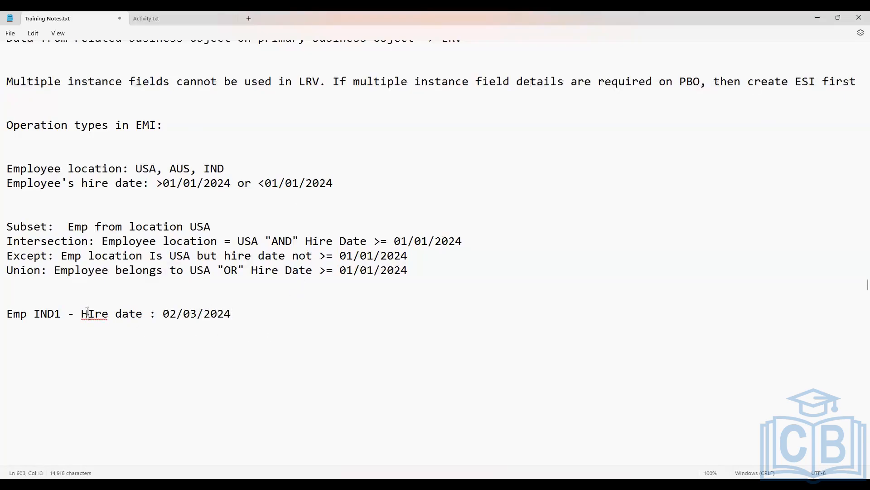
# Add "- HIre date : 02/03/2024" to the Emp IND1 entry and highlight the employee label
pyautogui.click(176, 313)
pyautogui.click(8, 314)
pyautogui.keyDown('shift'); pyautogui.click(60, 314); pyautogui.keyUp('shift')
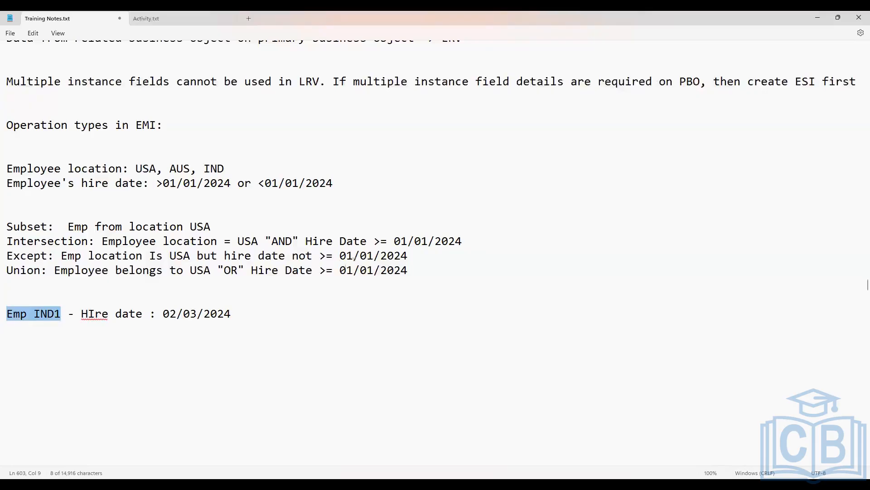
# Highlight the Union date and the Emp IND1 entry, and add "Emp USA1 - Hire date : 08/06/2023" on the line below that entry
pyautogui.moveTo(340, 270); pyautogui.dragTo(408, 270)
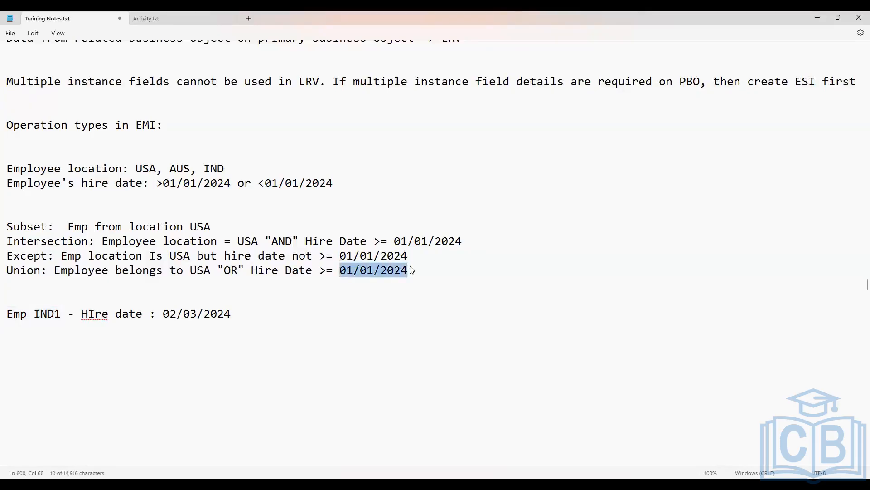
pyautogui.moveTo(239, 314); pyautogui.dragTo(10, 316)
pyautogui.click(248, 313)
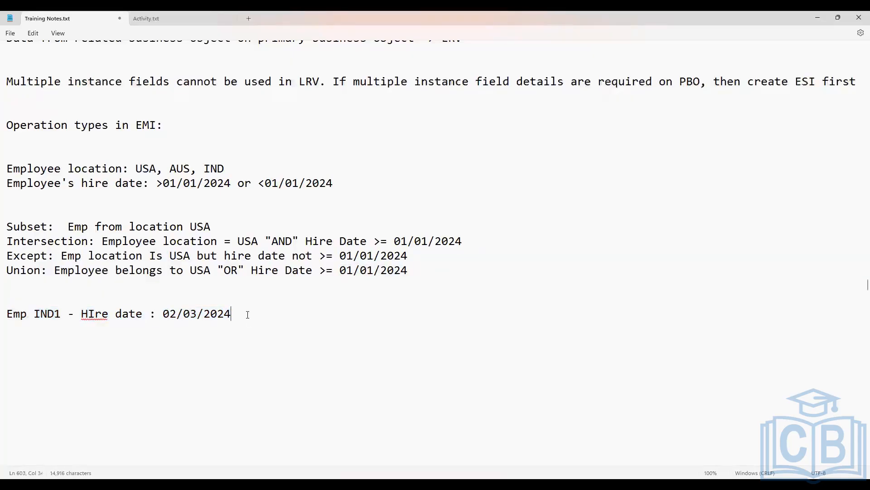
pyautogui.press('Return')
pyautogui.write('Empl')
pyautogui.press('BackSpace')
pyautogui.write('USA1 - Hire date')
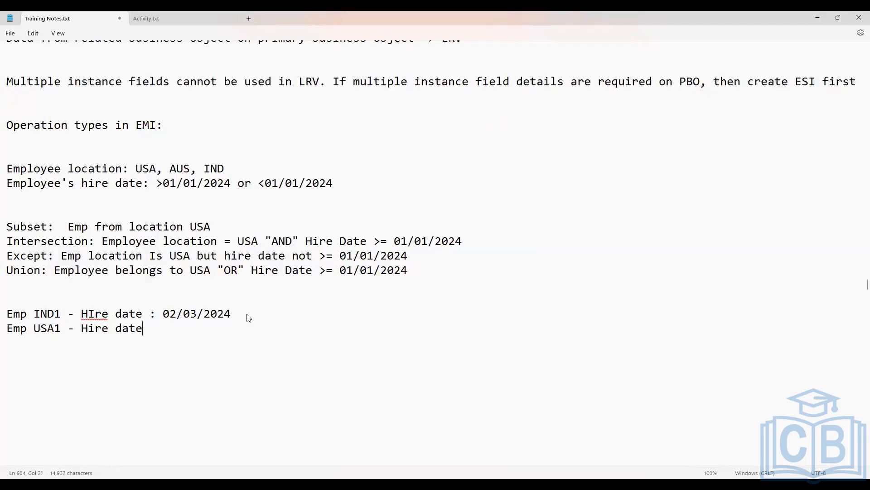
pyautogui.write(' : 08/06/2023')
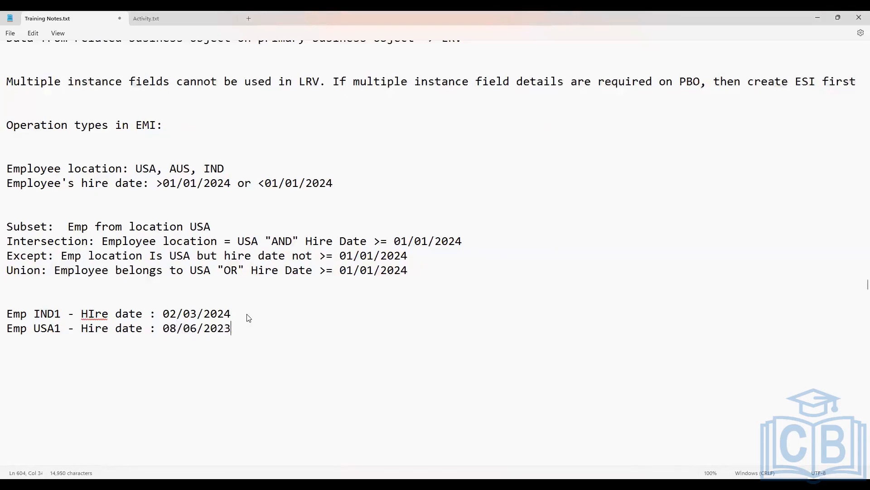
# Compare the Emp USA1 hire date with both Union conditions, and highlight the two sample employee entries together
pyautogui.moveTo(235, 329); pyautogui.dragTo(177, 328)
pyautogui.moveTo(252, 271); pyautogui.dragTo(412, 271)
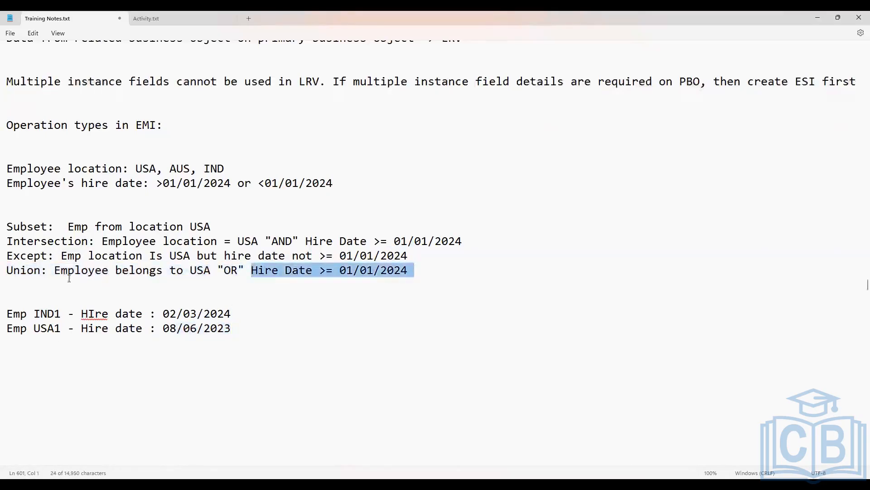
pyautogui.moveTo(54, 271); pyautogui.dragTo(227, 271)
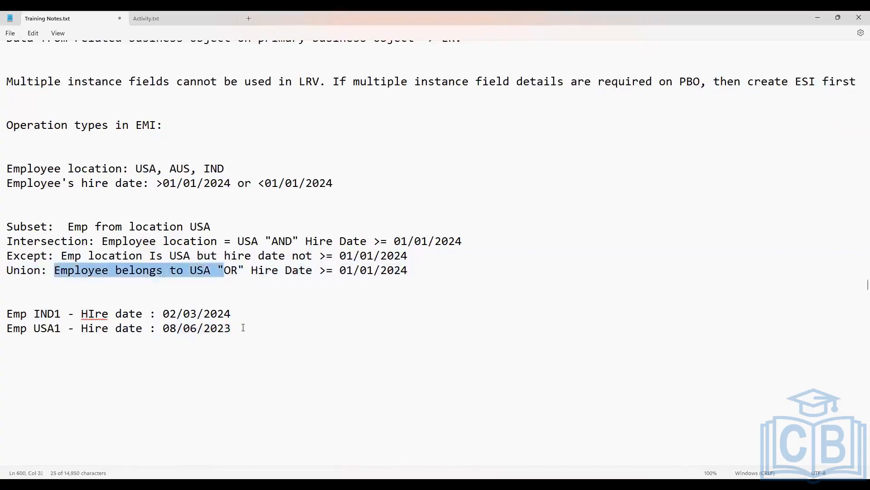
pyautogui.moveTo(244, 327); pyautogui.dragTo(2, 312)
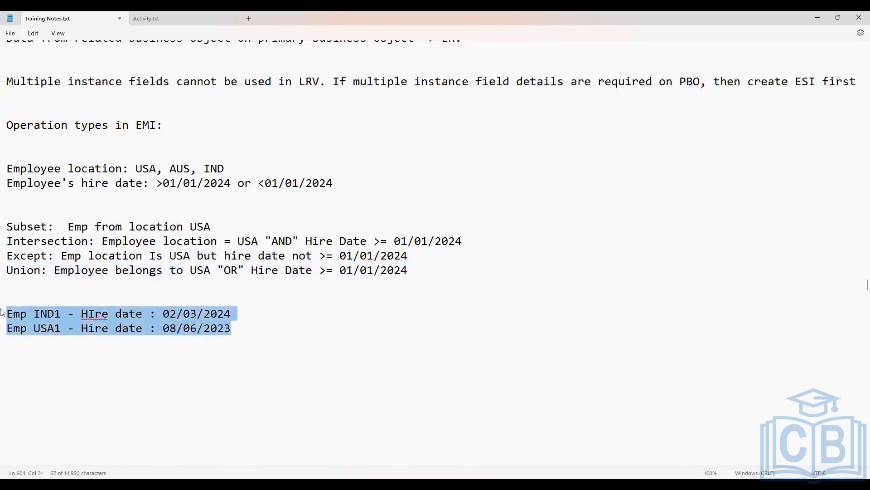
pyautogui.scroll(-2, 258, 369)
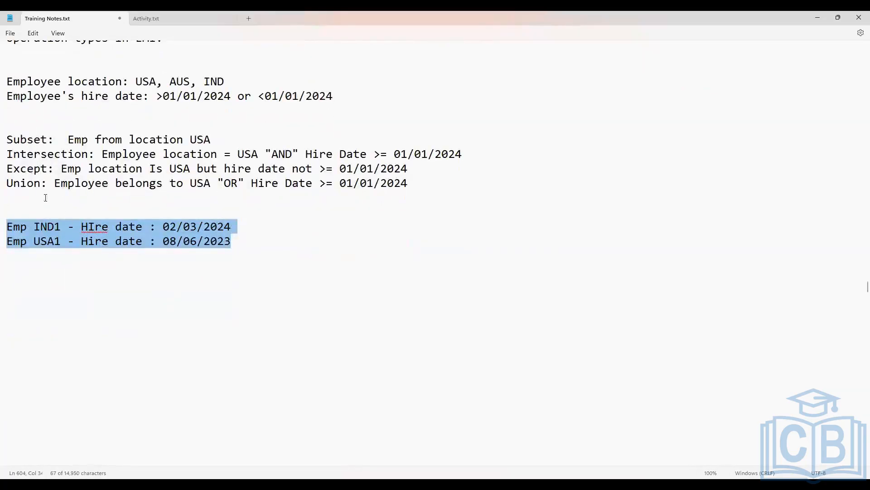
pyautogui.scroll(1, 45, 200)
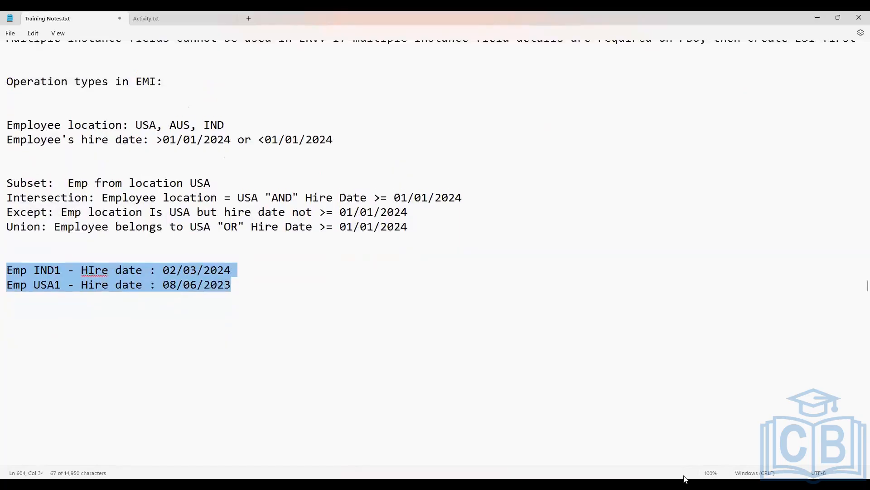
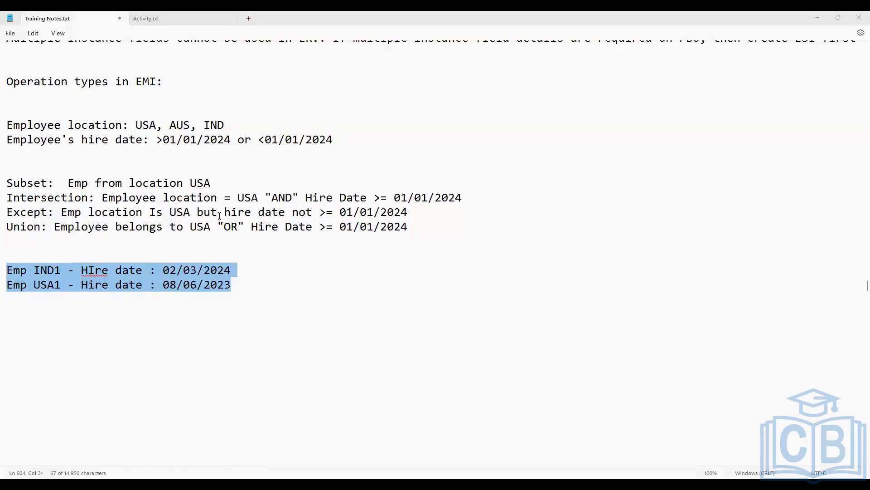
# Switch to the Extract Multi-Instance field form in Workday, review the dependents example in Excel, and set the operation type to Subset
pyautogui.scroll(2, 225, 261)
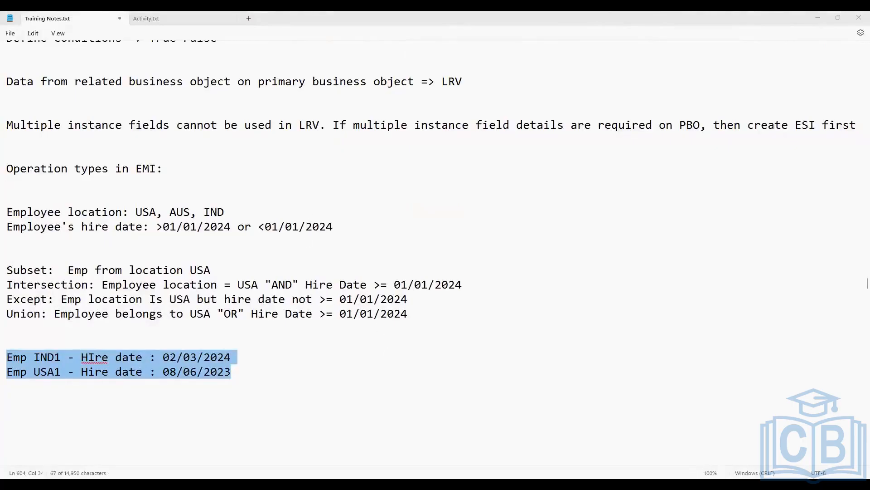
pyautogui.hotkey('alt', 'Tab')
pyautogui.click(195, 175)
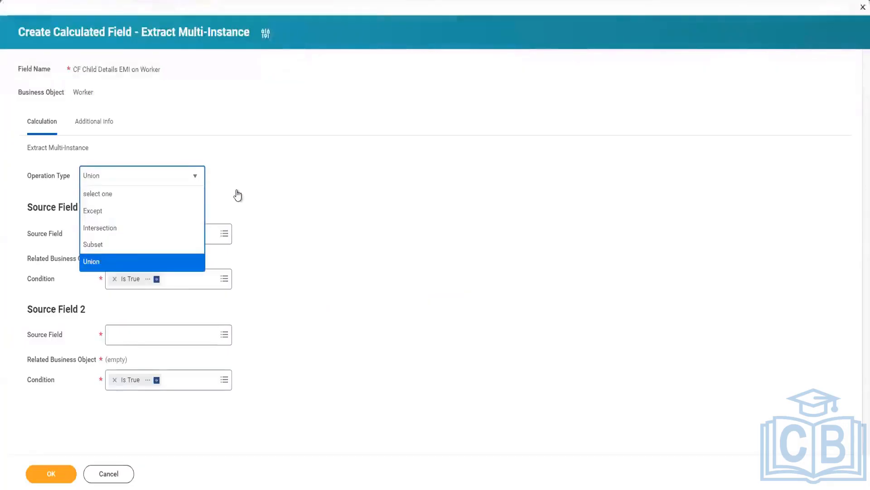
pyautogui.click(136, 215)
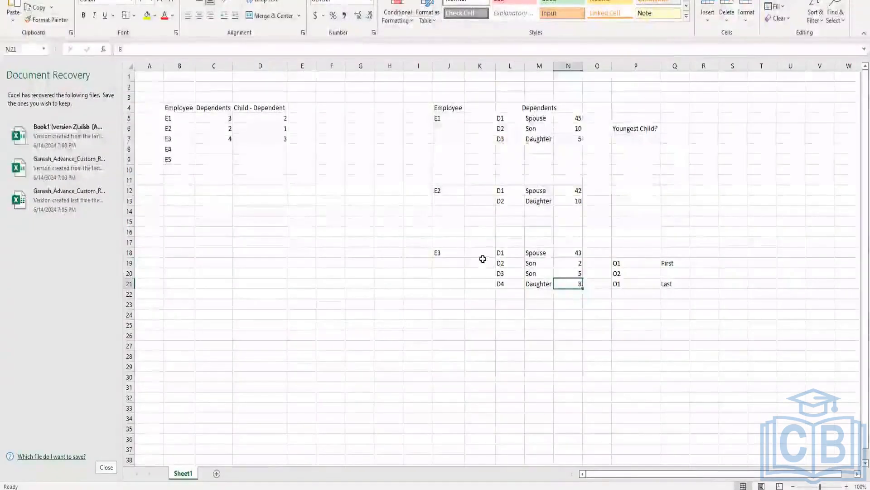
pyautogui.moveTo(482, 265); pyautogui.dragTo(673, 285)
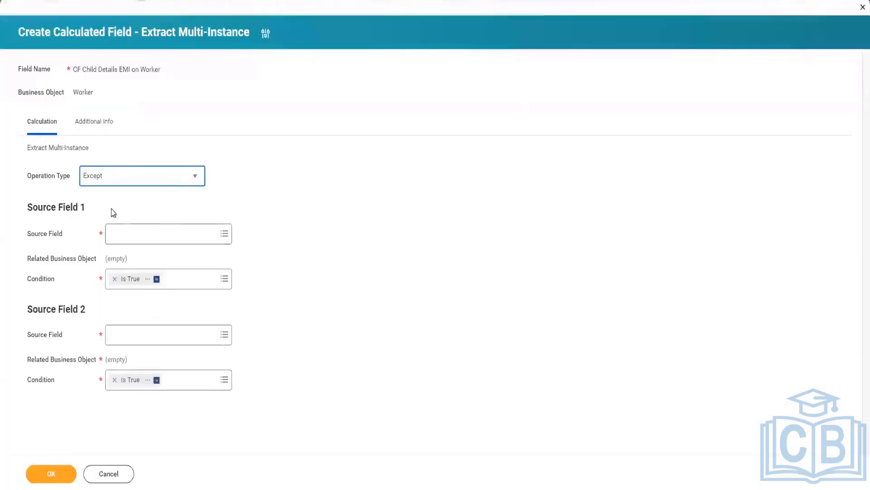
pyautogui.click(197, 186)
pyautogui.click(113, 245)
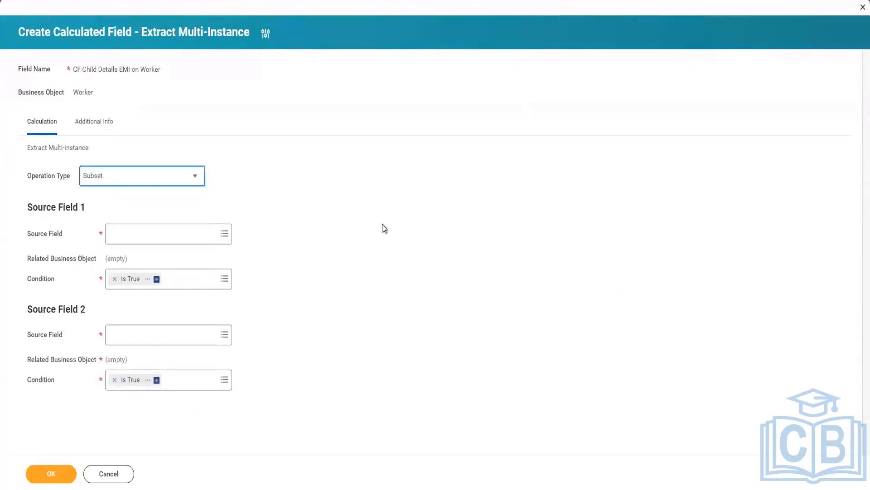
# Set Source Field 1 to Dependents and remove the default Is True condition
pyautogui.click(136, 236)
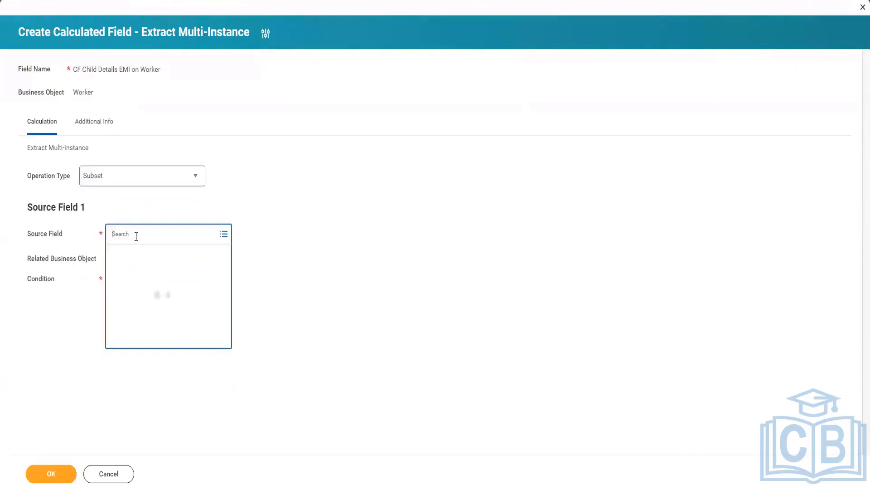
pyautogui.write('Depend')
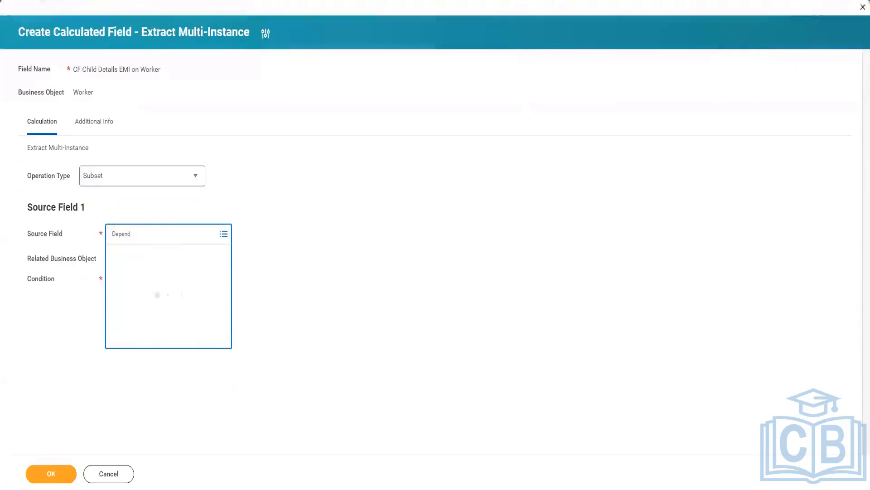
pyautogui.click(175, 276)
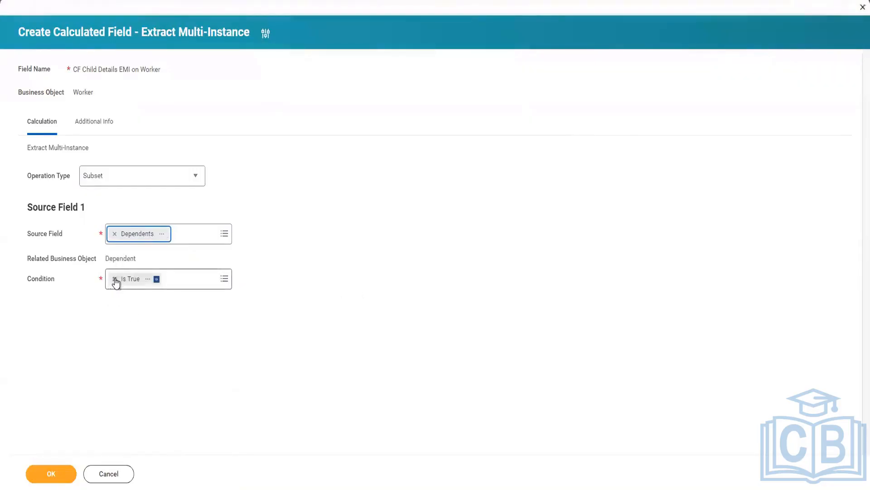
pyautogui.click(115, 279)
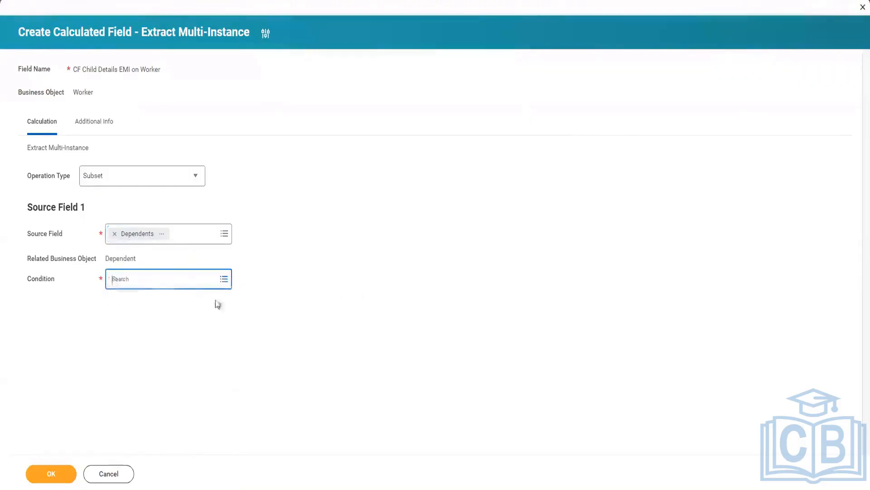
# Search the available condition fields for "CF rela chil" and close the list without choosing one
pyautogui.click(177, 281)
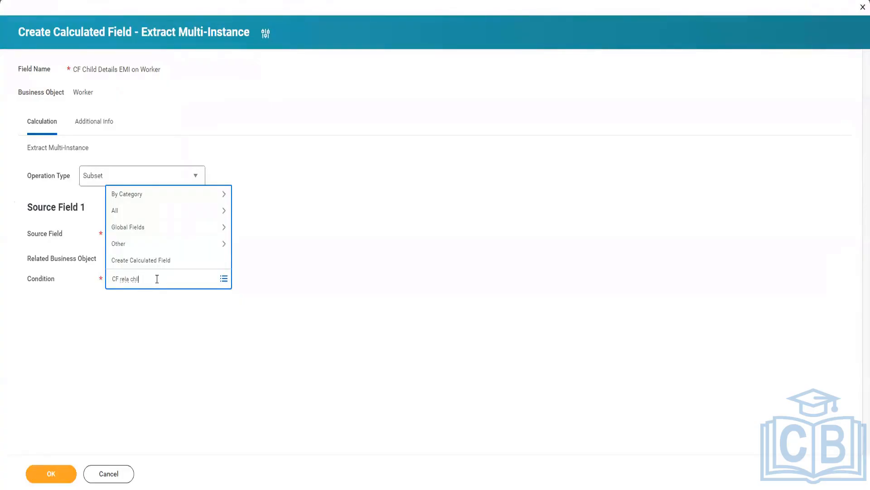
pyautogui.press('Return')
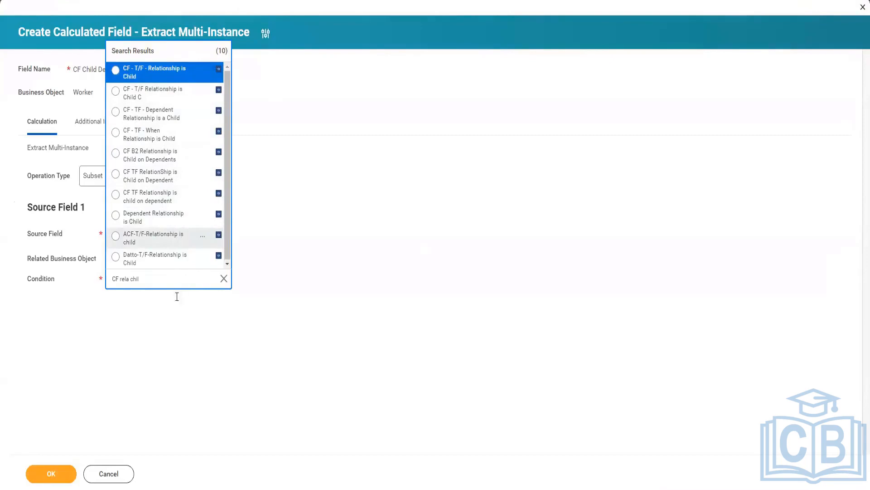
pyautogui.click(173, 316)
# Create a new calculated field for the condition and name it "CF B2 Relationship is Child on Dependent"
pyautogui.click(154, 277)
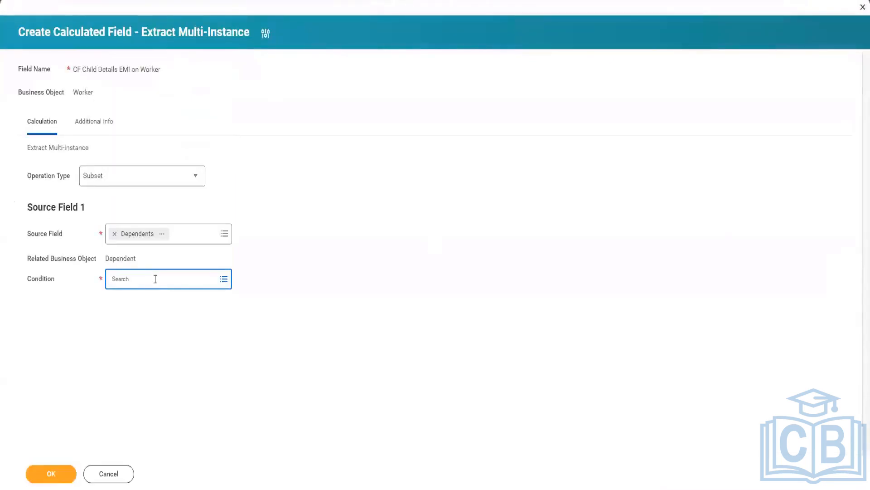
pyautogui.click(154, 278)
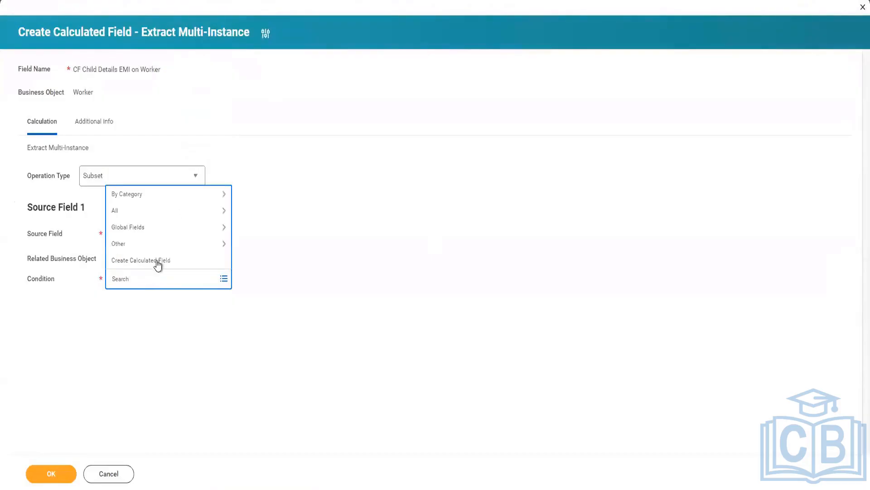
pyautogui.click(160, 262)
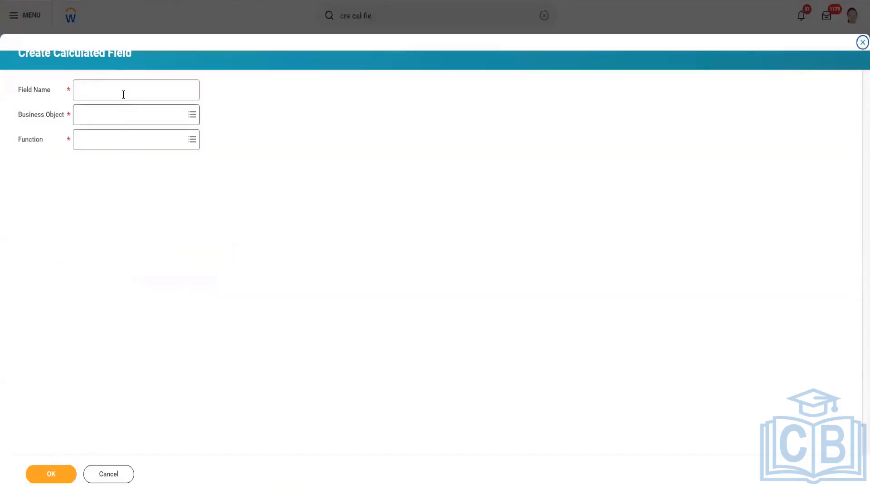
pyautogui.click(124, 94)
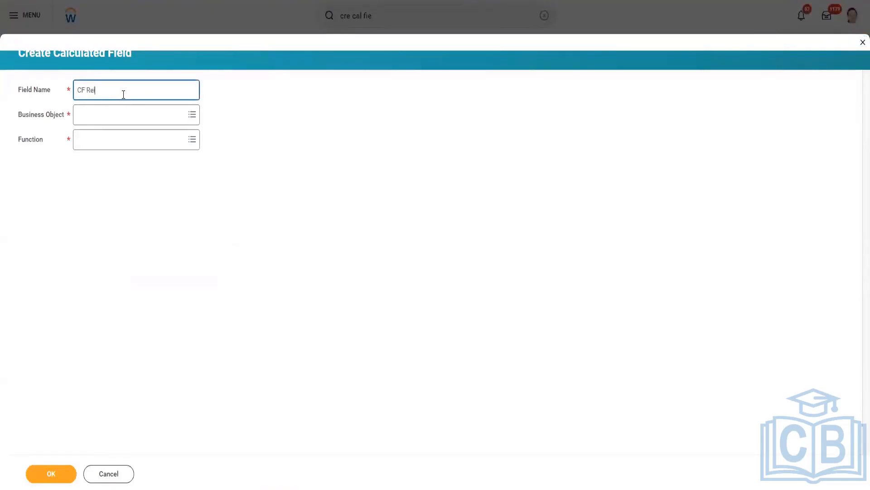
pyautogui.write('CF Relationship is Child on Dependent')
pyautogui.click(88, 90)
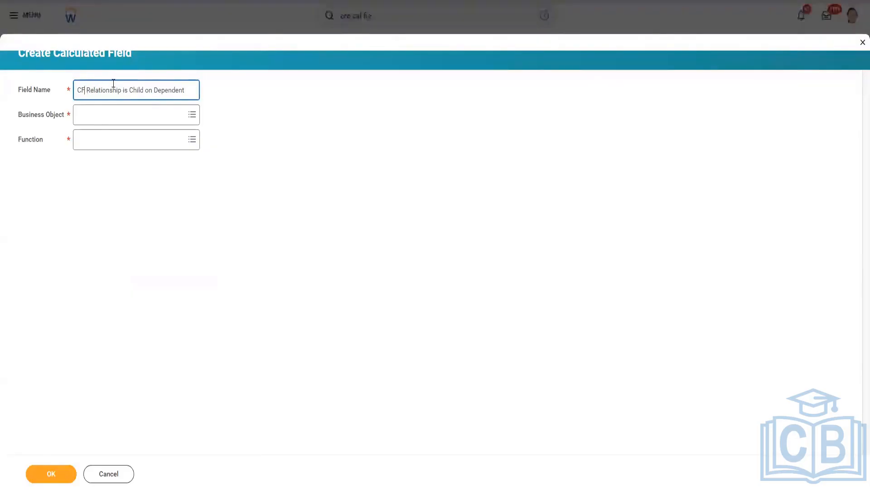
pyautogui.write('B2')
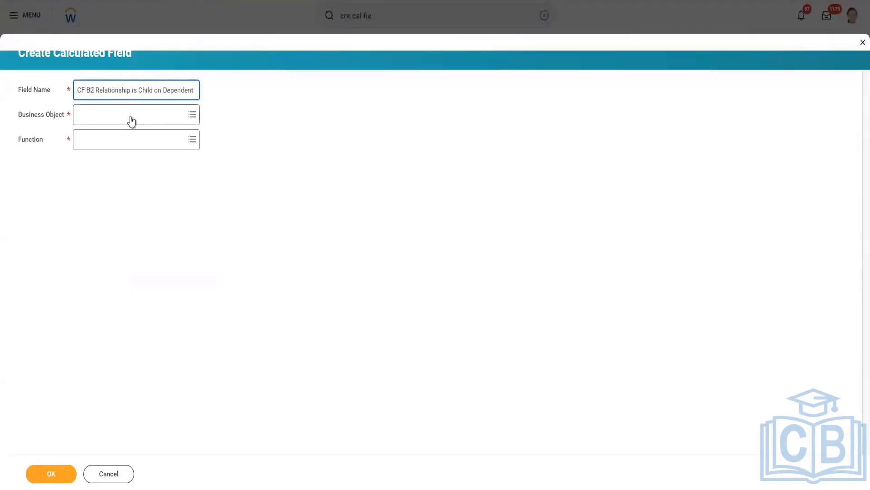
# Set the new field's business object to Dependent and its function to True/False Condition, and continue to its definition
pyautogui.click(130, 116)
pyautogui.write('Depe')
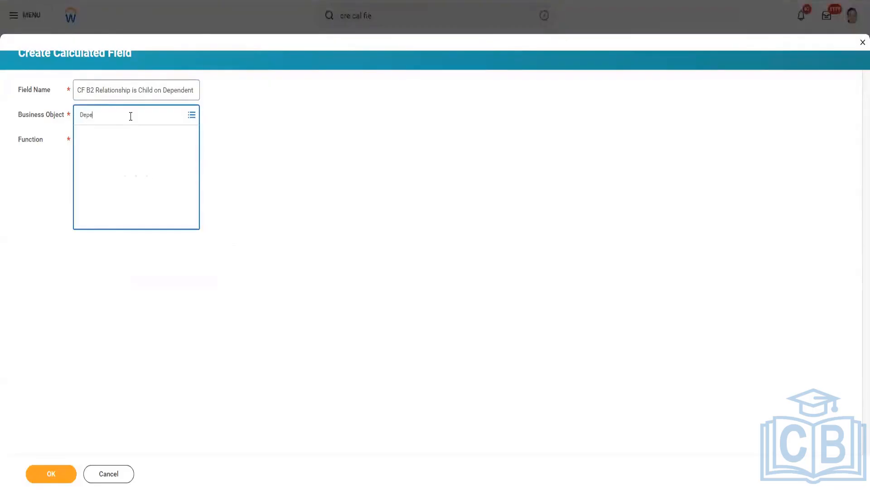
pyautogui.write('n')
pyautogui.click(130, 149)
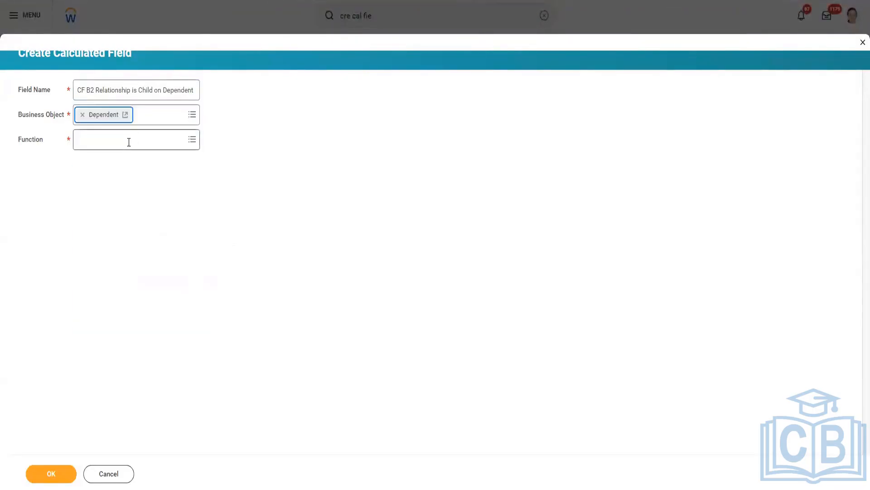
pyautogui.click(129, 142)
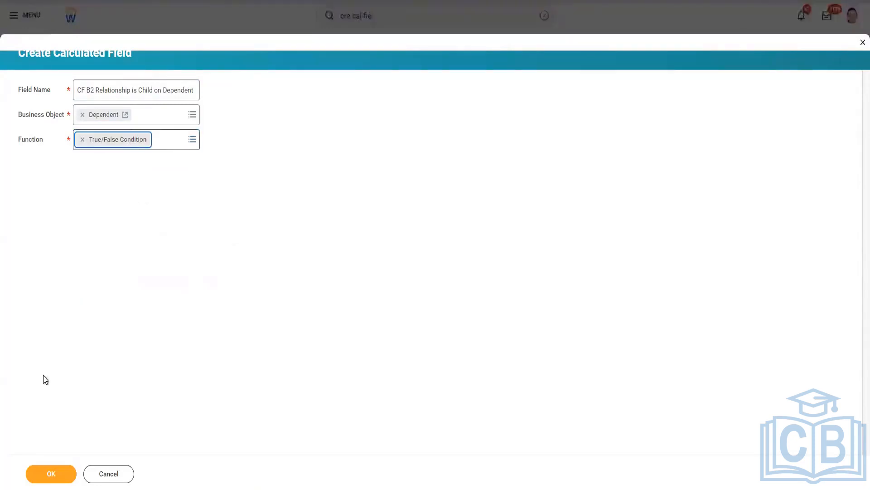
pyautogui.click(55, 473)
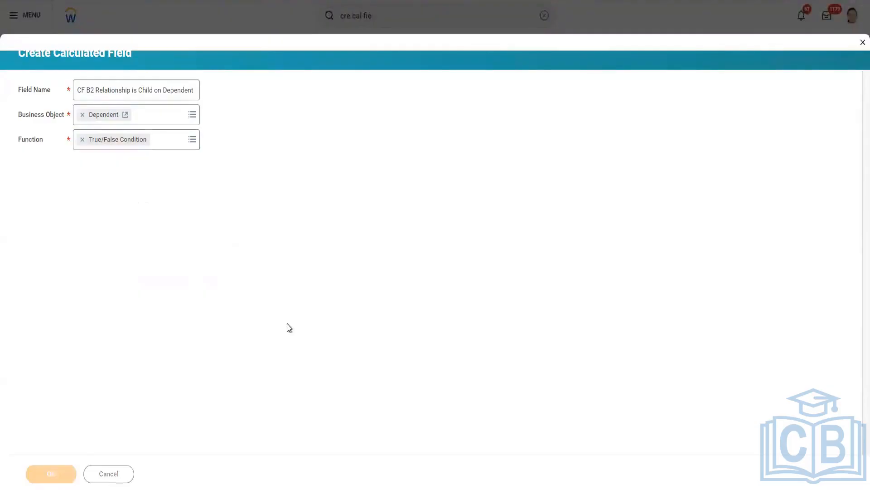
# Set the condition row's field to Relationship and its operator to "in the selection list"
pyautogui.click(328, 241)
pyautogui.write('relationshi')
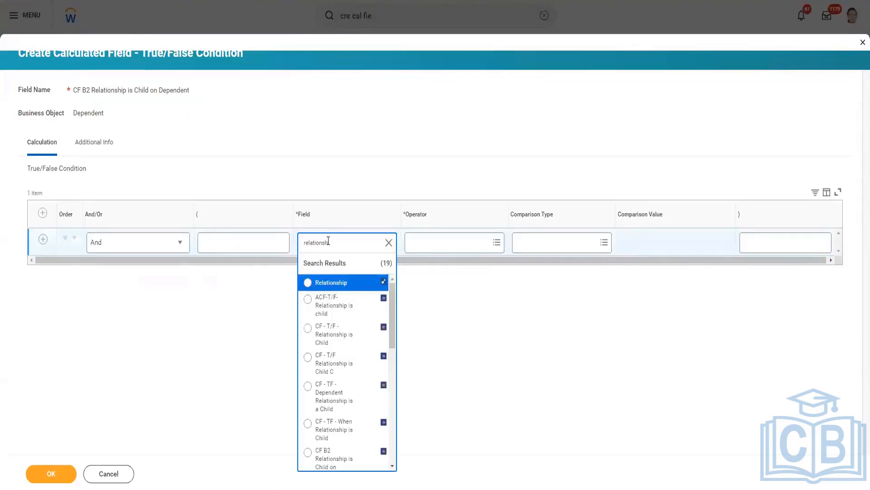
pyautogui.click(349, 283)
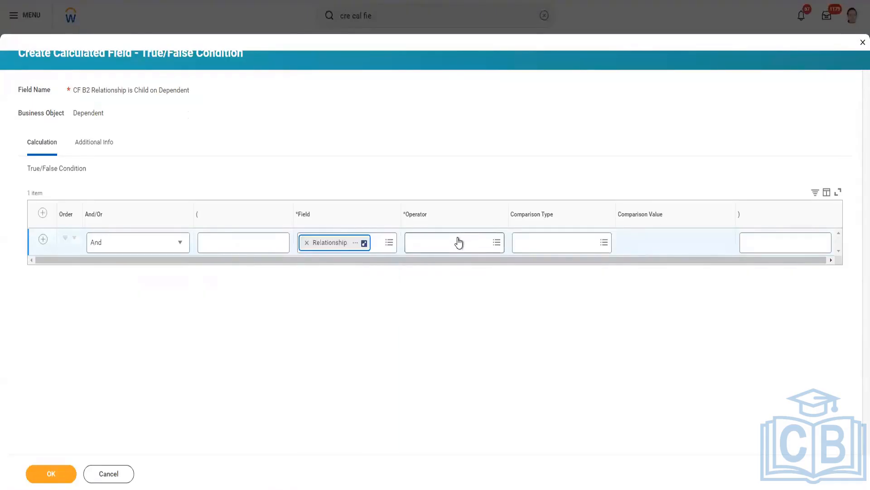
pyautogui.click(458, 240)
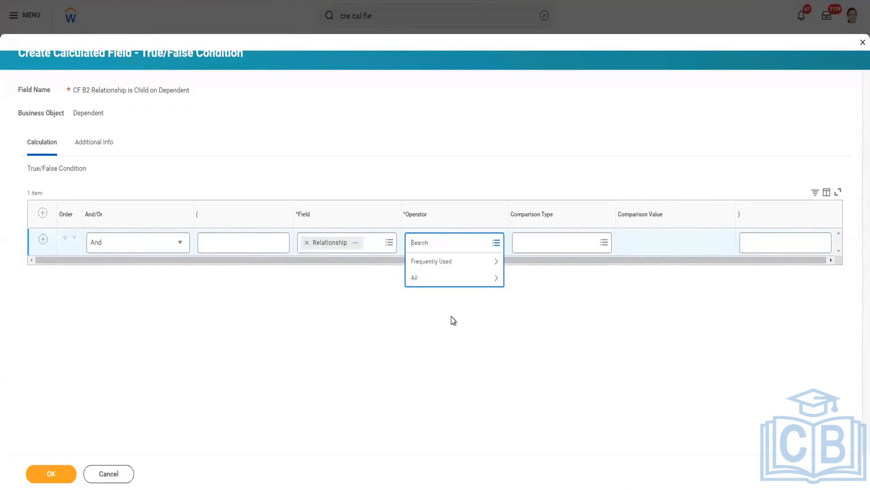
pyautogui.click(457, 278)
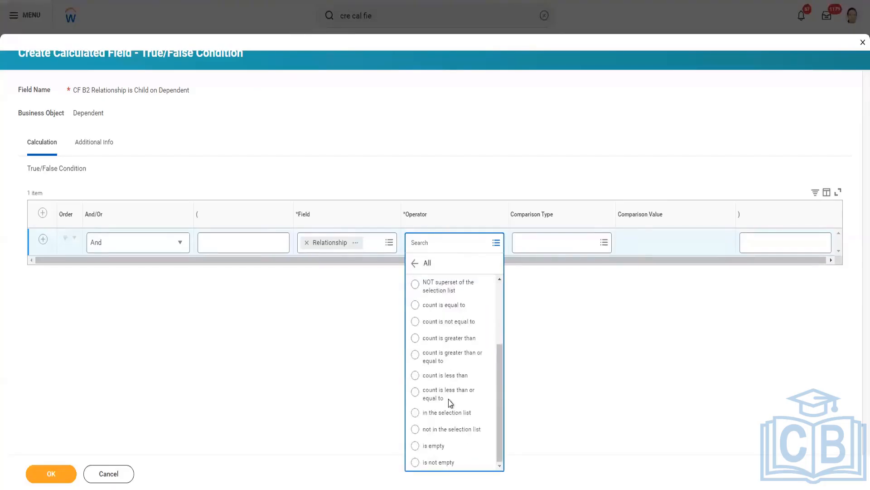
pyautogui.click(448, 412)
# Compare the relationship with a value specified in this filter, choose Child, and save the True/False condition
pyautogui.click(578, 242)
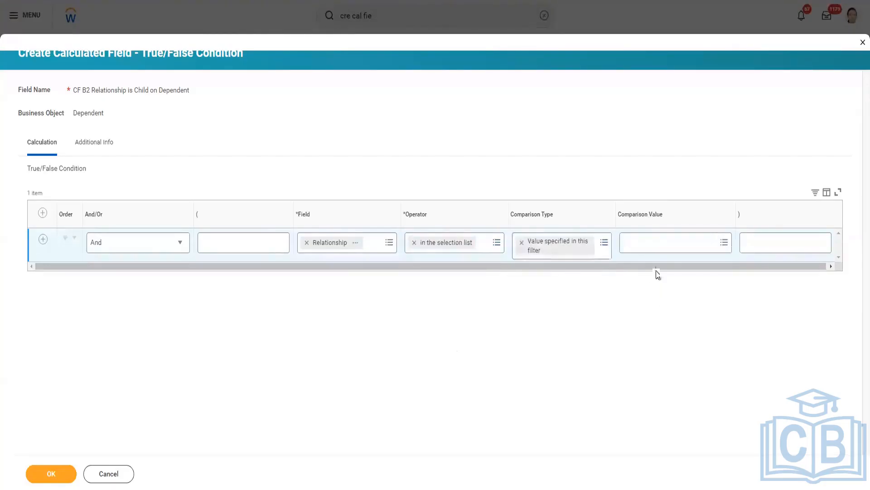
pyautogui.click(655, 247)
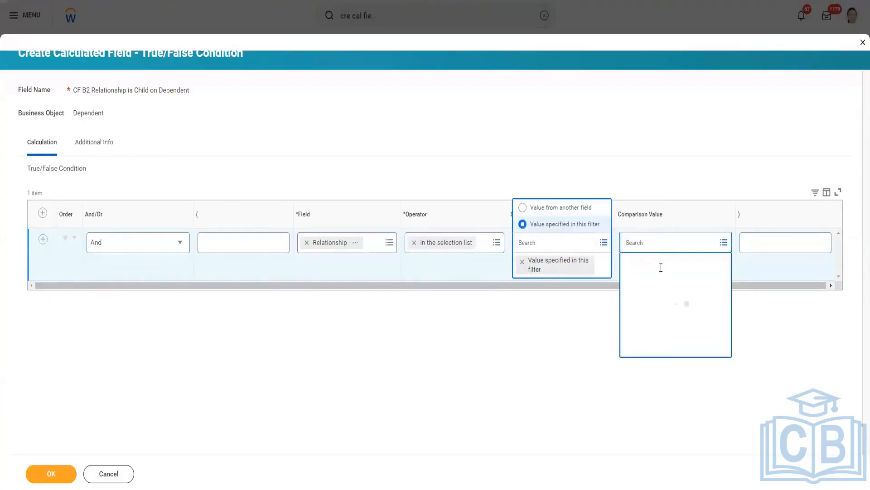
pyautogui.click(662, 345)
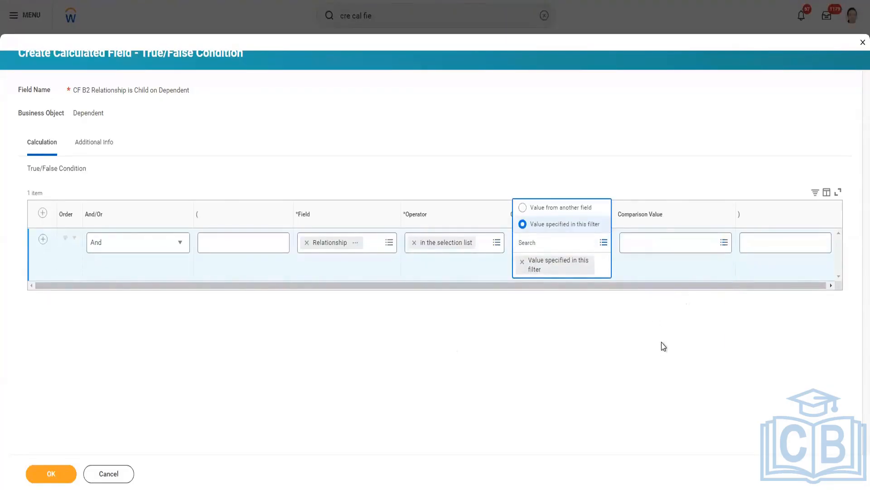
pyautogui.click(531, 381)
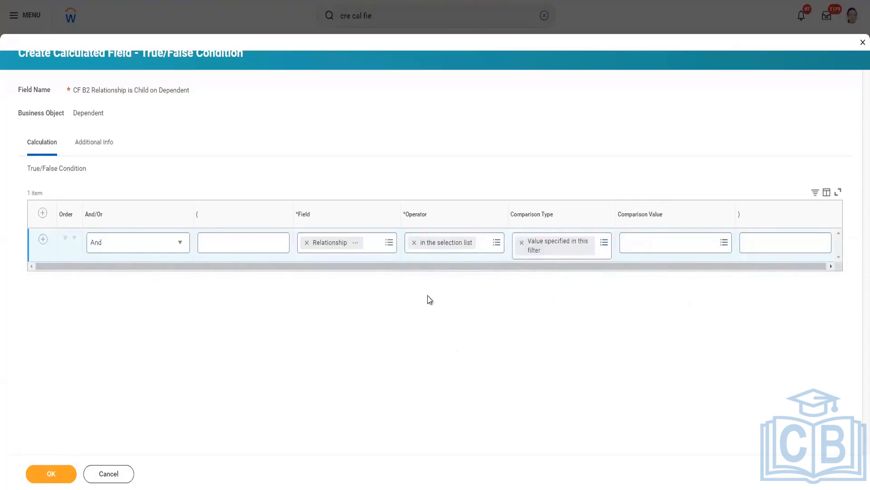
pyautogui.click(650, 243)
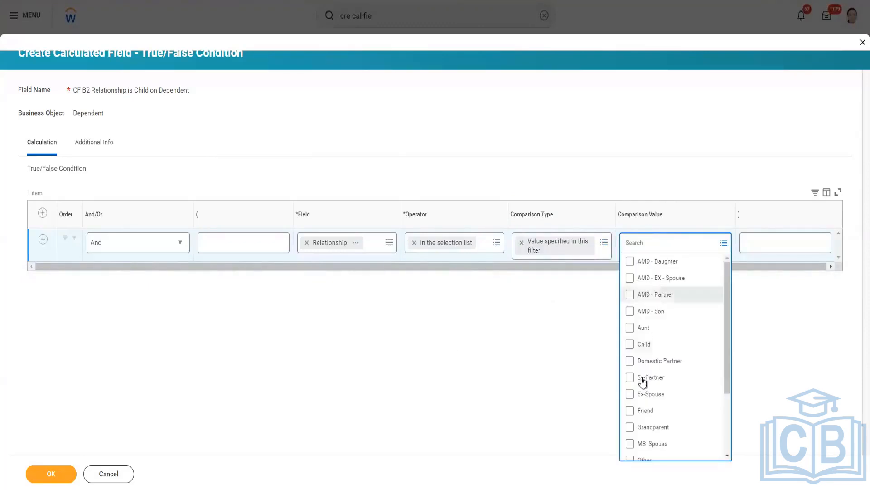
pyautogui.click(643, 345)
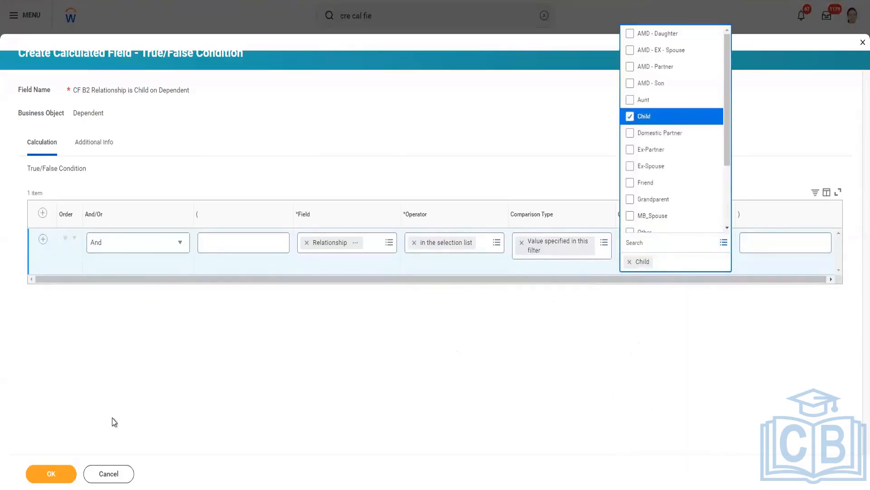
pyautogui.click(51, 473)
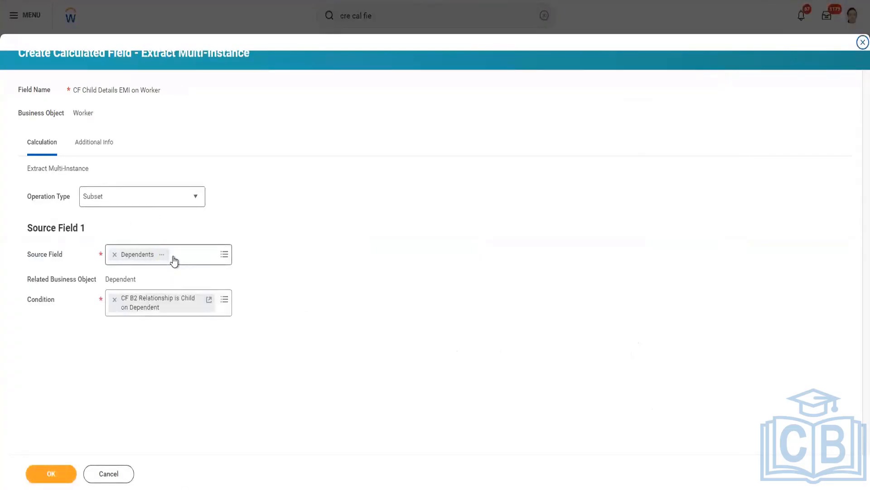
# Save the Extract Multi-Instance field with its Subset settings and copy the saved field's name
pyautogui.click(51, 474)
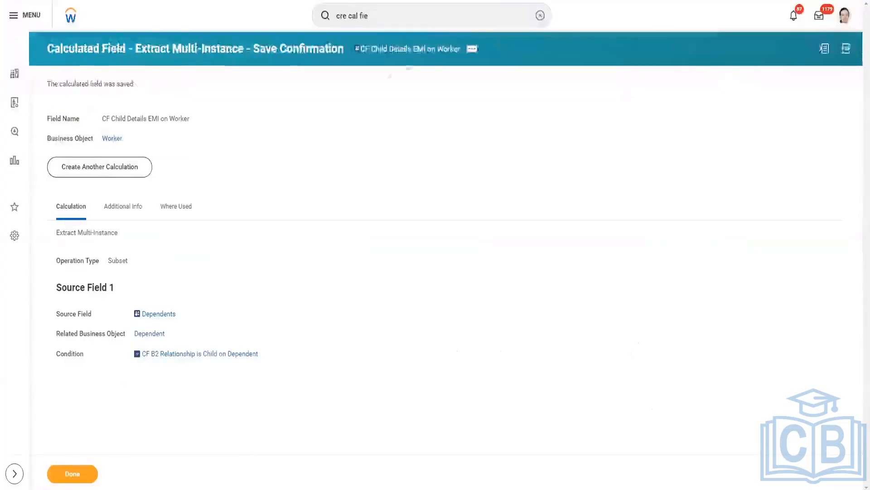
pyautogui.rightClick(413, 54)
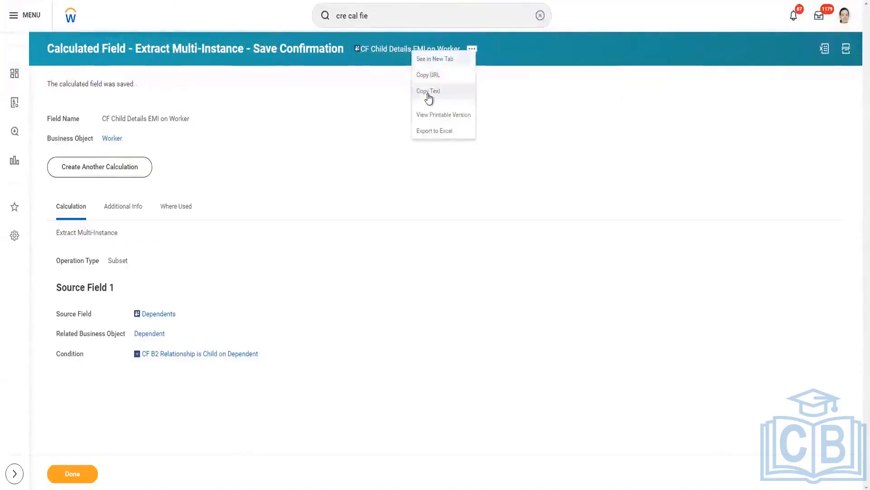
pyautogui.click(428, 93)
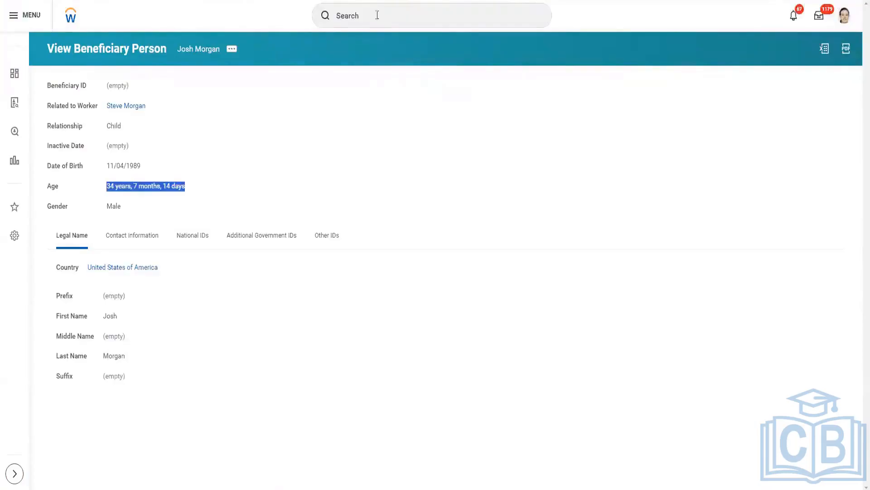
# Find the Edit Custom Report task and open the DNU Batch 2 Advance Report for editing
pyautogui.click(377, 15)
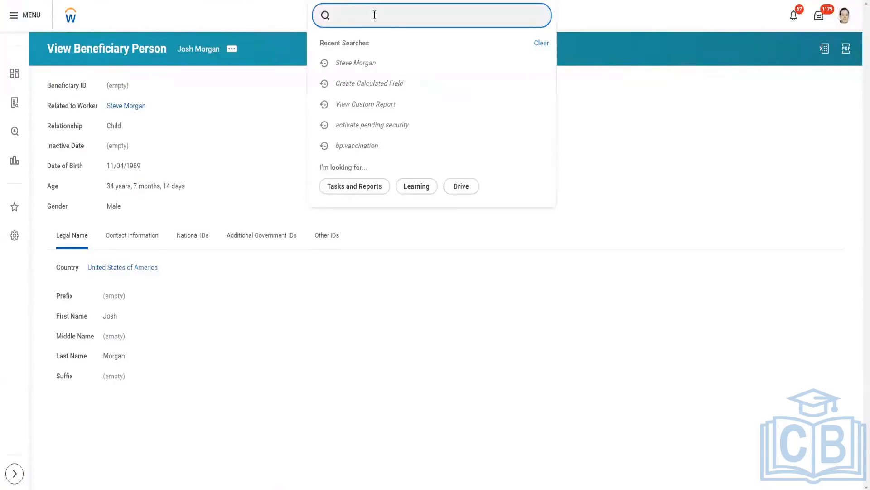
pyautogui.write('edit cus rep')
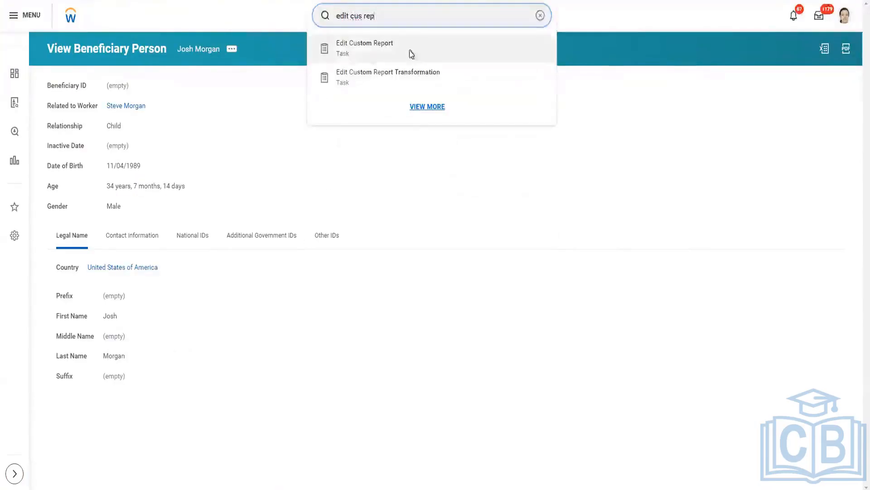
pyautogui.click(411, 54)
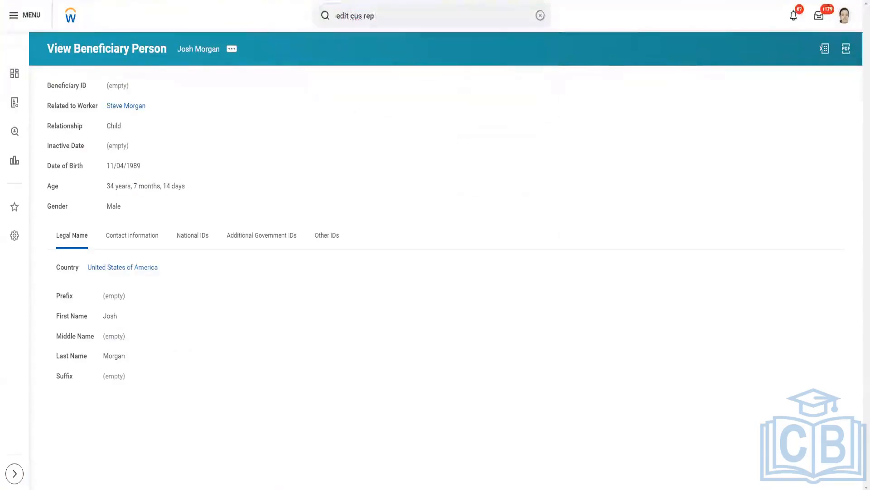
pyautogui.click(376, 117)
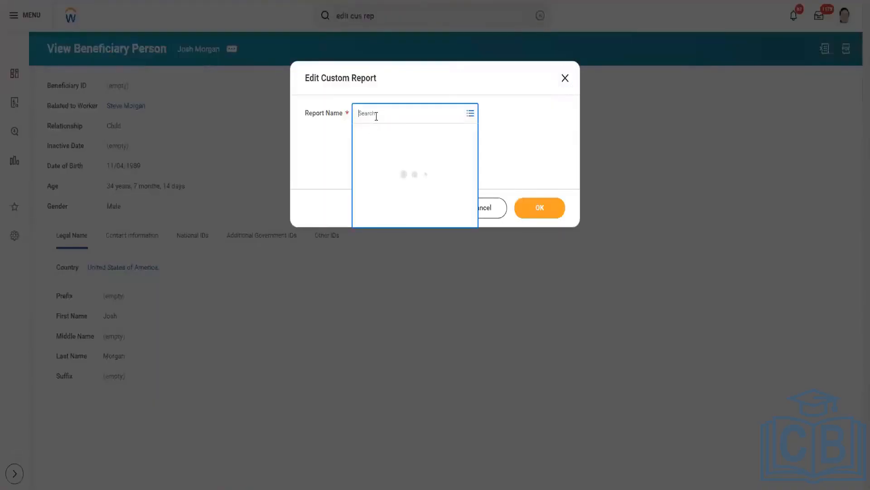
pyautogui.write('Ganesh')
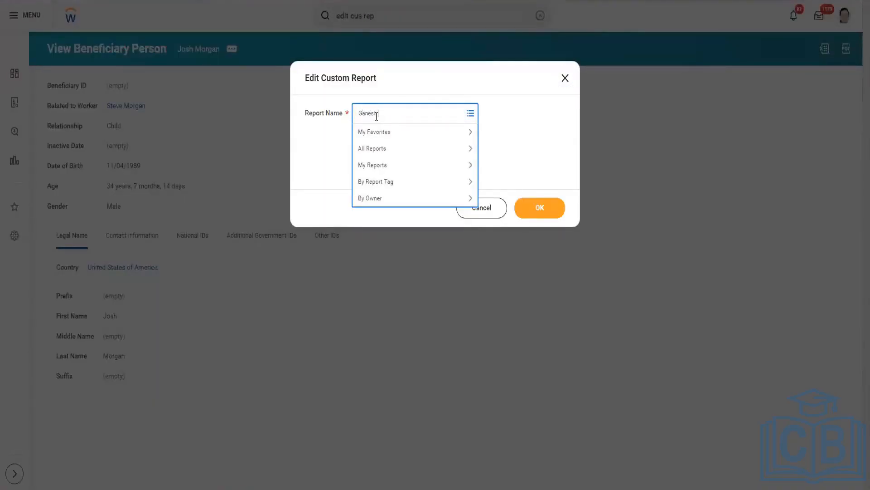
pyautogui.press('Return')
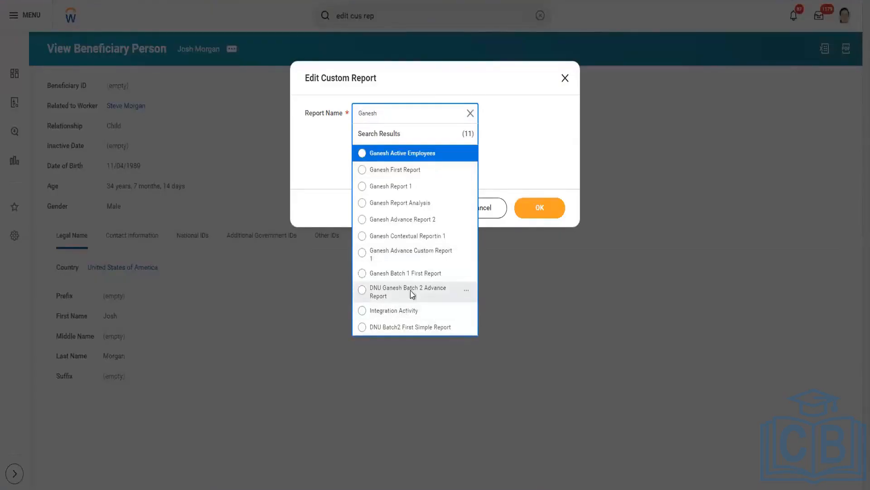
pyautogui.click(410, 293)
pyautogui.click(540, 209)
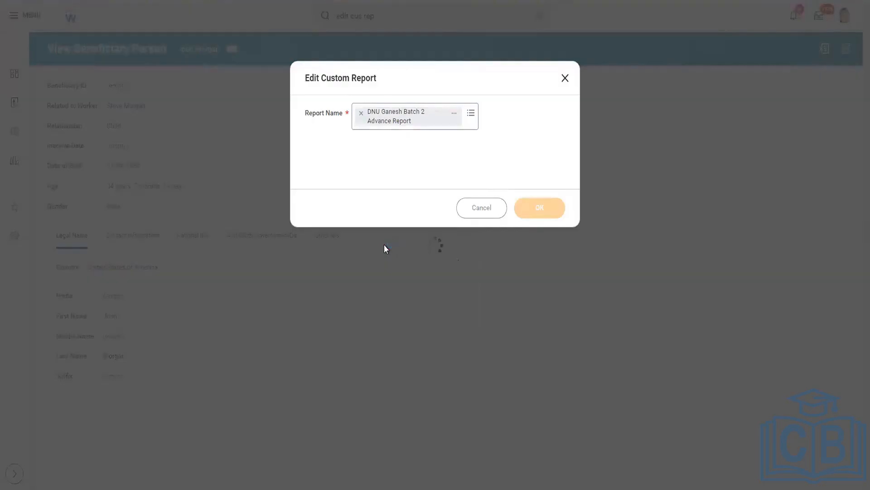
# Add a Worker column below Employee ID using the field CF Child Details EMI on Worker, and save the report
pyautogui.scroll(-2, 195, 297)
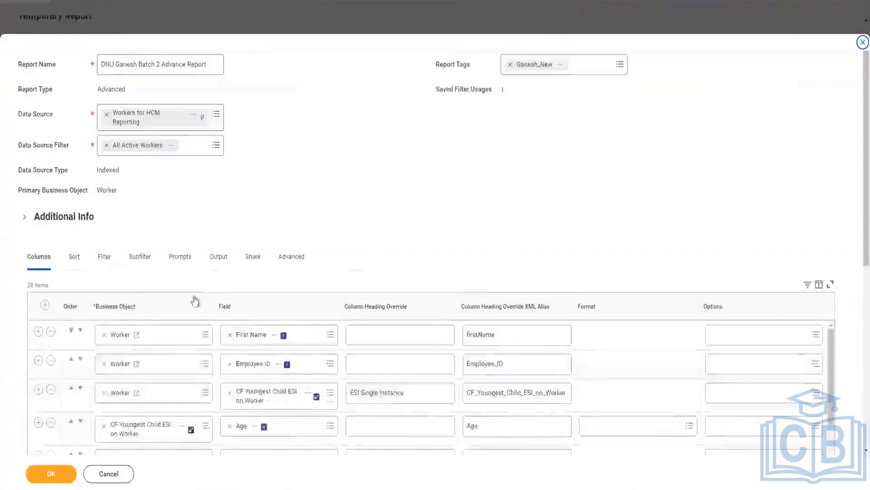
pyautogui.scroll(-4, 196, 299)
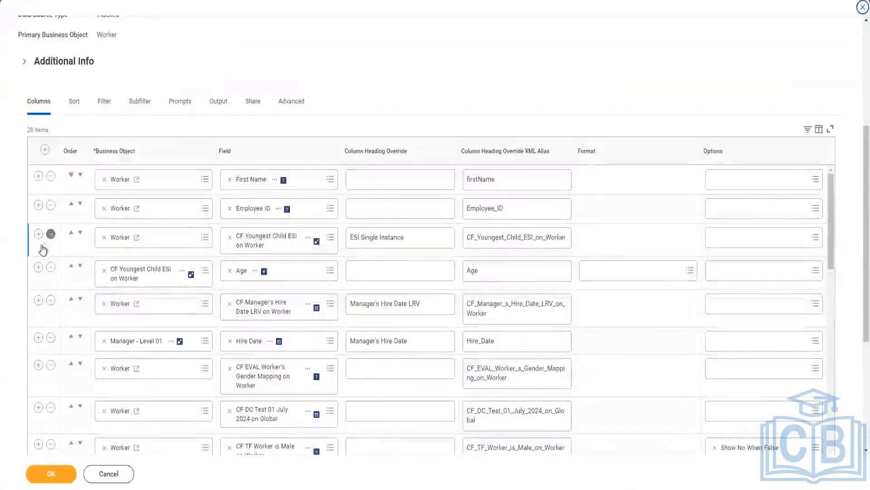
pyautogui.click(39, 205)
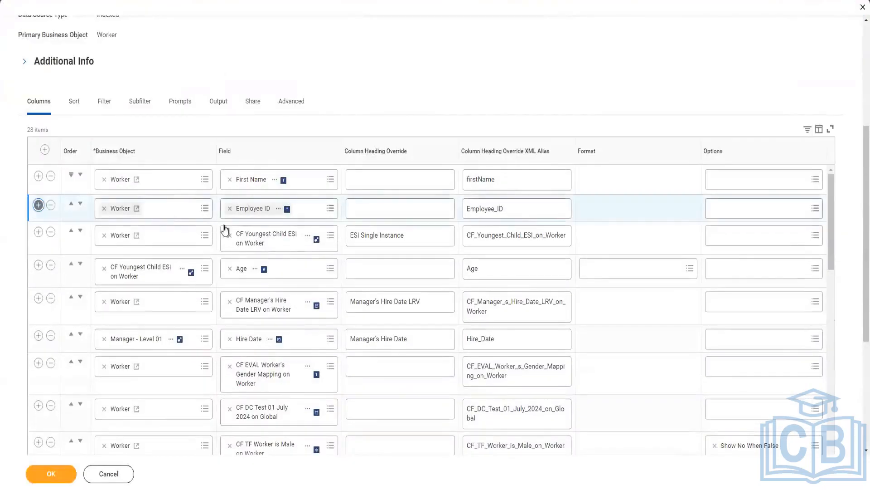
pyautogui.click(257, 240)
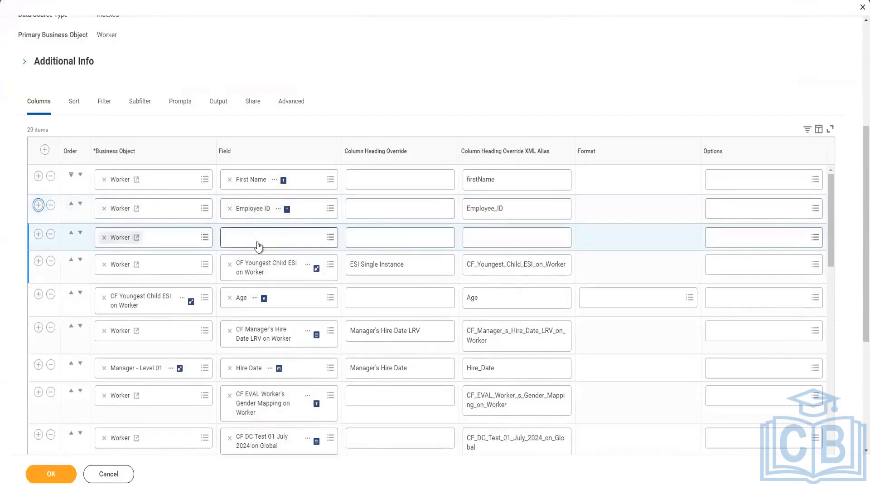
pyautogui.write('CF Child Details EMI on Worker')
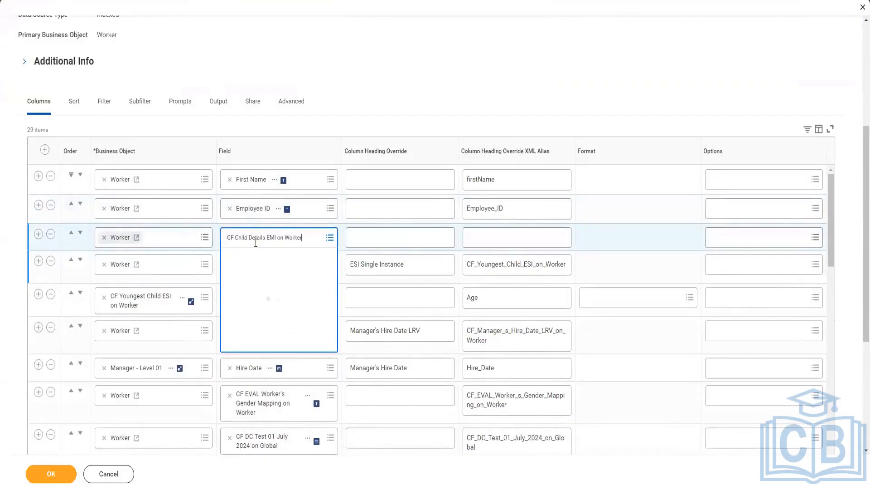
pyautogui.click(298, 259)
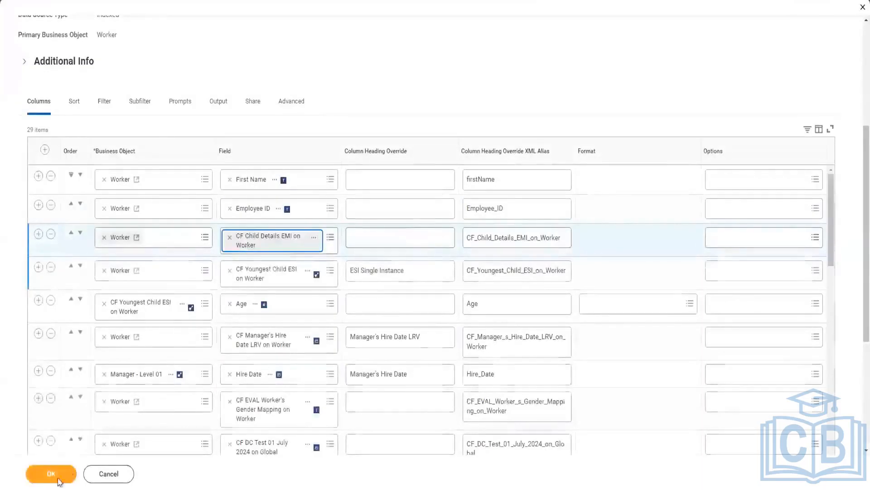
pyautogui.click(52, 479)
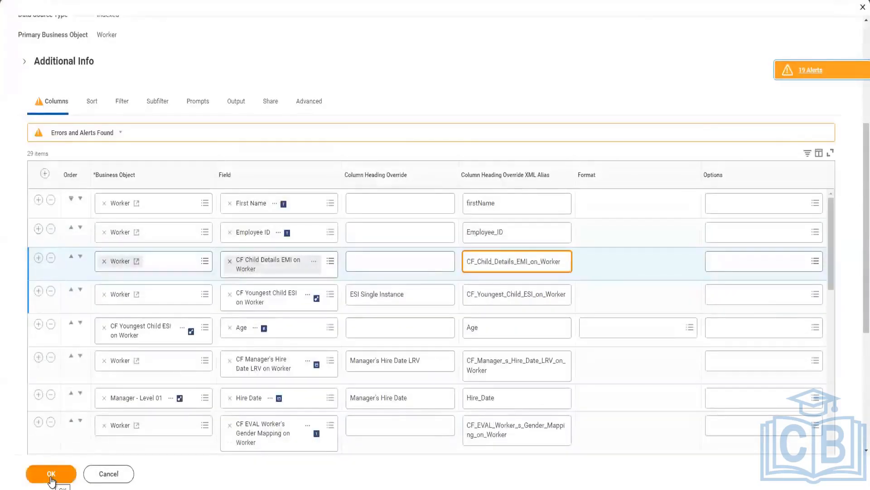
pyautogui.click(51, 477)
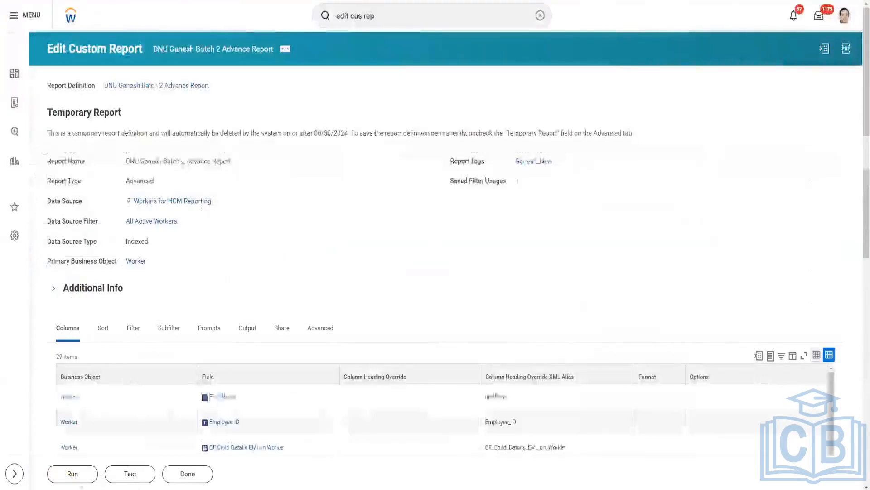
# Run the report with the saved filter for Female, Male and Not Declared, and review the CF Child Details EMI on Worker column
pyautogui.click(79, 480)
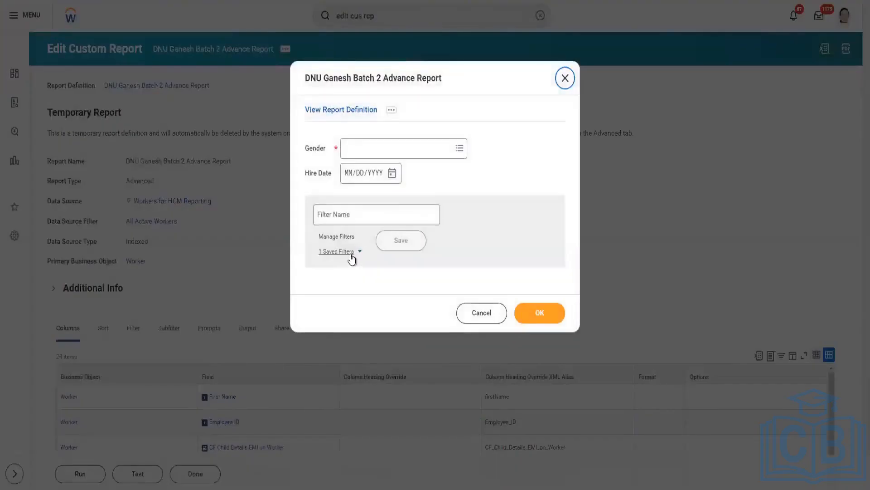
pyautogui.click(351, 254)
pyautogui.click(467, 284)
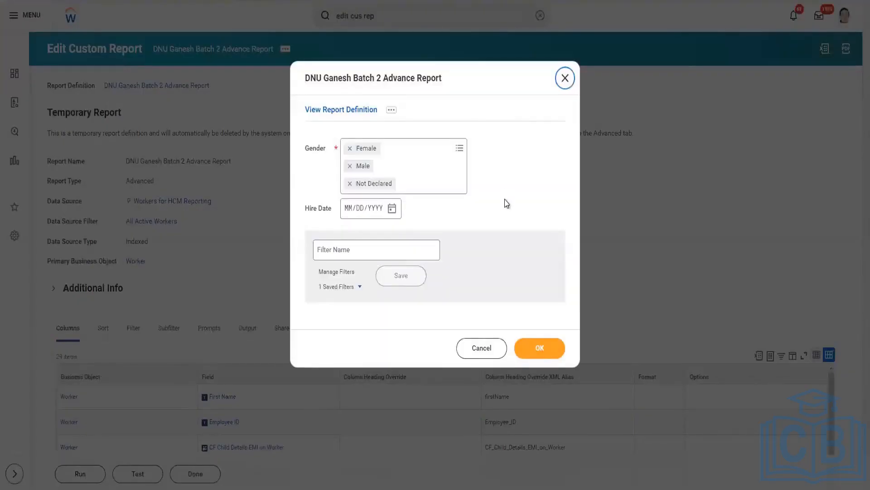
pyautogui.click(539, 348)
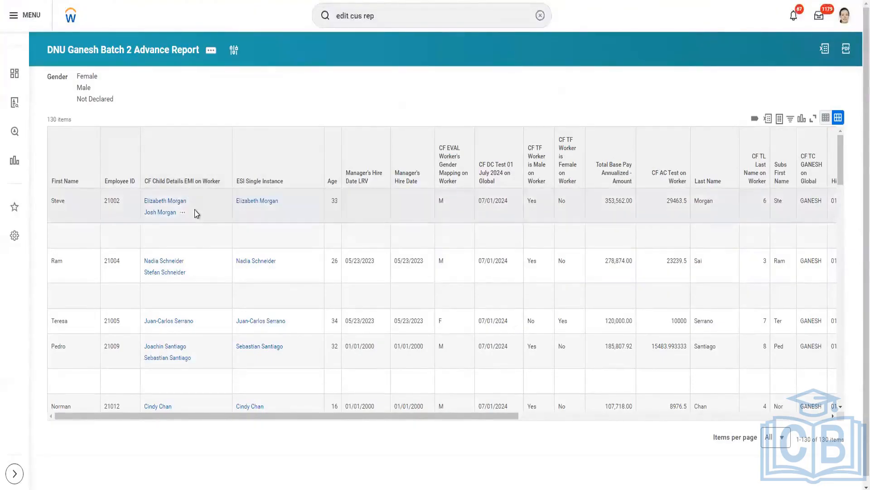
pyautogui.scroll(-3, 193, 225)
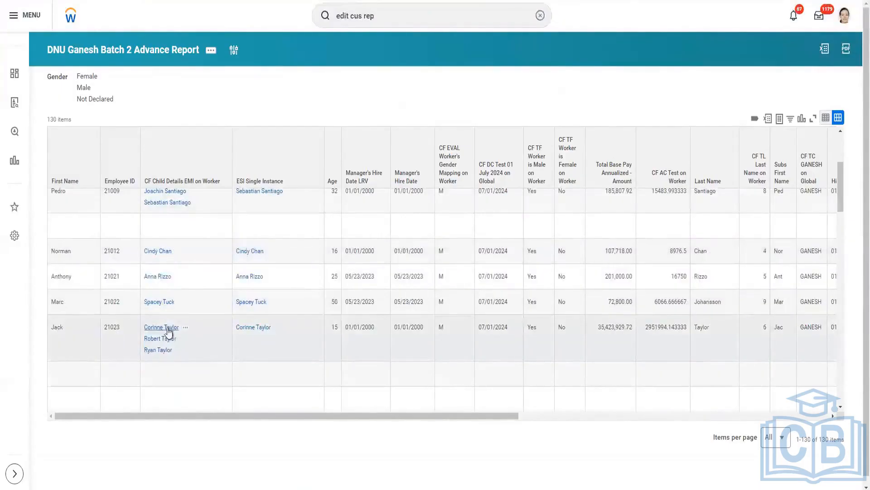
pyautogui.moveTo(165, 356)
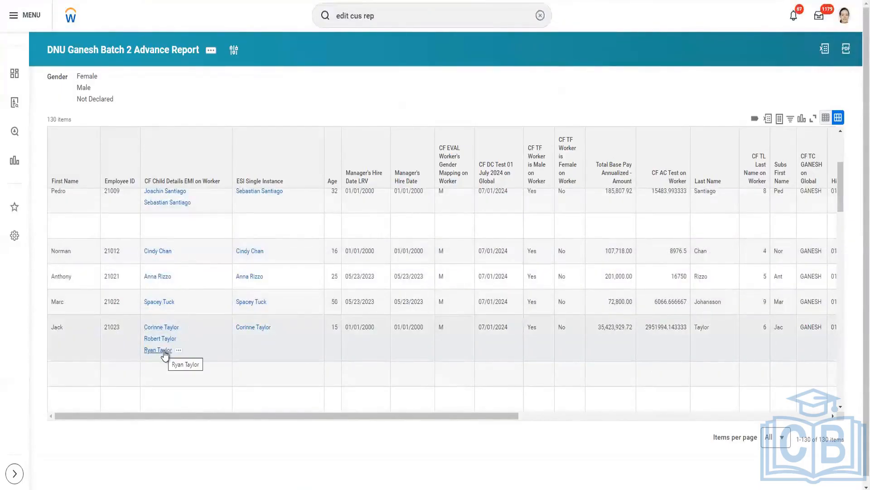
pyautogui.scroll(3, 164, 354)
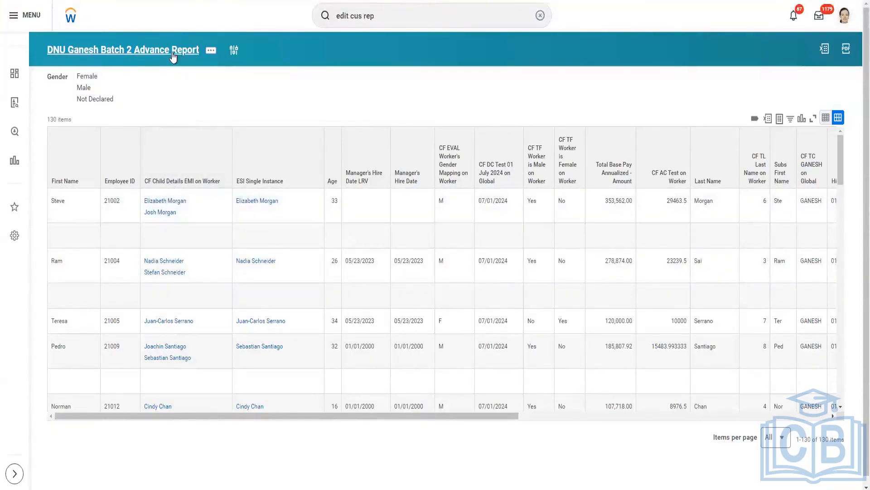
# Open the report's definition and examine its column list, comparing the child calculated fields with the Dependents fields
pyautogui.click(179, 109)
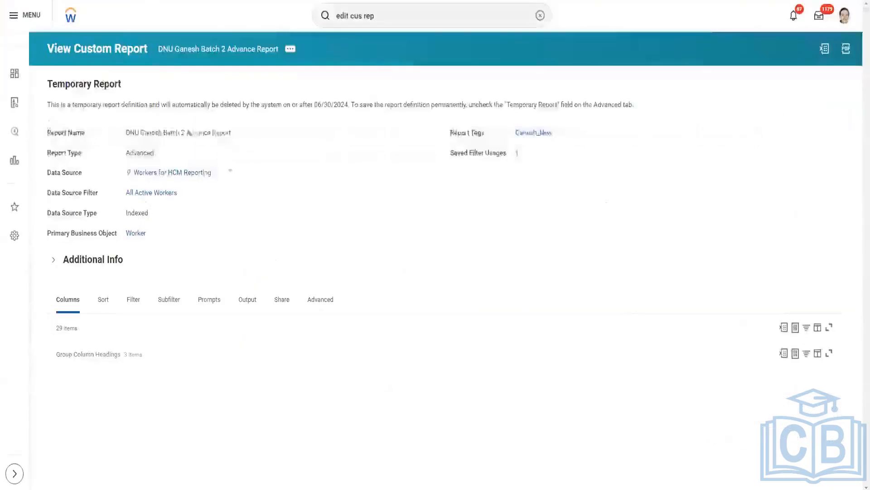
pyautogui.scroll(-3, 303, 174)
pyautogui.scroll(-1, 305, 174)
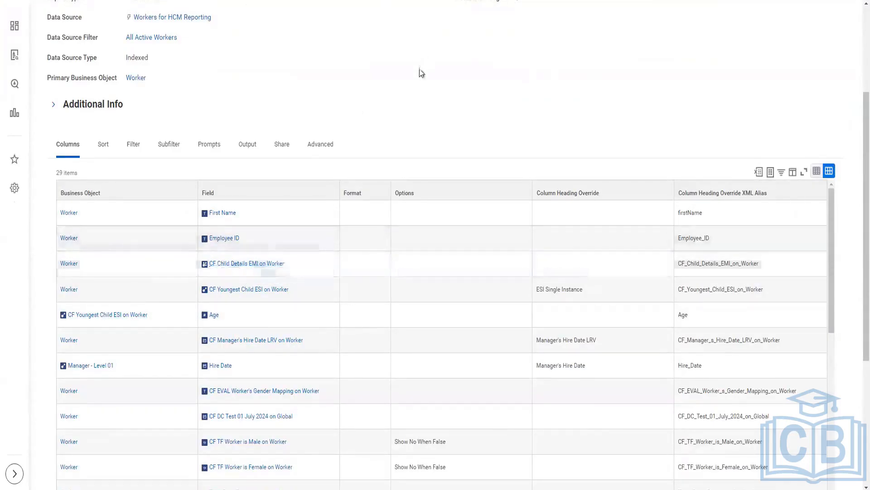
pyautogui.scroll(-1, 418, 72)
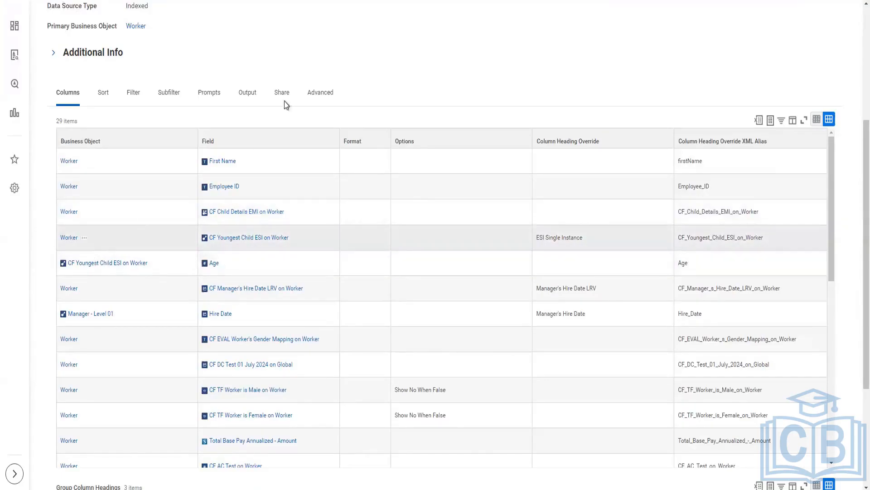
pyautogui.scroll(-8, 178, 224)
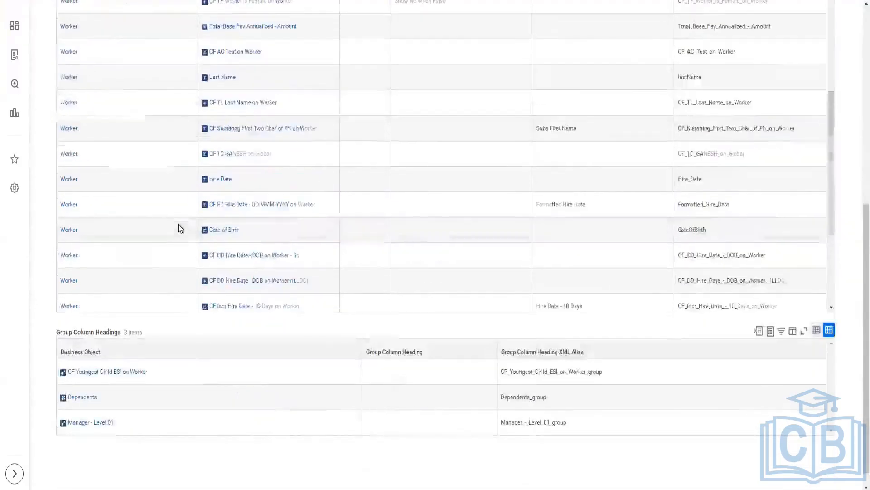
pyautogui.scroll(-4, 178, 224)
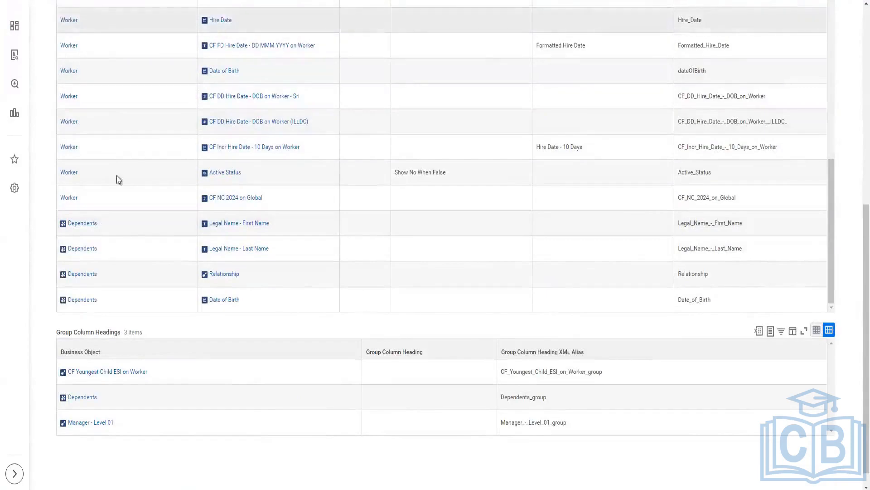
pyautogui.moveTo(77, 231)
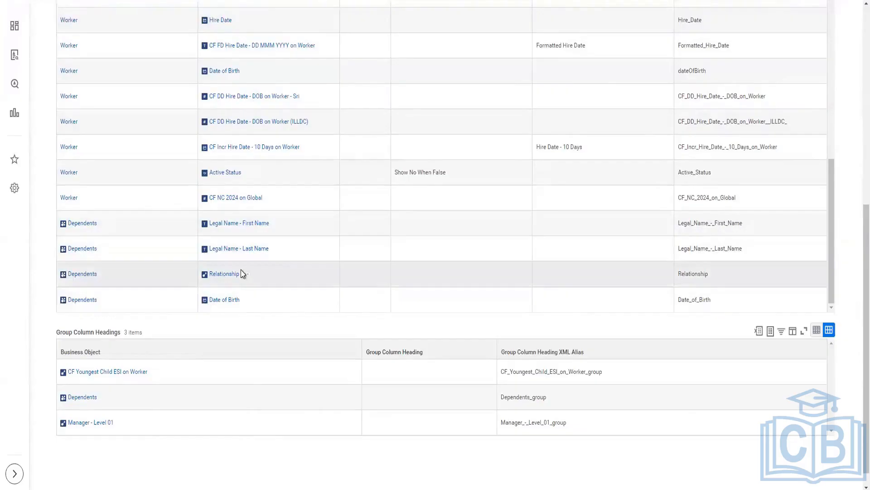
pyautogui.scroll(3, 42, 261)
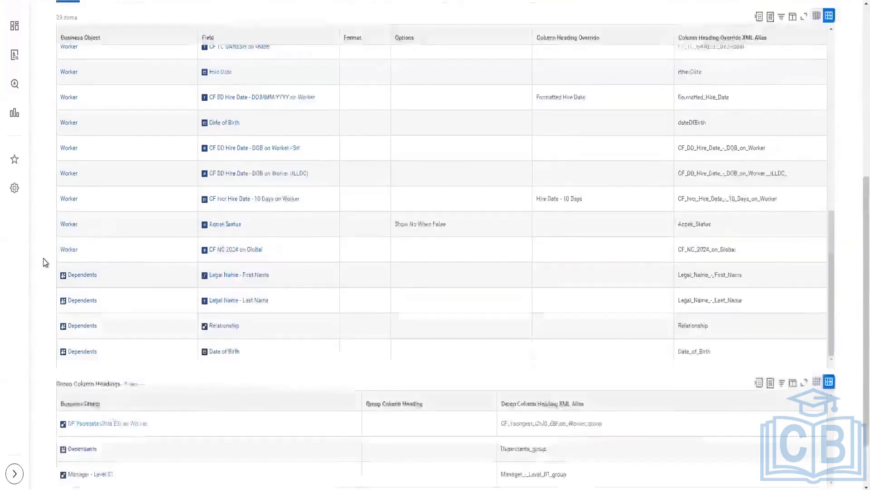
pyautogui.scroll(7, 235, 218)
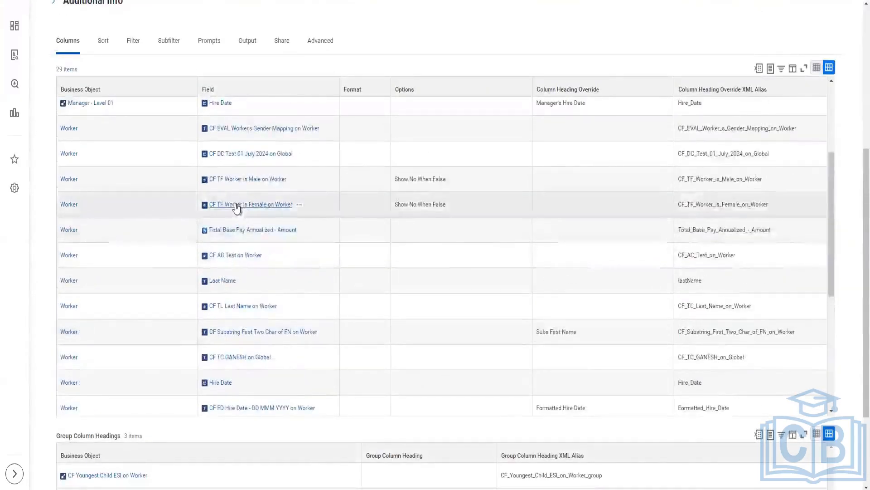
pyautogui.scroll(3, 234, 206)
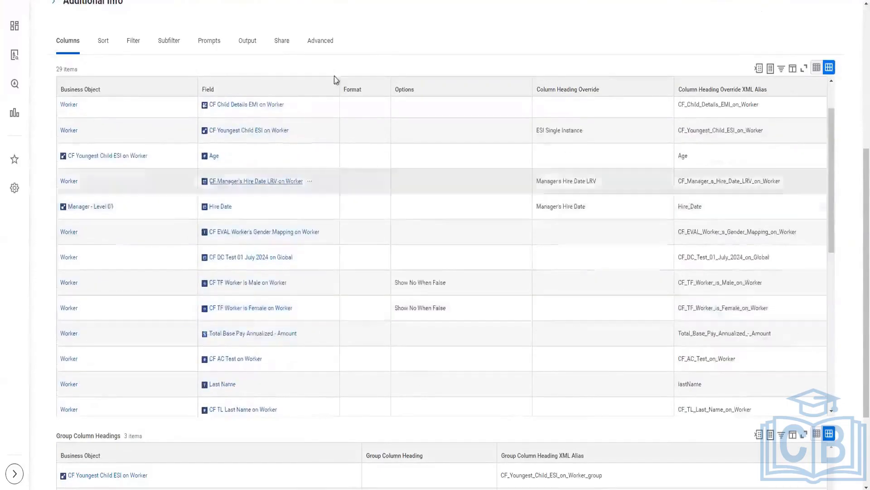
pyautogui.scroll(3, 369, 66)
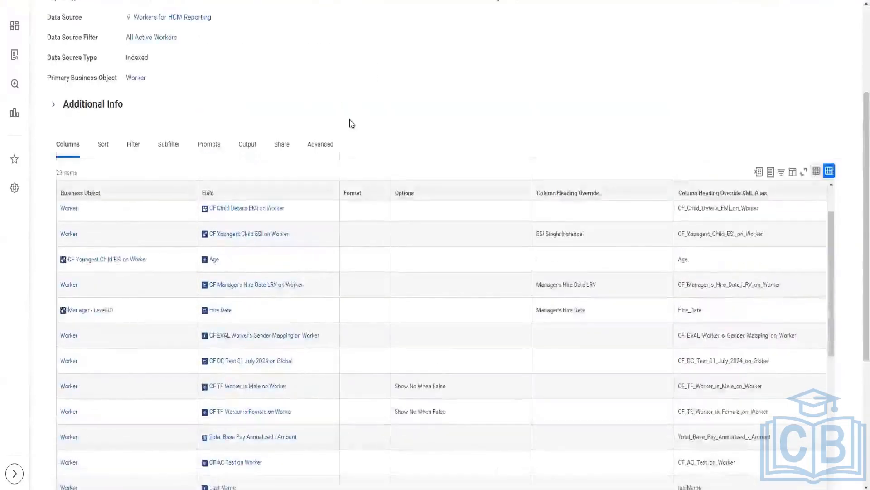